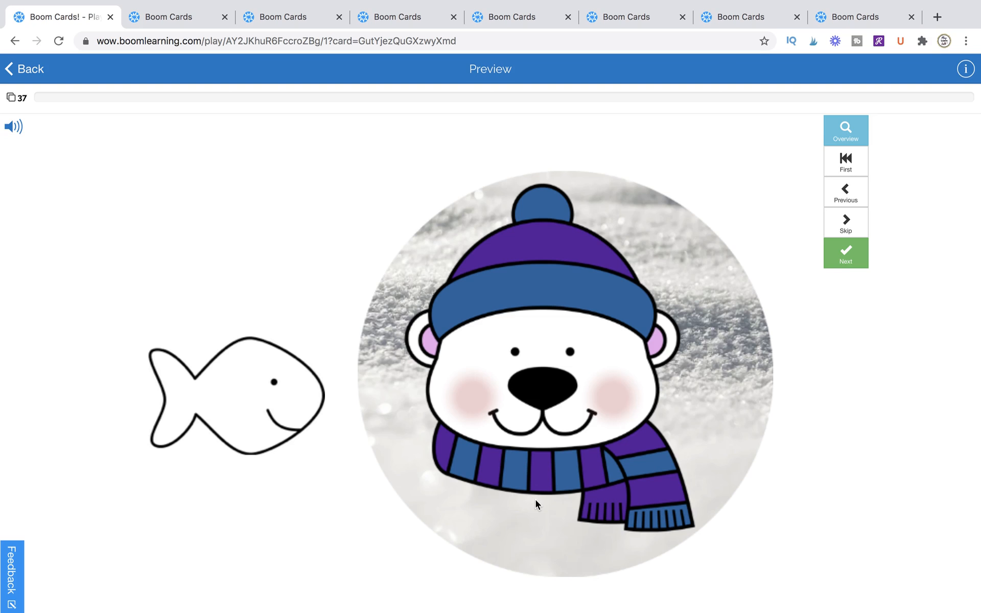
Test the free-play card by moving the bear and the fish around and placing the fish on the bear's mouth.
{"action": "left_click_drag", "start_coordinate": [564, 467], "coordinate": [565, 425]}
{"action": "mouse_move", "coordinate": [293, 417]}
{"action": "left_mouse_down"}
{"action": "mouse_move", "coordinate": [289, 379]}
{"action": "mouse_move", "coordinate": [285, 416]}
{"action": "left_mouse_up"}
{"action": "mouse_move", "coordinate": [631, 320]}
{"action": "left_mouse_down"}
{"action": "mouse_move", "coordinate": [667, 382]}
{"action": "mouse_move", "coordinate": [692, 344]}
{"action": "mouse_move", "coordinate": [491, 315]}
{"action": "mouse_move", "coordinate": [642, 331]}
{"action": "mouse_move", "coordinate": [630, 332]}
{"action": "left_mouse_up"}
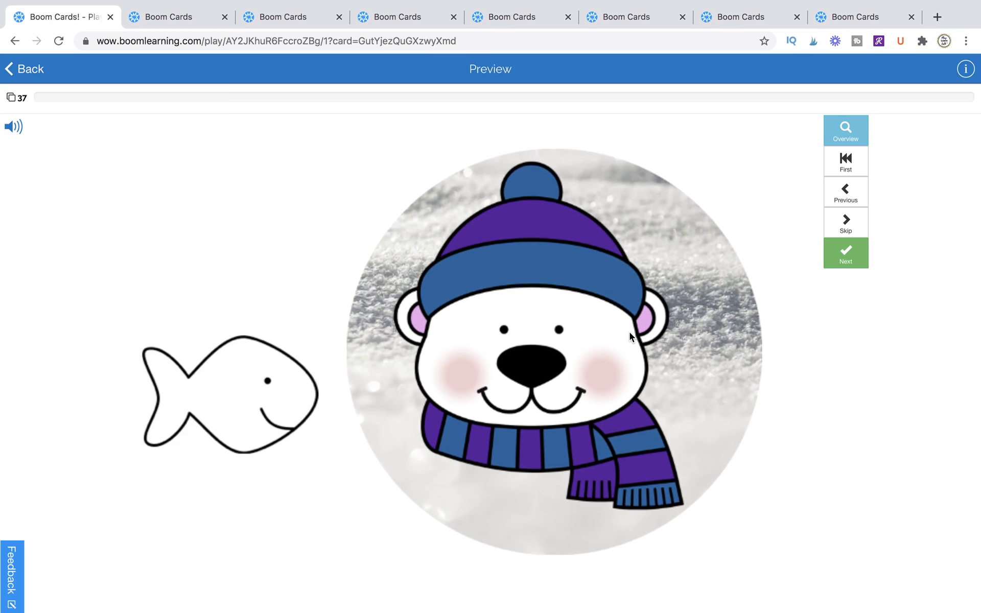
{"action": "left_click_drag", "start_coordinate": [249, 396], "coordinate": [551, 379]}
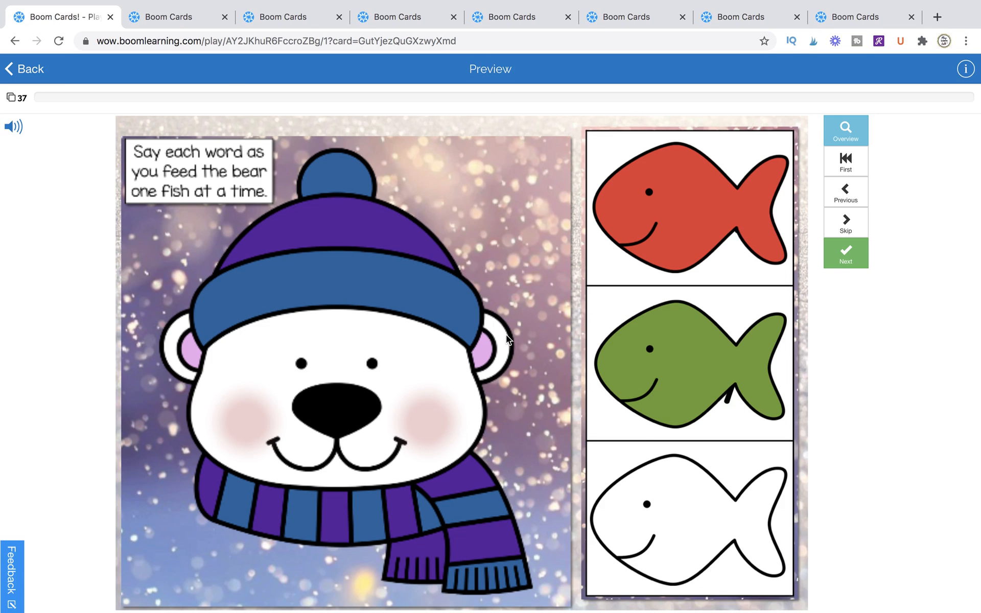
Test the word card by feeding the bear the red, green and white fish, and advance to the next card.
{"action": "left_click_drag", "start_coordinate": [507, 337], "coordinate": [555, 336]}
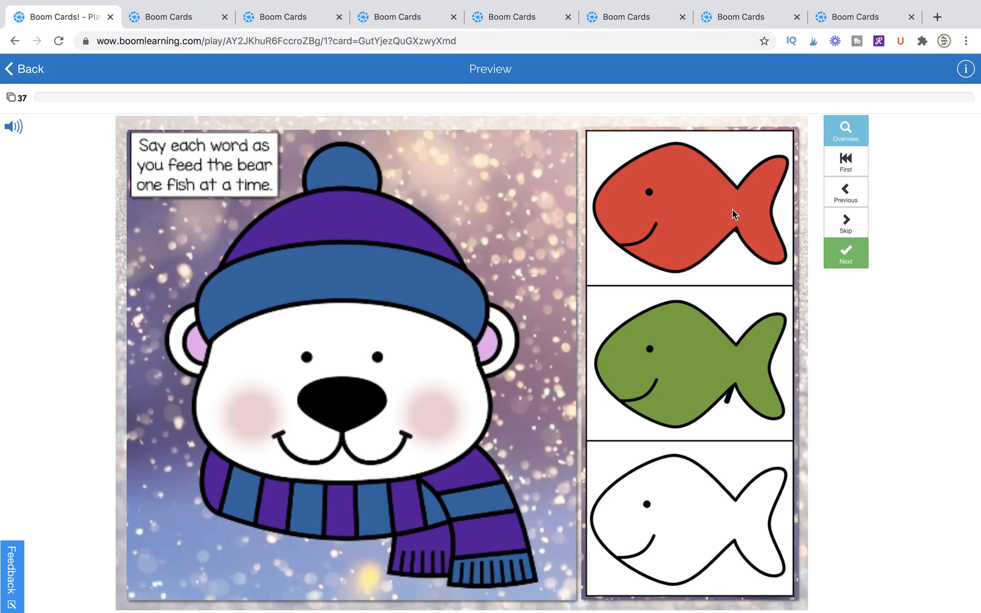
{"action": "left_click_drag", "start_coordinate": [733, 210], "coordinate": [386, 412]}
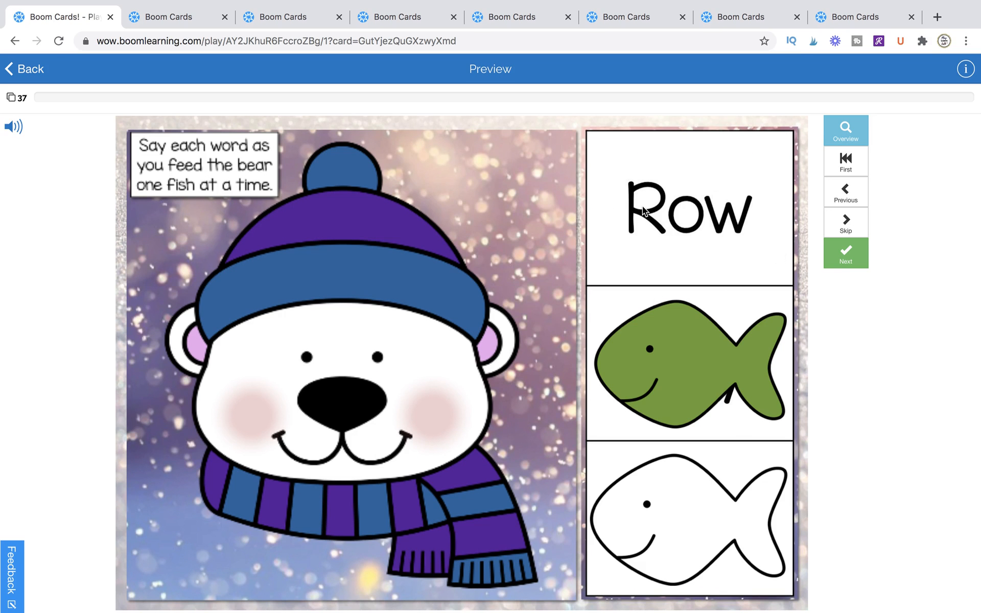
{"action": "left_click_drag", "start_coordinate": [677, 344], "coordinate": [347, 384]}
{"action": "left_click_drag", "start_coordinate": [695, 519], "coordinate": [344, 408]}
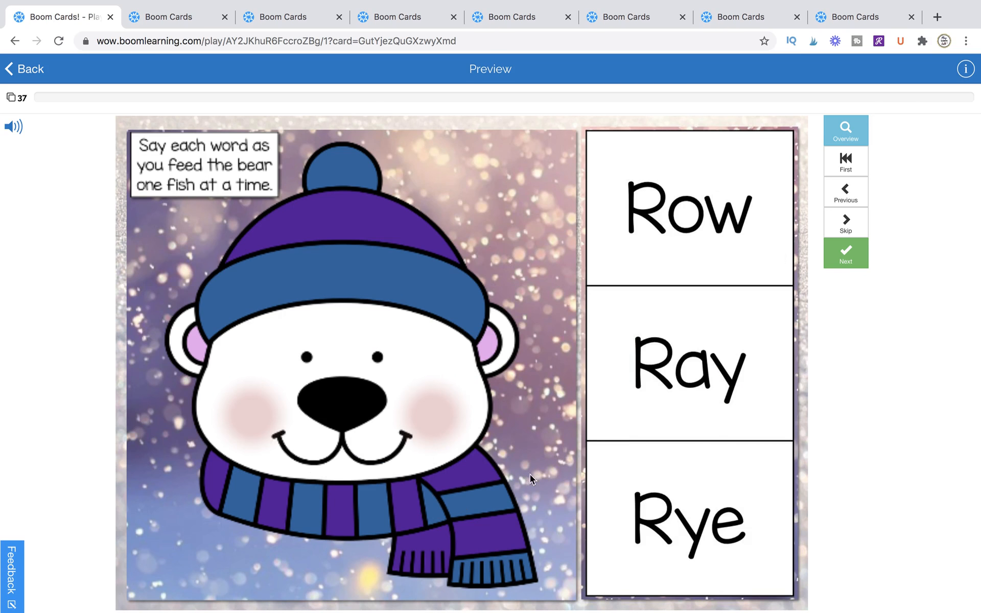
{"action": "left_click", "coordinate": [846, 252]}
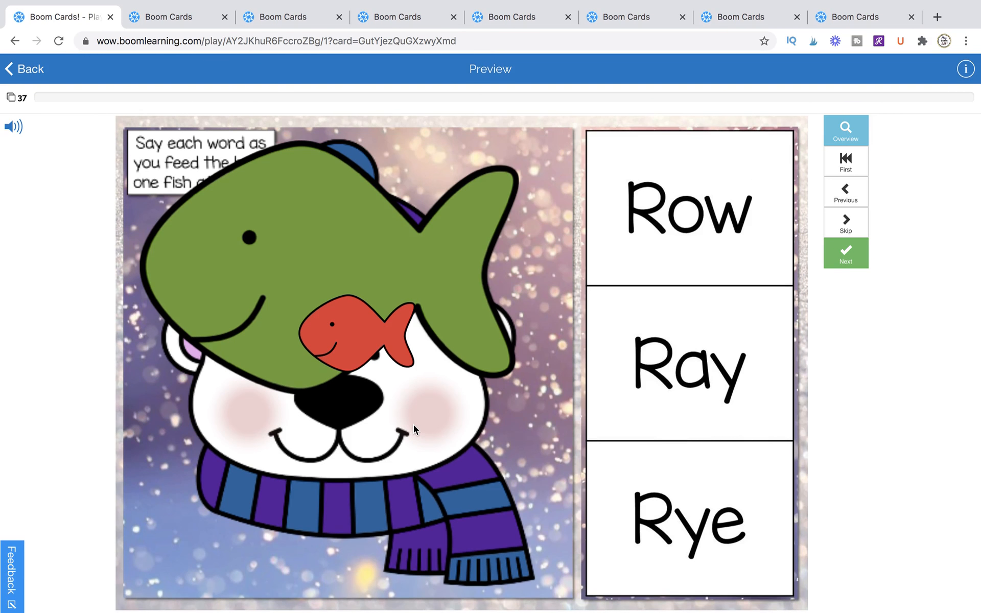
Switch to the deck editor and fit the red fish over the word Row, enlarging it to cover the whole box.
{"action": "left_click", "coordinate": [172, 23]}
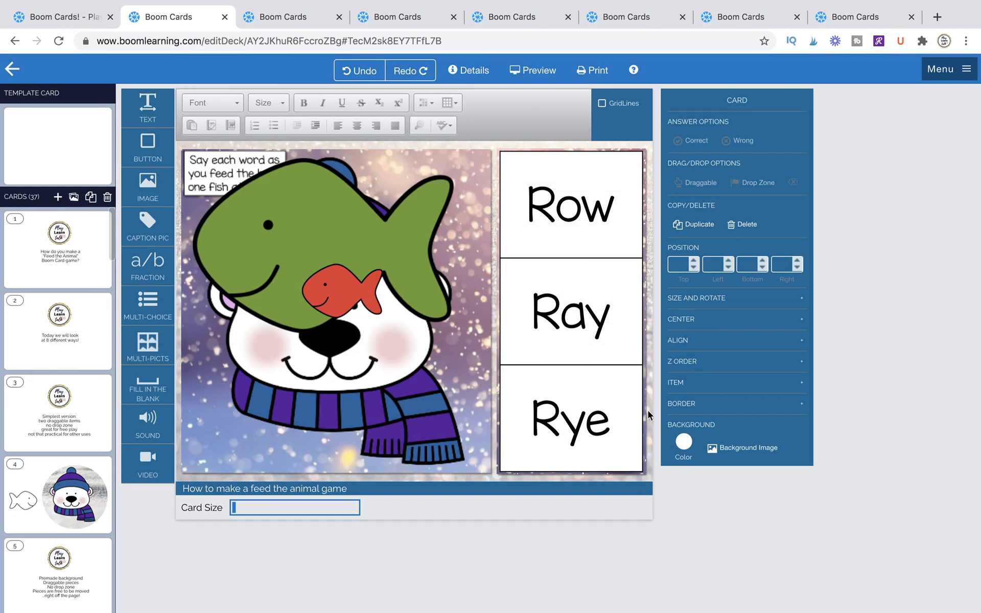
{"action": "left_click", "coordinate": [367, 411]}
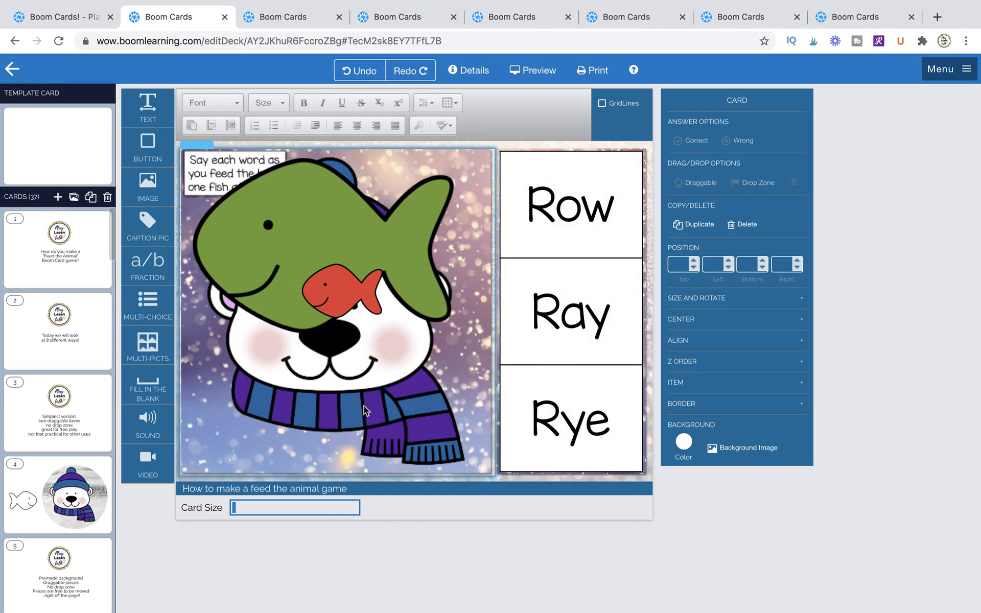
{"action": "left_click", "coordinate": [289, 412]}
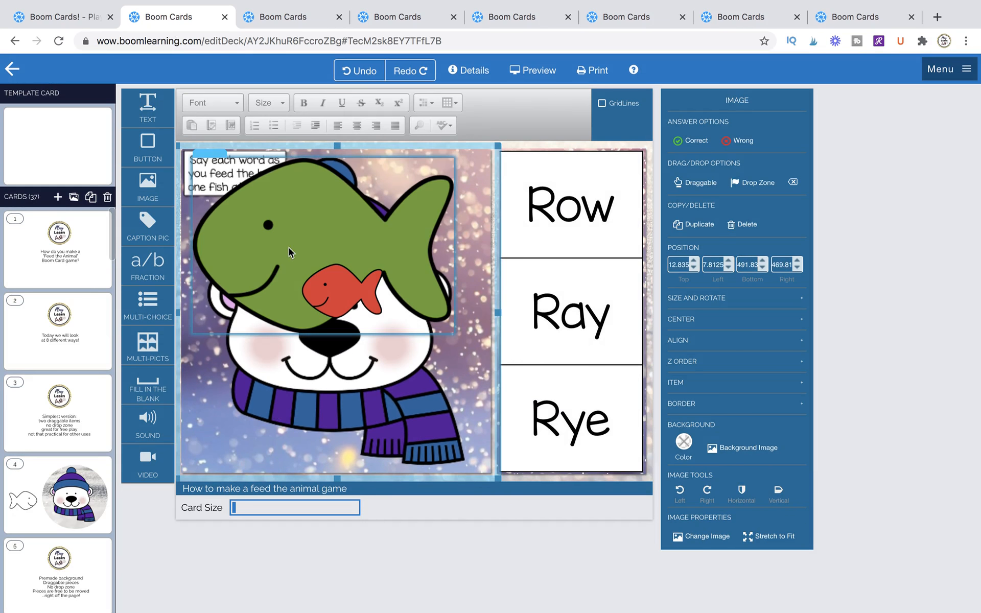
{"action": "left_click_drag", "start_coordinate": [289, 252], "coordinate": [357, 347]}
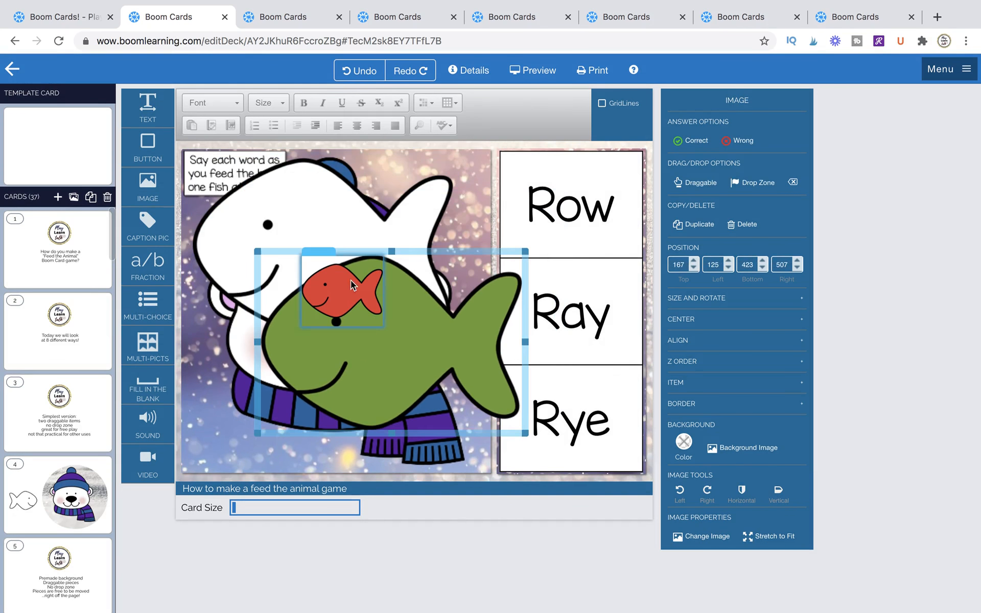
{"action": "left_click_drag", "start_coordinate": [352, 285], "coordinate": [352, 316]}
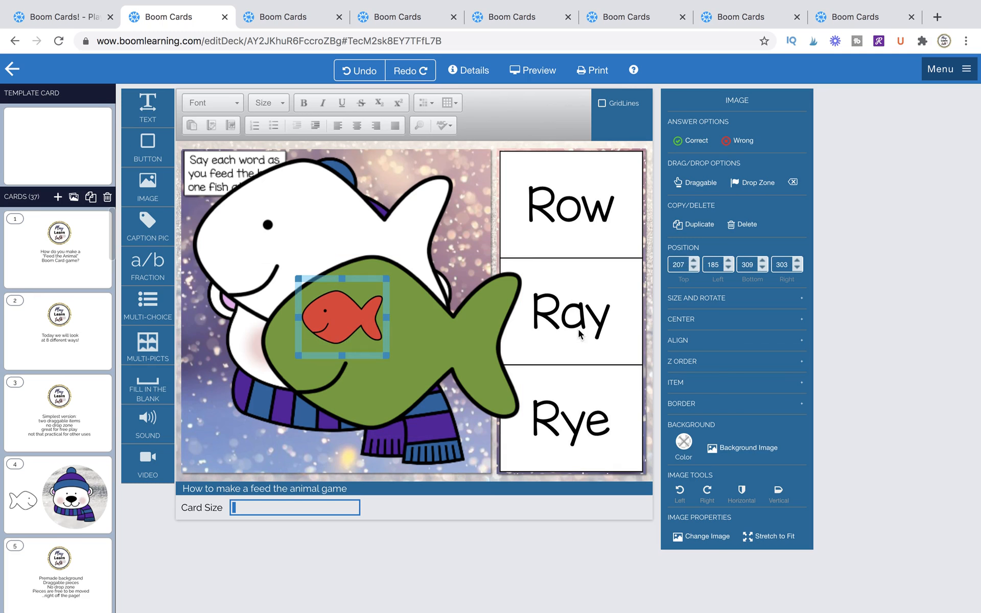
{"action": "left_click_drag", "start_coordinate": [358, 325], "coordinate": [559, 196]}
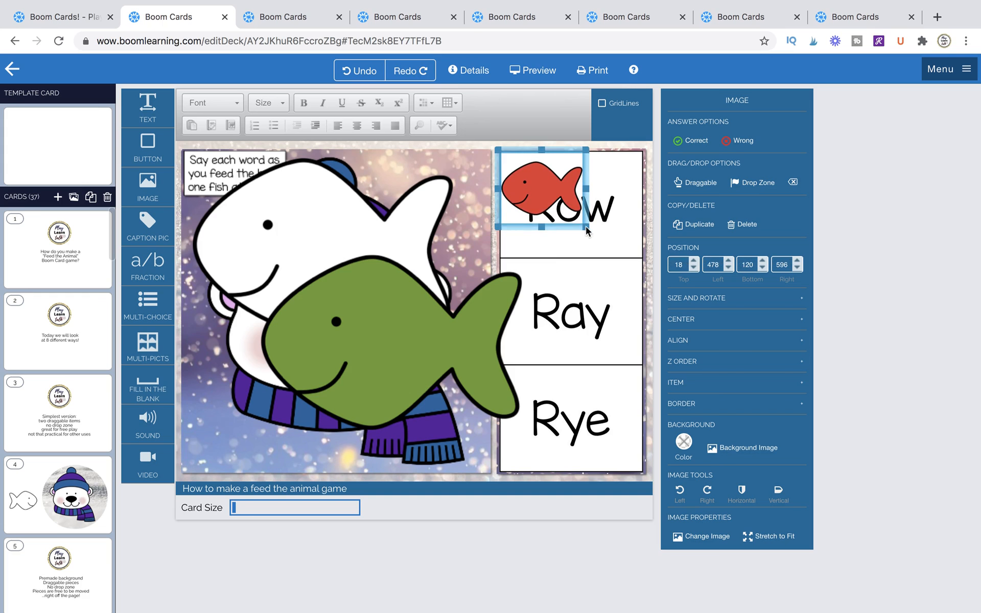
{"action": "left_click_drag", "start_coordinate": [586, 227], "coordinate": [642, 257]}
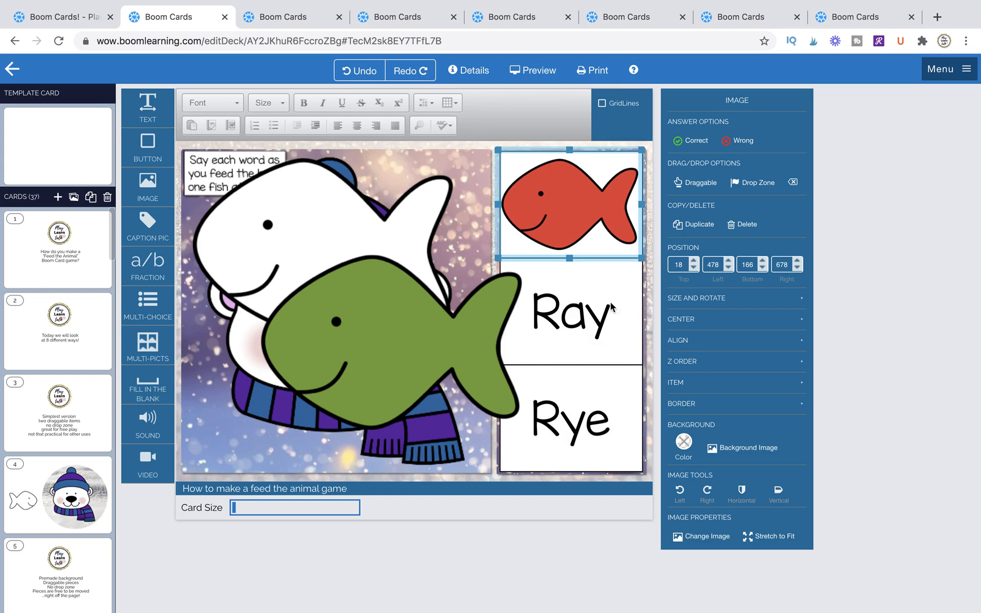
Give the green fish a white background and shrink it to fit over the word Ray.
{"action": "left_click", "coordinate": [431, 346]}
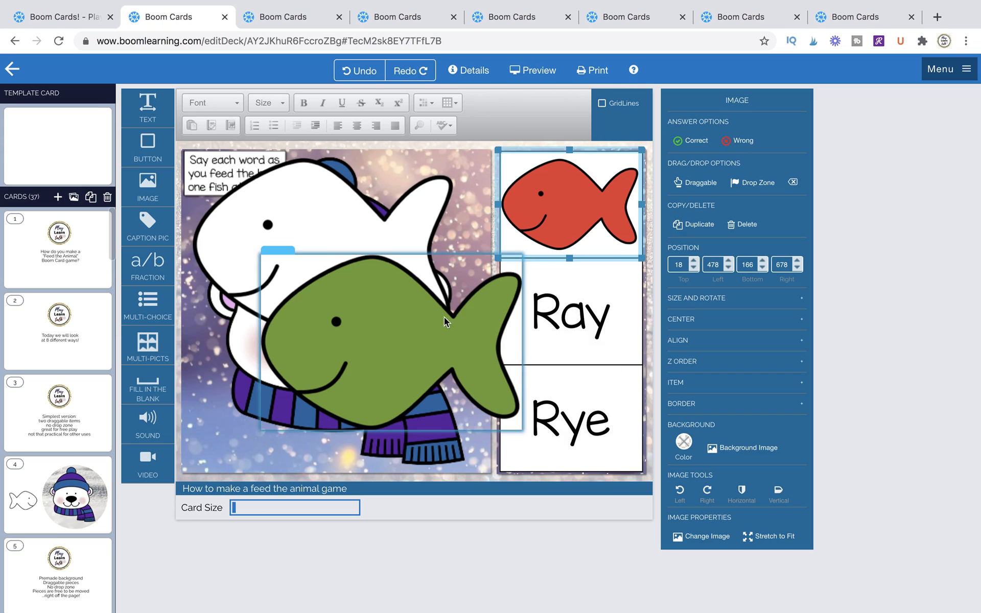
{"action": "left_click_drag", "start_coordinate": [423, 324], "coordinate": [503, 338]}
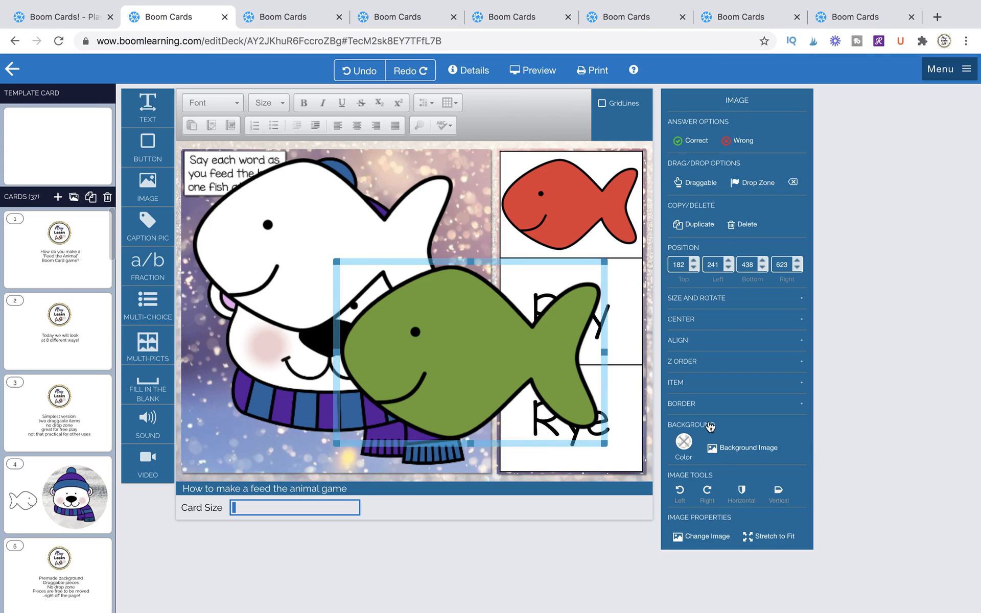
{"action": "left_click", "coordinate": [685, 442]}
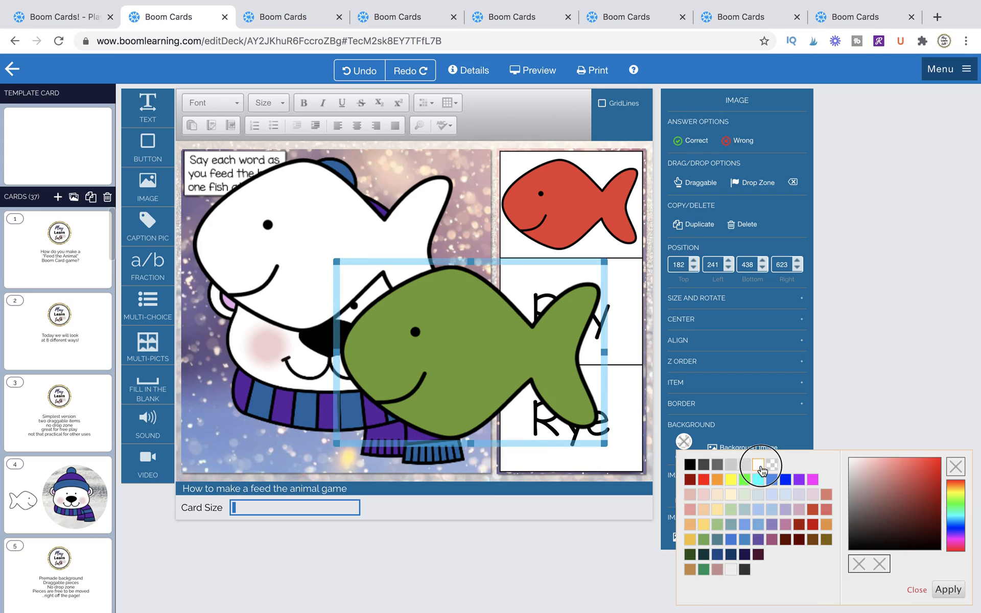
{"action": "left_click", "coordinate": [758, 464]}
{"action": "left_click_drag", "start_coordinate": [606, 448], "coordinate": [481, 366]}
{"action": "left_click_drag", "start_coordinate": [454, 304], "coordinate": [591, 302]}
Match the green fish's height to the red fish by setting it to 149.
{"action": "left_click", "coordinate": [569, 223]}
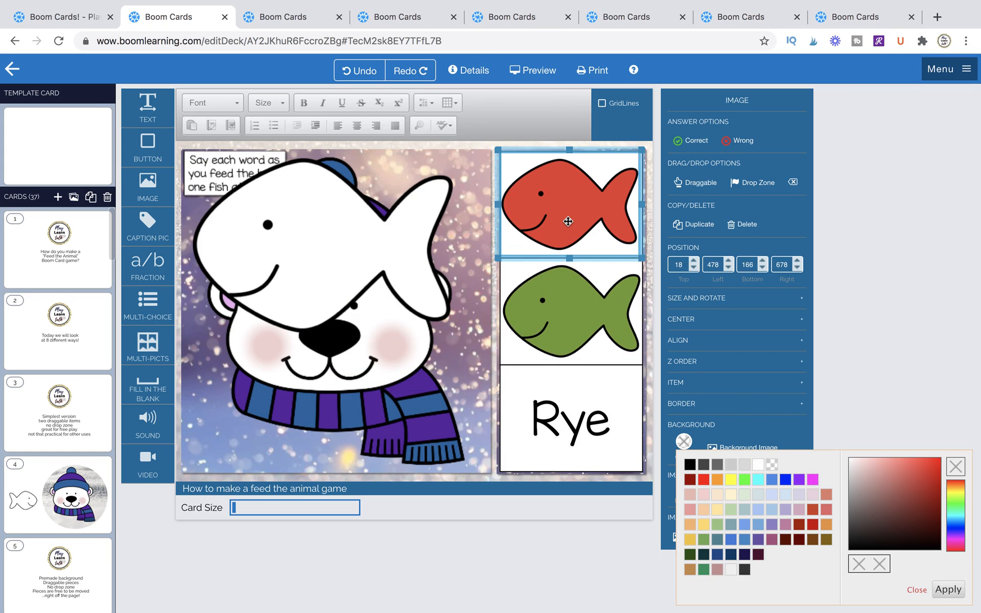
{"action": "left_click", "coordinate": [681, 300]}
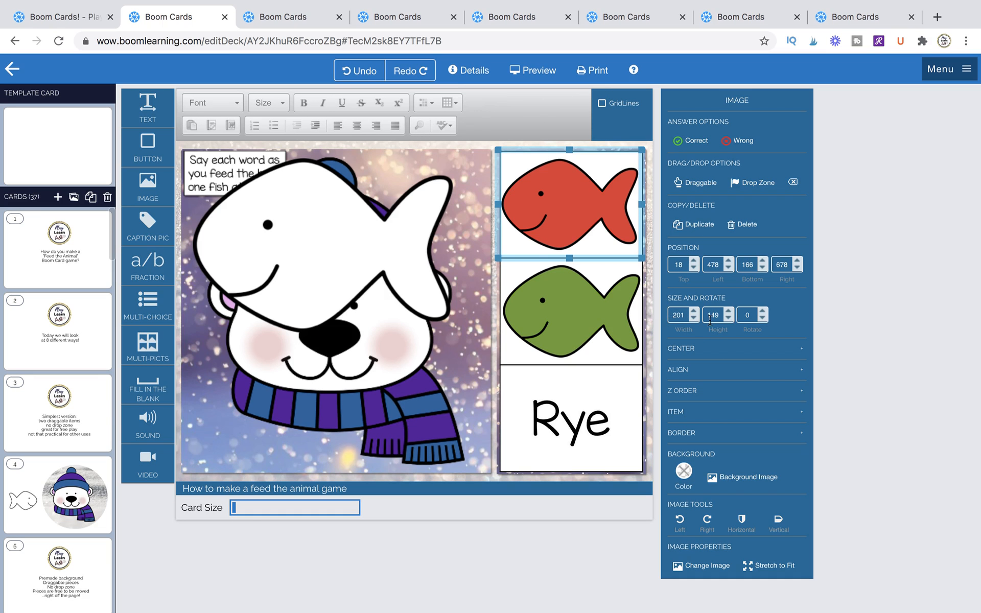
{"action": "left_click", "coordinate": [606, 312]}
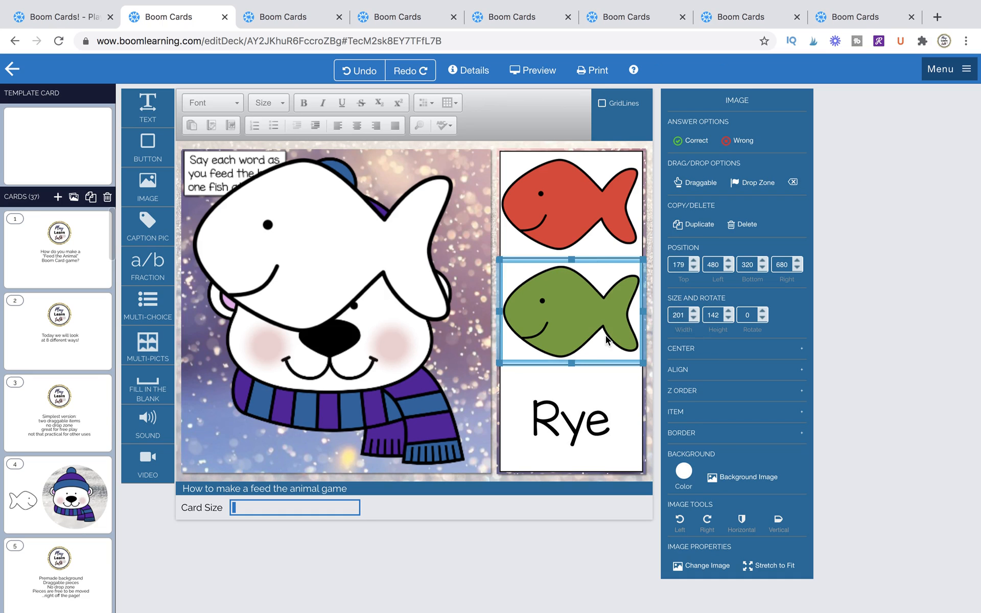
{"action": "left_click", "coordinate": [588, 220]}
{"action": "left_click", "coordinate": [590, 283]}
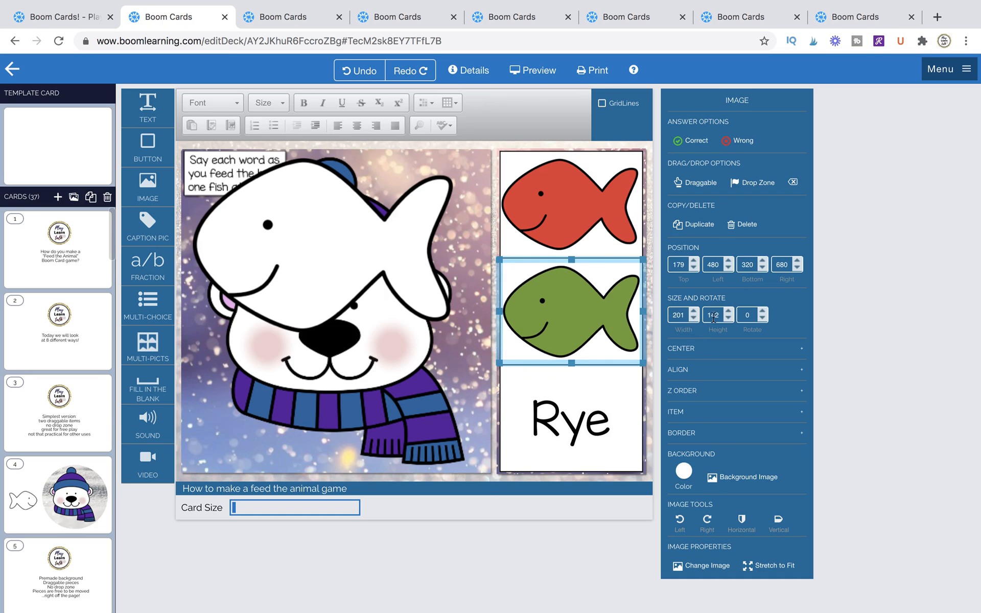
{"action": "double_click", "coordinate": [713, 315]}
{"action": "type", "text": "149"}
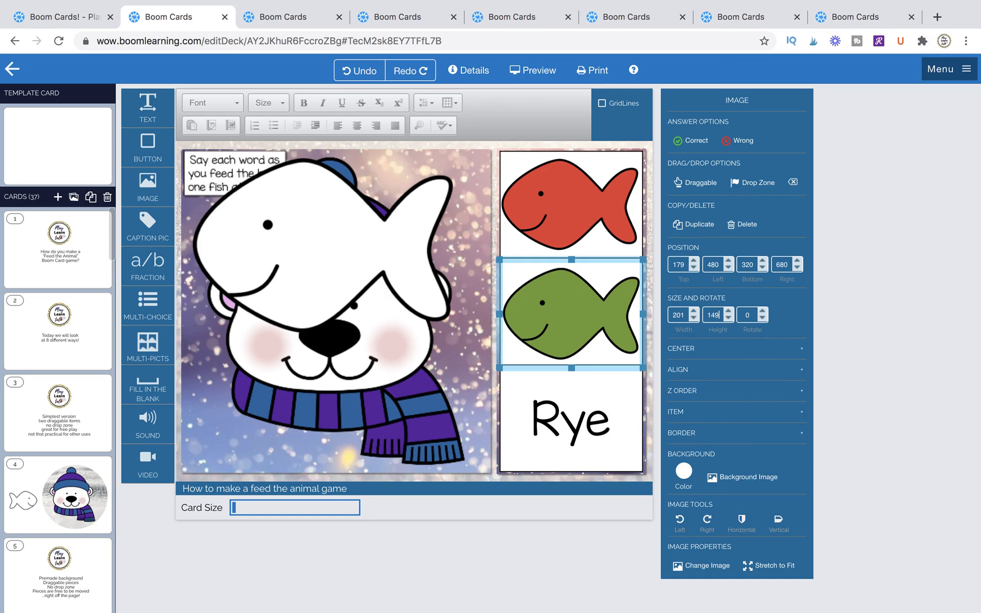
{"action": "left_click", "coordinate": [443, 382]}
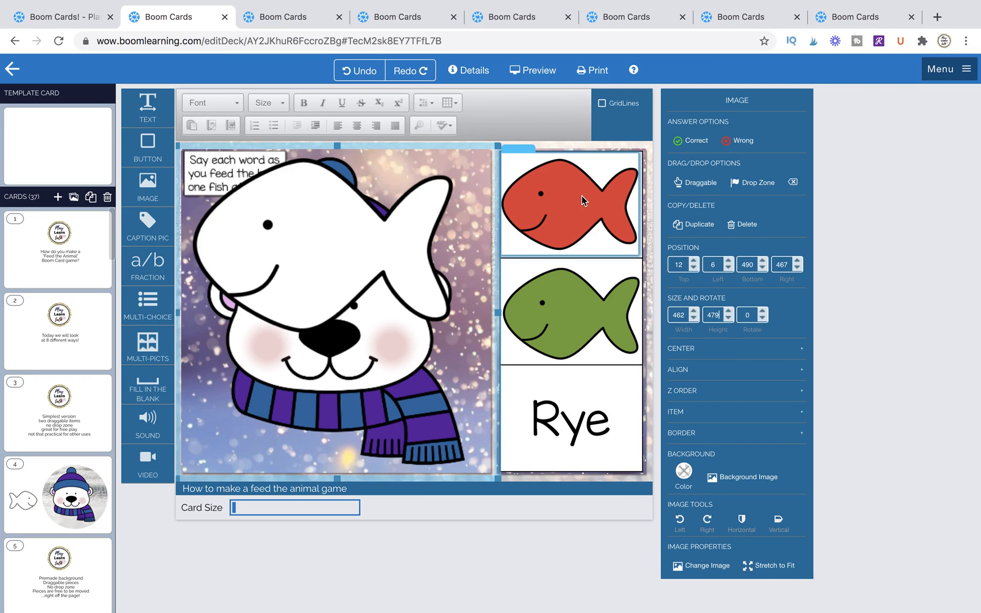
Resize the white fish to a width of 201 and a height of 149.
{"action": "left_click", "coordinate": [333, 215]}
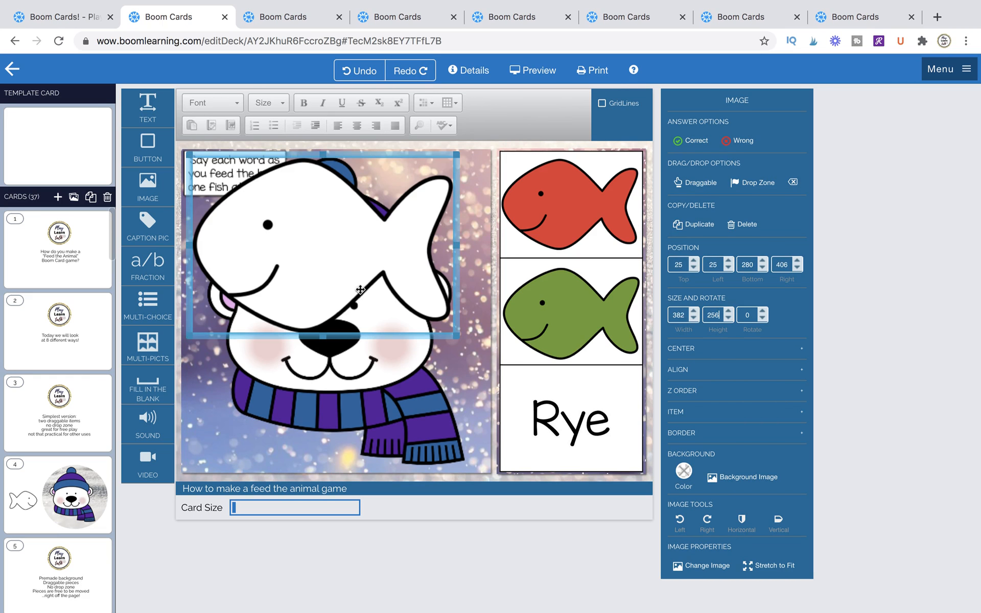
{"action": "left_click", "coordinate": [537, 215]}
{"action": "left_click", "coordinate": [351, 262]}
{"action": "left_click", "coordinate": [677, 319]}
{"action": "type", "text": "201"}
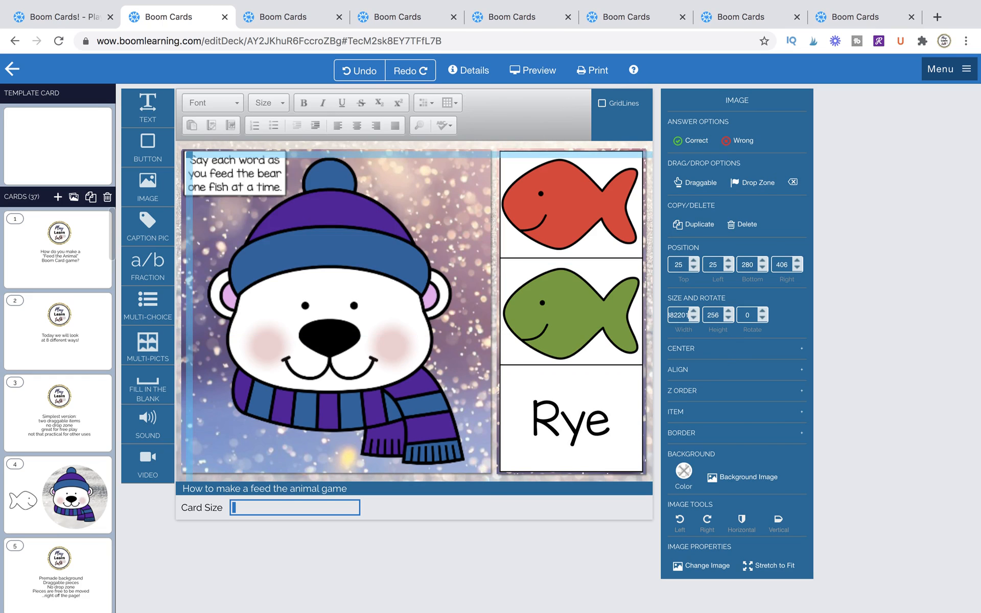
{"action": "double_click", "coordinate": [682, 317]}
{"action": "type", "text": "201"}
{"action": "key", "text": "Tab"}
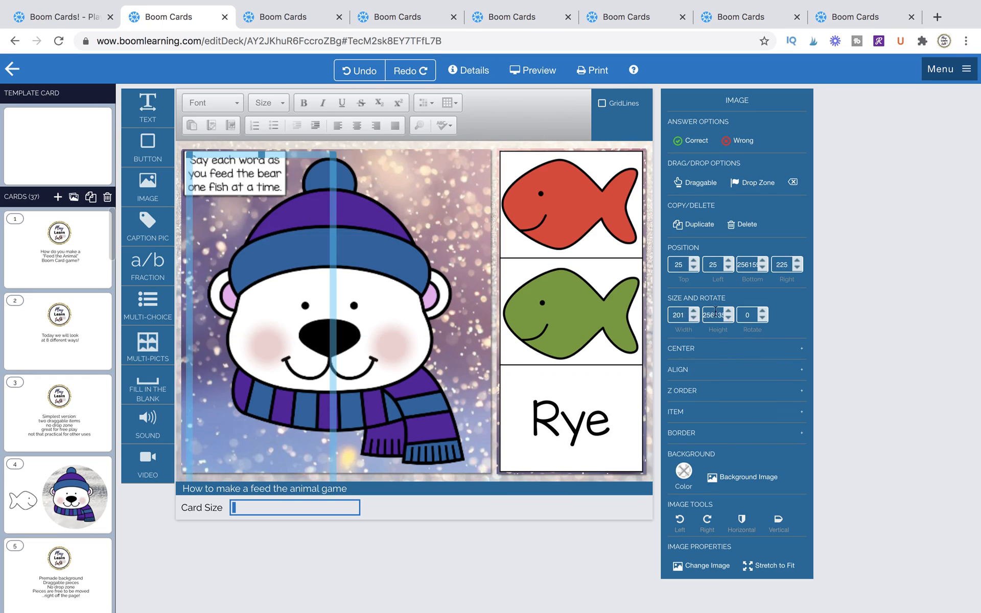
{"action": "type", "text": "149"}
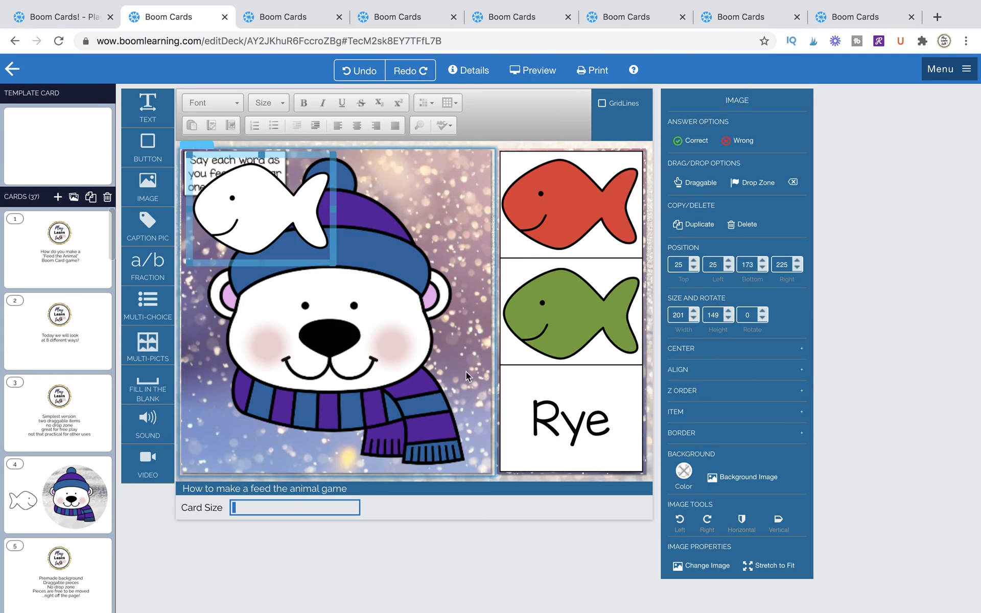
Move the resized white fish over the word Rye.
{"action": "left_click", "coordinate": [467, 375]}
{"action": "left_click_drag", "start_coordinate": [267, 197], "coordinate": [578, 407]}
{"action": "left_click", "coordinate": [399, 339]}
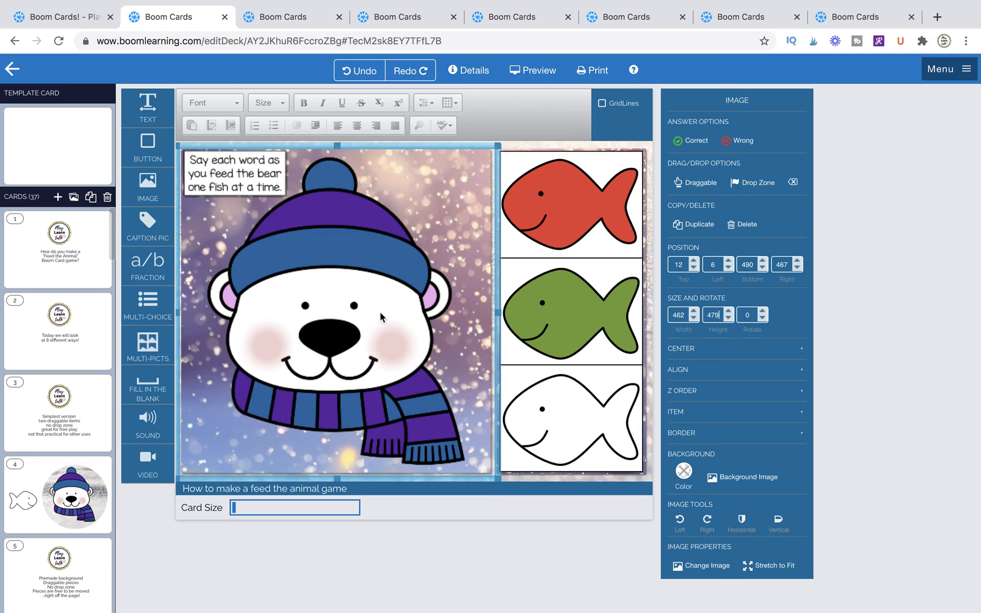
Make the red, green and white fish images and the large bear scene image draggable.
{"action": "left_click", "coordinate": [591, 204]}
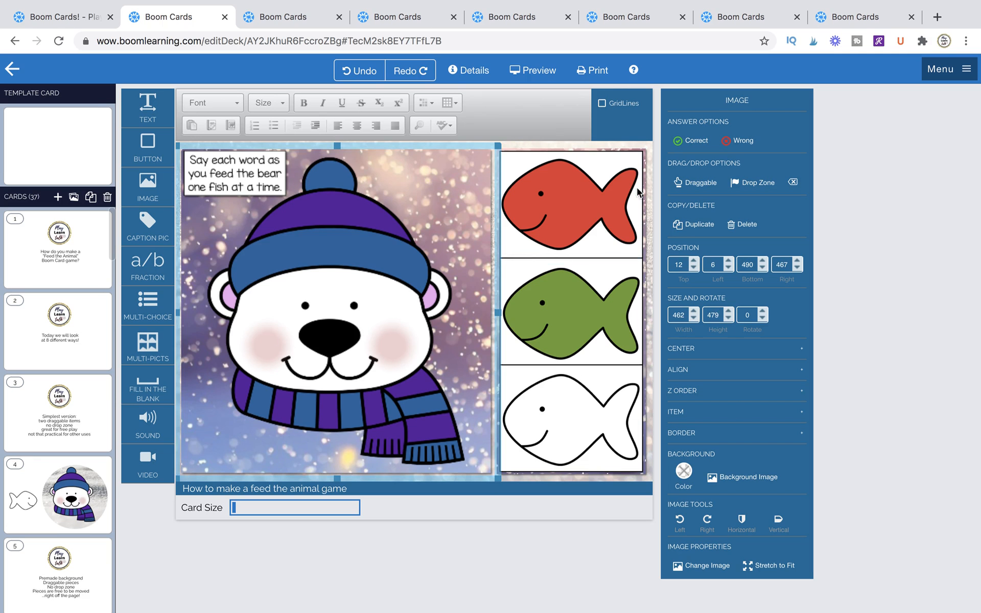
{"action": "left_click", "coordinate": [577, 306], "text": "shift"}
{"action": "left_click", "coordinate": [576, 393], "text": "shift"}
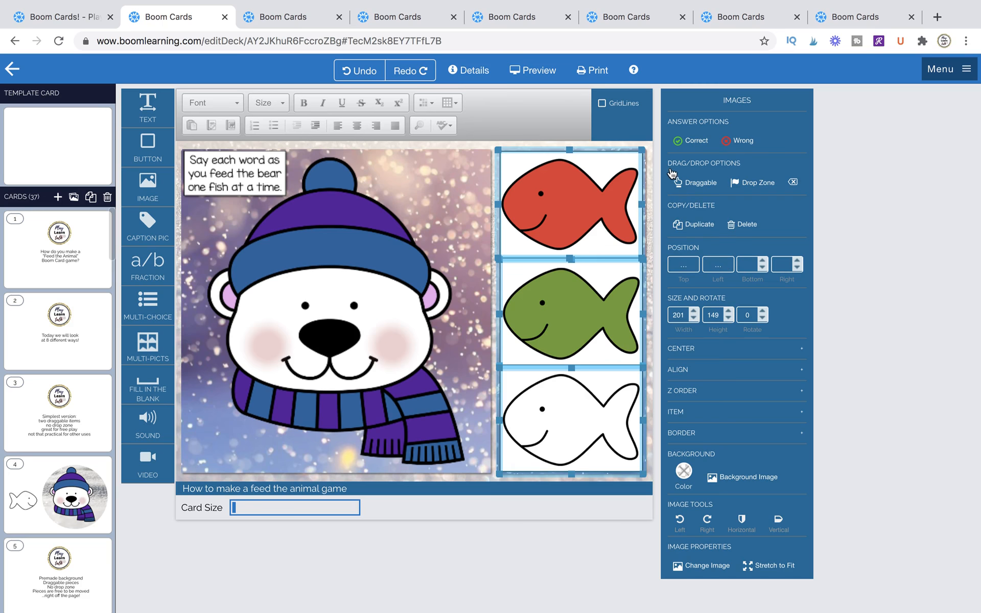
{"action": "left_click", "coordinate": [700, 183]}
{"action": "left_click", "coordinate": [383, 239]}
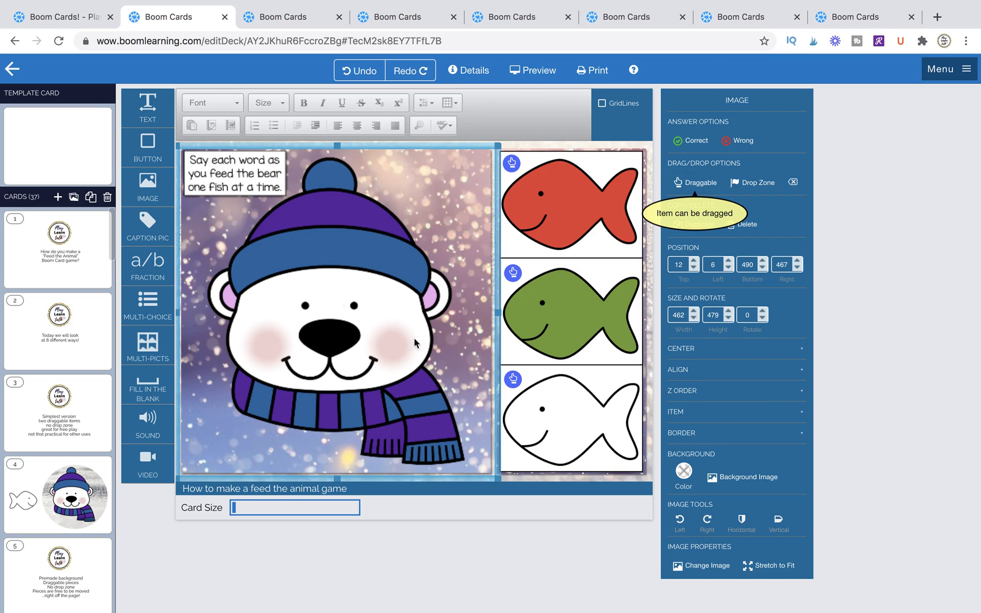
{"action": "left_click", "coordinate": [701, 182]}
Send the three fish images to the rear of the stacking order and preview the card.
{"action": "left_click", "coordinate": [552, 194]}
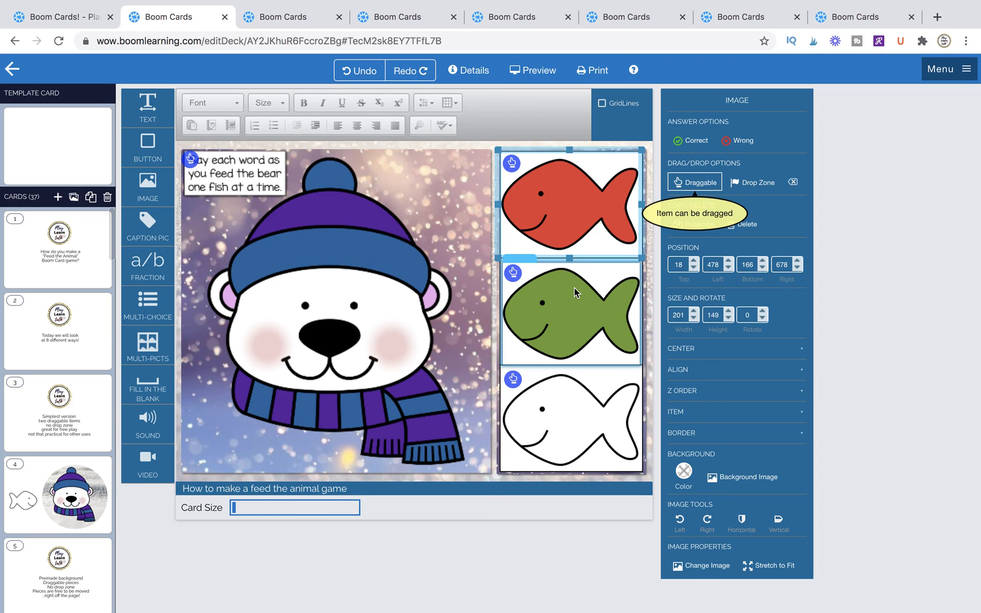
{"action": "left_click", "coordinate": [552, 316], "text": "shift"}
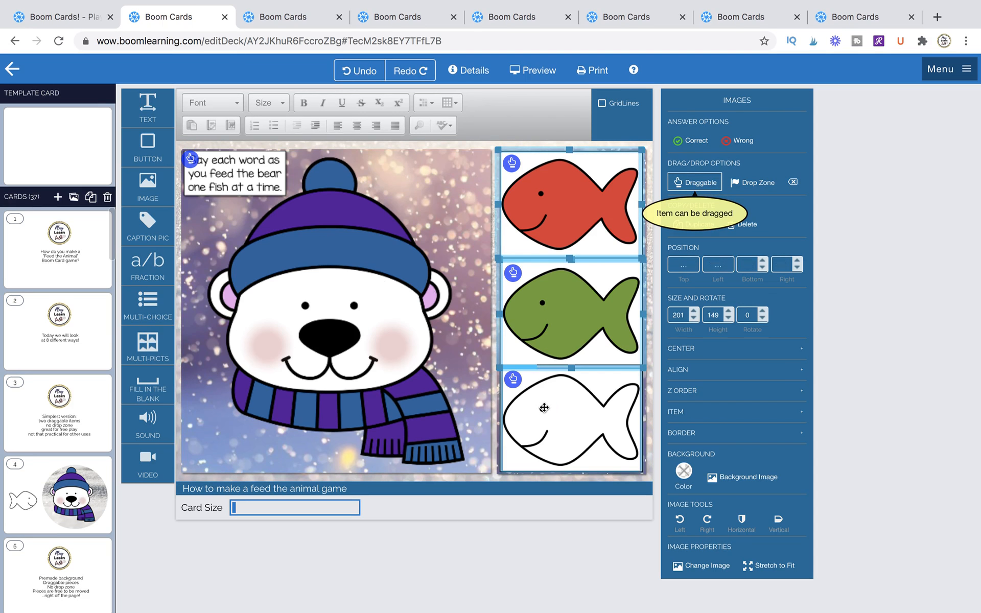
{"action": "left_click", "coordinate": [544, 405], "text": "shift"}
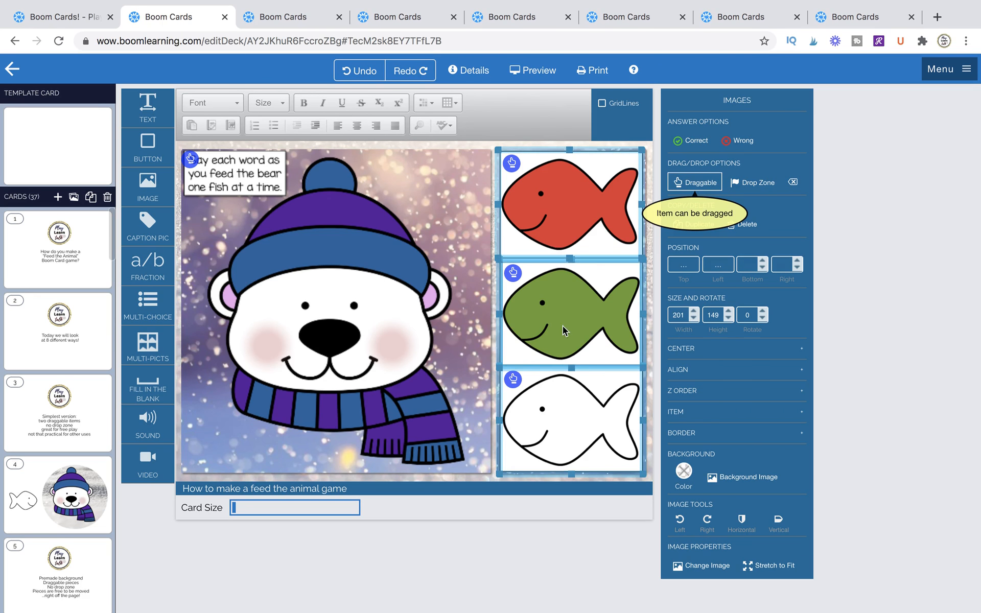
{"action": "left_click", "coordinate": [683, 391]}
{"action": "left_click", "coordinate": [681, 413]}
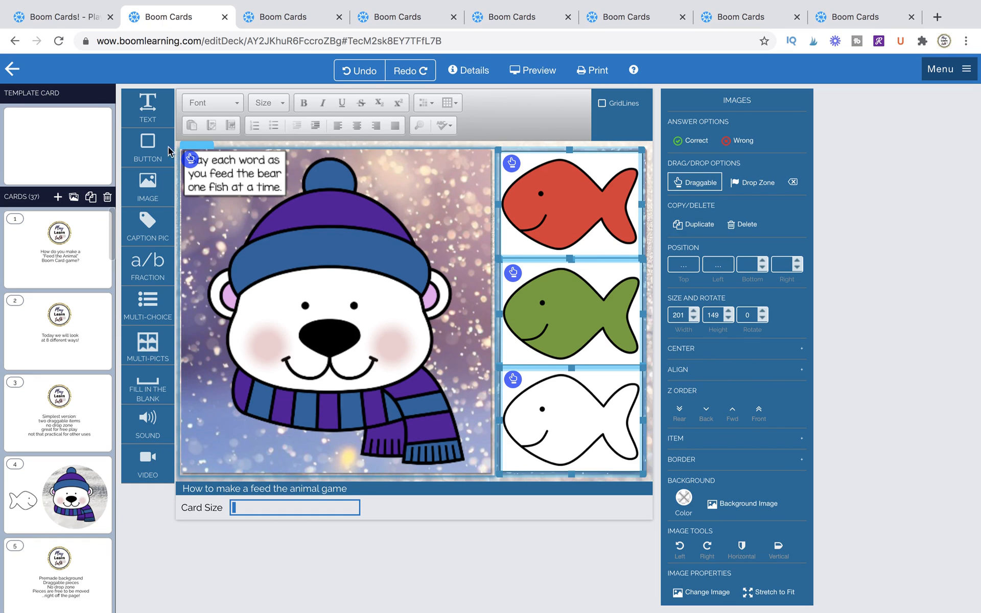
{"action": "left_click", "coordinate": [534, 81]}
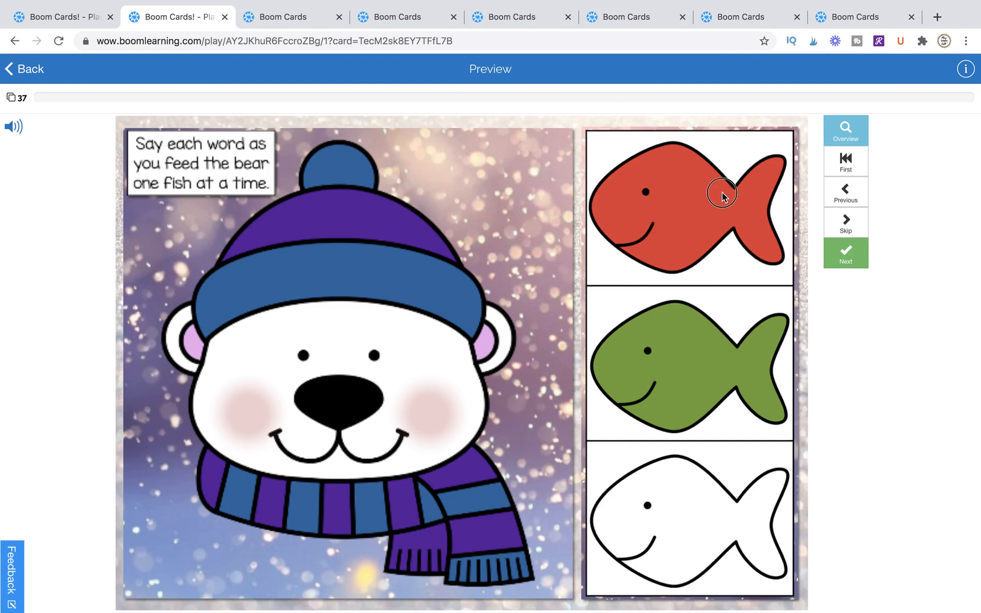
Test the three-word card in preview by feeding all three fish behind the bear, and return them over the words in a different order.
{"action": "left_click_drag", "start_coordinate": [722, 196], "coordinate": [381, 390]}
{"action": "left_click_drag", "start_coordinate": [599, 378], "coordinate": [306, 393]}
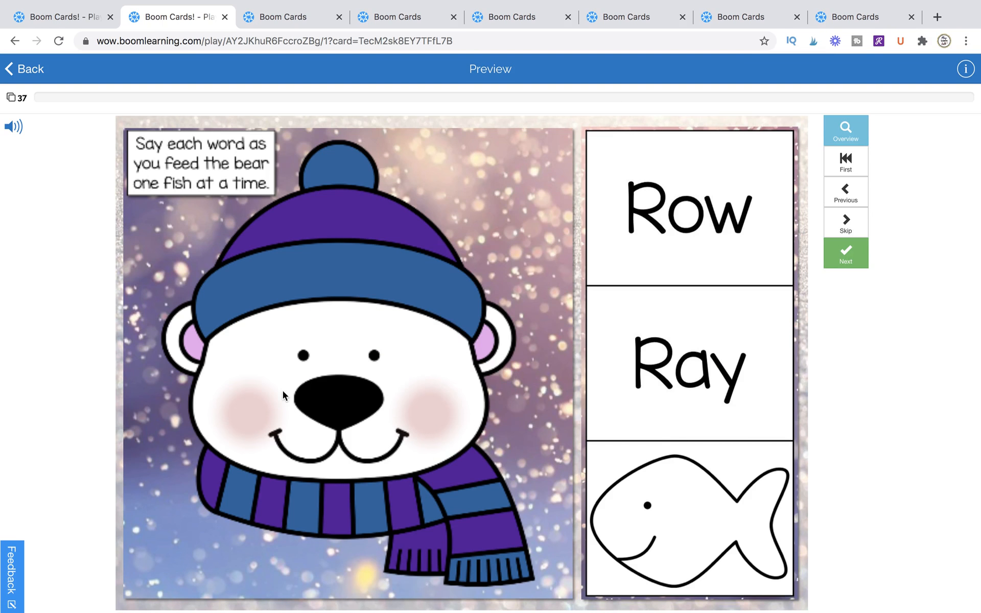
{"action": "left_click_drag", "start_coordinate": [649, 514], "coordinate": [286, 413]}
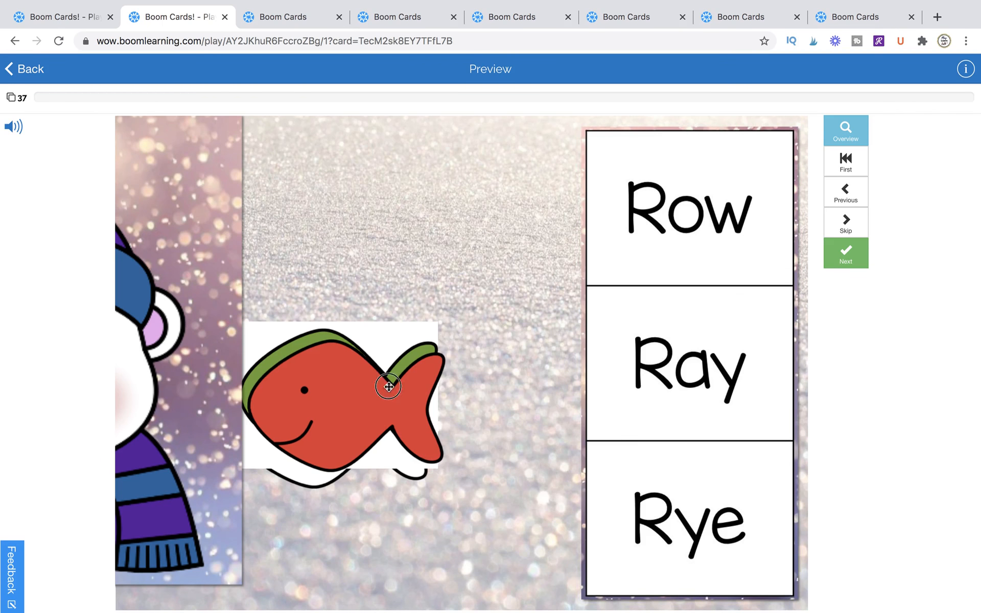
{"action": "left_click_drag", "start_coordinate": [390, 385], "coordinate": [716, 358]}
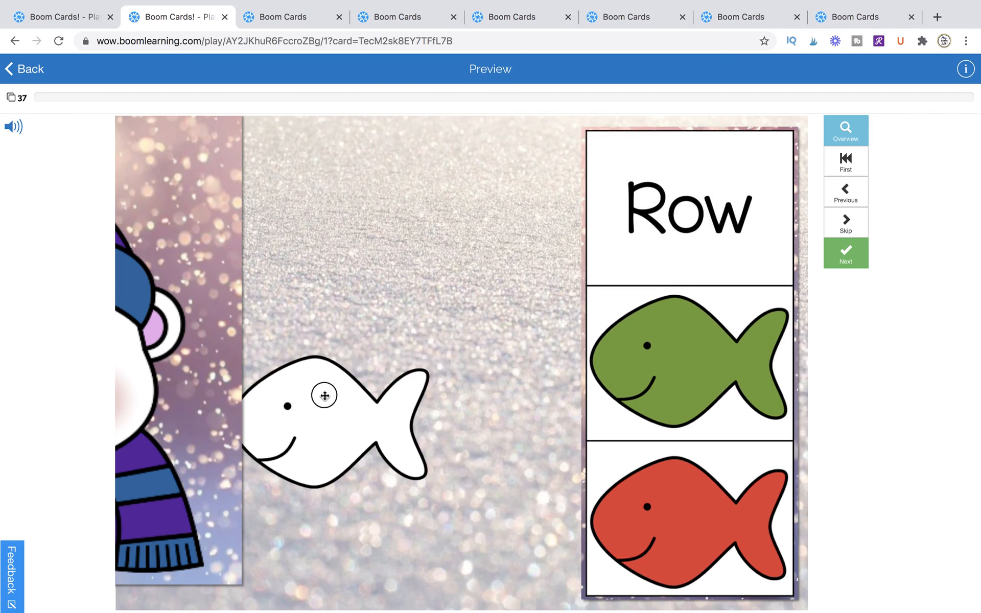
{"action": "left_click_drag", "start_coordinate": [324, 397], "coordinate": [687, 185]}
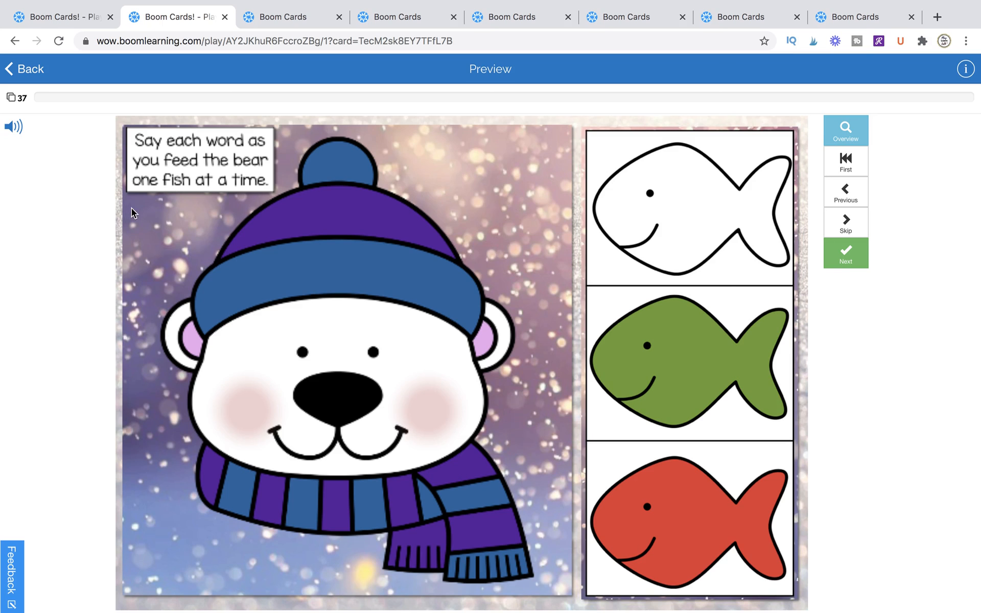
Switch to the first preview and test the no-drop-zone card with incorrect layering by moving the bear and feeding it four fish.
{"action": "left_click", "coordinate": [69, 16]}
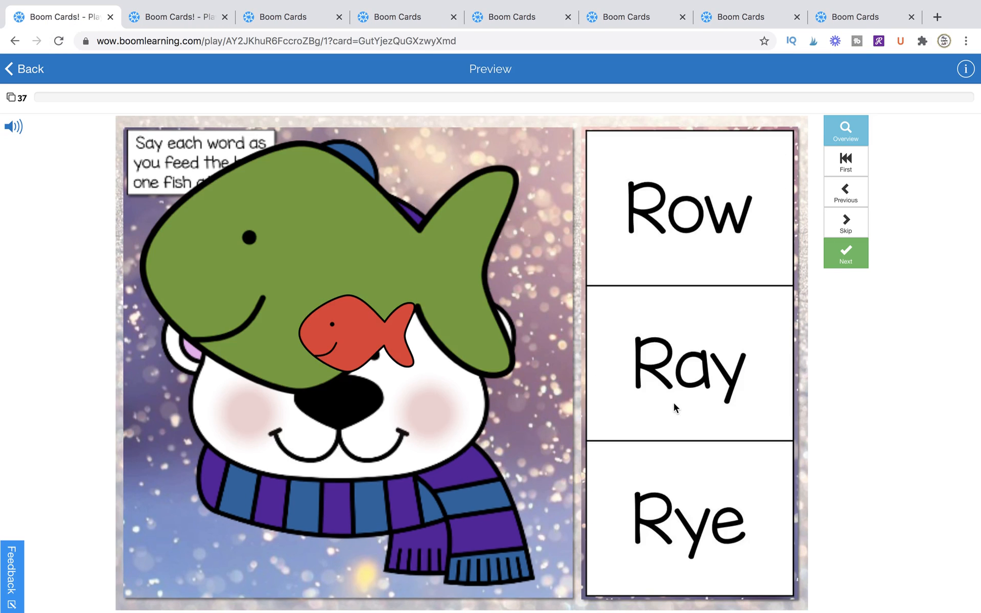
{"action": "key", "text": "Right"}
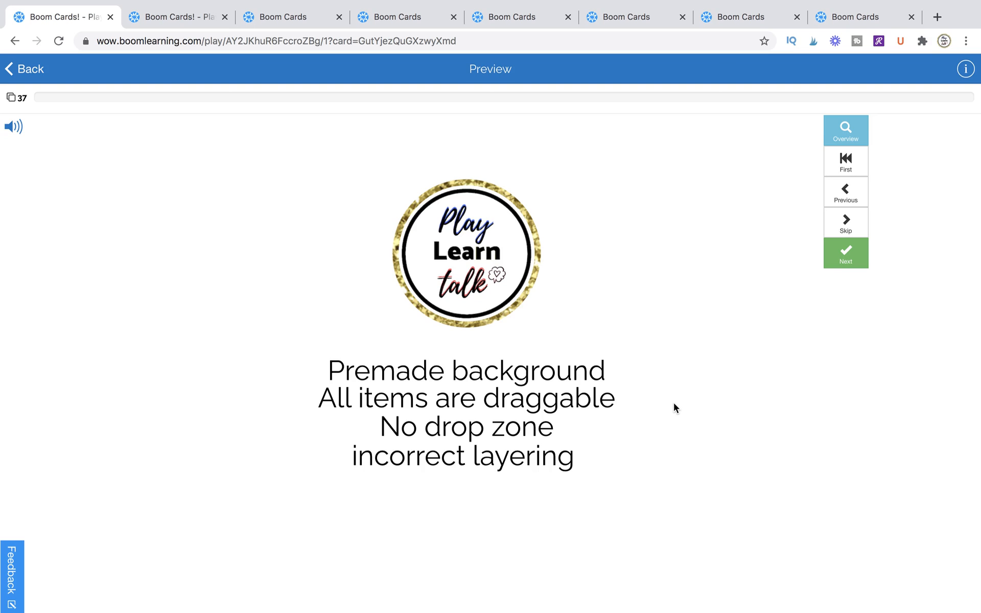
{"action": "key", "text": "Right"}
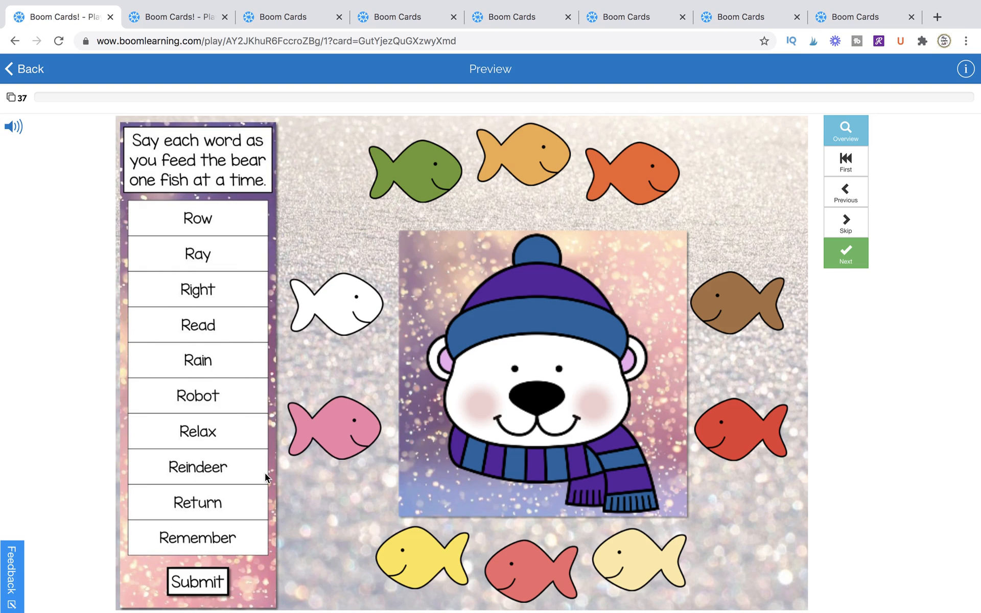
{"action": "mouse_move", "coordinate": [460, 333]}
{"action": "left_mouse_down"}
{"action": "mouse_move", "coordinate": [480, 286]}
{"action": "mouse_move", "coordinate": [475, 307]}
{"action": "mouse_move", "coordinate": [596, 270]}
{"action": "mouse_move", "coordinate": [401, 305]}
{"action": "mouse_move", "coordinate": [522, 320]}
{"action": "mouse_move", "coordinate": [369, 401]}
{"action": "mouse_move", "coordinate": [389, 411]}
{"action": "mouse_move", "coordinate": [467, 324]}
{"action": "left_mouse_up"}
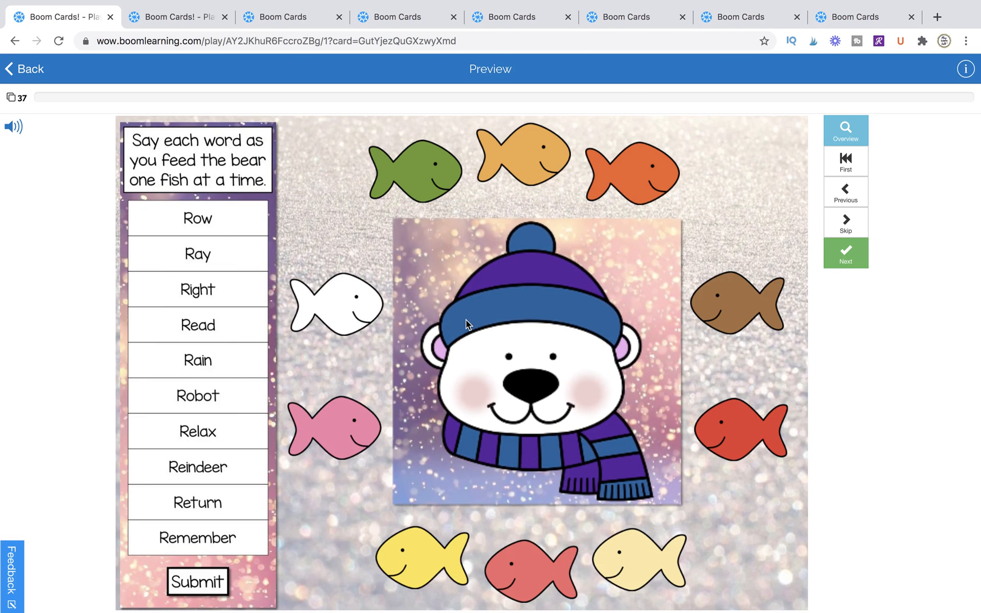
{"action": "left_click_drag", "start_coordinate": [340, 328], "coordinate": [528, 416]}
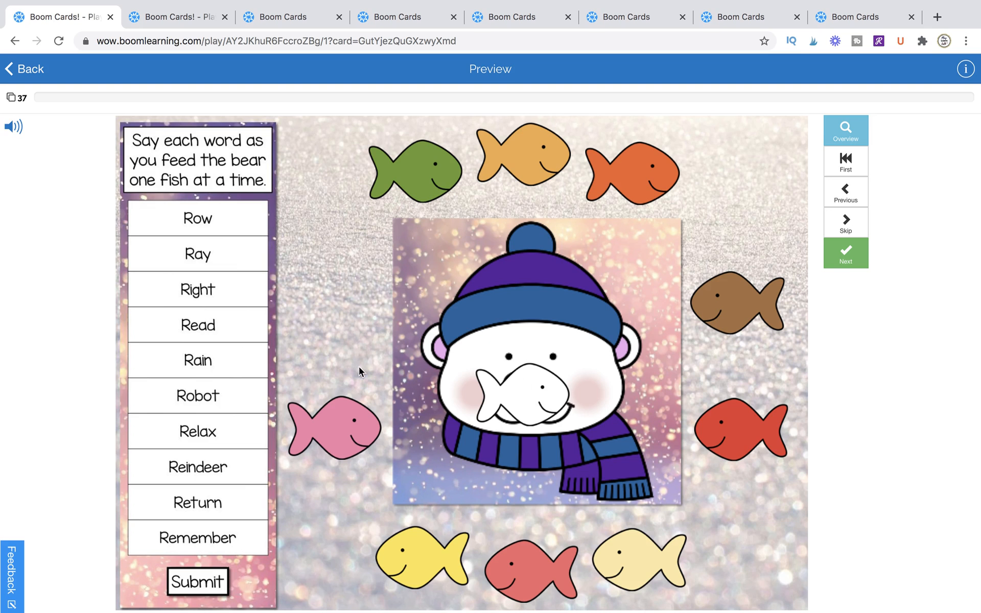
{"action": "left_click_drag", "start_coordinate": [354, 433], "coordinate": [508, 388]}
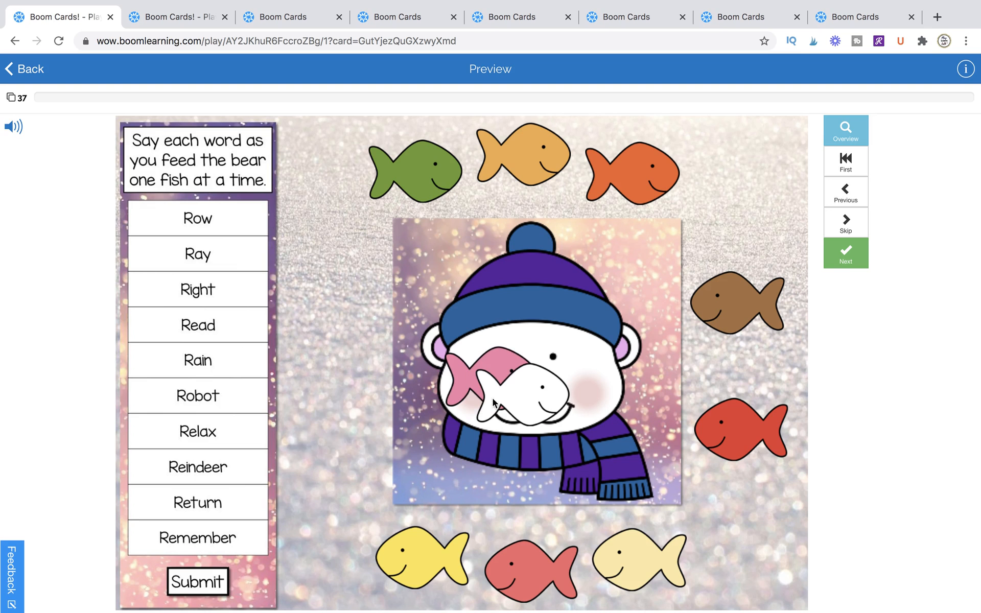
{"action": "left_click_drag", "start_coordinate": [452, 541], "coordinate": [583, 399]}
{"action": "left_click_drag", "start_coordinate": [642, 542], "coordinate": [562, 387]}
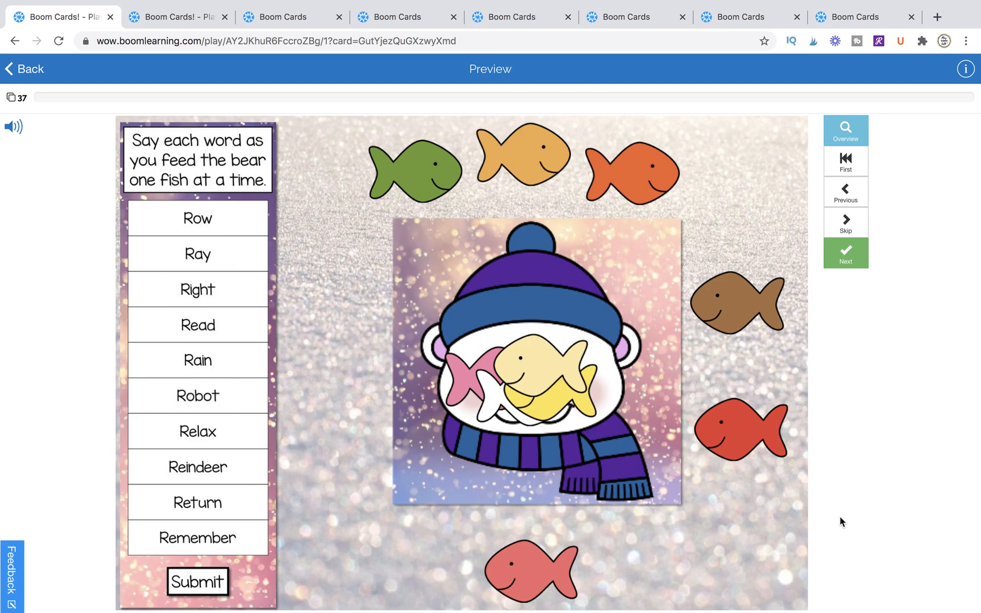
Advance to the no-drop-zone card with correct layering, slide the pink fish behind the bear and shift the bear scene slightly.
{"action": "key", "text": "Right"}
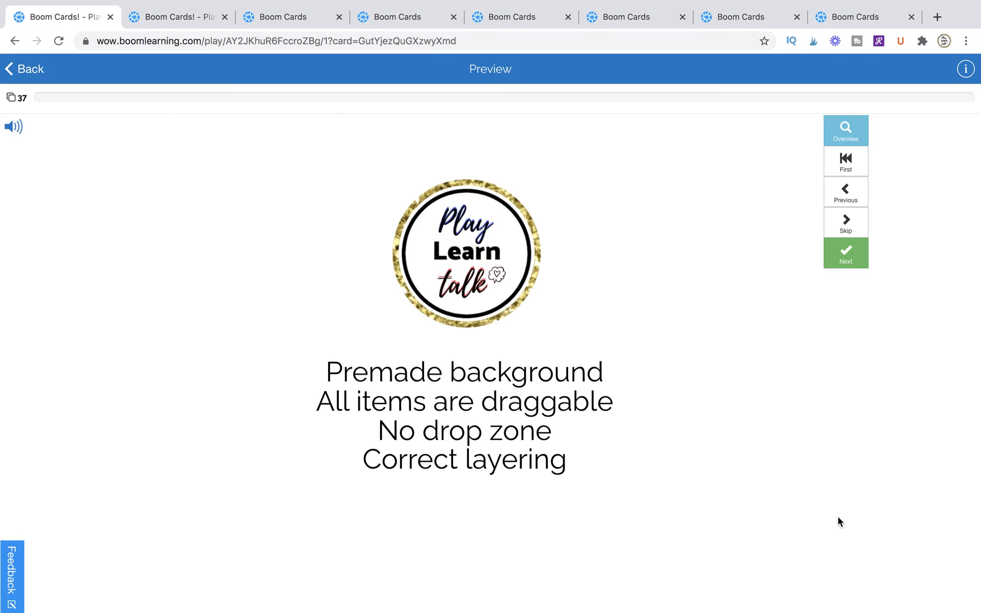
{"action": "key", "text": "Right"}
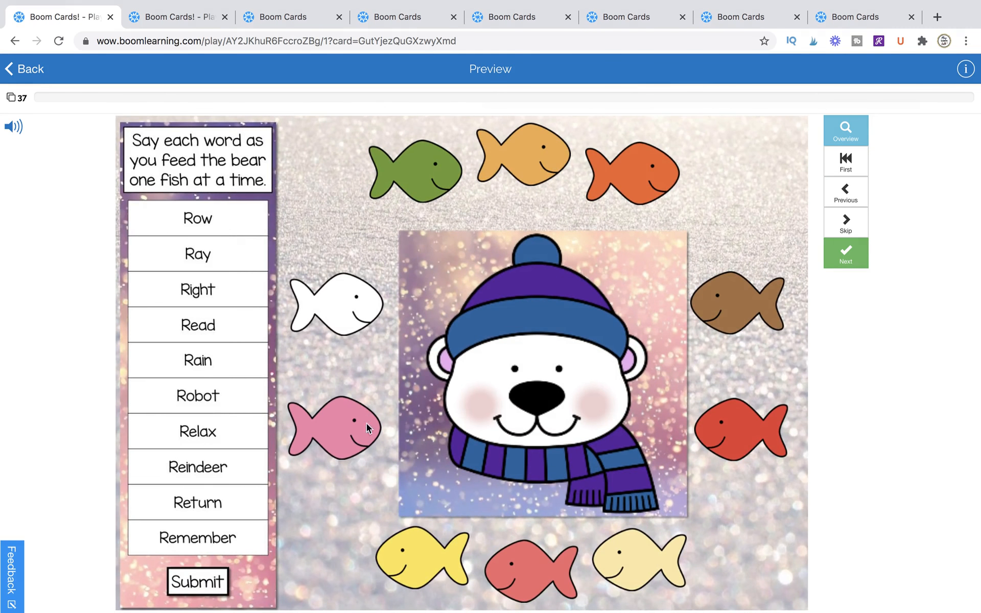
{"action": "left_click_drag", "start_coordinate": [343, 425], "coordinate": [534, 386]}
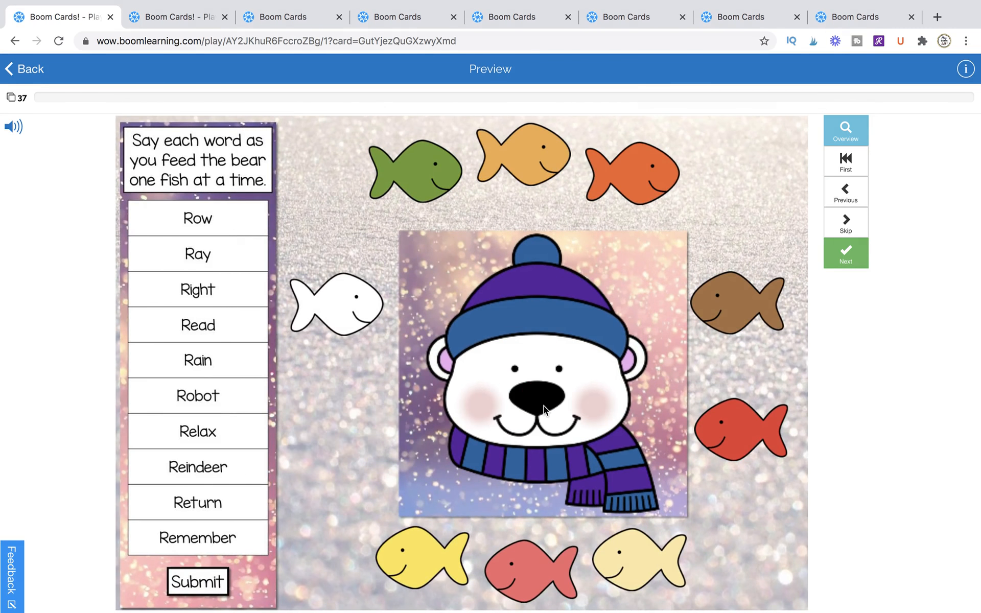
{"action": "mouse_move", "coordinate": [541, 401]}
{"action": "left_mouse_down"}
{"action": "mouse_move", "coordinate": [268, 394]}
{"action": "mouse_move", "coordinate": [574, 364]}
{"action": "mouse_move", "coordinate": [529, 386]}
{"action": "left_mouse_up"}
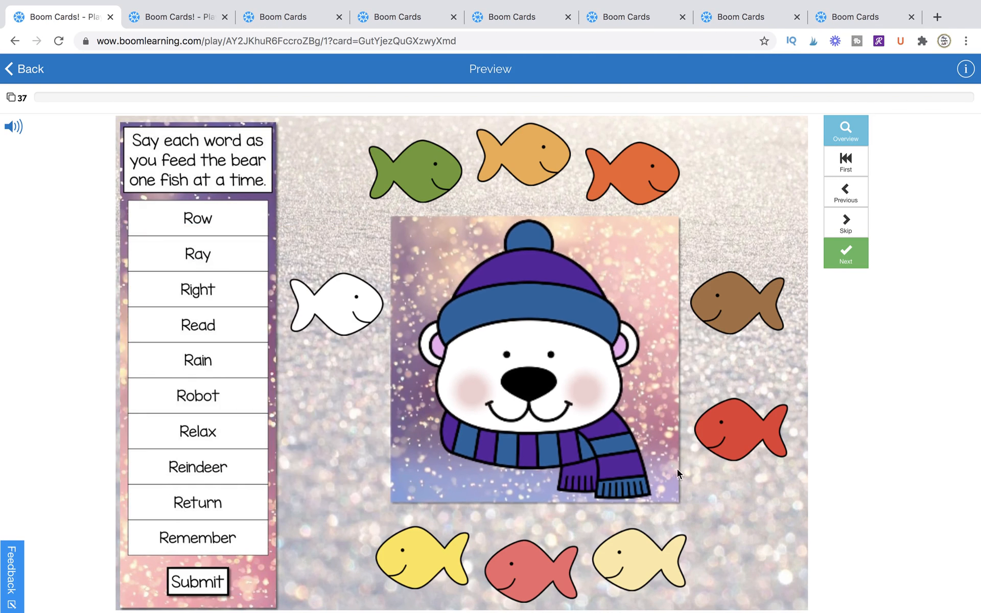
Advance to the connected drop zone card with incorrect layering and place the white fish on the bear's mouth.
{"action": "key", "text": "Right"}
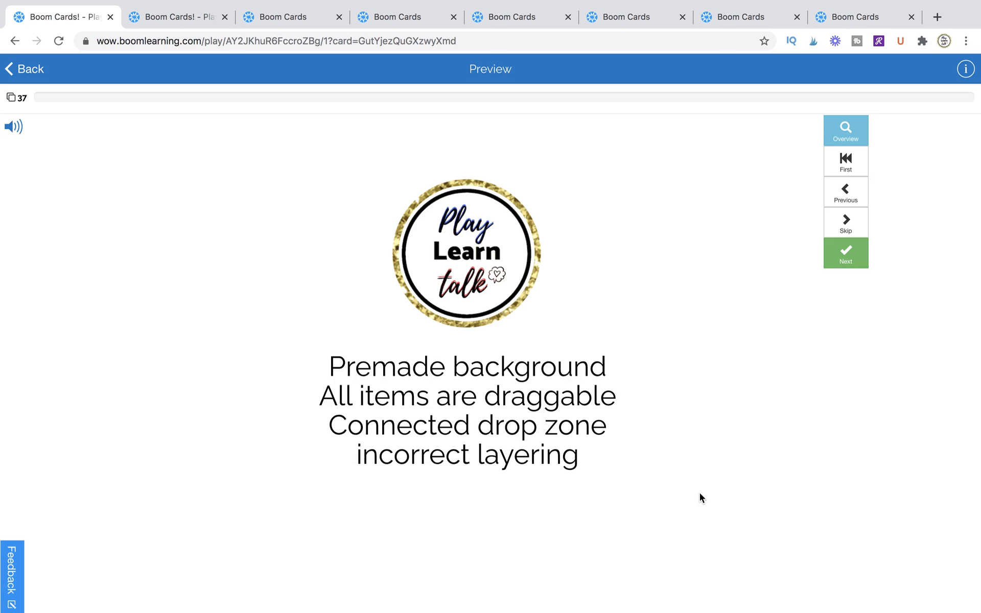
{"action": "key", "text": "Right"}
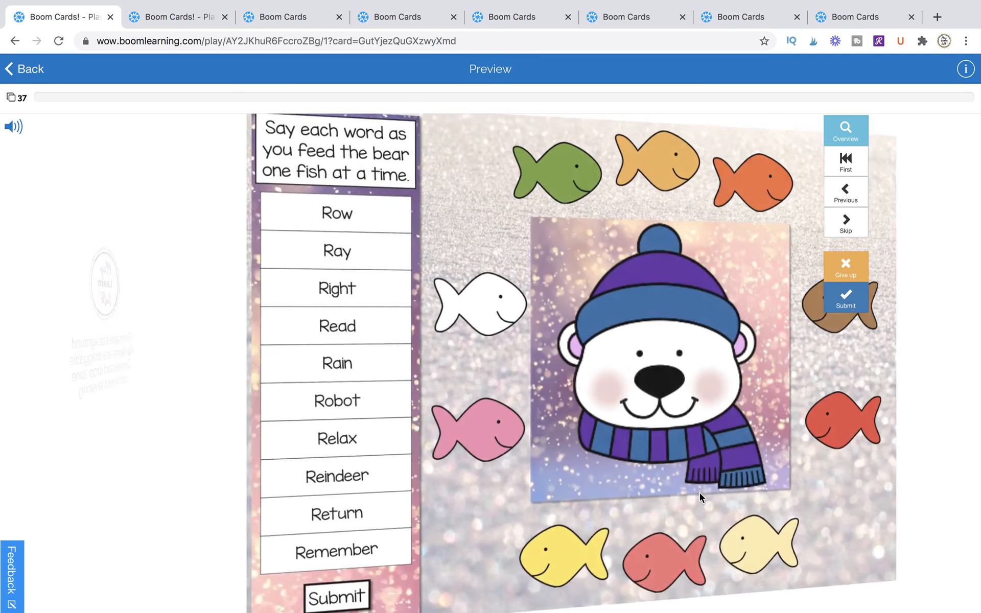
{"action": "left_click_drag", "start_coordinate": [356, 304], "coordinate": [517, 402]}
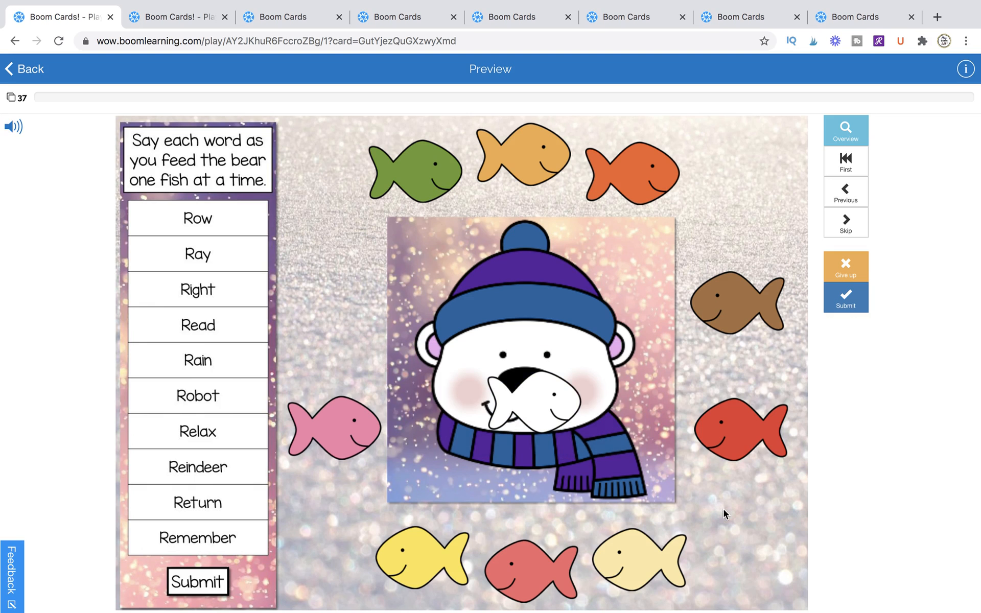
Advance to the connected drop zone card with correct layering and feed the pink fish to the bear.
{"action": "key", "text": "Right"}
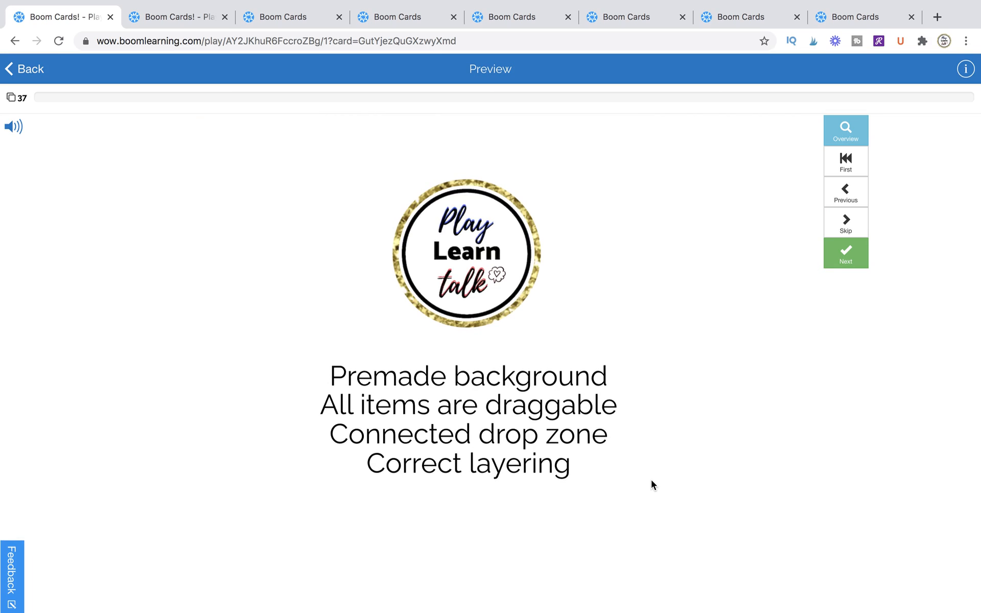
{"action": "key", "text": "Right"}
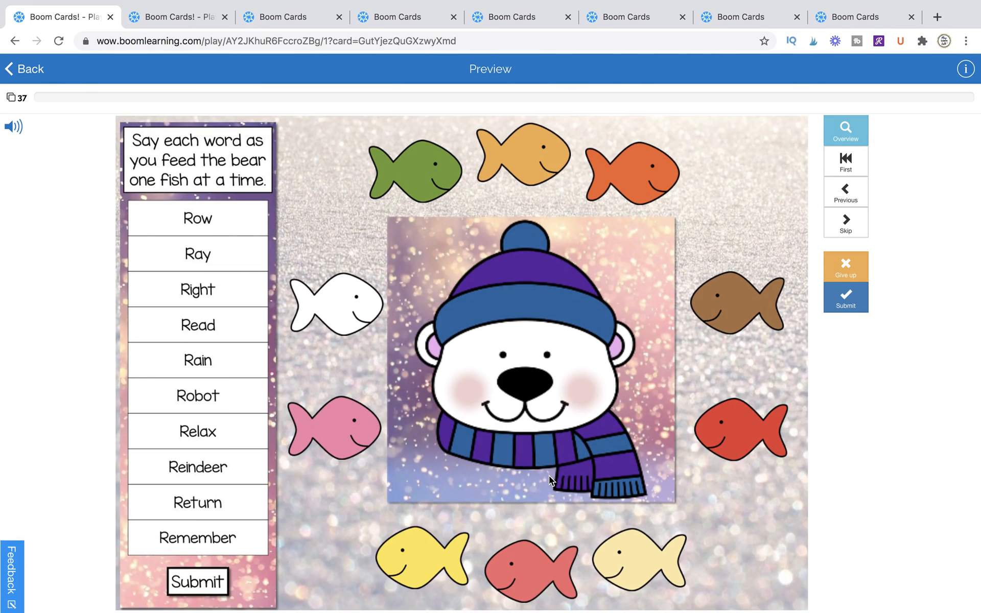
{"action": "left_click_drag", "start_coordinate": [343, 411], "coordinate": [526, 404]}
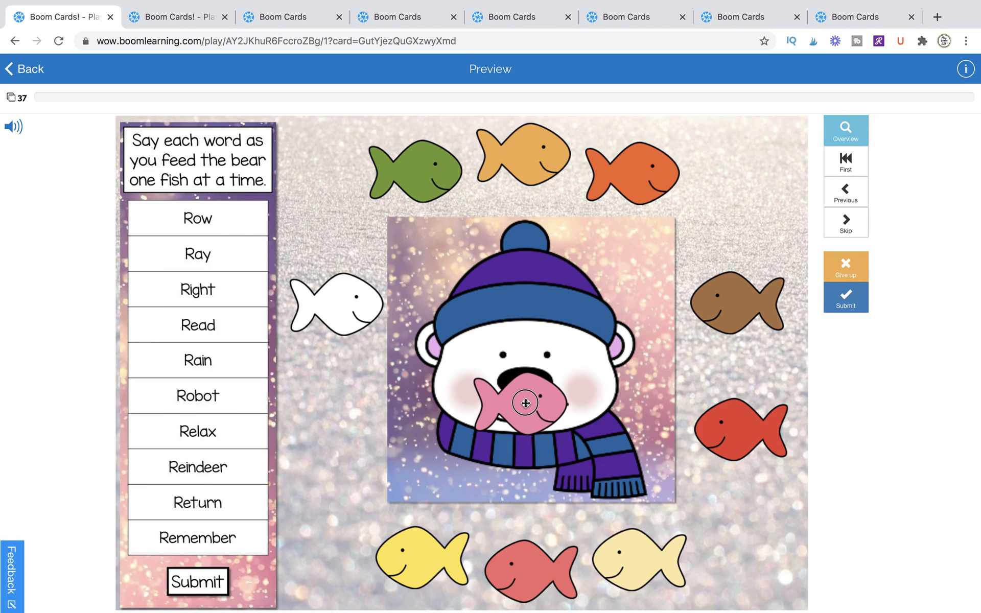
Move the bear scene around in the preview to compare its behaviour with a connected drop zone and without one.
{"action": "left_click_drag", "start_coordinate": [602, 383], "coordinate": [339, 390]}
{"action": "left_click_drag", "start_coordinate": [583, 389], "coordinate": [237, 421]}
{"action": "left_click_drag", "start_coordinate": [429, 409], "coordinate": [169, 252]}
{"action": "left_click_drag", "start_coordinate": [455, 376], "coordinate": [172, 384]}
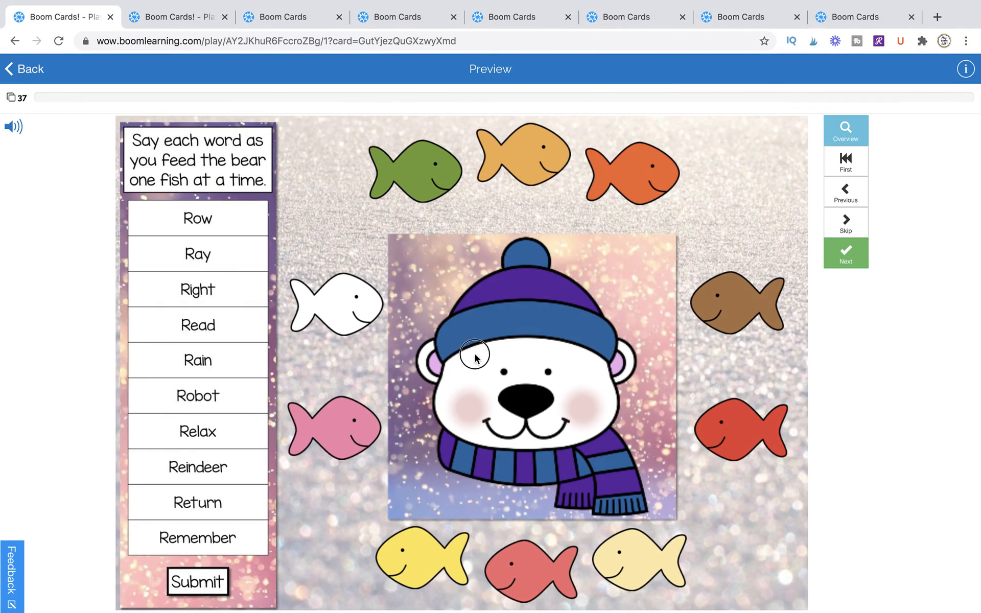
{"action": "left_click", "coordinate": [455, 399]}
{"action": "left_click", "coordinate": [351, 426]}
{"action": "left_click", "coordinate": [437, 508]}
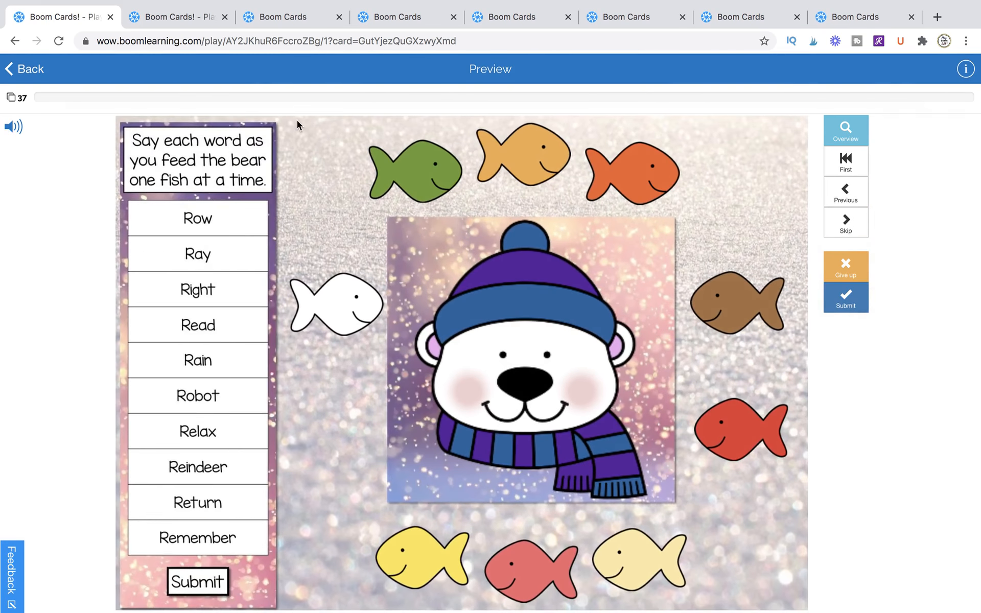
Switch to the deck editor and open card 15 to examine its fish and bear drop zone connections.
{"action": "left_click", "coordinate": [276, 18]}
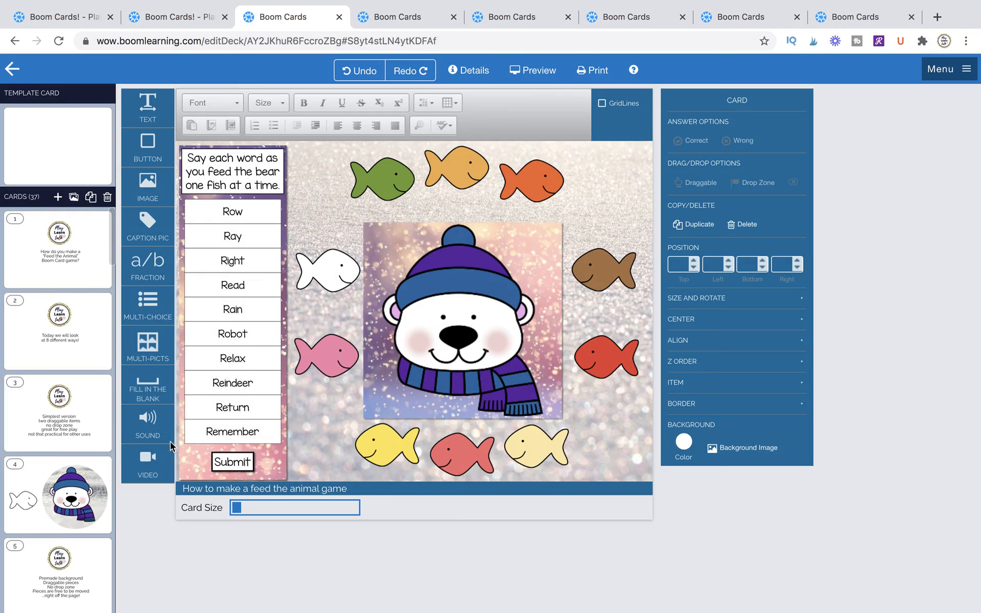
{"action": "scroll", "coordinate": [56, 551], "scroll_direction": "down", "scroll_amount": 8}
{"action": "scroll", "coordinate": [56, 551], "scroll_direction": "down", "scroll_amount": 6}
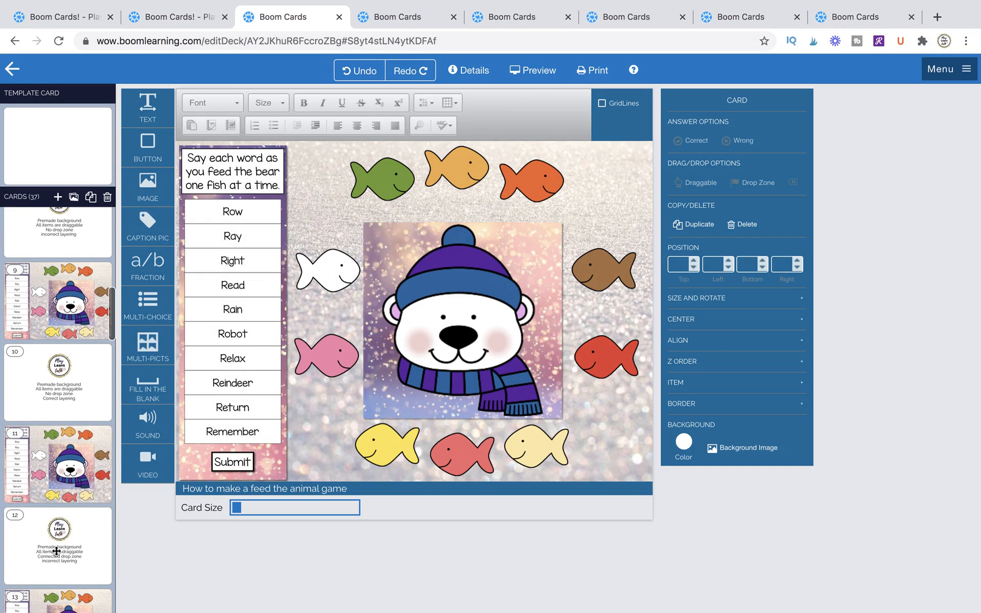
{"action": "scroll", "coordinate": [56, 551], "scroll_direction": "down", "scroll_amount": 4}
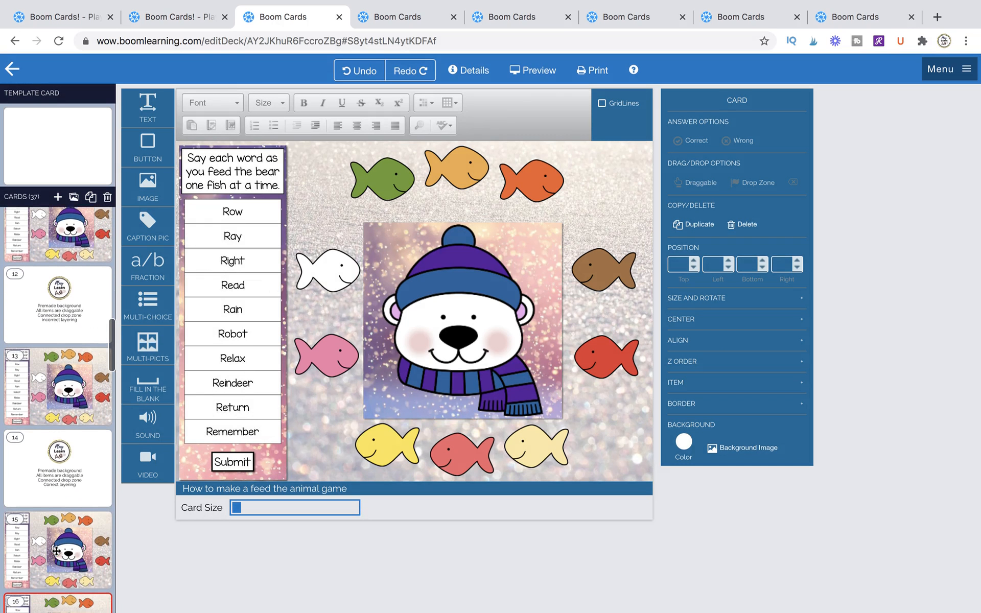
{"action": "left_click", "coordinate": [62, 496]}
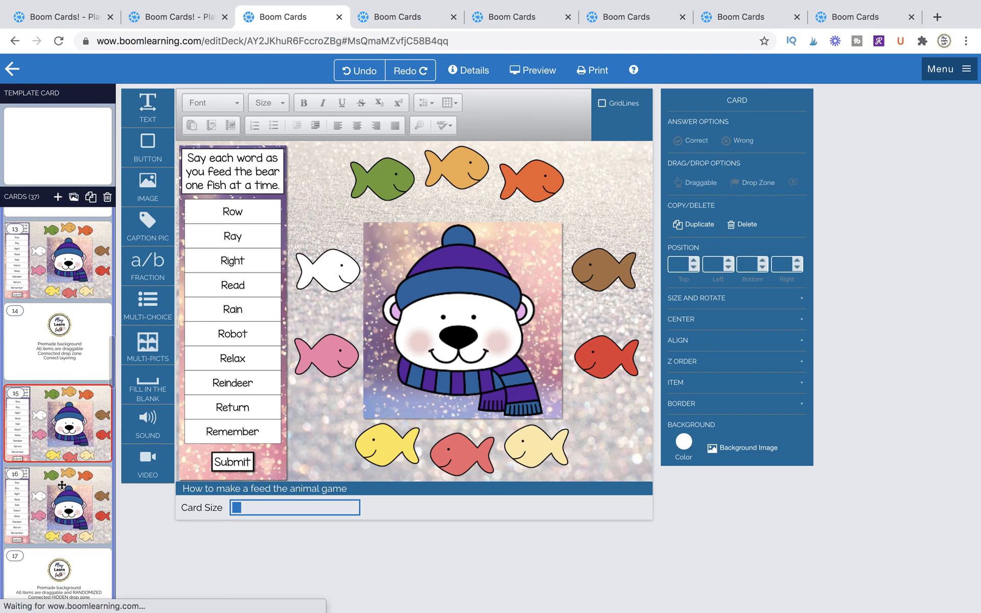
{"action": "scroll", "coordinate": [61, 496], "scroll_direction": "down", "scroll_amount": 1}
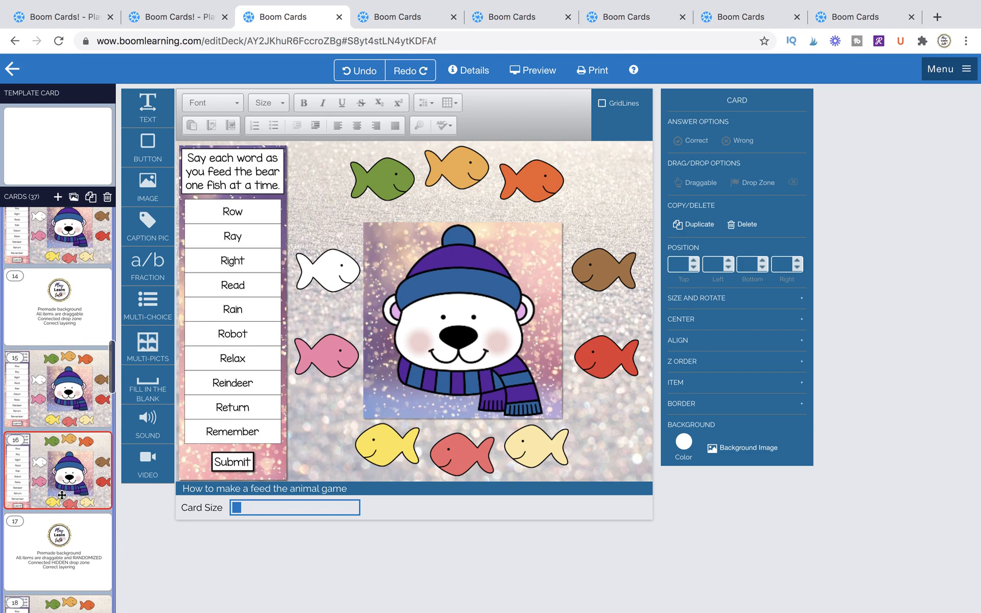
{"action": "left_click", "coordinate": [61, 401]}
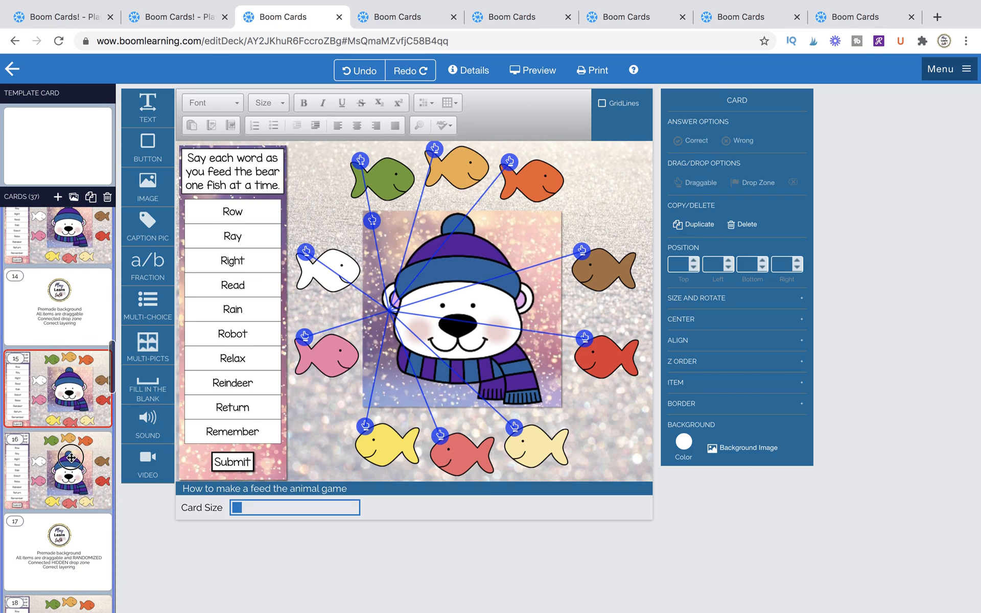
Open card 16 and move the bear scene image up to top 99, left 272.
{"action": "left_click", "coordinate": [71, 458]}
{"action": "left_click", "coordinate": [334, 288]}
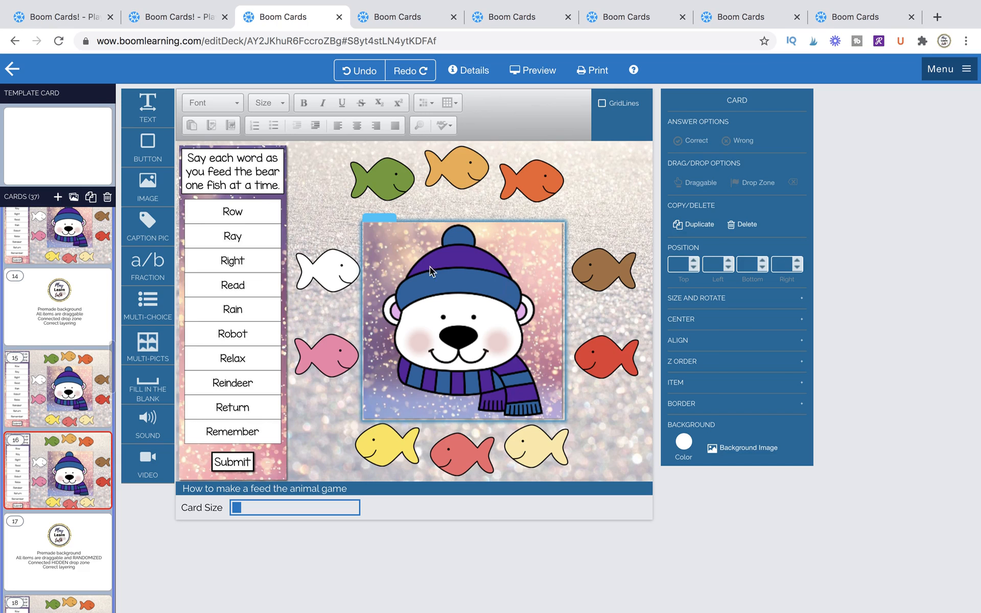
{"action": "left_click_drag", "start_coordinate": [464, 349], "coordinate": [462, 336]}
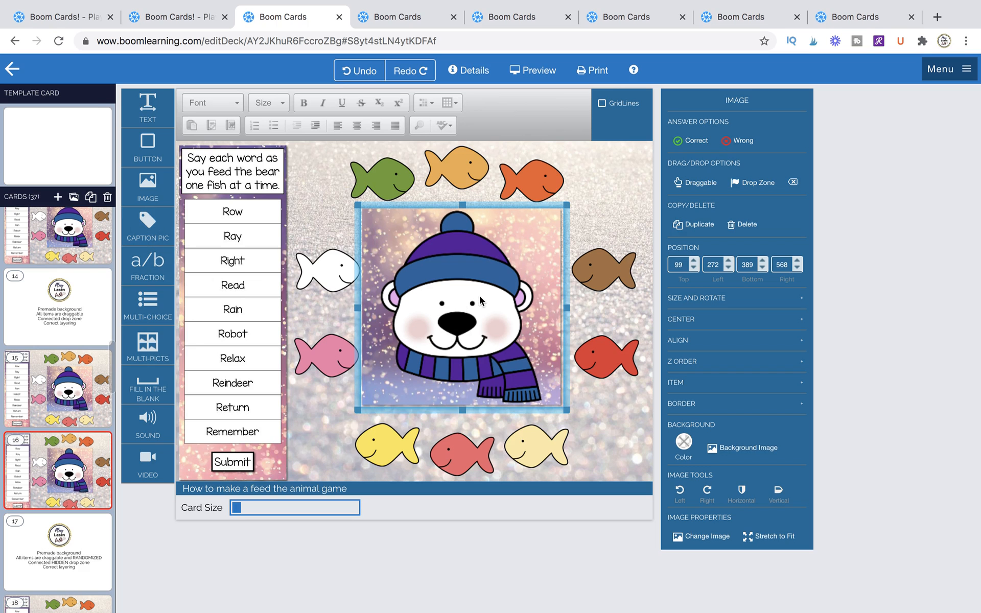
Make the bear scene image and all ten surrounding fish images on card 16 draggable.
{"action": "left_click", "coordinate": [330, 268], "text": "shift"}
{"action": "left_click", "coordinate": [327, 358], "text": "shift"}
{"action": "left_click", "coordinate": [377, 433], "text": "shift"}
{"action": "left_click", "coordinate": [462, 452], "text": "shift"}
{"action": "left_click", "coordinate": [537, 446], "text": "shift"}
{"action": "left_click", "coordinate": [606, 356], "text": "shift"}
{"action": "left_click", "coordinate": [610, 279], "text": "shift"}
{"action": "left_click", "coordinate": [534, 179], "text": "shift"}
{"action": "left_click", "coordinate": [457, 166], "text": "shift"}
{"action": "left_click", "coordinate": [383, 178], "text": "shift"}
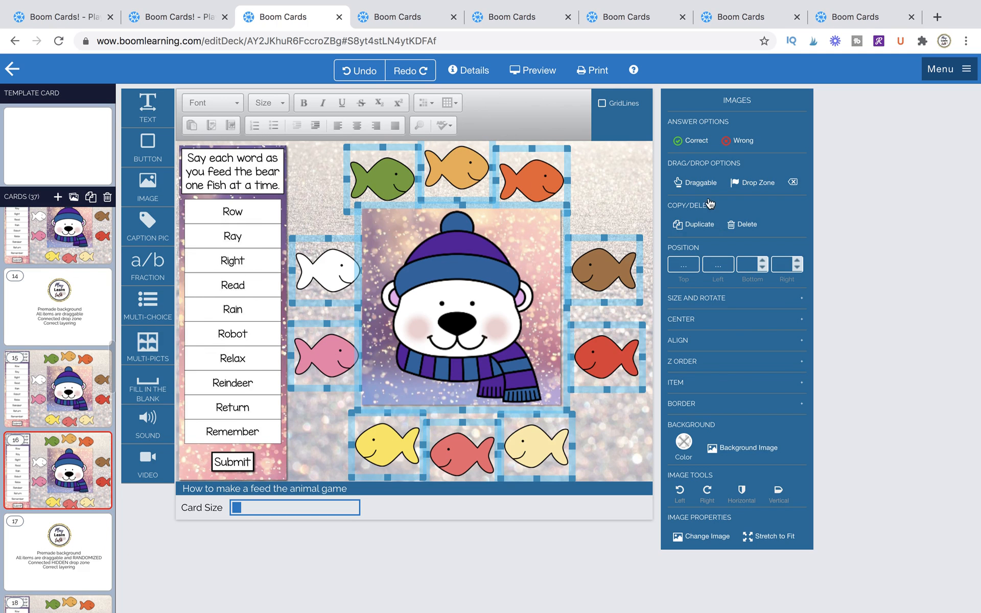
{"action": "left_click", "coordinate": [701, 182]}
{"action": "left_click", "coordinate": [608, 194]}
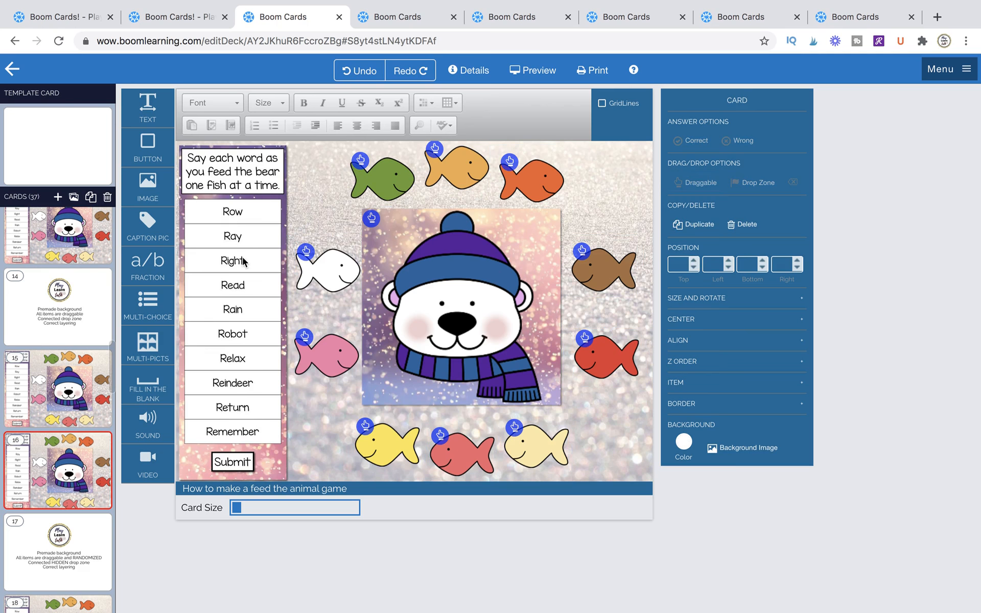
Check the drop zone connections on card 15 again and return to card 16.
{"action": "left_click", "coordinate": [72, 392]}
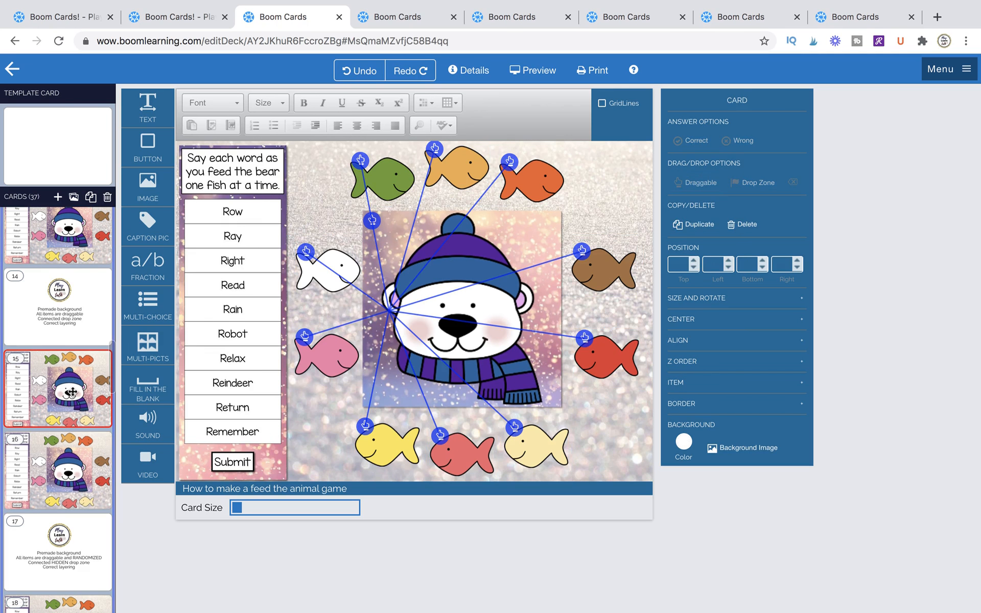
{"action": "left_click", "coordinate": [64, 471]}
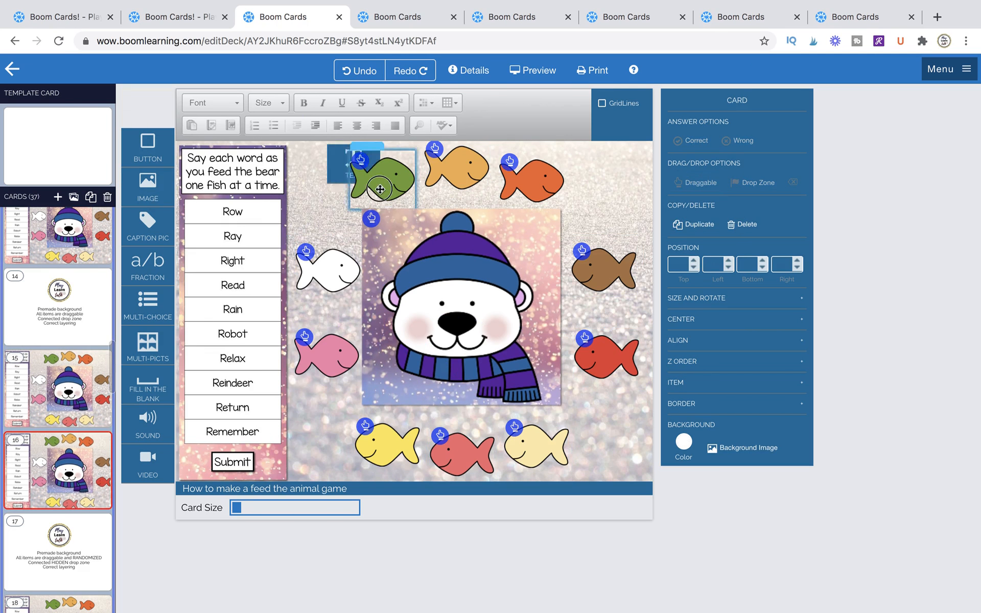
Compare the drop zone setups on cards 18, 20, 16 and 15.
{"action": "left_click", "coordinate": [487, 330]}
{"action": "scroll", "coordinate": [82, 506], "scroll_direction": "down", "scroll_amount": 5}
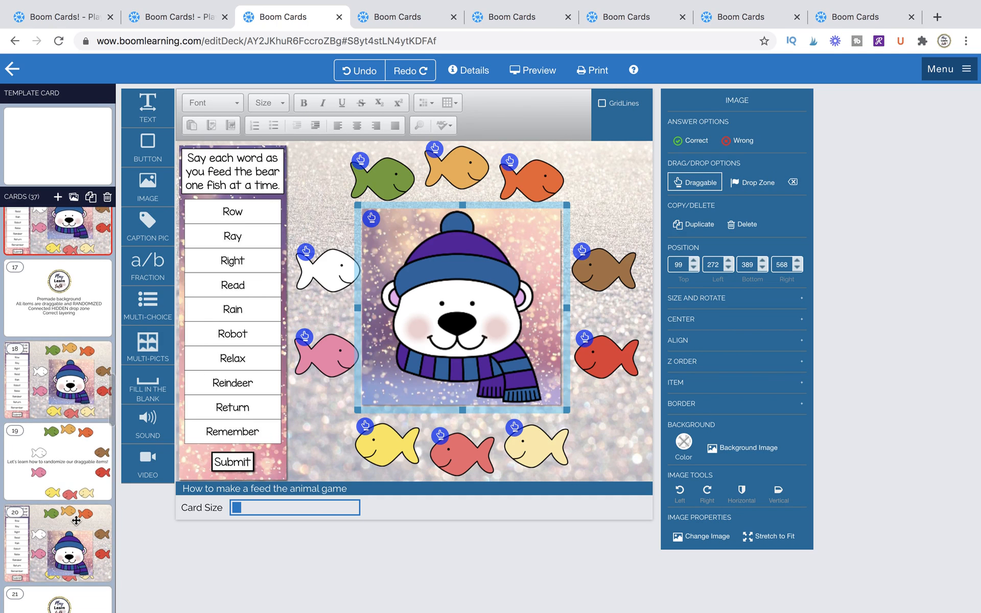
{"action": "left_click", "coordinate": [66, 396]}
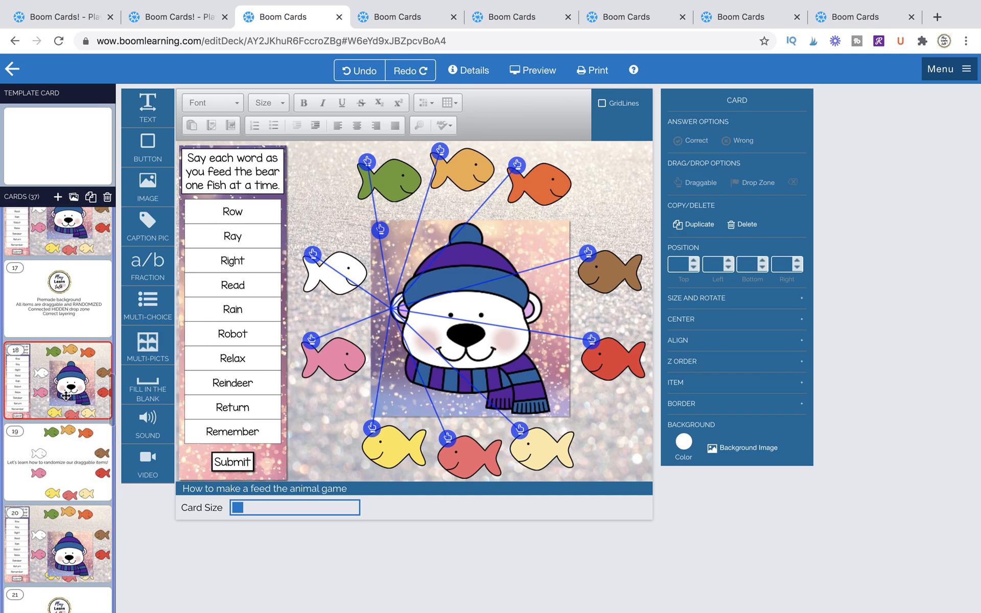
{"action": "left_click", "coordinate": [72, 542]}
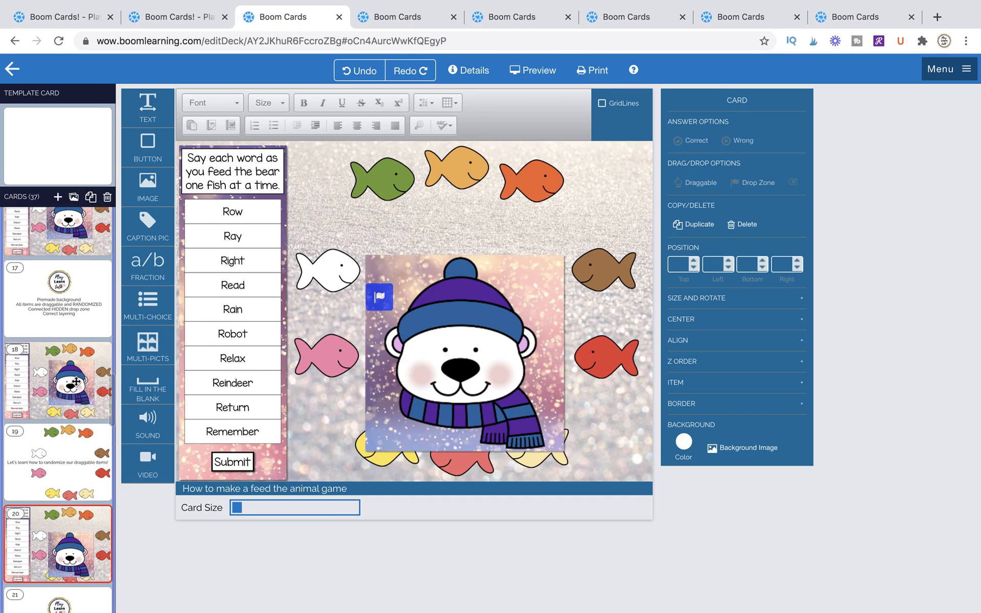
{"action": "left_click", "coordinate": [74, 244]}
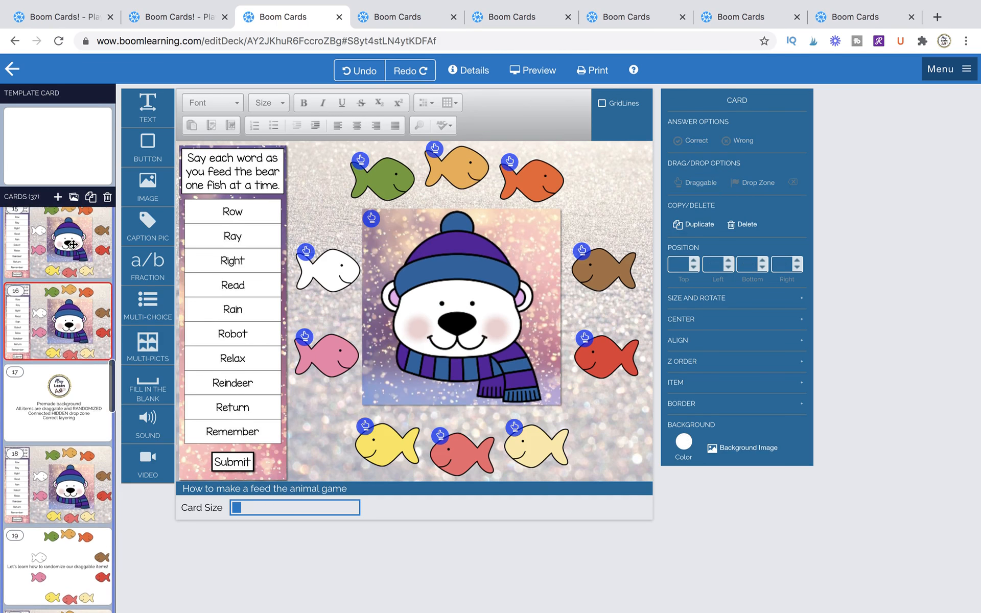
{"action": "left_click", "coordinate": [73, 245]}
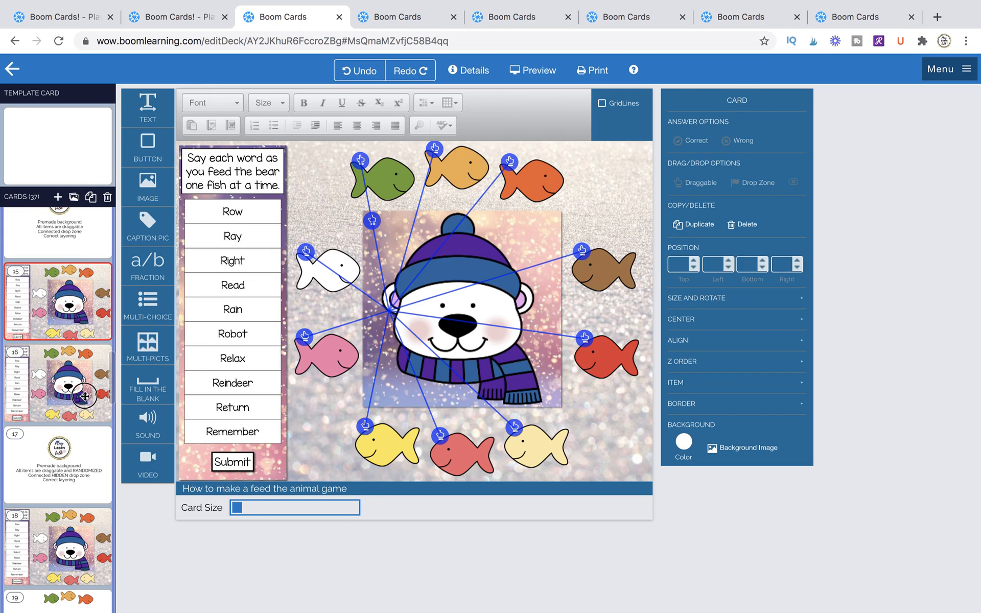
Return to card 16 and remove the draggable setting from the bear scene image.
{"action": "left_click", "coordinate": [84, 397]}
{"action": "left_click", "coordinate": [409, 372]}
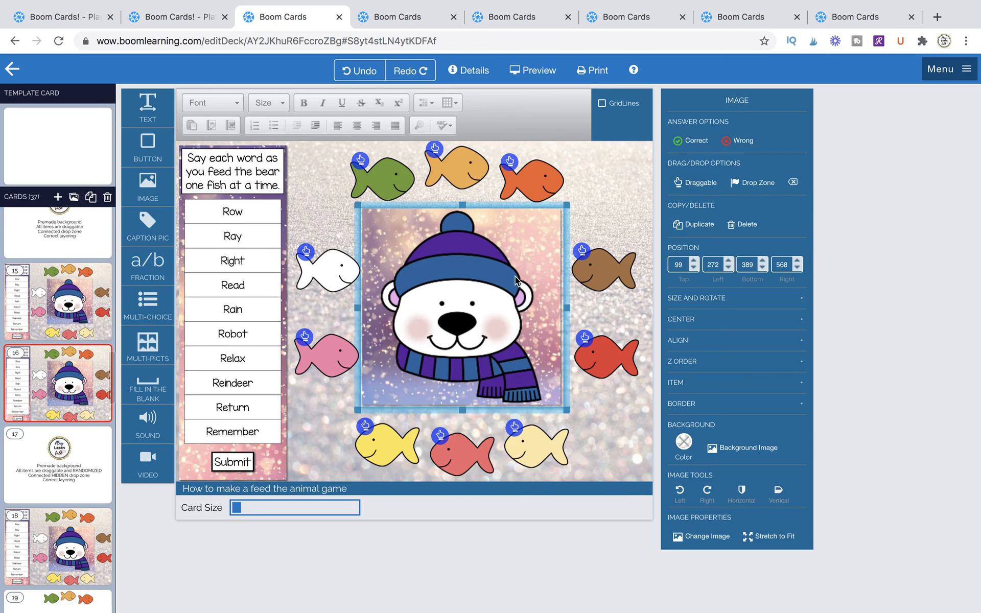
{"action": "left_click", "coordinate": [603, 213]}
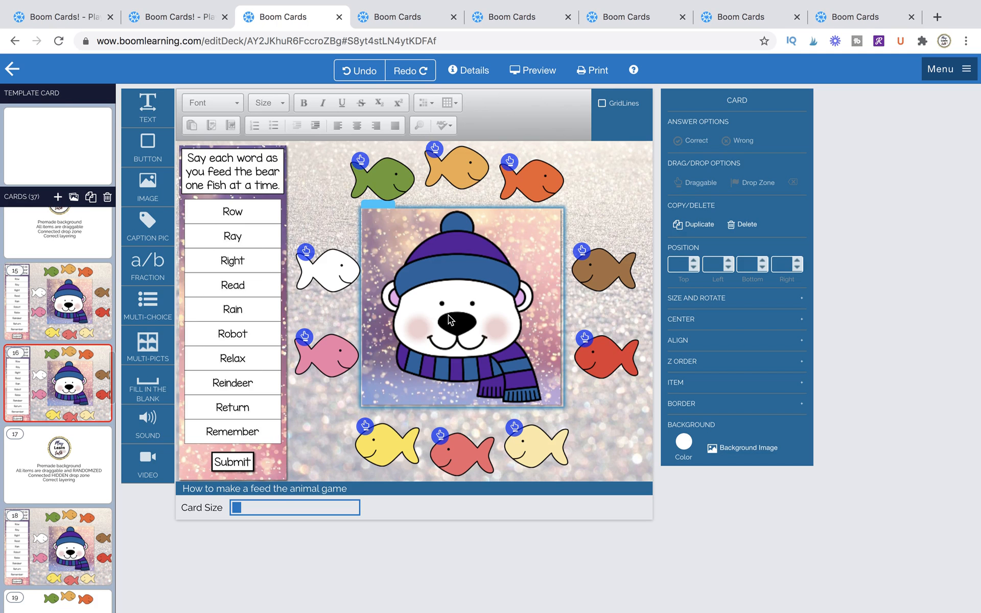
Paste a copy of the bear scene image on card 16, try placing it over the original, and delete the copy.
{"action": "left_click", "coordinate": [438, 340]}
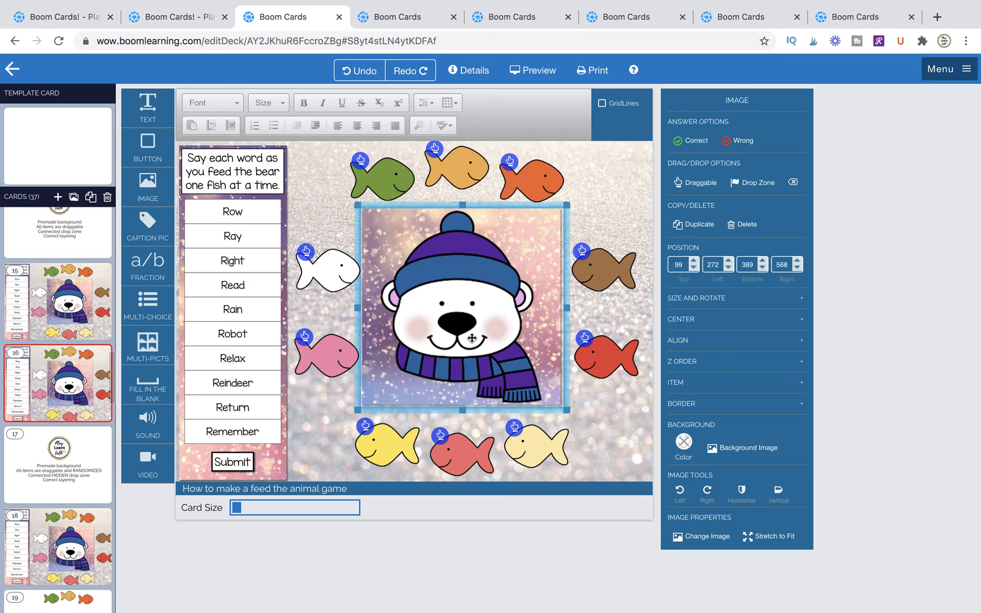
{"action": "key", "text": "super+v"}
{"action": "left_click_drag", "start_coordinate": [483, 329], "coordinate": [458, 392]}
{"action": "left_click", "coordinate": [475, 247]}
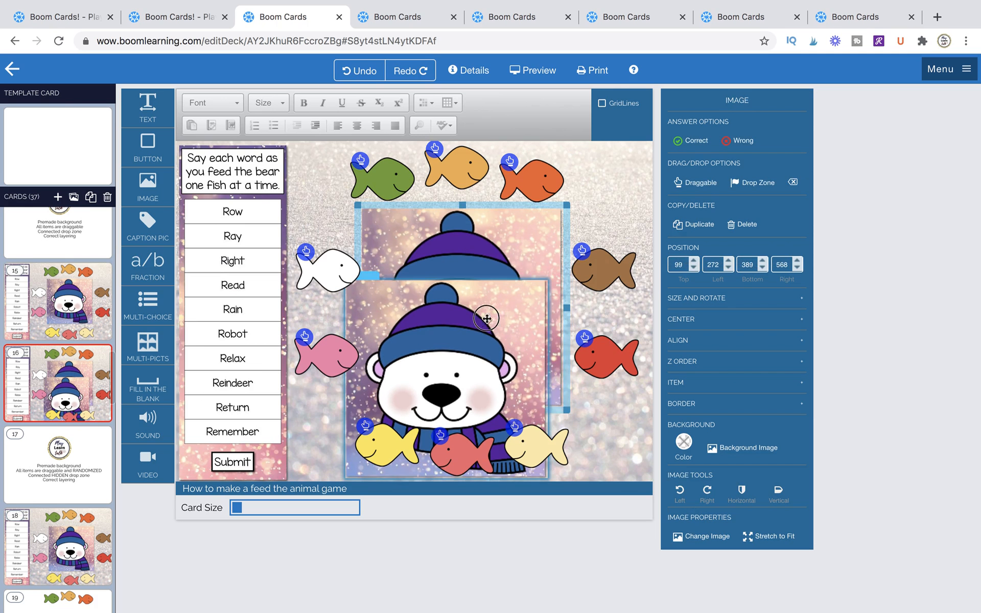
{"action": "left_click_drag", "start_coordinate": [475, 247], "coordinate": [502, 272]}
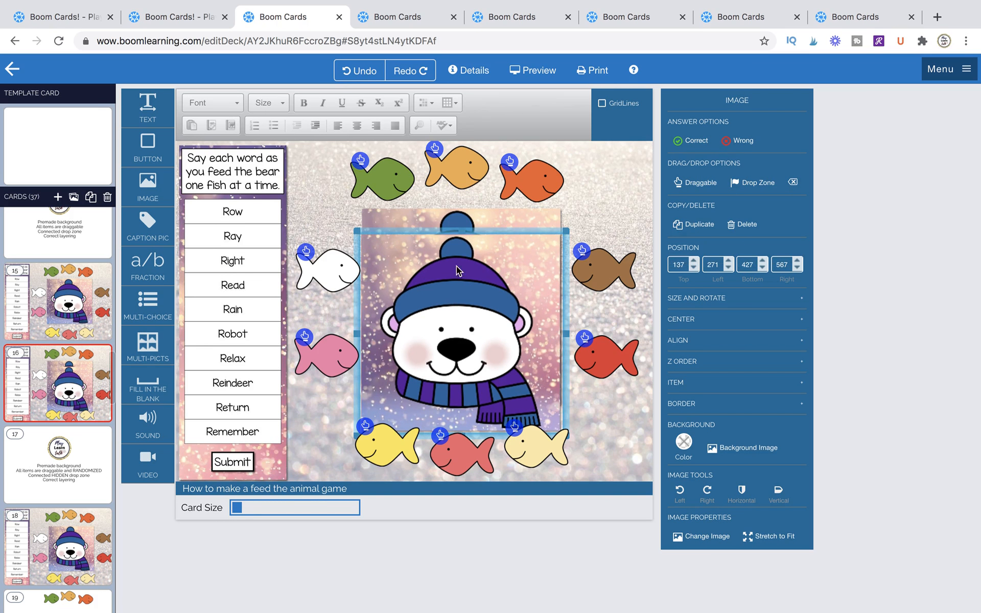
{"action": "key", "text": "Delete"}
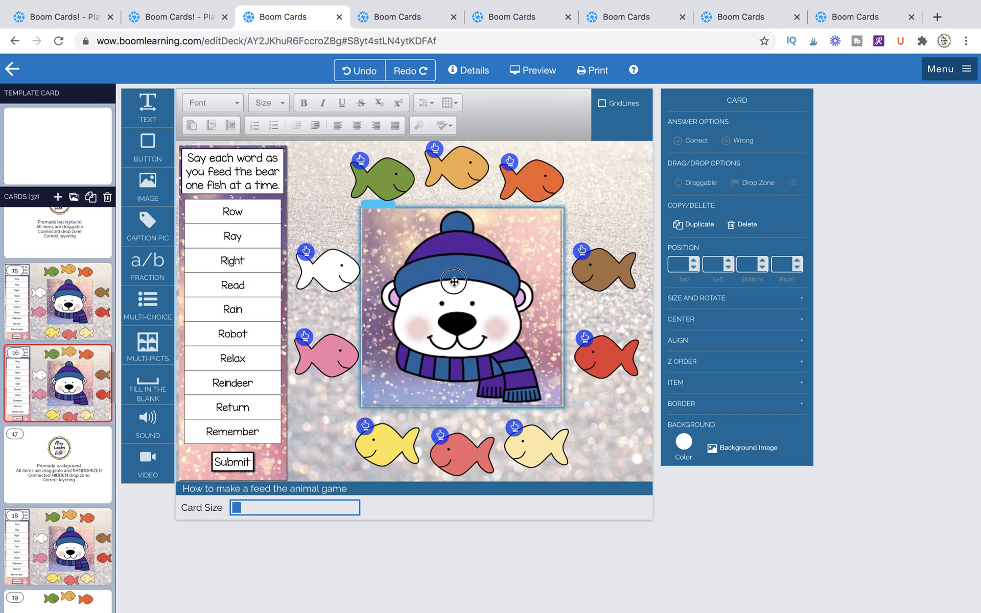
Add an empty text box over the bear's face at top 211, left 300, bottom 345, right 530, and make it a drop zone.
{"action": "left_click", "coordinate": [455, 282]}
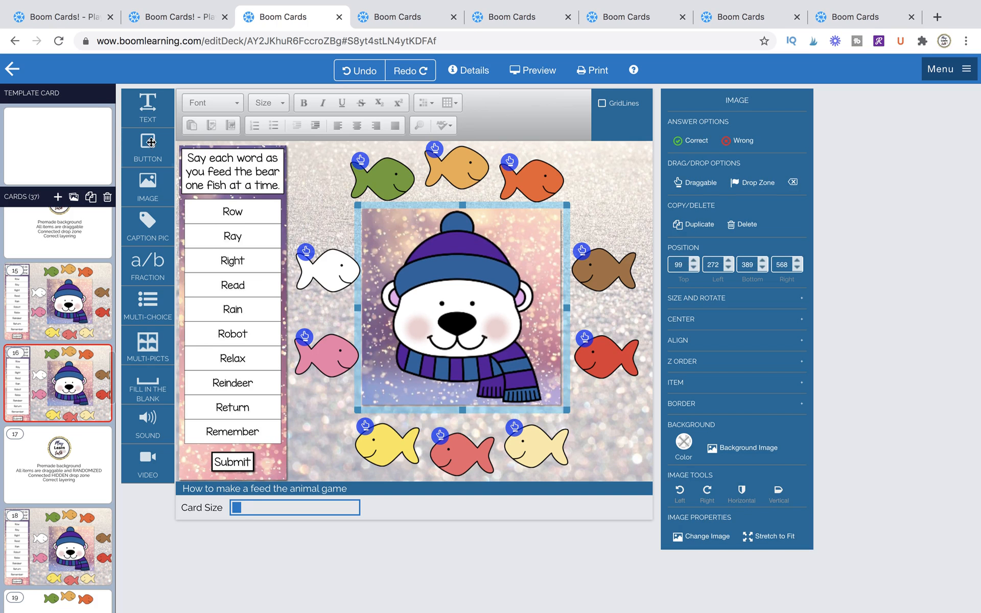
{"action": "left_click", "coordinate": [147, 107]}
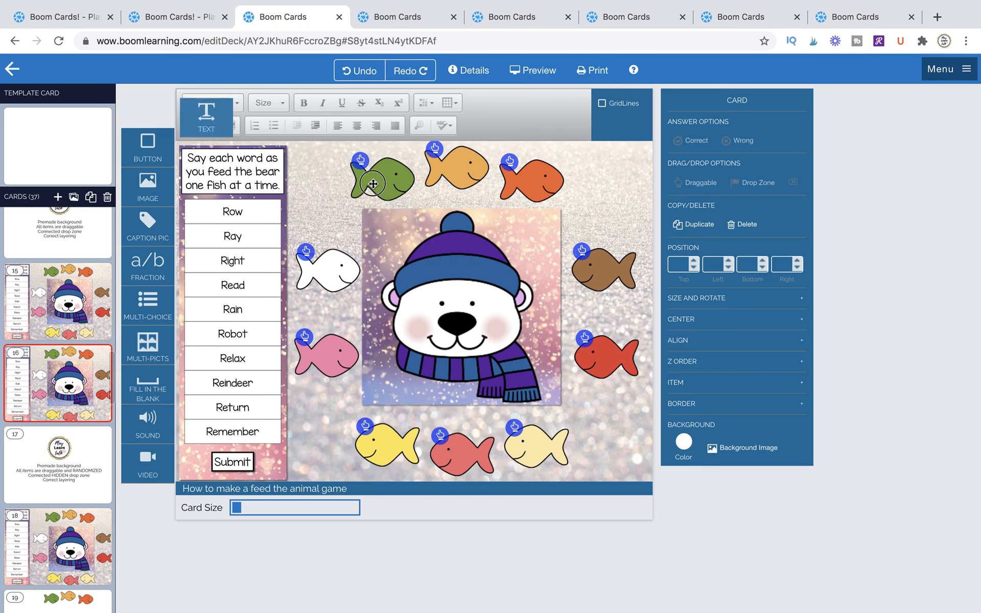
{"action": "double_click", "coordinate": [455, 264]}
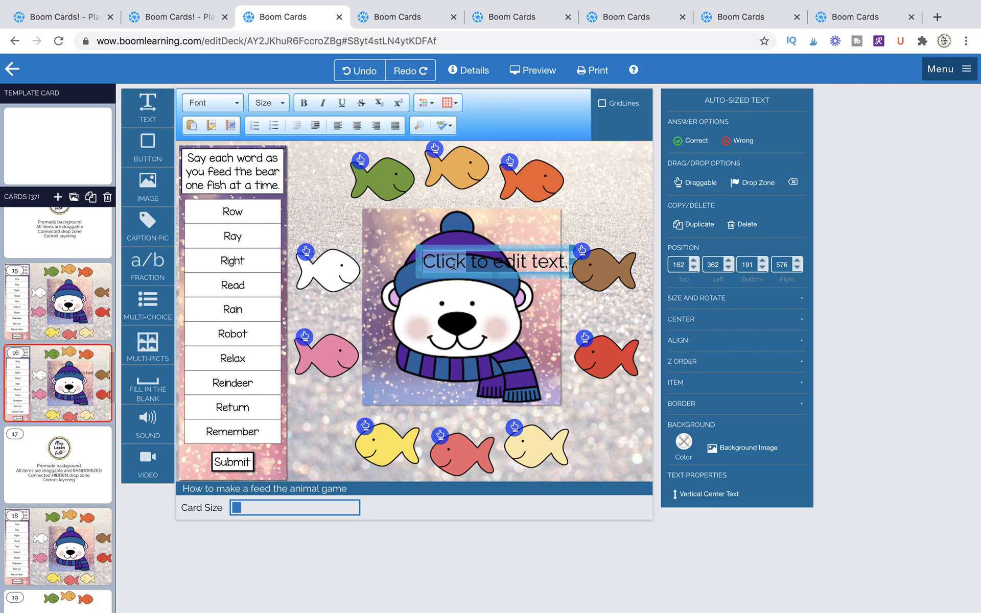
{"action": "key", "text": "BackSpace"}
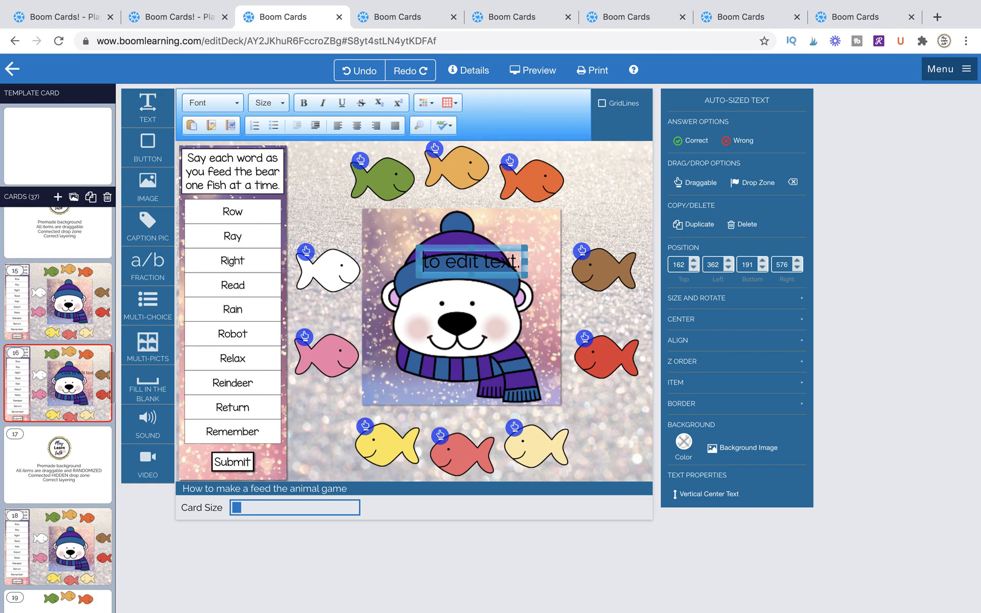
{"action": "triple_click", "coordinate": [468, 264]}
{"action": "key", "text": "BackSpace"}
{"action": "left_click_drag", "start_coordinate": [432, 278], "coordinate": [543, 374]}
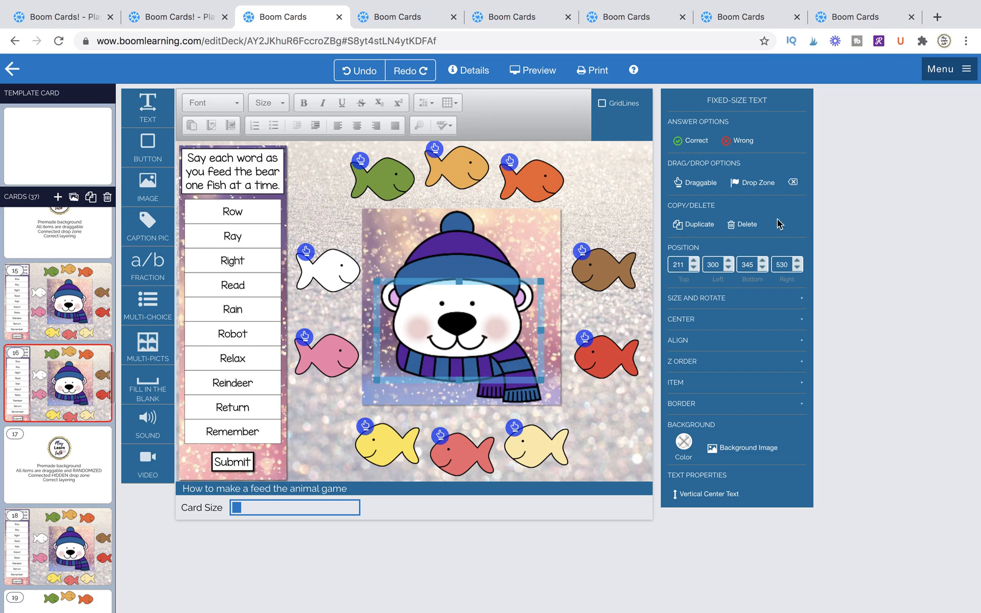
{"action": "left_click", "coordinate": [762, 184]}
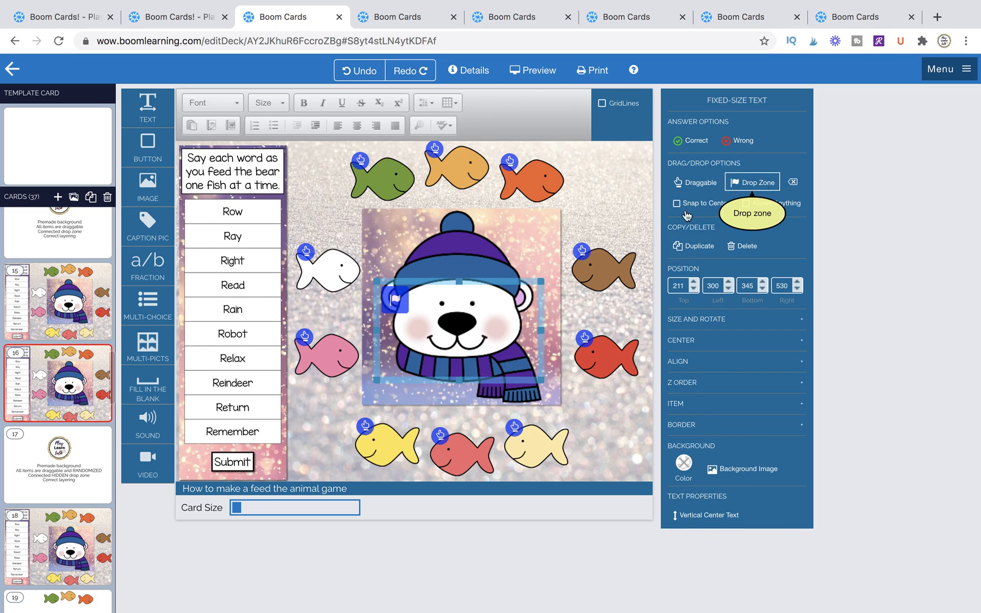
Connect all ten fish surrounding the bear to the text box drop zone on card 16.
{"action": "left_click", "coordinate": [305, 252]}
{"action": "left_click_drag", "start_coordinate": [305, 252], "coordinate": [395, 300]}
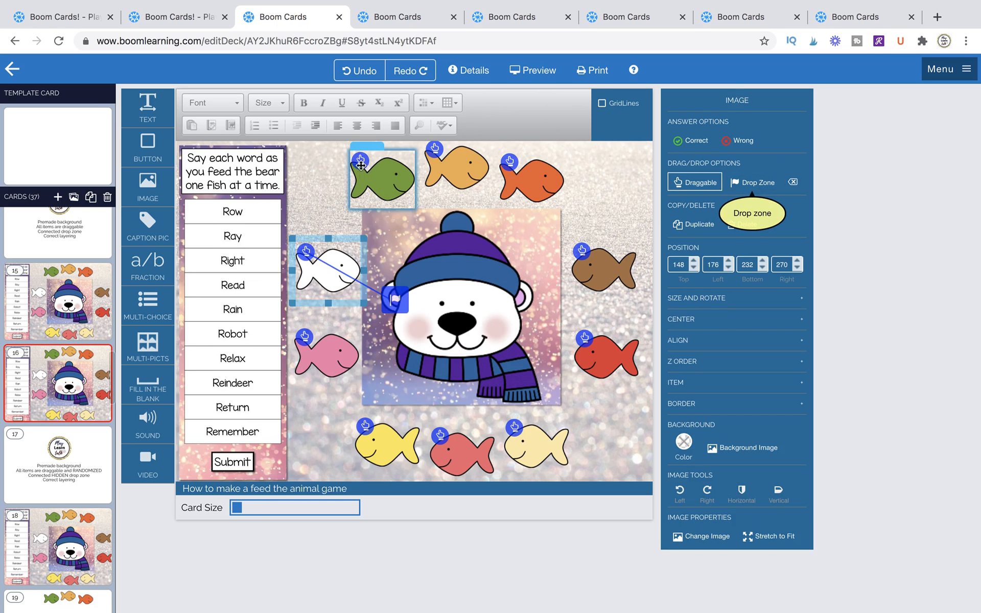
{"action": "left_click_drag", "start_coordinate": [361, 161], "coordinate": [397, 304]}
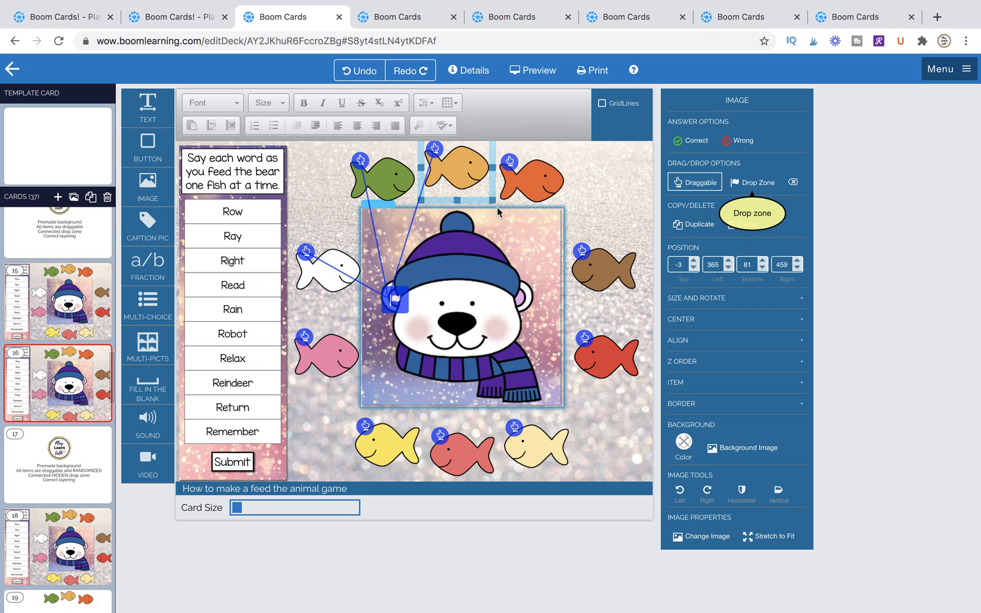
{"action": "left_click_drag", "start_coordinate": [512, 166], "coordinate": [408, 306]}
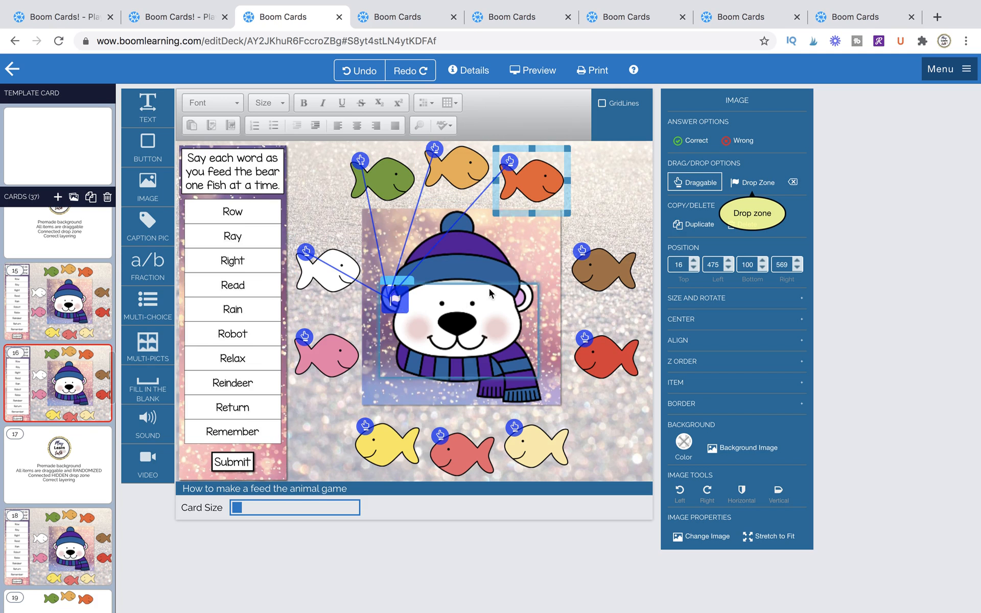
{"action": "left_click_drag", "start_coordinate": [586, 252], "coordinate": [404, 293]}
{"action": "left_click_drag", "start_coordinate": [584, 338], "coordinate": [404, 301]}
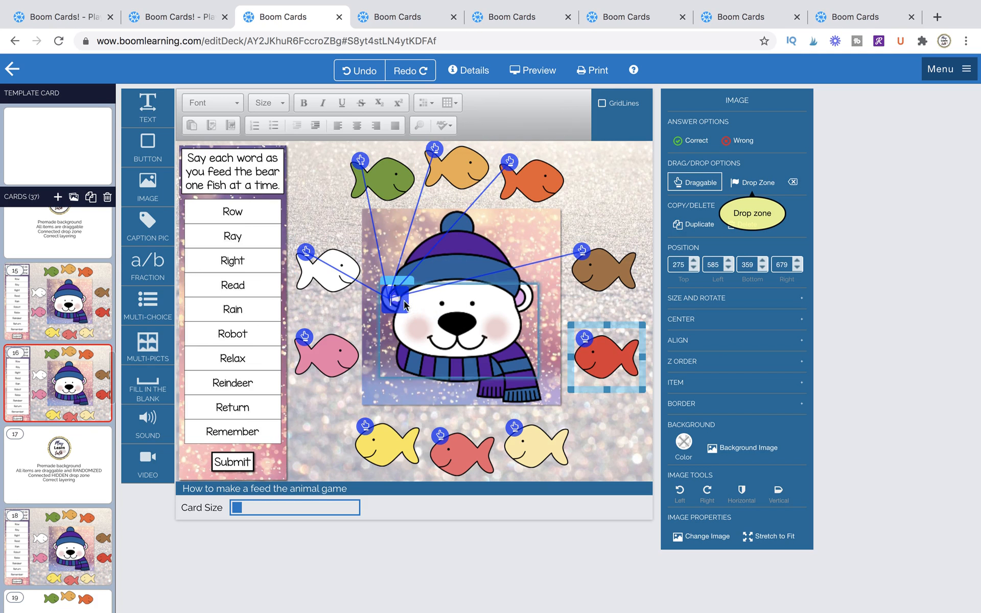
{"action": "left_click_drag", "start_coordinate": [513, 425], "coordinate": [395, 301]}
{"action": "left_click_drag", "start_coordinate": [308, 336], "coordinate": [395, 301]}
{"action": "left_click_drag", "start_coordinate": [439, 428], "coordinate": [394, 301]}
{"action": "left_click_drag", "start_coordinate": [367, 424], "coordinate": [395, 301]}
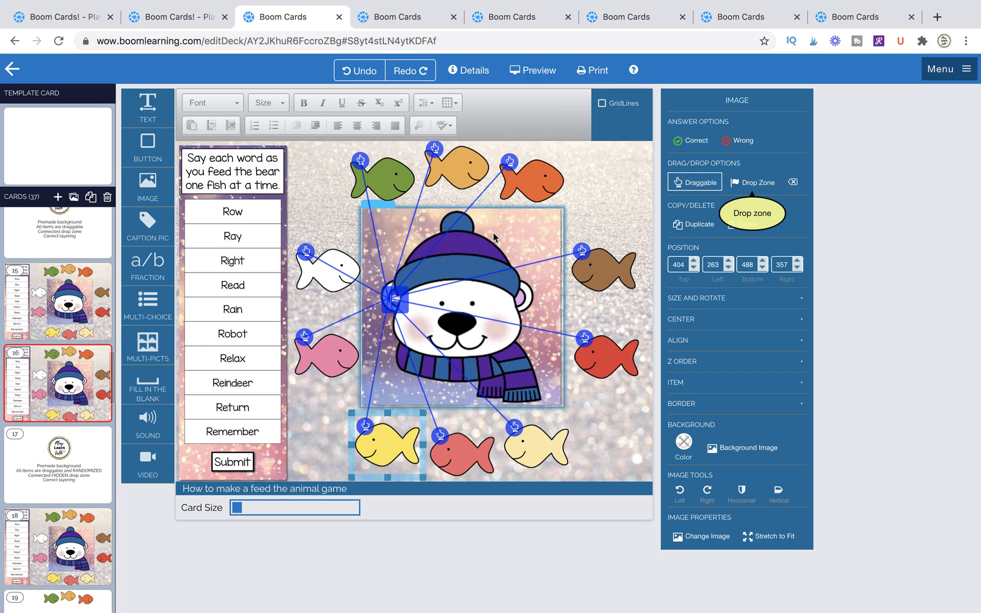
Send the drop zone text box to the back and make the bear scene image draggable.
{"action": "left_click", "coordinate": [420, 324]}
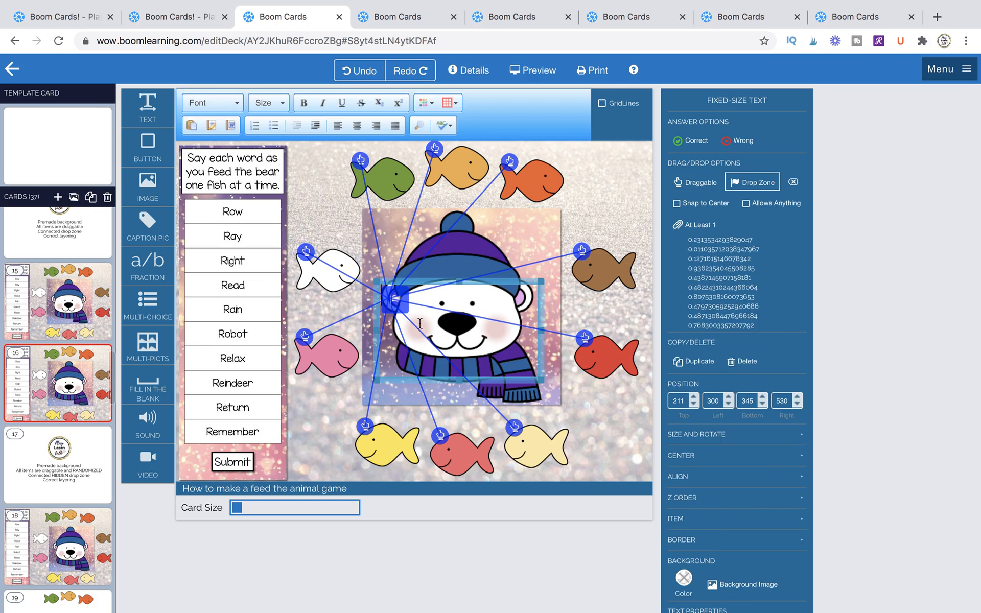
{"action": "left_click", "coordinate": [683, 498]}
{"action": "left_click", "coordinate": [679, 519]}
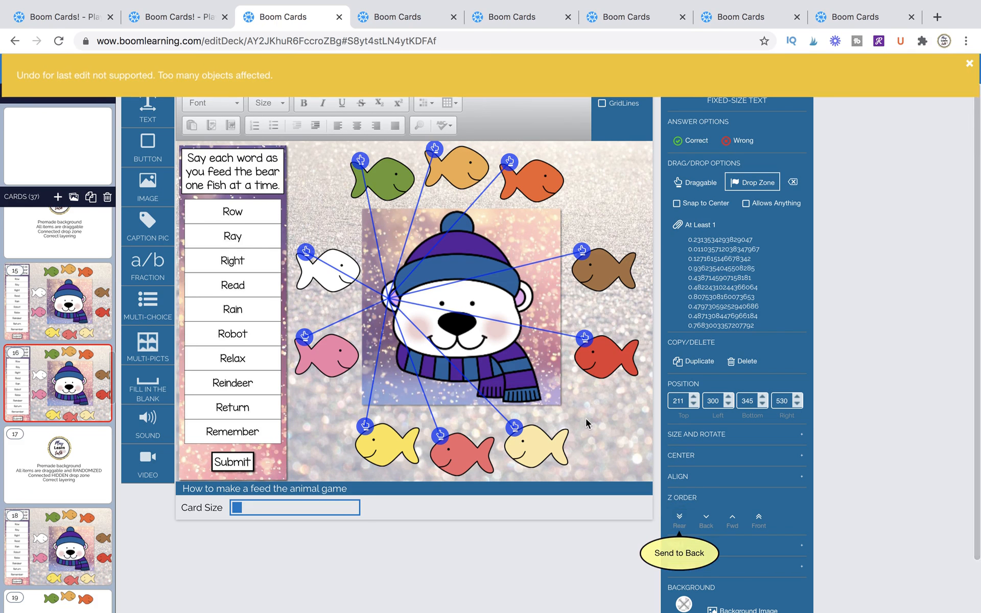
{"action": "left_click", "coordinate": [516, 354]}
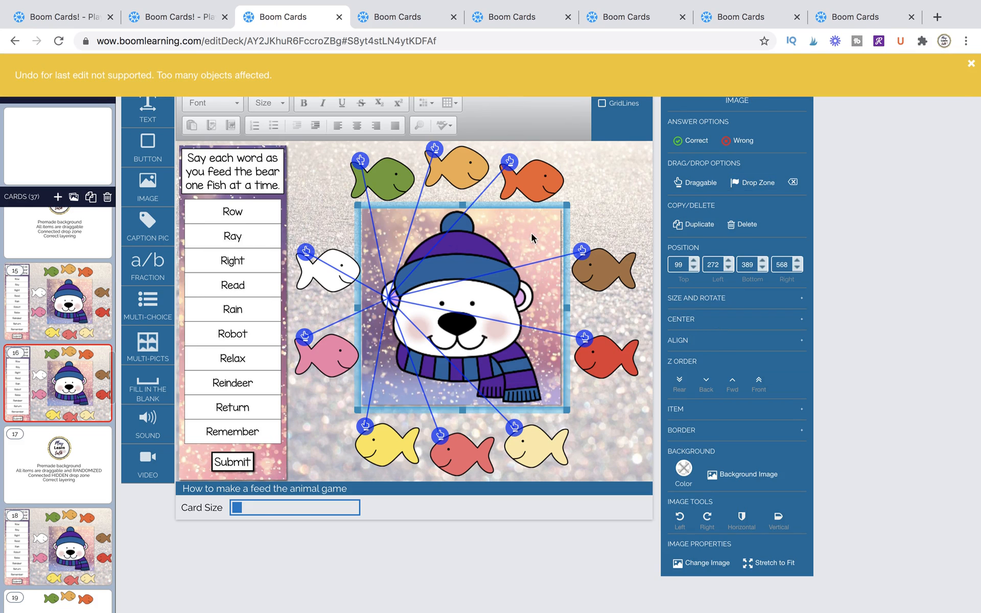
{"action": "left_click", "coordinate": [695, 184]}
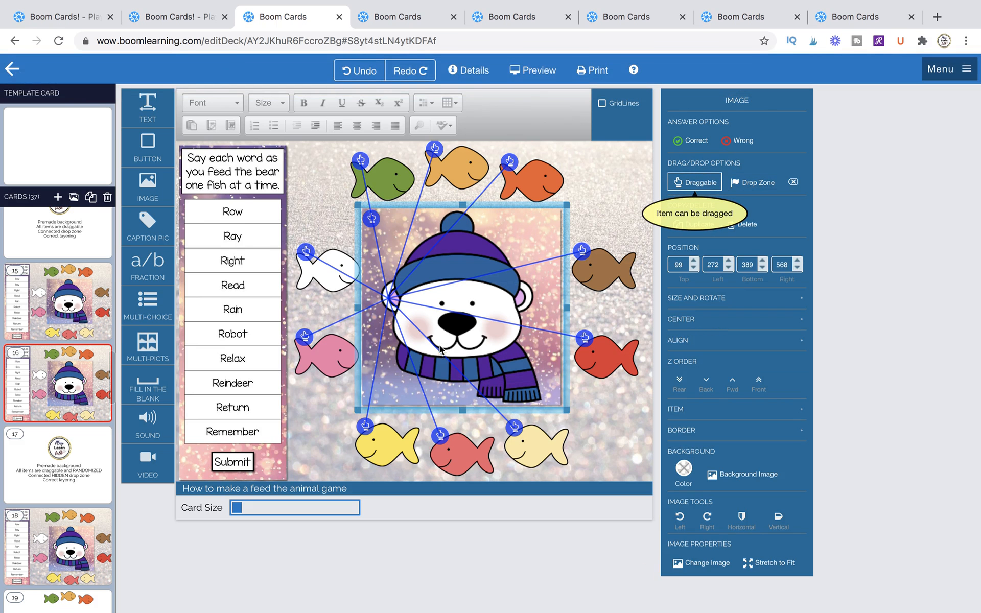
Preview card 16, test feeding the white fish to the bear, and submit the card.
{"action": "left_click", "coordinate": [542, 70]}
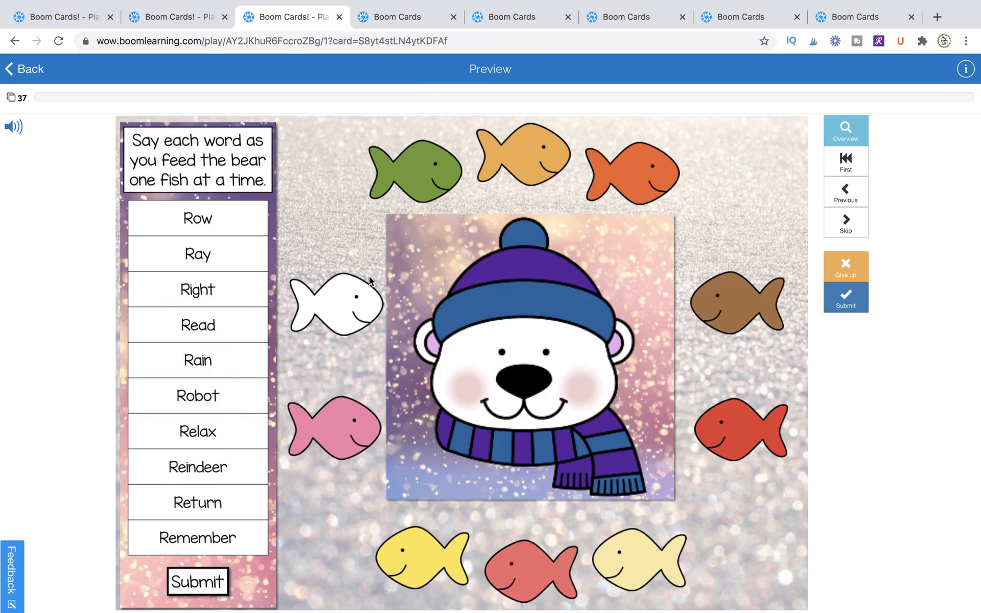
{"action": "left_click_drag", "start_coordinate": [337, 304], "coordinate": [491, 396]}
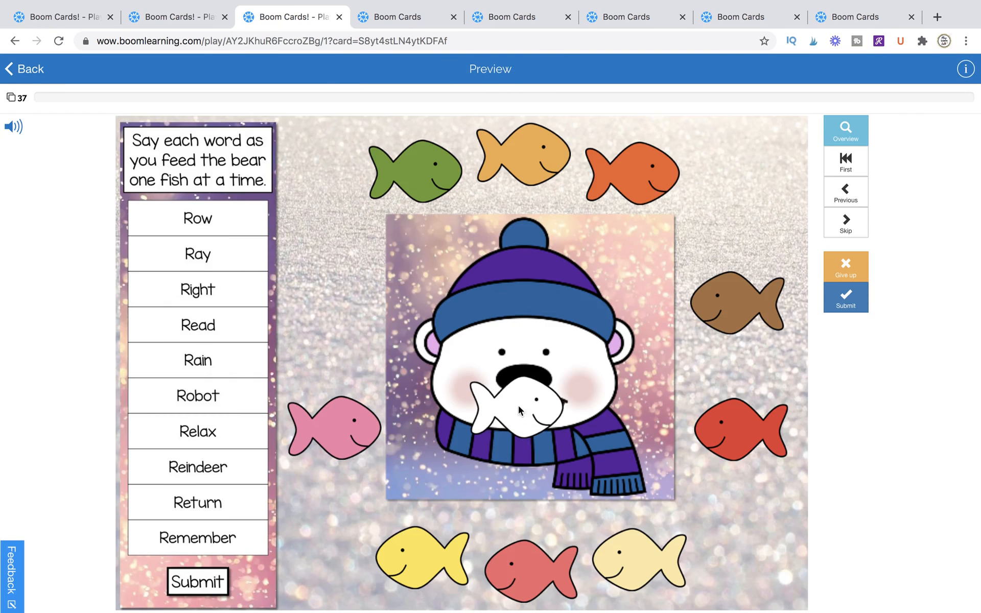
{"action": "left_click_drag", "start_coordinate": [653, 381], "coordinate": [263, 392]}
{"action": "left_click_drag", "start_coordinate": [550, 359], "coordinate": [325, 365]}
{"action": "left_click", "coordinate": [947, 40]}
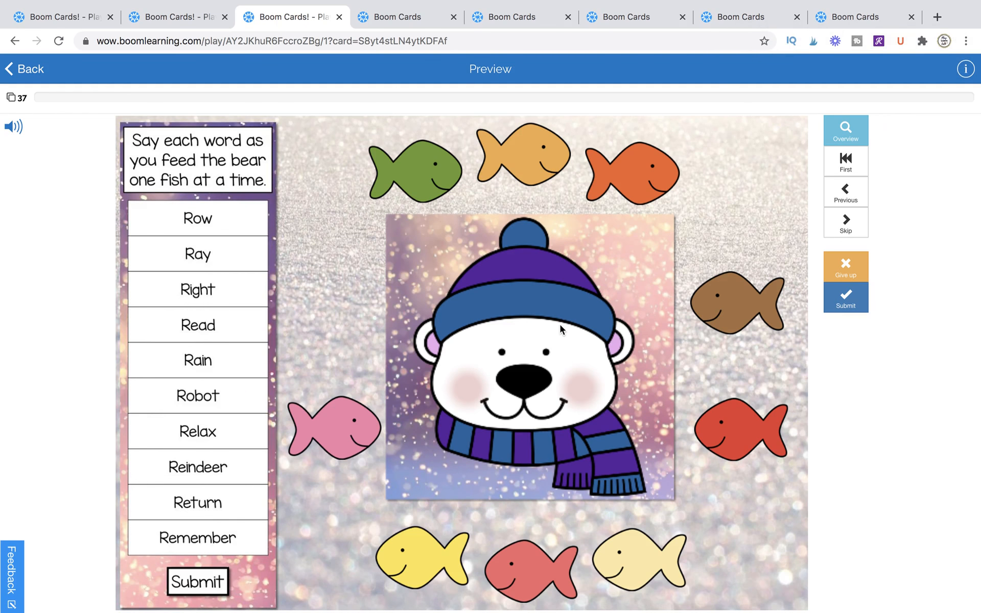
{"action": "left_click", "coordinate": [849, 306]}
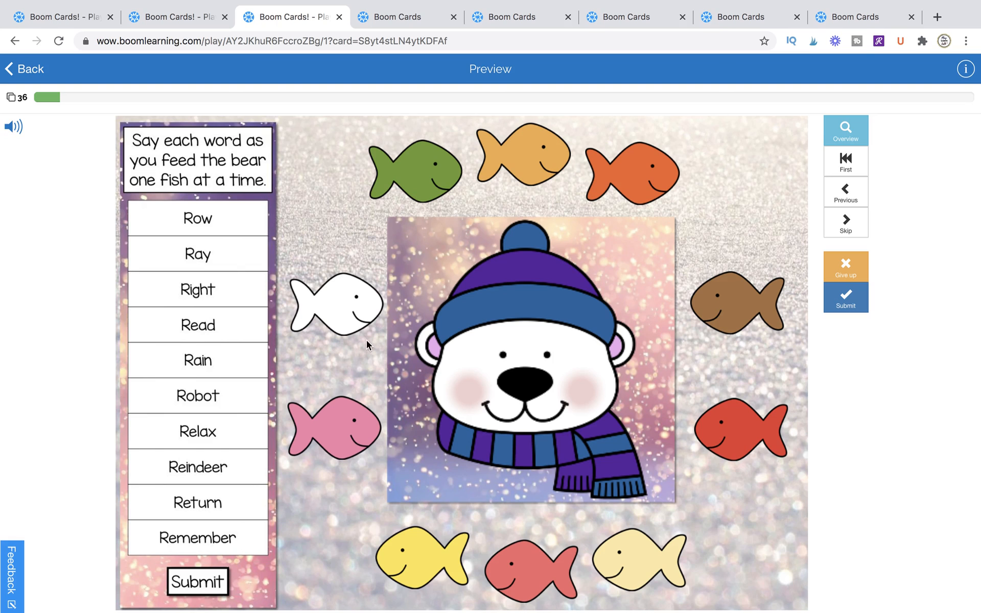
Switch to the first open preview, test feeding the bear there, and advance to the randomized hidden drop zone title card.
{"action": "left_click", "coordinate": [71, 19]}
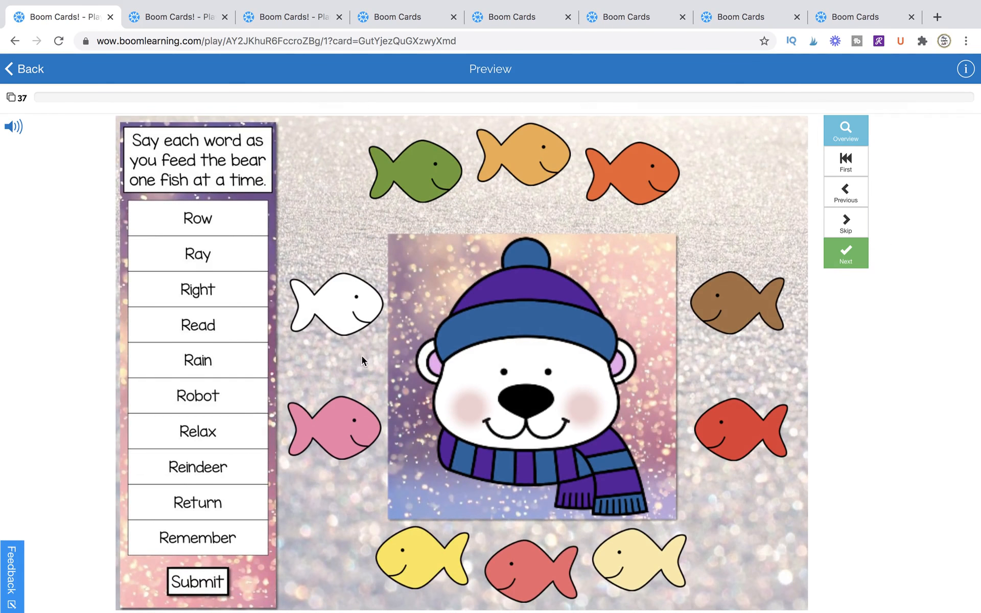
{"action": "left_click", "coordinate": [345, 296]}
{"action": "left_click", "coordinate": [476, 382]}
{"action": "left_click", "coordinate": [492, 384]}
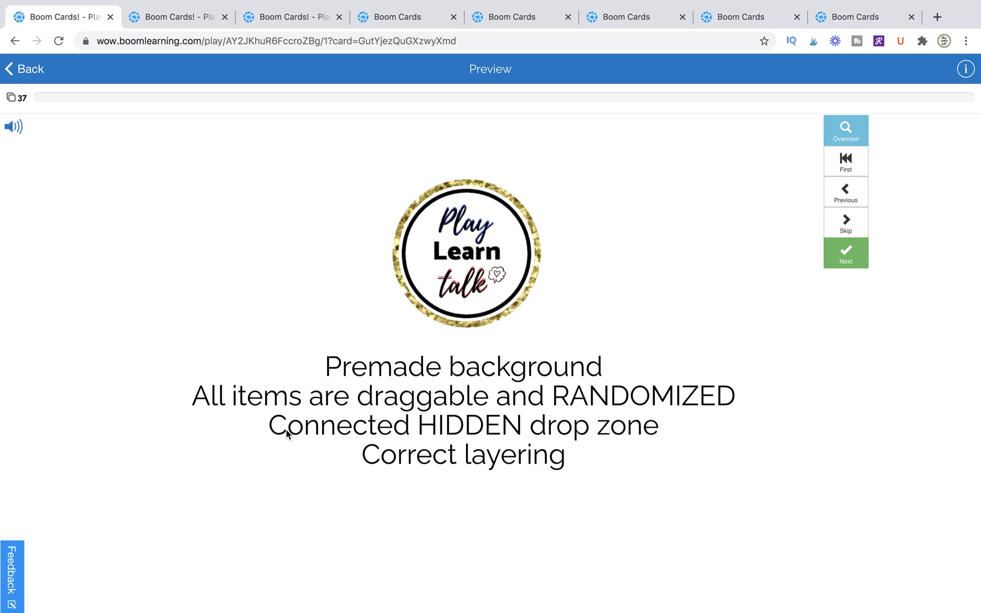
Switch to the deck editor and look through the card list around the randomized hidden drop zone cards 17 to 20.
{"action": "left_click", "coordinate": [388, 18]}
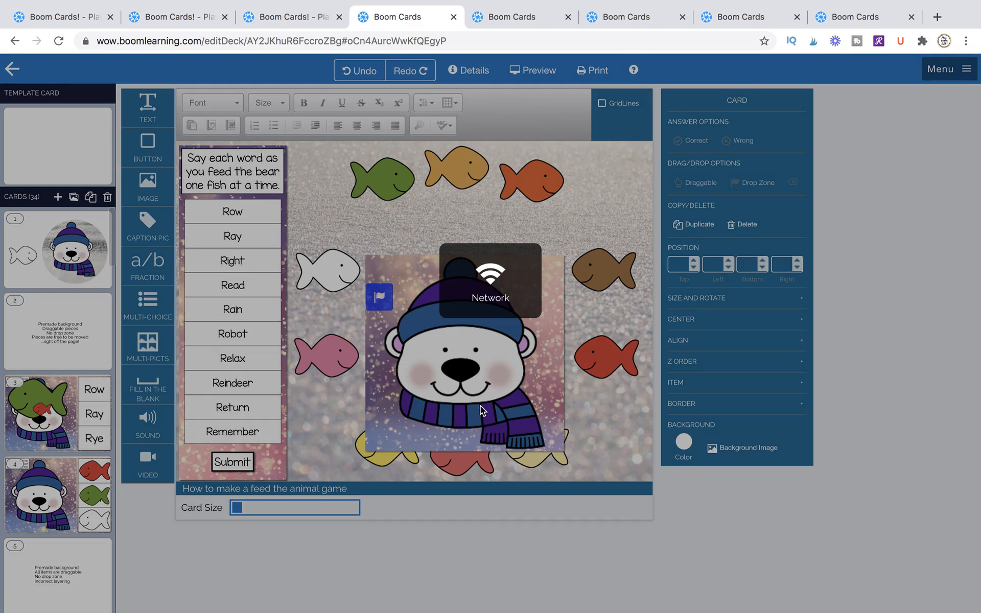
{"action": "scroll", "coordinate": [82, 570], "scroll_direction": "down", "scroll_amount": 10}
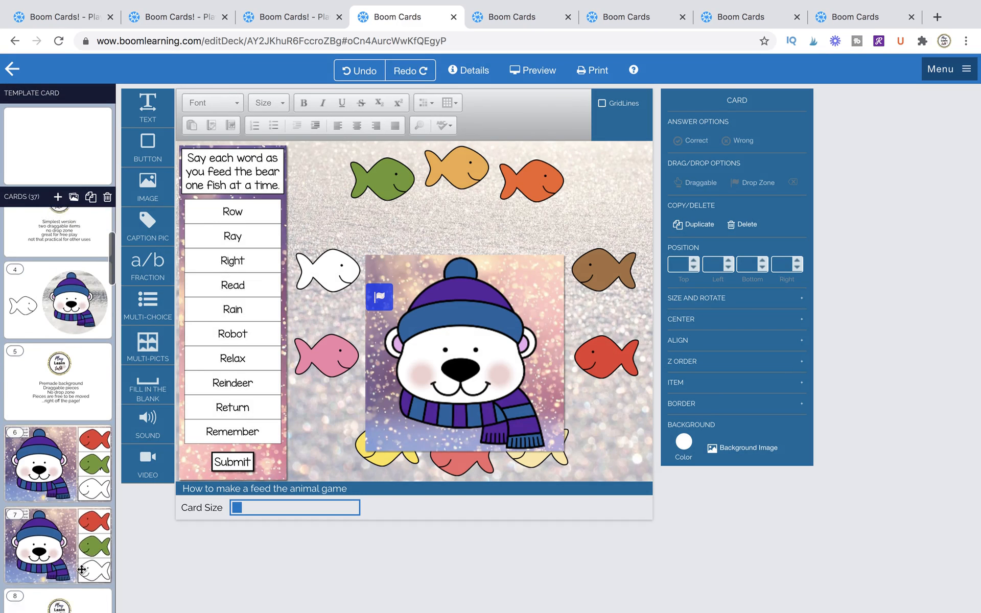
{"action": "scroll", "coordinate": [82, 570], "scroll_direction": "down", "scroll_amount": 15}
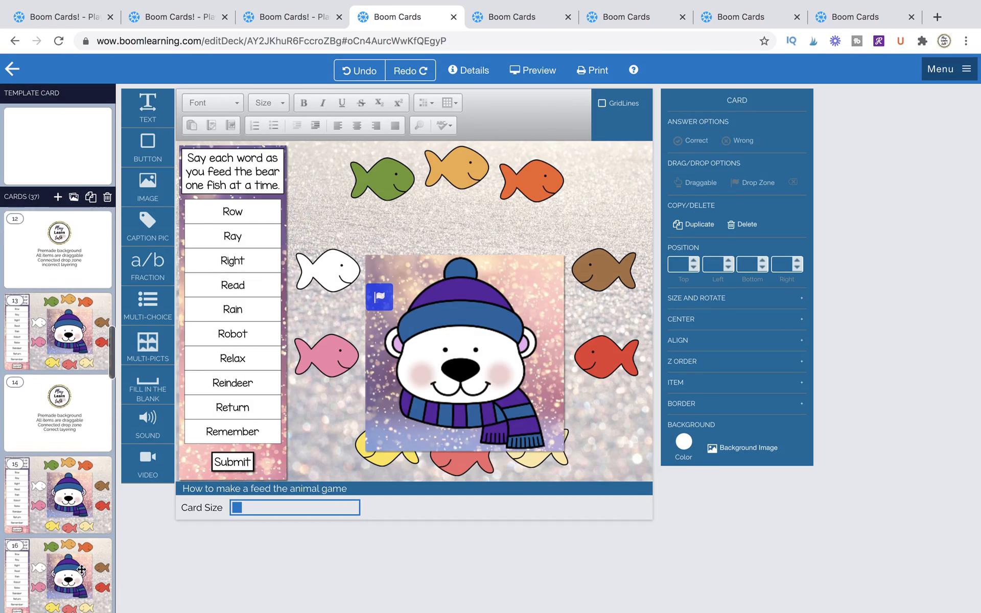
{"action": "scroll", "coordinate": [82, 570], "scroll_direction": "down", "scroll_amount": 3}
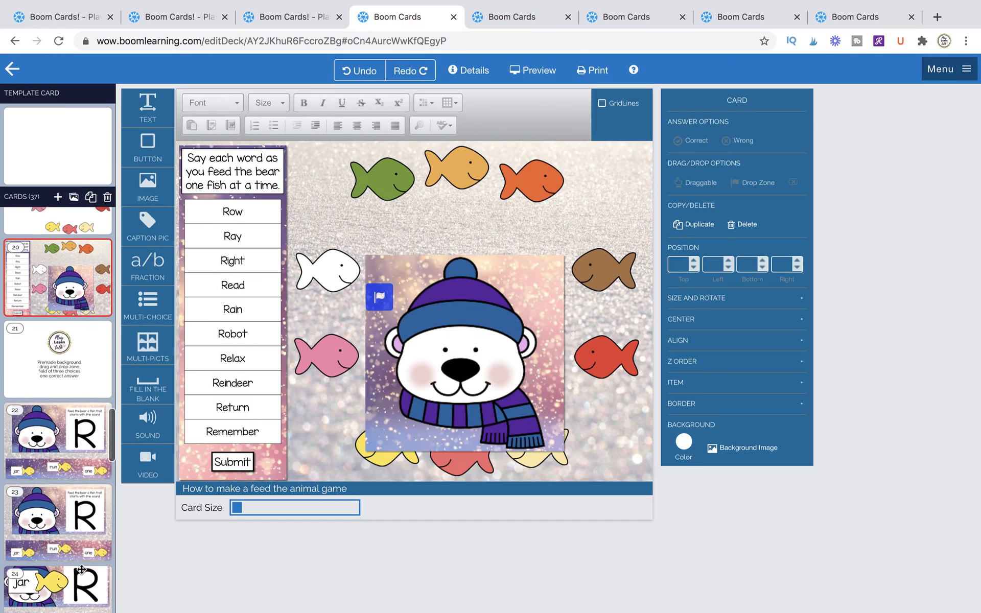
{"action": "scroll", "coordinate": [82, 570], "scroll_direction": "up", "scroll_amount": 3}
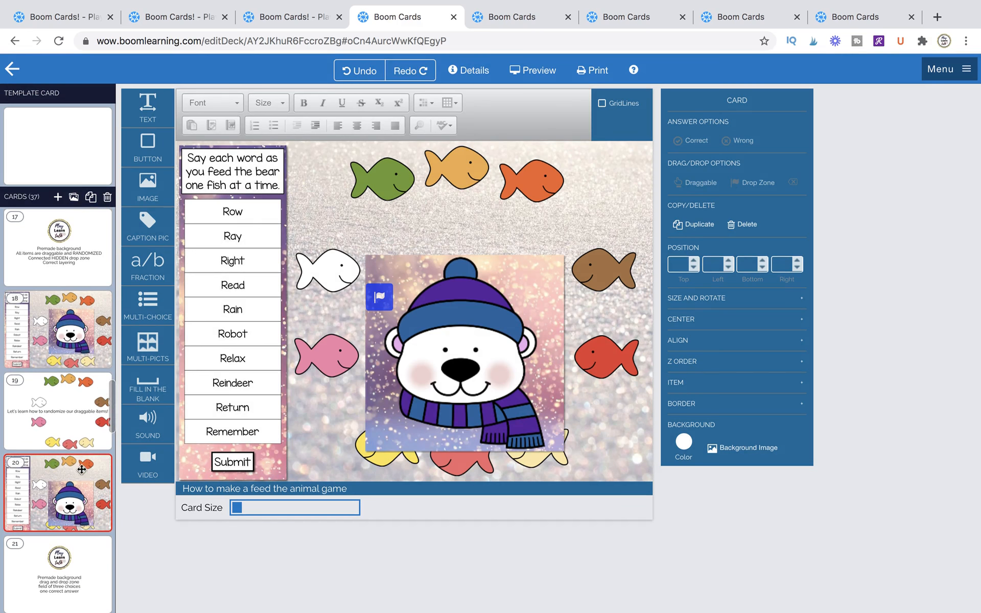
{"action": "scroll", "coordinate": [77, 373], "scroll_direction": "up", "scroll_amount": 3}
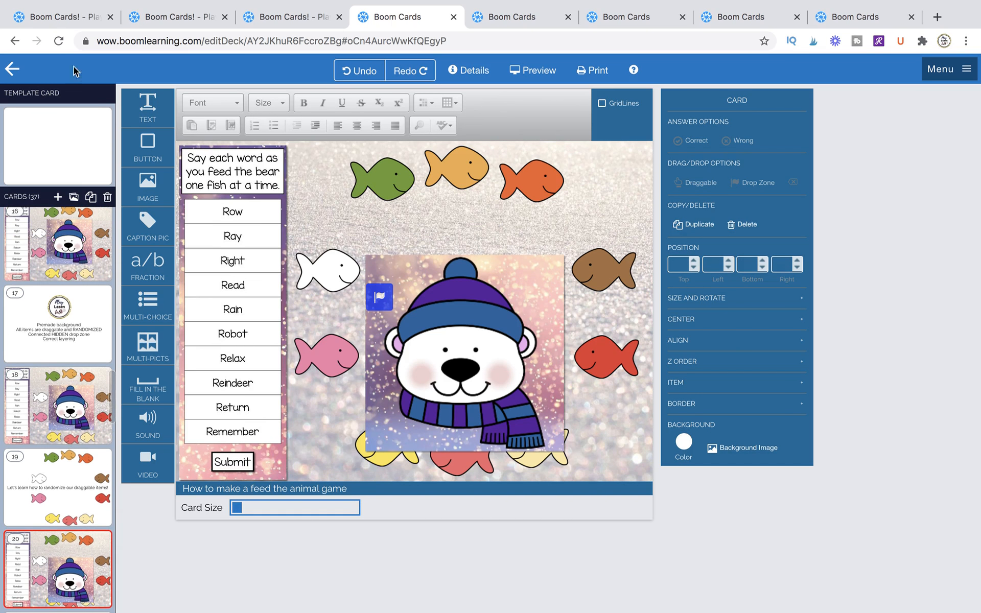
Return to the first open preview, view the randomized bear-feeding card, and reload the deck from its address.
{"action": "left_click", "coordinate": [74, 20]}
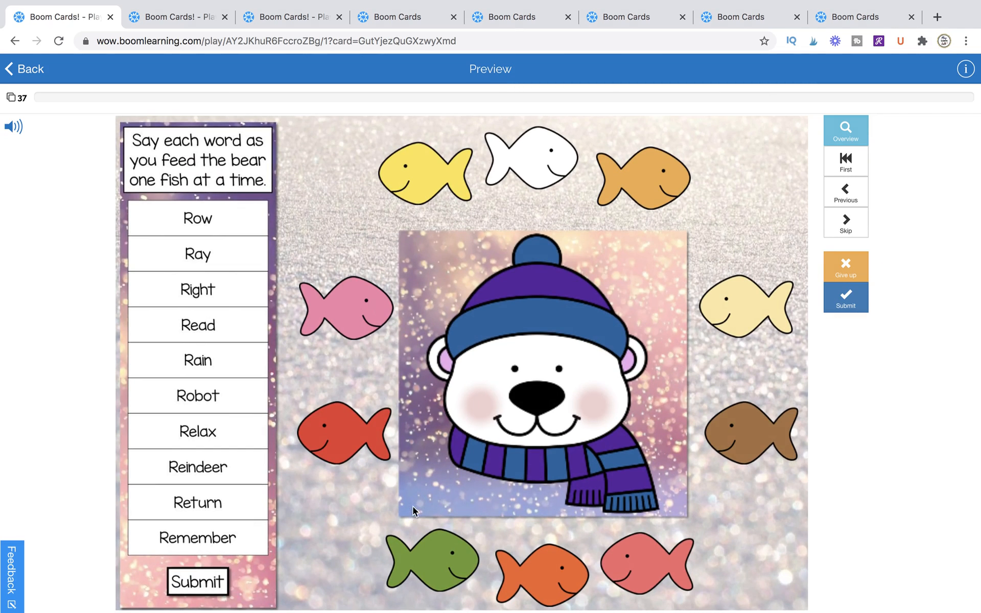
{"action": "left_click", "coordinate": [369, 34]}
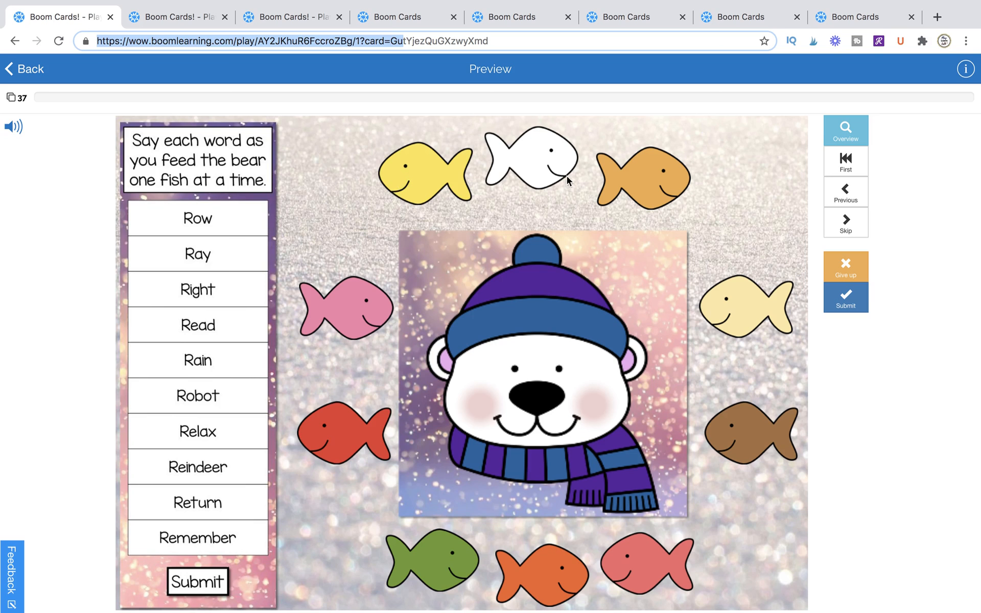
{"action": "double_click", "coordinate": [361, 46]}
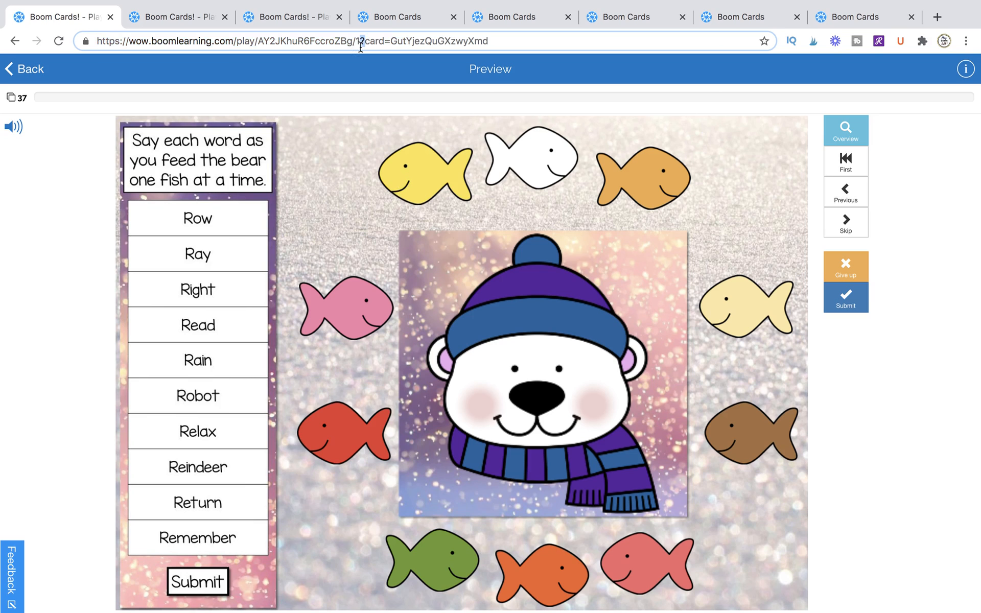
{"action": "key", "text": "super+a"}
{"action": "key", "text": "Return"}
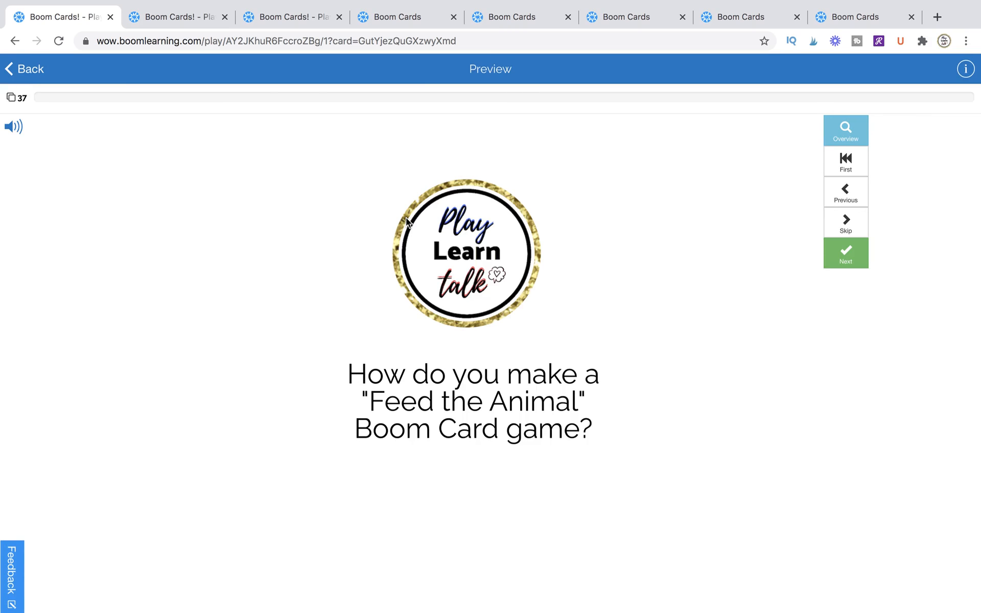
Advance through the preview past the randomized hidden drop zone title card to check the fish order on the bear-feeding card.
{"action": "left_click", "coordinate": [445, 327]}
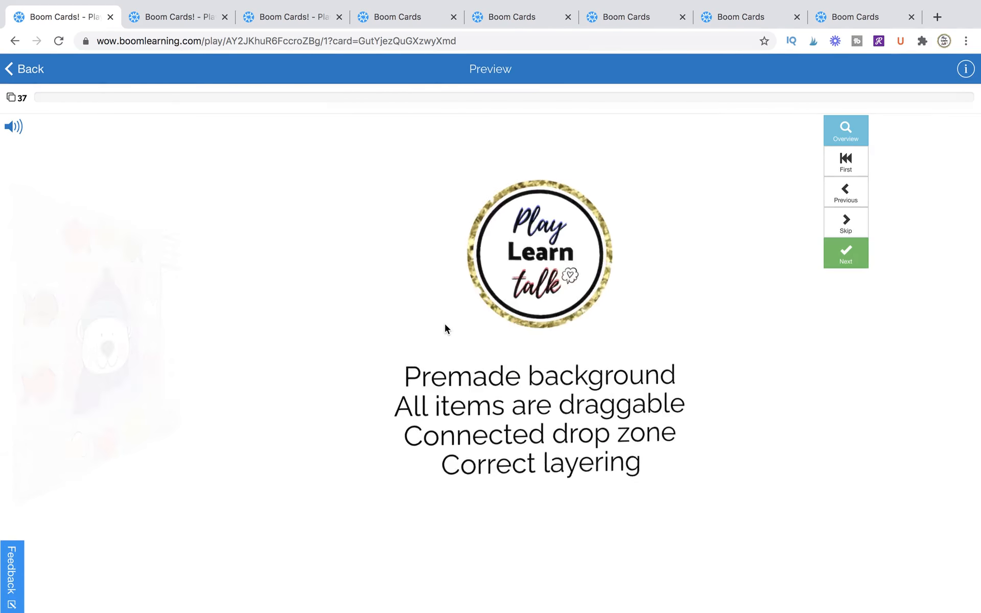
{"action": "left_click", "coordinate": [444, 324]}
{"action": "key", "text": "Right"}
{"action": "key", "text": "Right"}
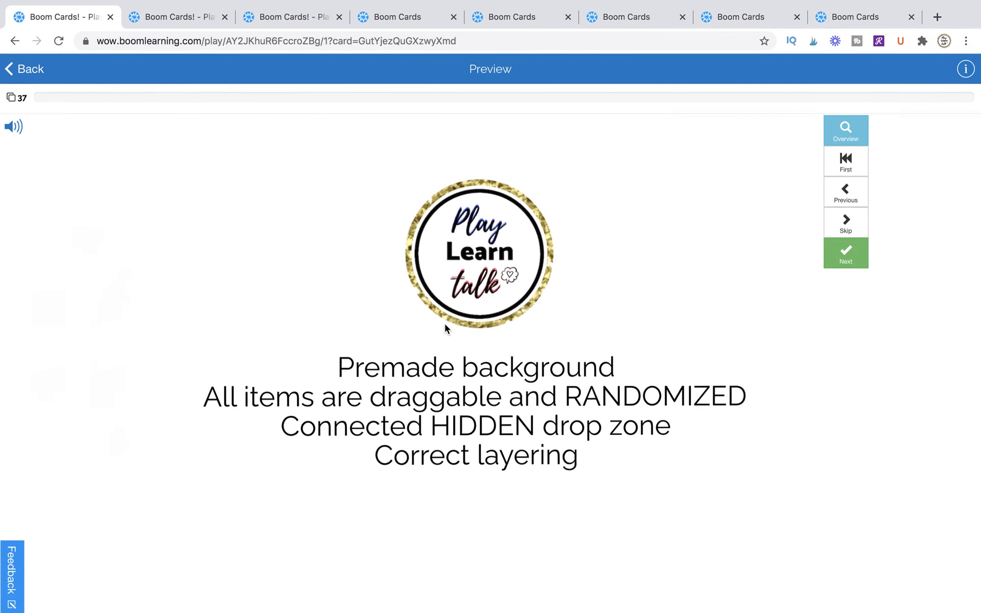
{"action": "left_click", "coordinate": [445, 323]}
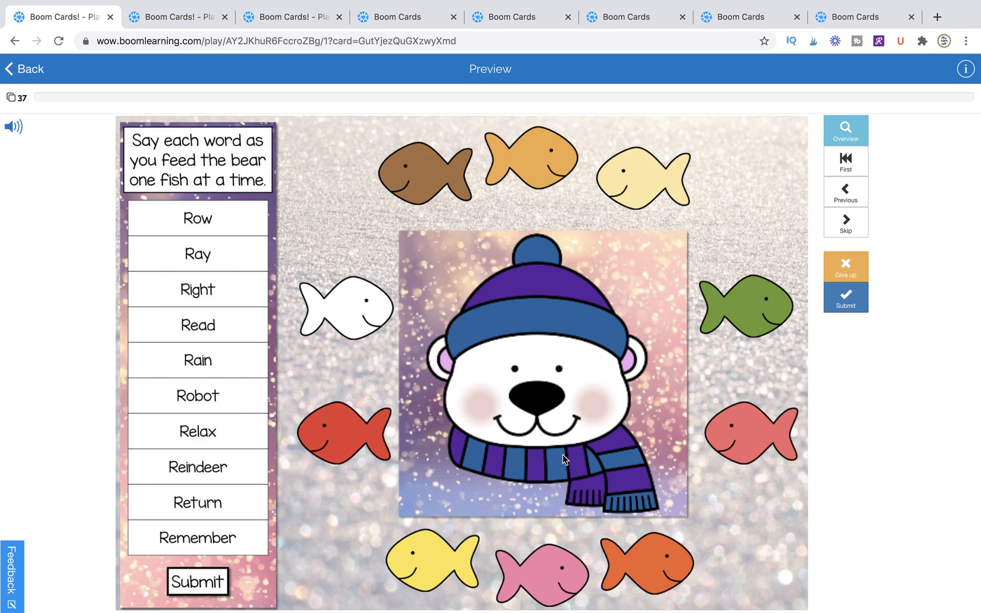
Switch back to the deck editor and add a blank card after card 19, the one introducing randomized draggable items.
{"action": "left_click", "coordinate": [398, 16]}
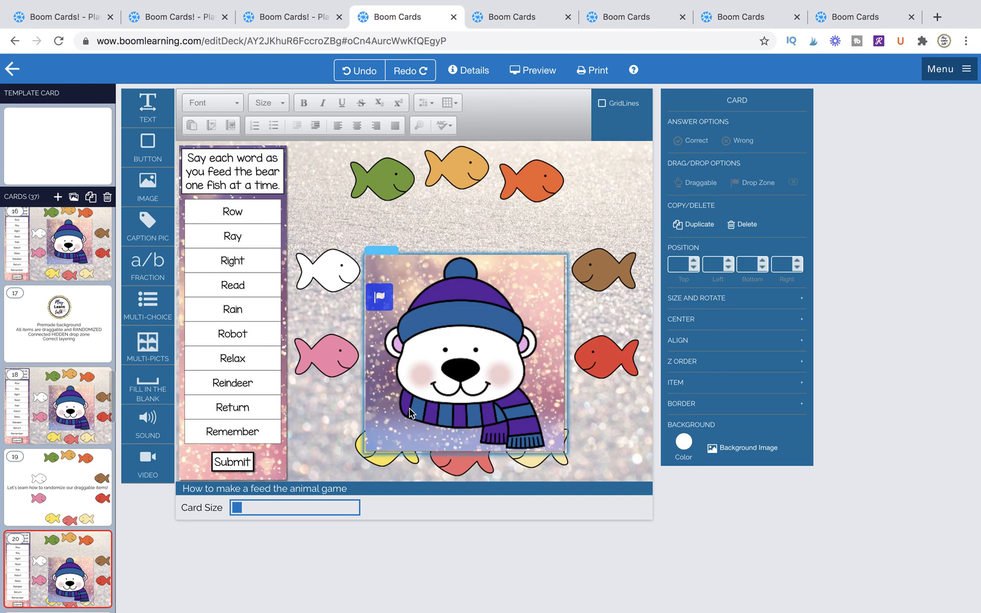
{"action": "scroll", "coordinate": [35, 586], "scroll_direction": "down", "scroll_amount": 4}
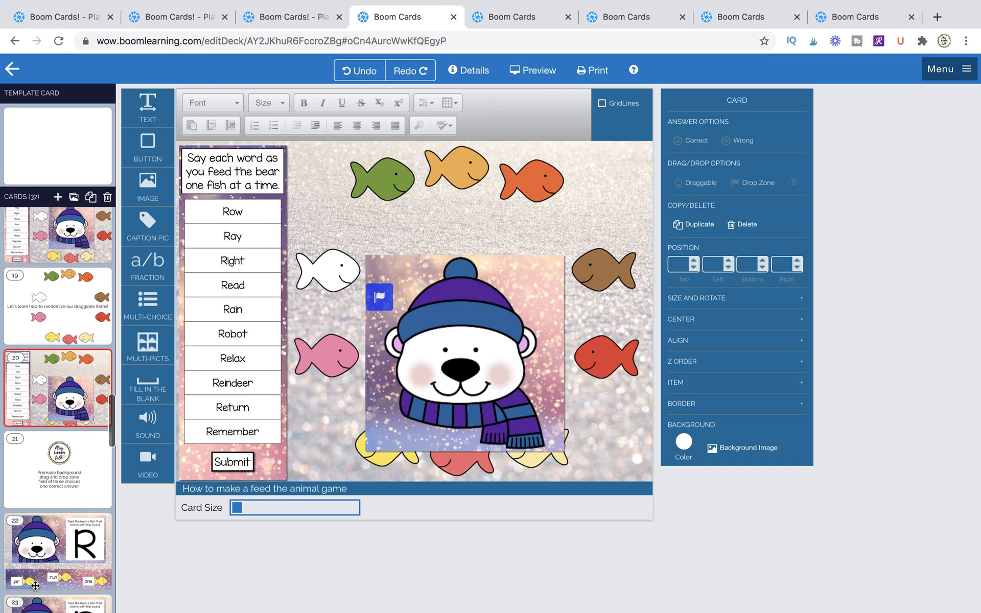
{"action": "left_click", "coordinate": [64, 314]}
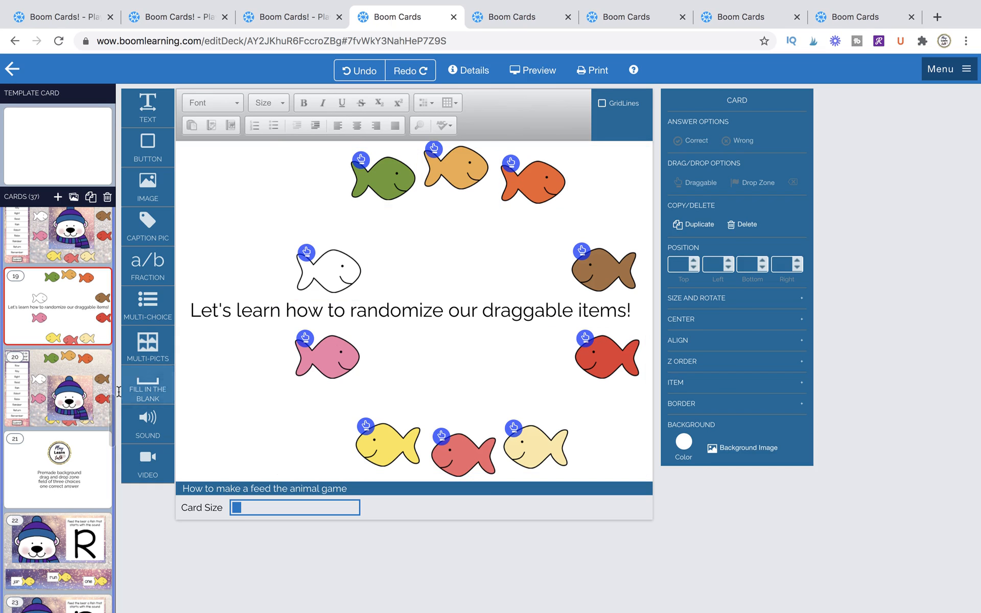
{"action": "left_click", "coordinate": [79, 378]}
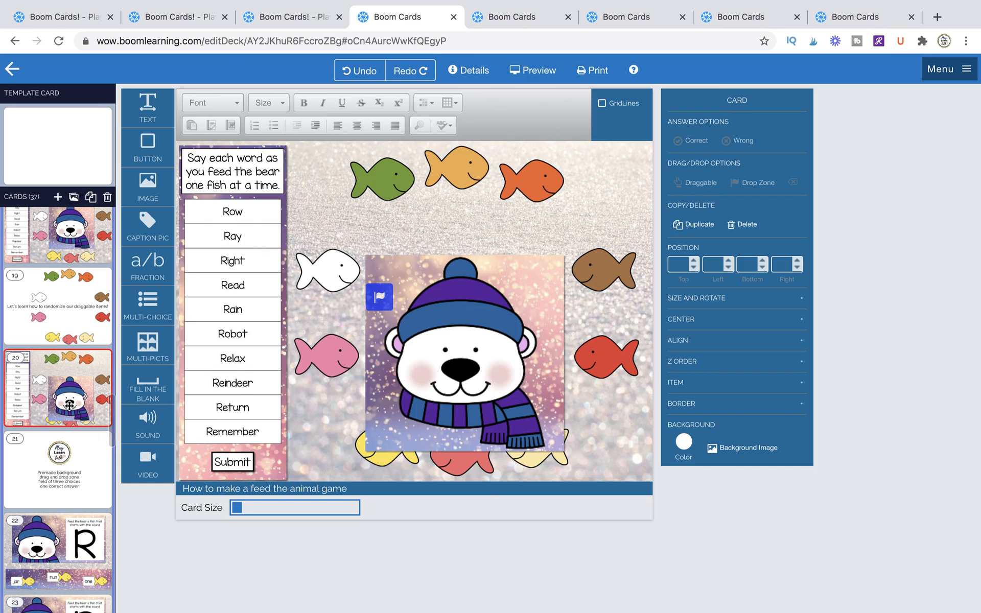
{"action": "left_click", "coordinate": [93, 340]}
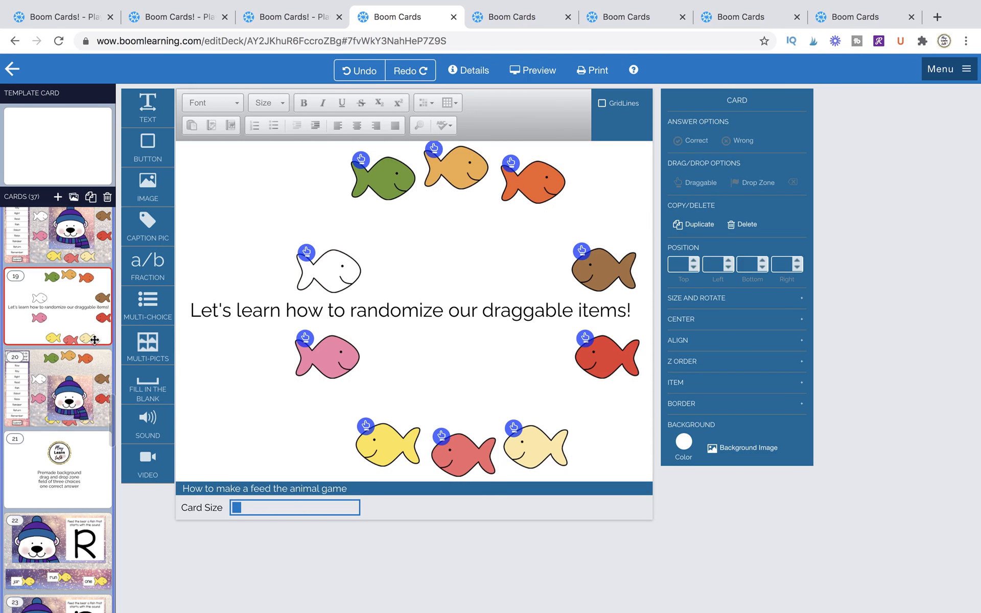
{"action": "left_click", "coordinate": [58, 196]}
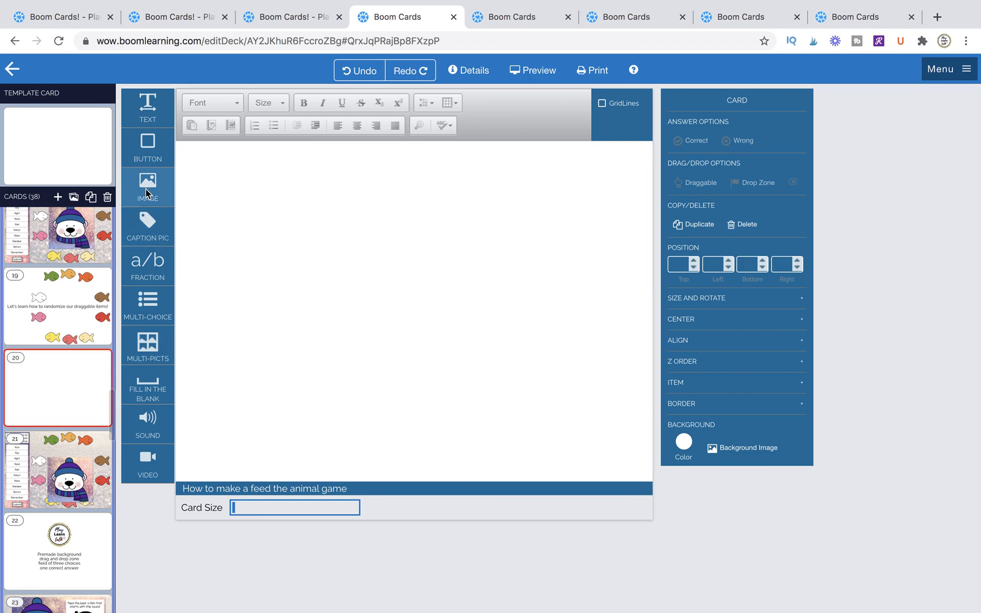
Add a caption picture to blank card 20 and delete its image and caption, keeping only the empty container.
{"action": "left_click_drag", "start_coordinate": [170, 240], "coordinate": [432, 279]}
{"action": "left_click", "coordinate": [431, 276]}
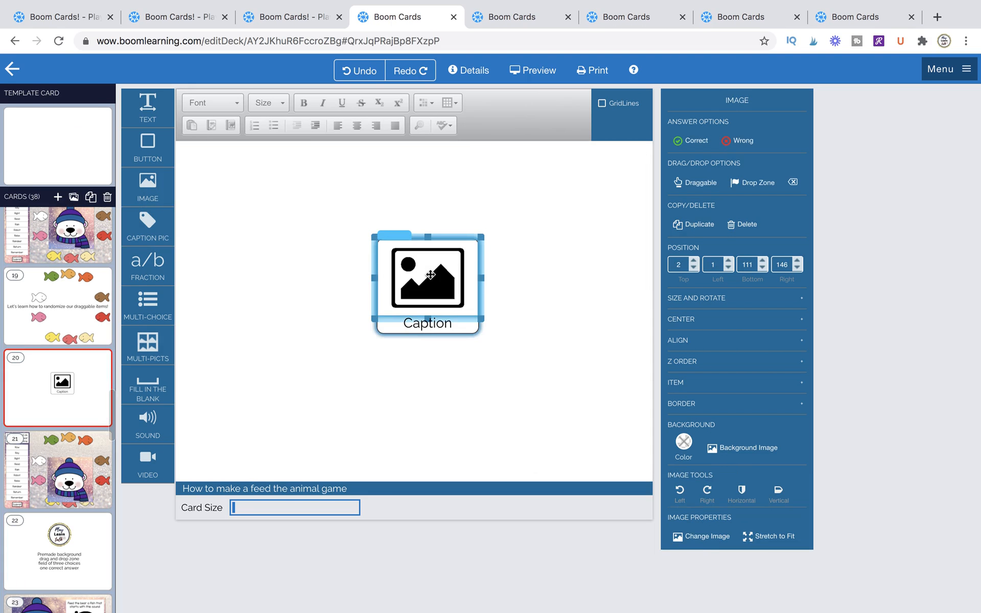
{"action": "key", "text": "Delete"}
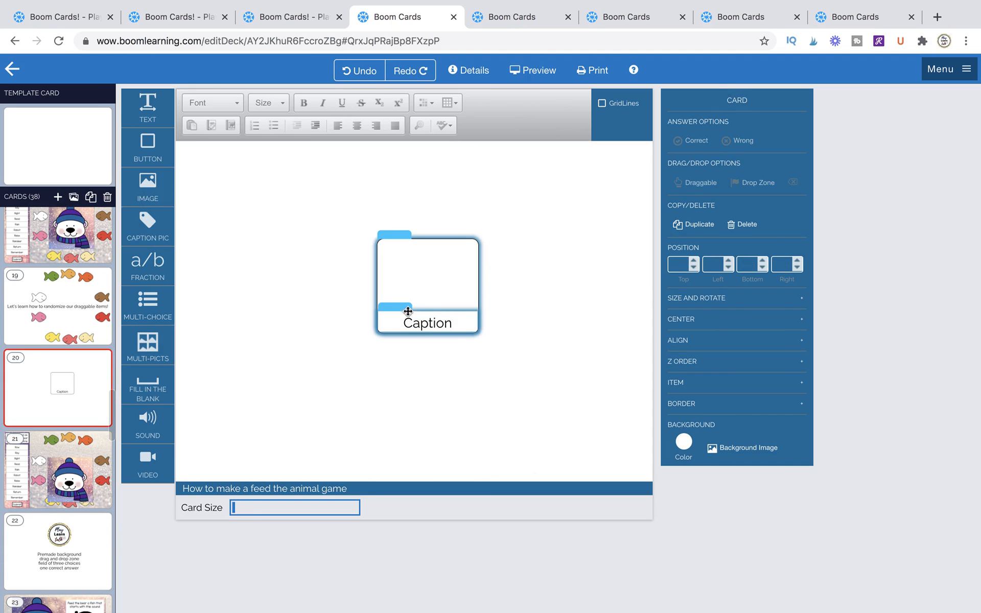
{"action": "left_click", "coordinate": [408, 308]}
{"action": "key", "text": "Delete"}
Move and enlarge the empty container to about top 7, left 206, bottom 487, right 691, and set its border style to None.
{"action": "left_click_drag", "start_coordinate": [394, 238], "coordinate": [334, 145]}
{"action": "left_click", "coordinate": [414, 238]}
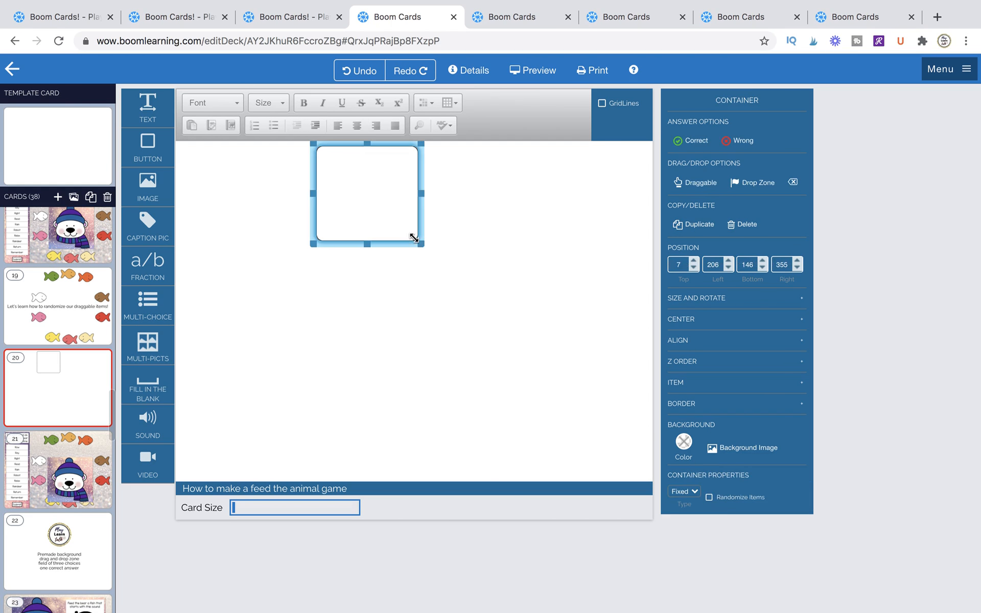
{"action": "left_click_drag", "start_coordinate": [421, 245], "coordinate": [647, 473]}
{"action": "left_click", "coordinate": [697, 407]}
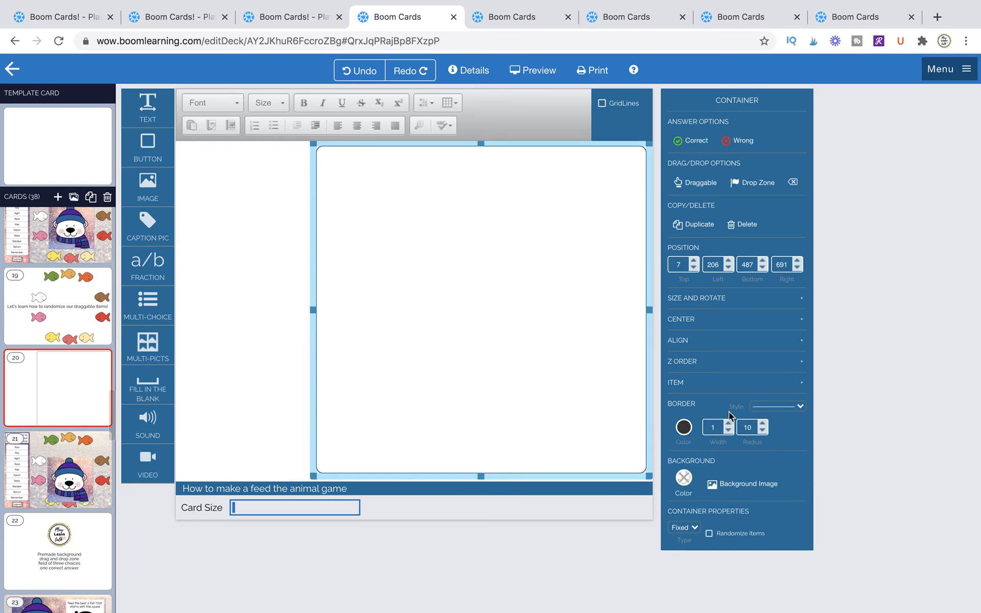
{"action": "left_click", "coordinate": [761, 408]}
{"action": "left_click", "coordinate": [760, 395]}
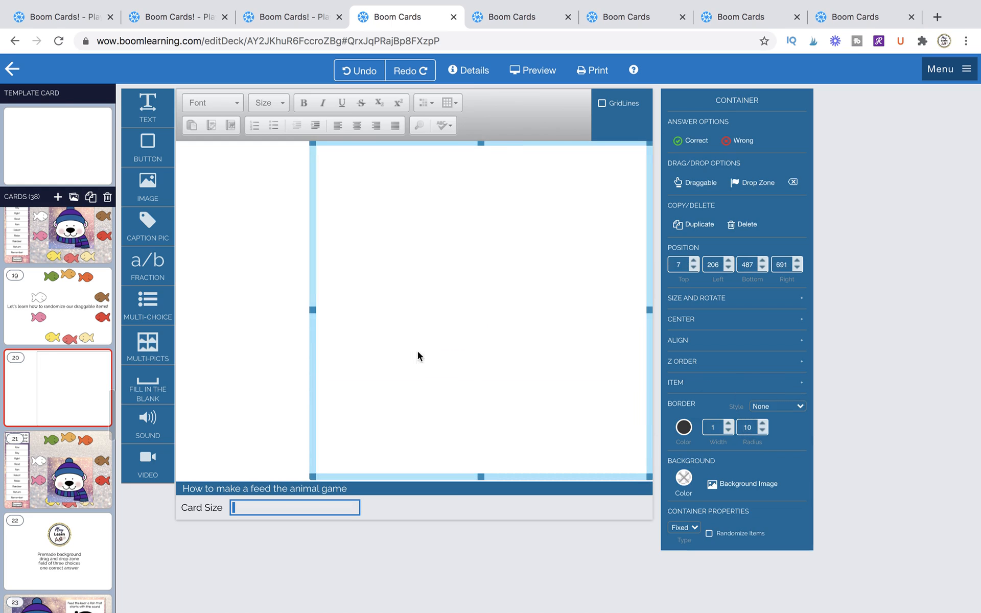
{"action": "left_click", "coordinate": [284, 374]}
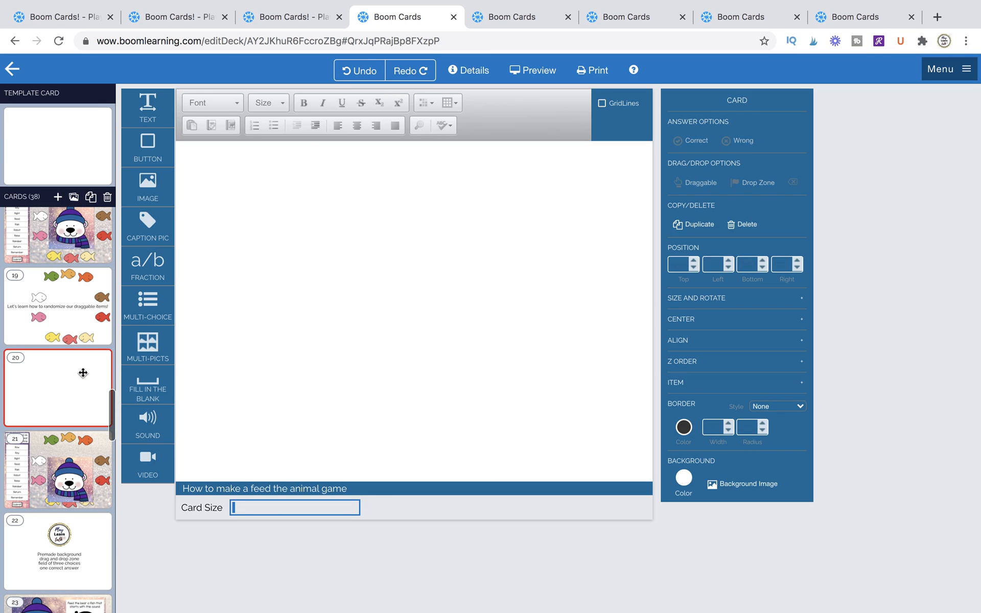
Select all ten fish surrounding the bear on card 21 and copy them.
{"action": "left_click", "coordinate": [87, 442]}
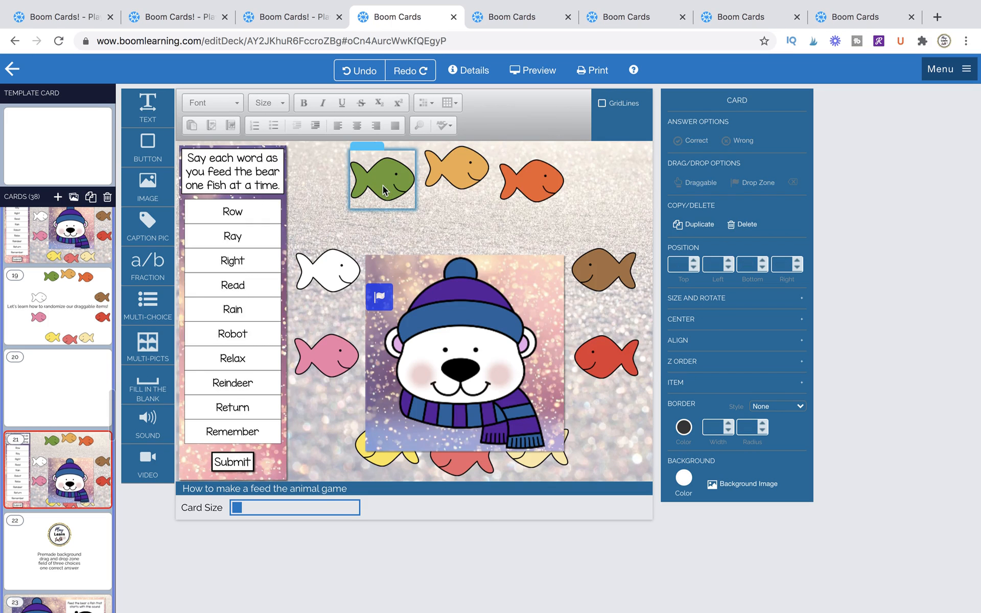
{"action": "left_click", "coordinate": [384, 185]}
{"action": "left_click", "coordinate": [456, 169], "text": "shift"}
{"action": "left_click", "coordinate": [531, 180], "text": "shift"}
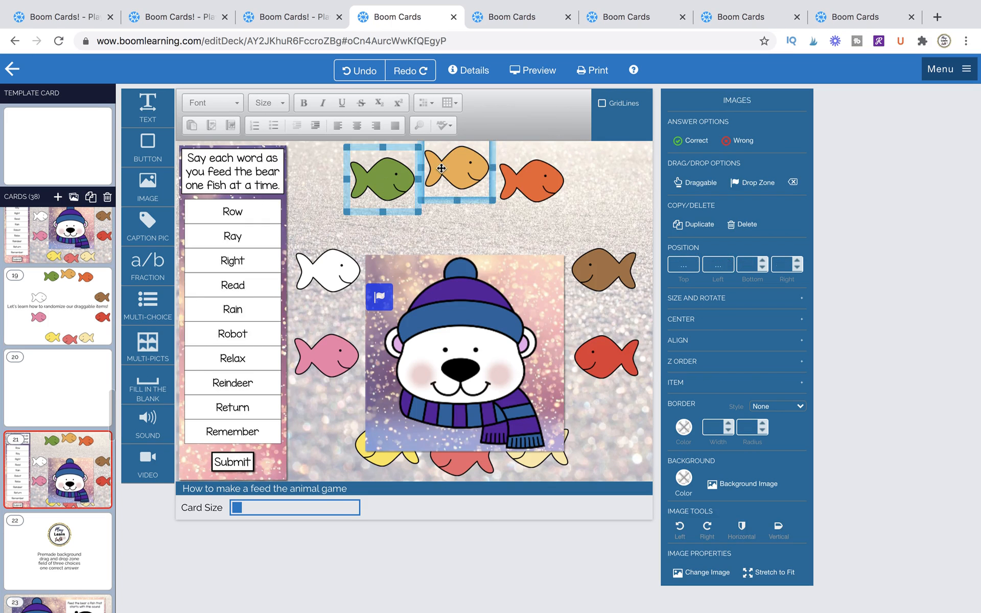
{"action": "left_click", "coordinate": [603, 269], "text": "shift"}
{"action": "left_click", "coordinate": [607, 350], "text": "shift"}
{"action": "left_click", "coordinate": [541, 462], "text": "shift"}
{"action": "left_click", "coordinate": [459, 467], "text": "shift"}
{"action": "left_click", "coordinate": [386, 463], "text": "shift"}
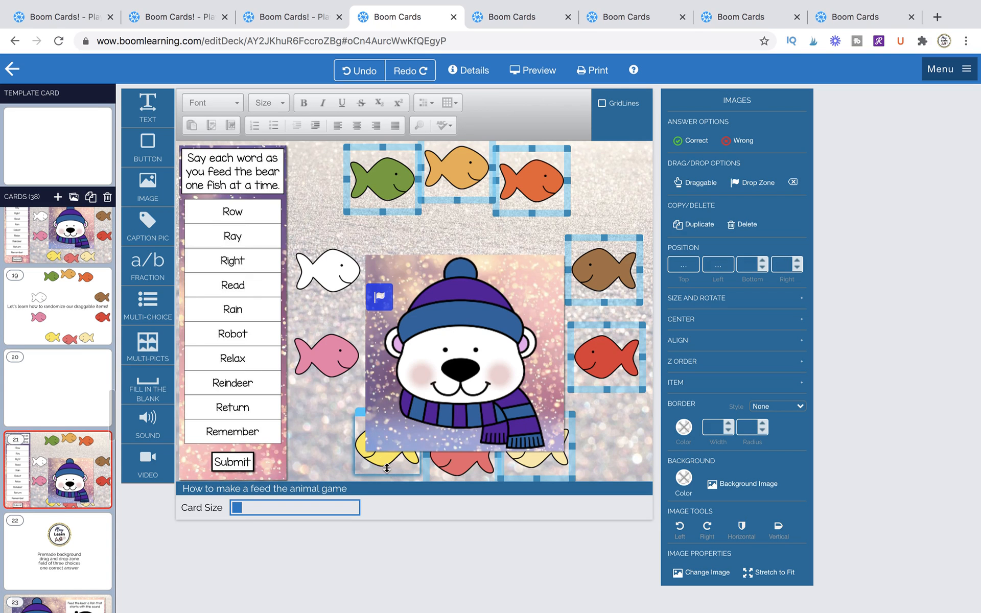
{"action": "left_click", "coordinate": [327, 355], "text": "shift"}
{"action": "left_click", "coordinate": [313, 268], "text": "shift"}
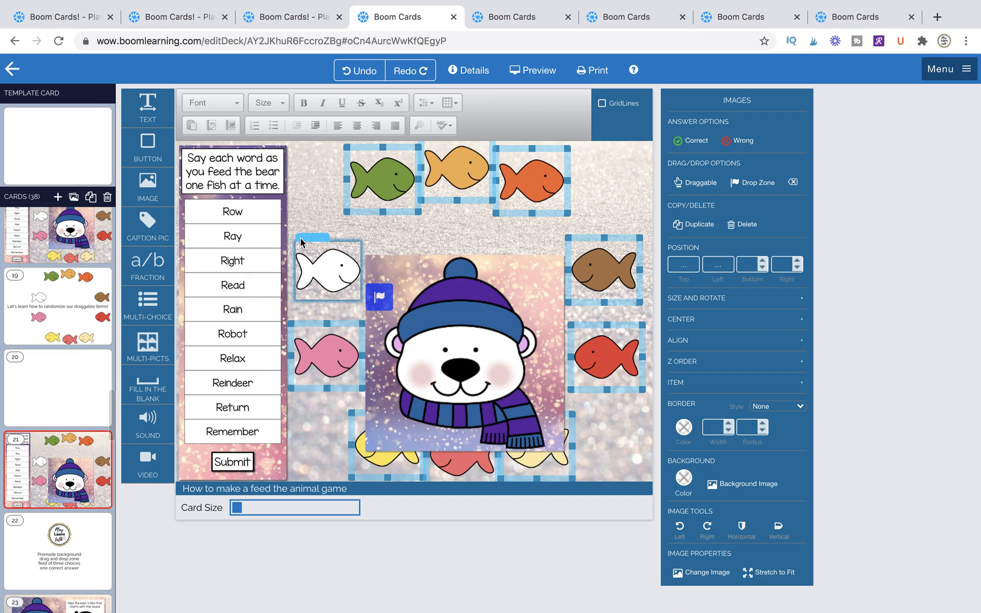
{"action": "left_click", "coordinate": [316, 241], "text": "shift"}
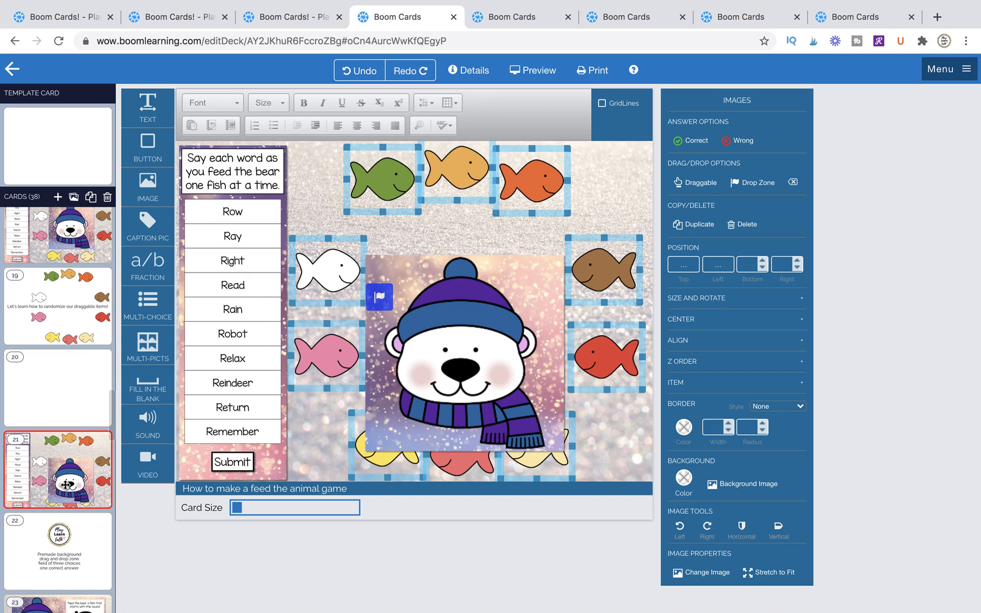
Paste the copied fish into the borderless container on card 20.
{"action": "scroll", "coordinate": [72, 505], "scroll_direction": "down", "scroll_amount": 1}
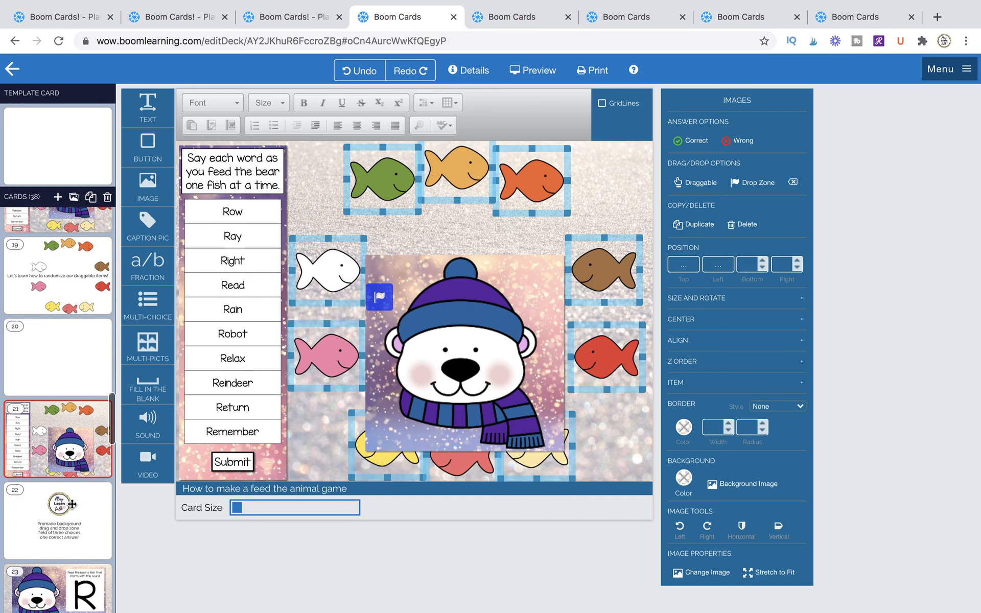
{"action": "left_click", "coordinate": [67, 365]}
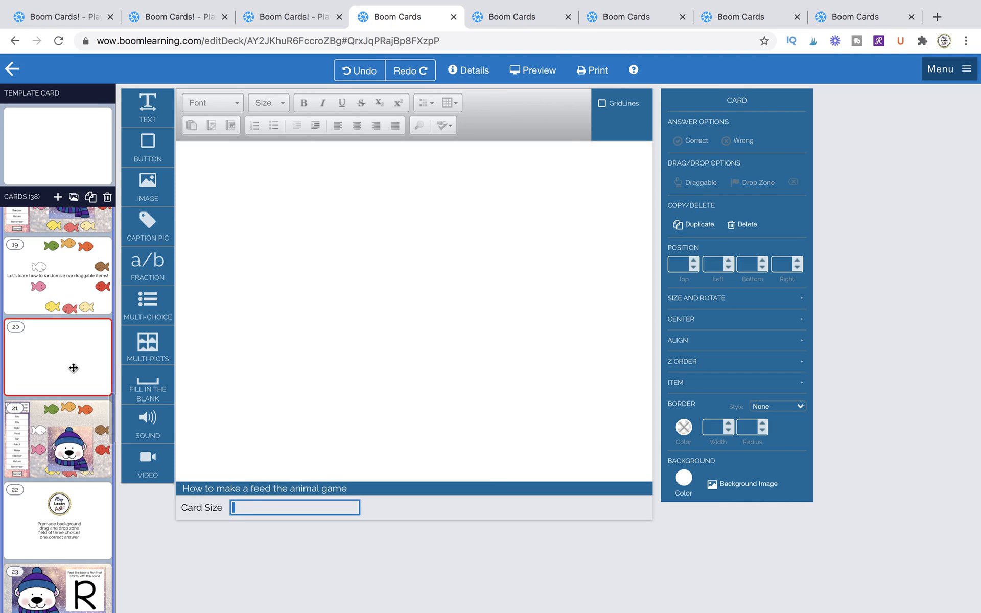
{"action": "left_click", "coordinate": [417, 299]}
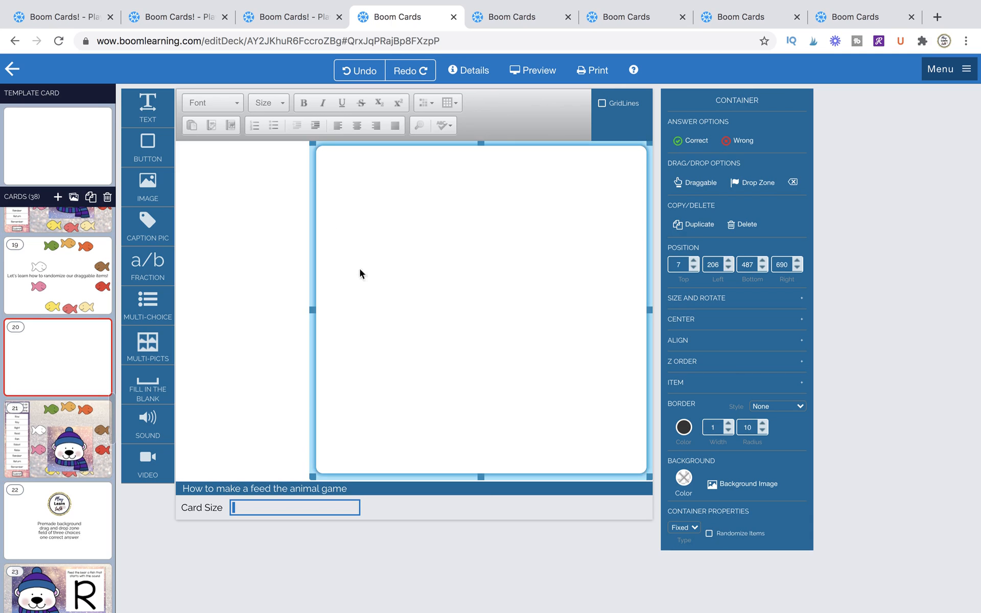
{"action": "left_click_drag", "start_coordinate": [410, 325], "coordinate": [409, 324]}
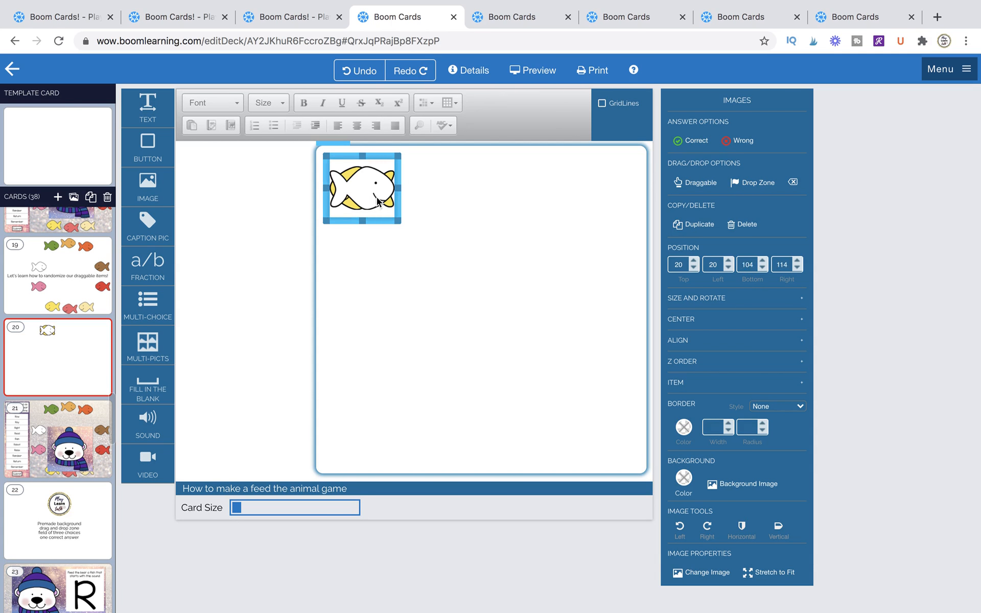
{"action": "left_click", "coordinate": [317, 231]}
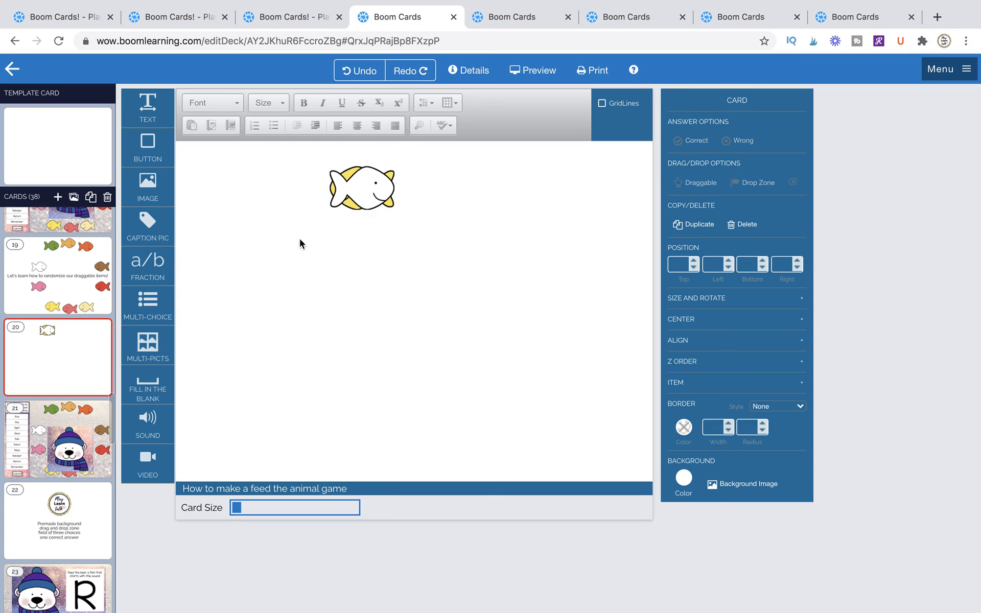
Copy the fish container from card 20, and remove the bear image and its text drop zone from card 21.
{"action": "left_click", "coordinate": [336, 145]}
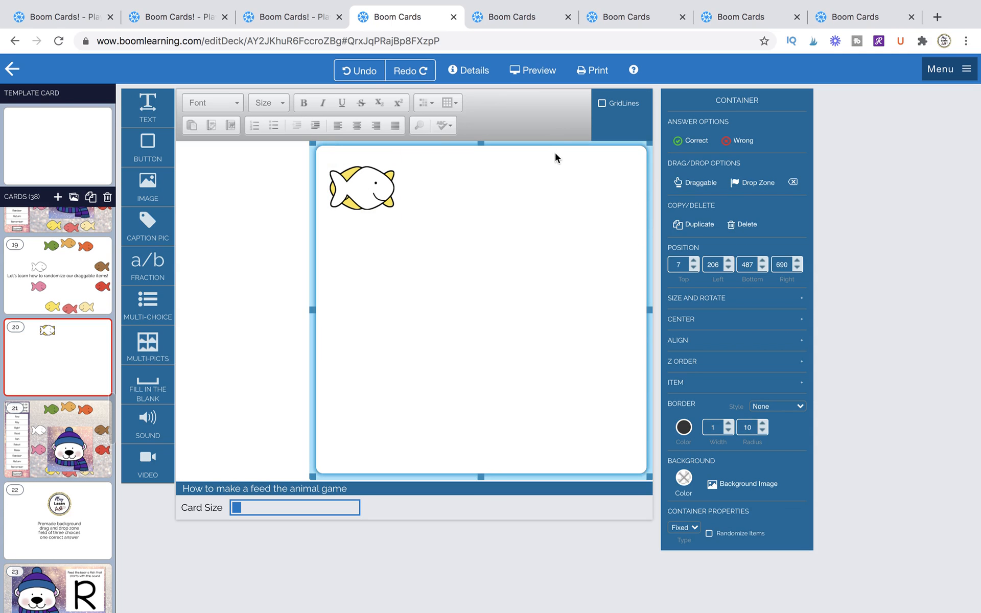
{"action": "left_click", "coordinate": [84, 424]}
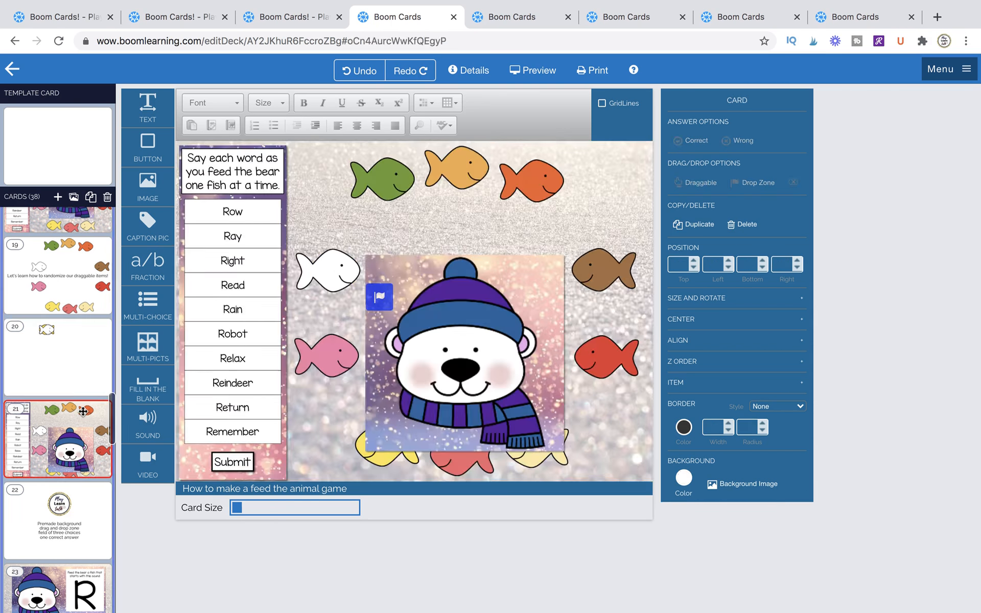
{"action": "left_click", "coordinate": [388, 279]}
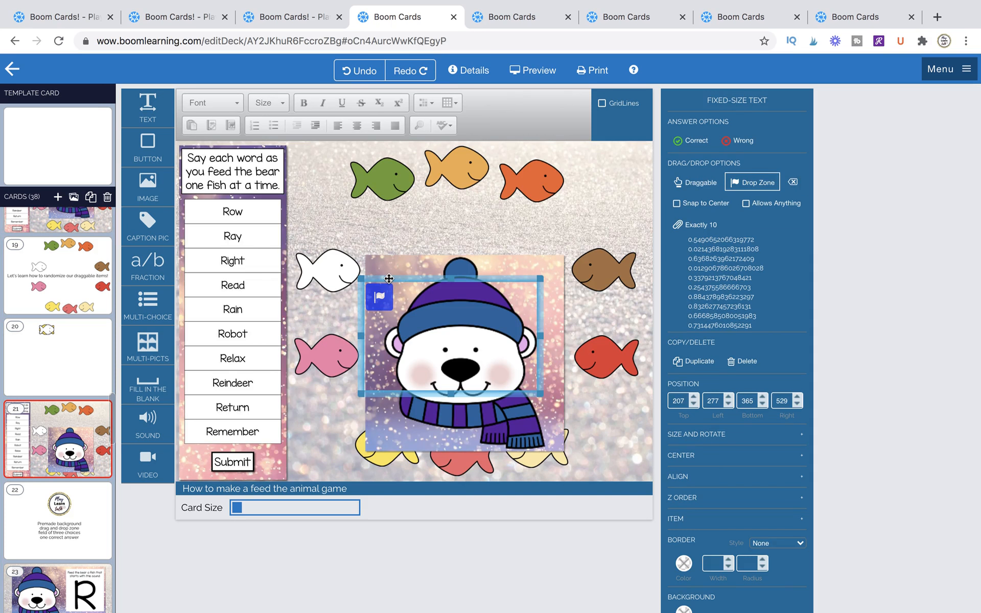
{"action": "left_click", "coordinate": [411, 288]}
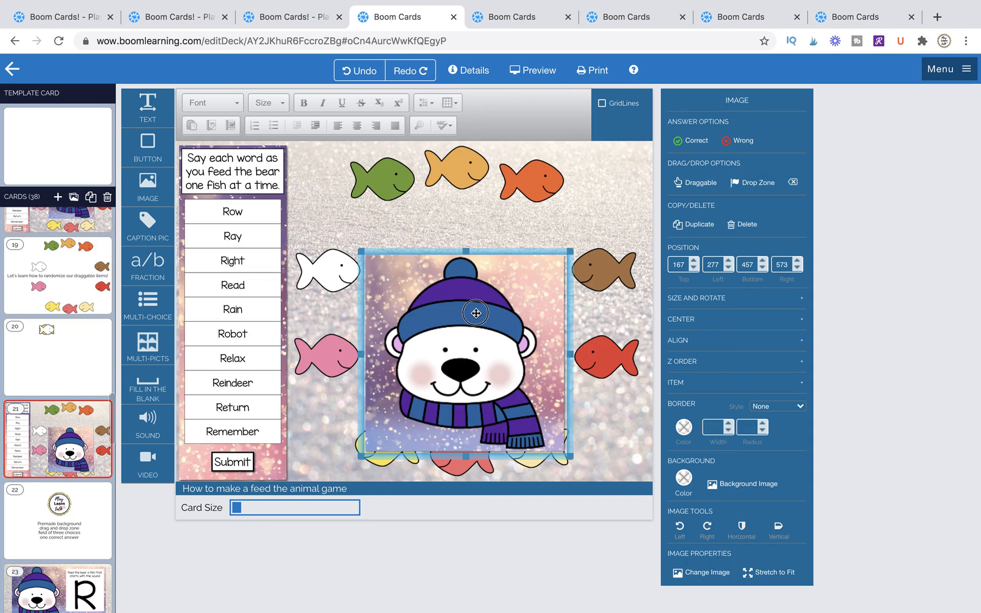
{"action": "key", "text": "Delete"}
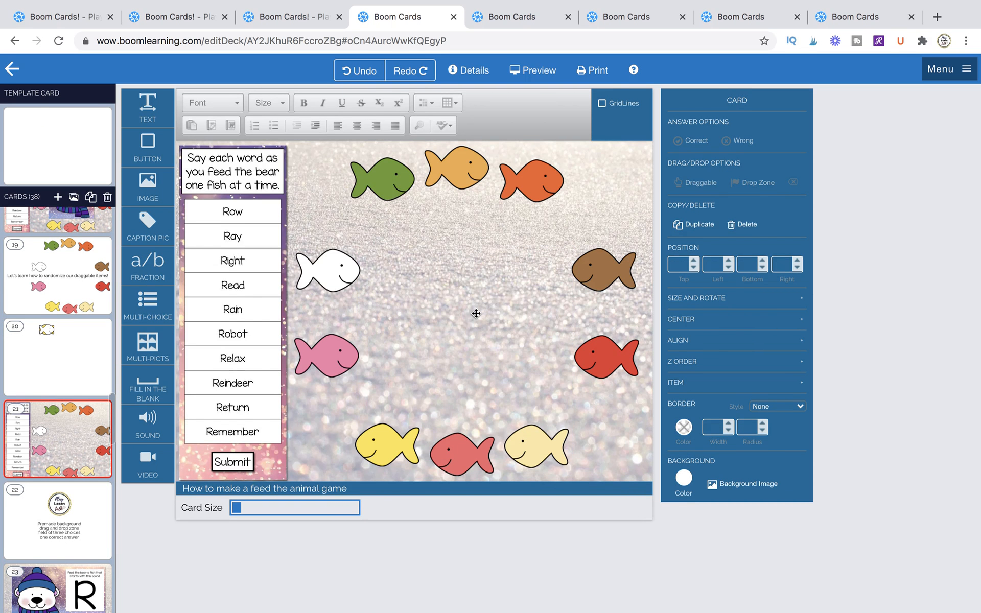
Paste the fish container onto card 21 and extend its left edge to about 168.
{"action": "key", "text": "super+v"}
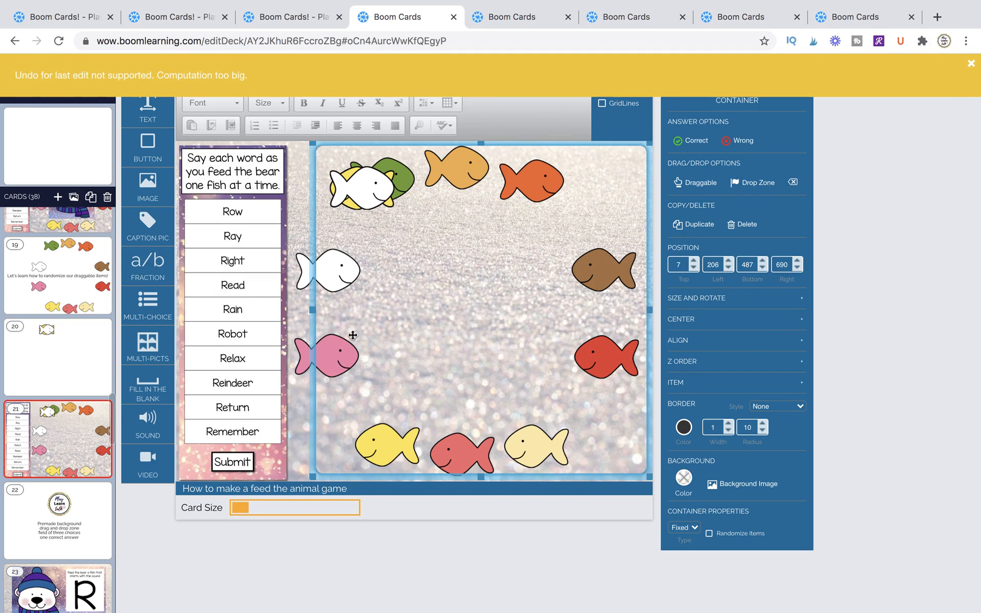
{"action": "left_click_drag", "start_coordinate": [312, 309], "coordinate": [285, 310]}
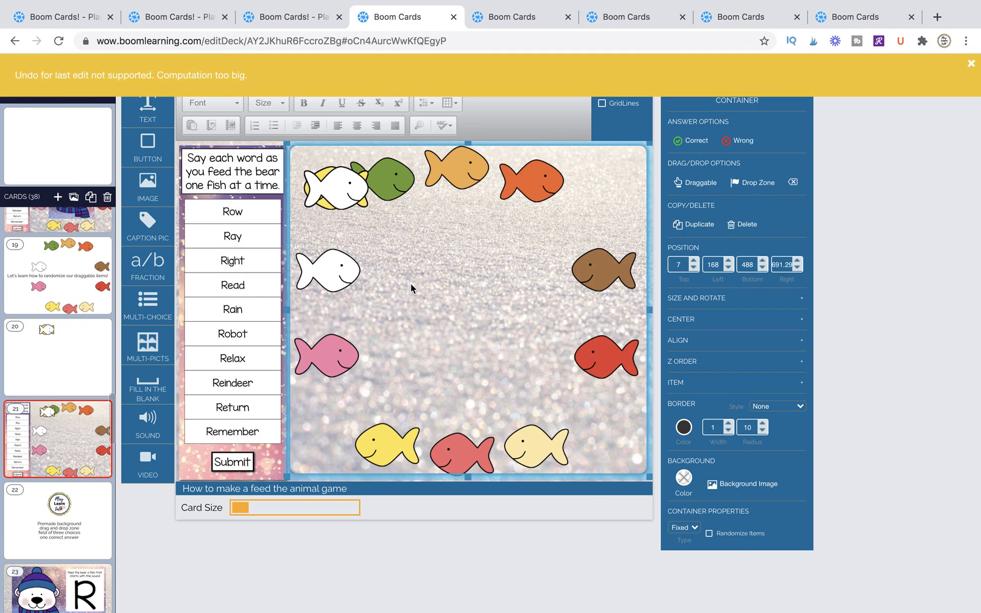
Move the container's white and pink fish over the matching original fish along the word list side.
{"action": "left_click", "coordinate": [339, 186]}
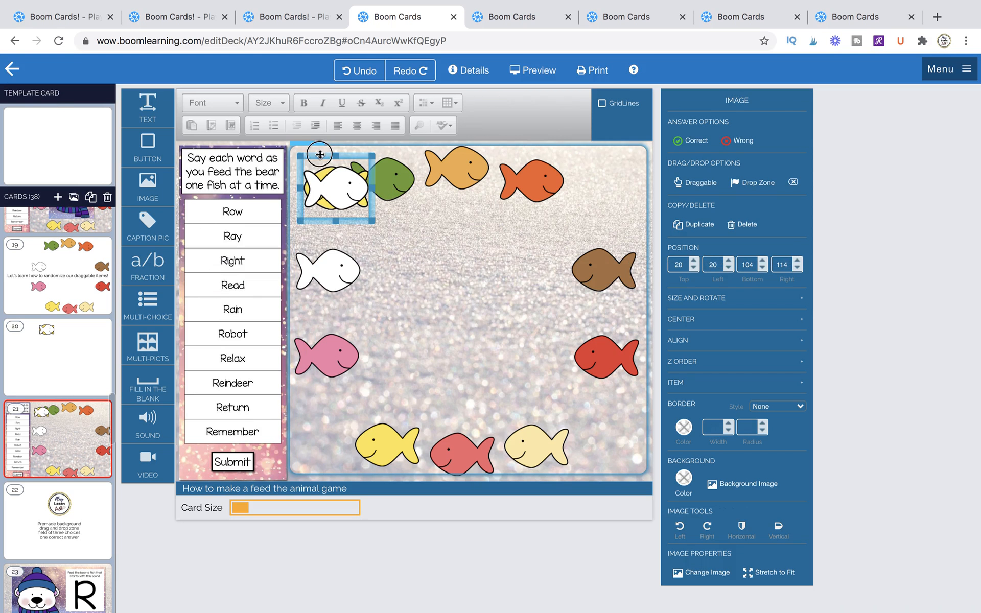
{"action": "left_click_drag", "start_coordinate": [320, 154], "coordinate": [311, 239]}
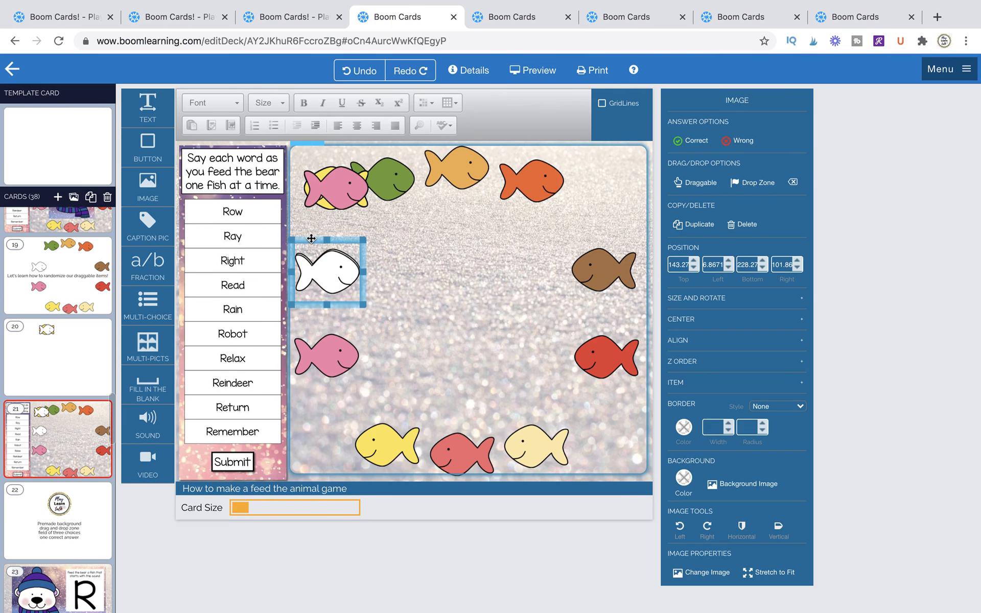
{"action": "left_click_drag", "start_coordinate": [322, 153], "coordinate": [317, 325]}
Move the container's yellow, coral and cream fish over the matching original fish along the card's lower edge.
{"action": "left_click", "coordinate": [326, 187]}
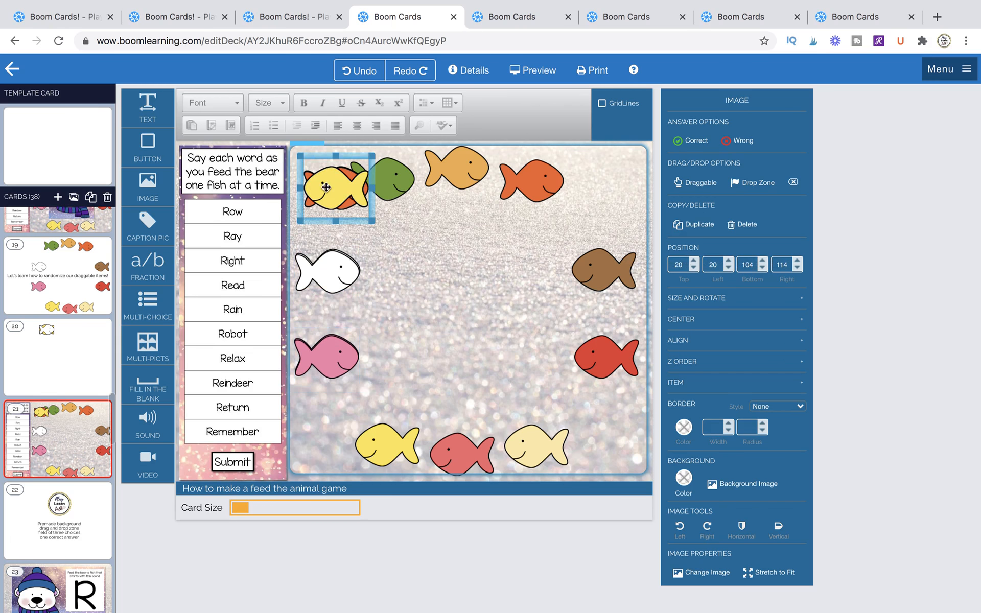
{"action": "left_click_drag", "start_coordinate": [324, 162], "coordinate": [376, 415]}
{"action": "left_click", "coordinate": [328, 159]}
{"action": "left_click_drag", "start_coordinate": [327, 159], "coordinate": [452, 420]}
{"action": "left_click", "coordinate": [331, 191]}
{"action": "left_click_drag", "start_coordinate": [330, 164], "coordinate": [531, 425]}
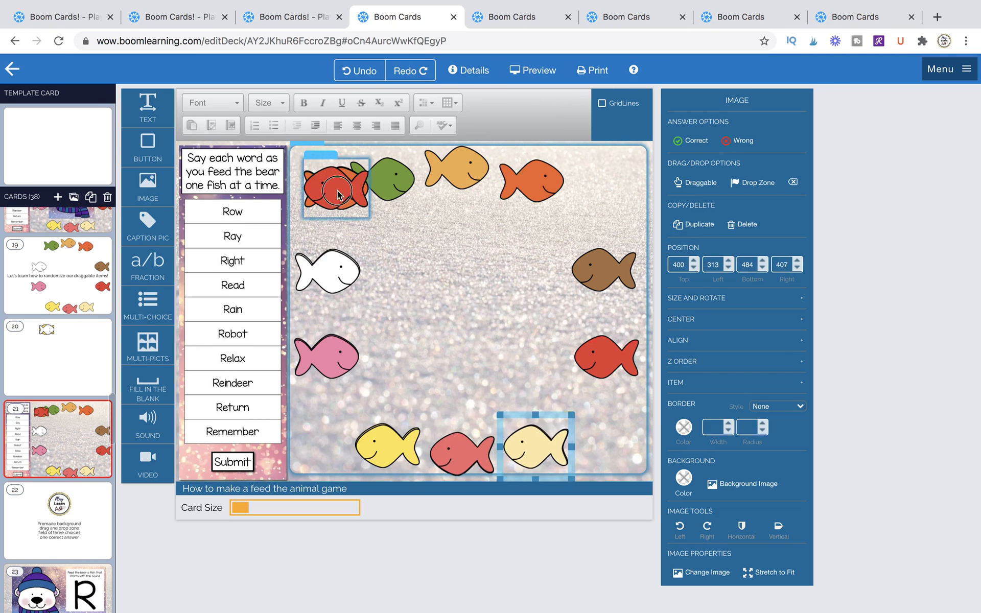
Move the container's red and brown fish over the matching original fish on the side opposite the word list.
{"action": "left_click_drag", "start_coordinate": [337, 194], "coordinate": [597, 329]}
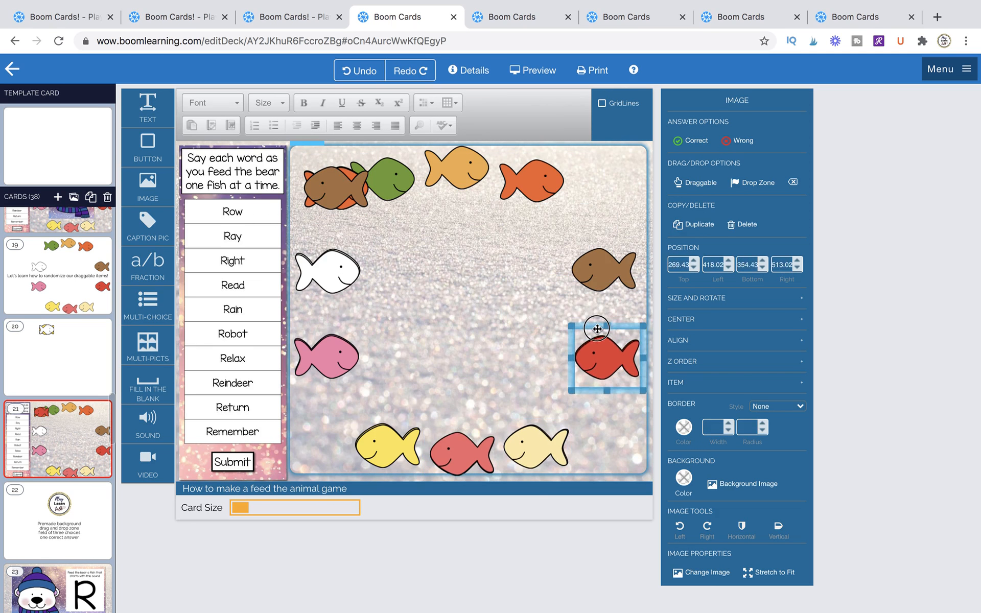
{"action": "left_click", "coordinate": [327, 167]}
{"action": "left_click_drag", "start_coordinate": [326, 162], "coordinate": [595, 244]}
Place the container's orange, gold and green fish over the matching original fish along the card's upper edge.
{"action": "left_click", "coordinate": [317, 192]}
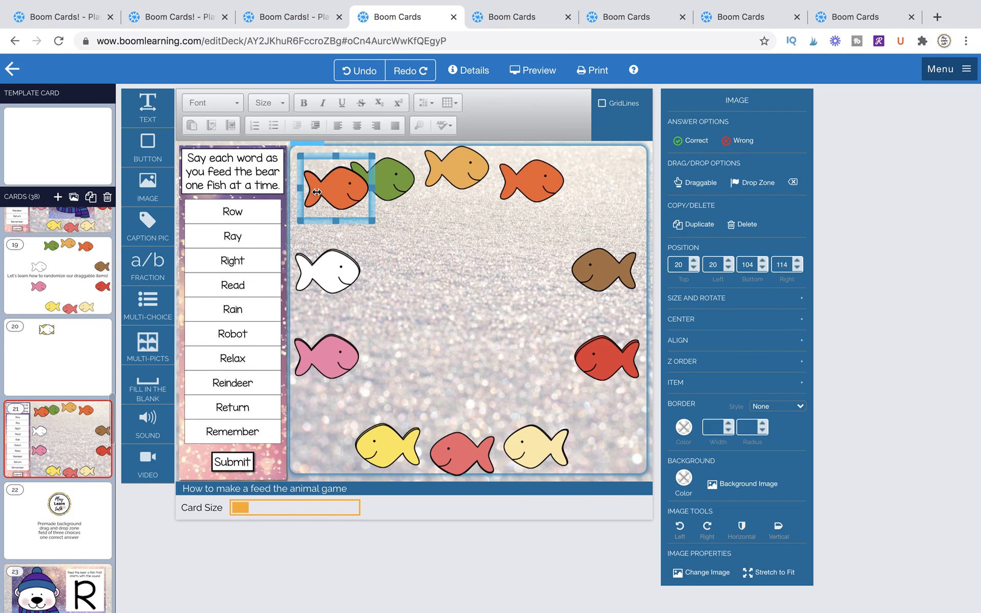
{"action": "left_click_drag", "start_coordinate": [323, 162], "coordinate": [519, 153]}
{"action": "left_click", "coordinate": [330, 170]}
{"action": "left_click_drag", "start_coordinate": [313, 156], "coordinate": [437, 133]}
{"action": "left_click", "coordinate": [333, 186]}
{"action": "left_click_drag", "start_coordinate": [323, 164], "coordinate": [368, 155]}
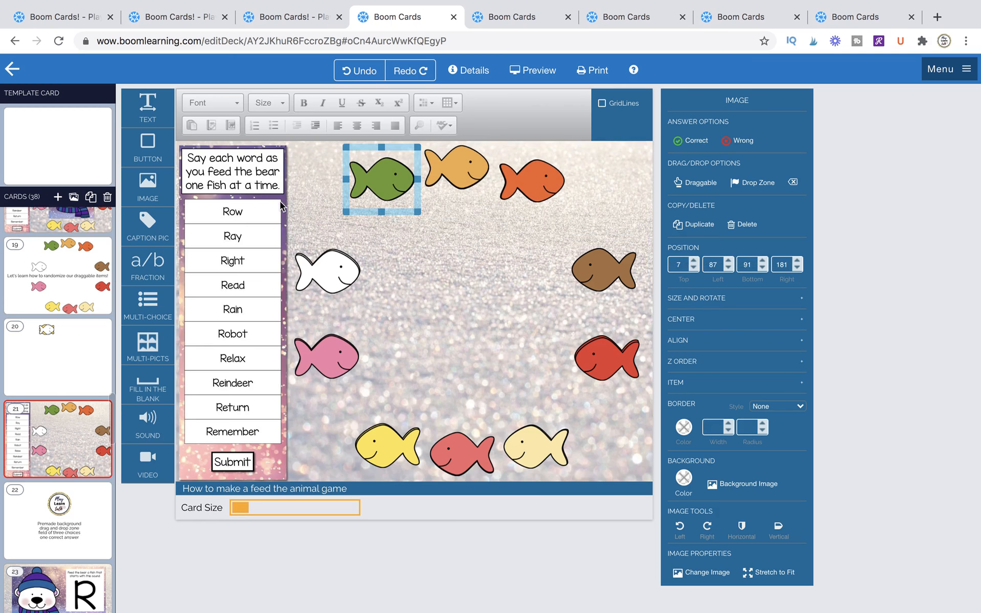
Cut the container holding the arranged fish from card 21.
{"action": "left_click", "coordinate": [303, 142]}
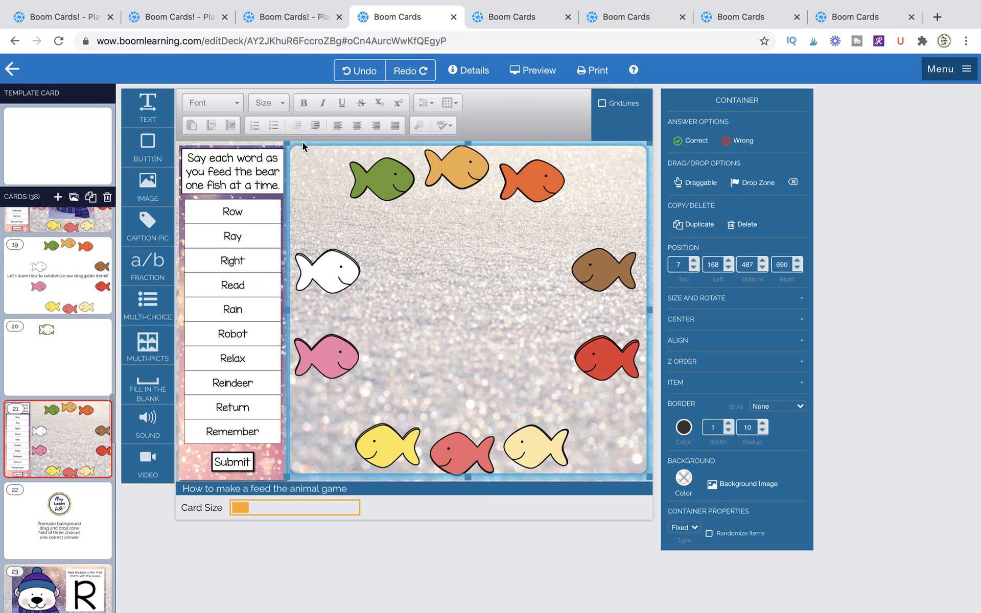
{"action": "left_click", "coordinate": [334, 148]}
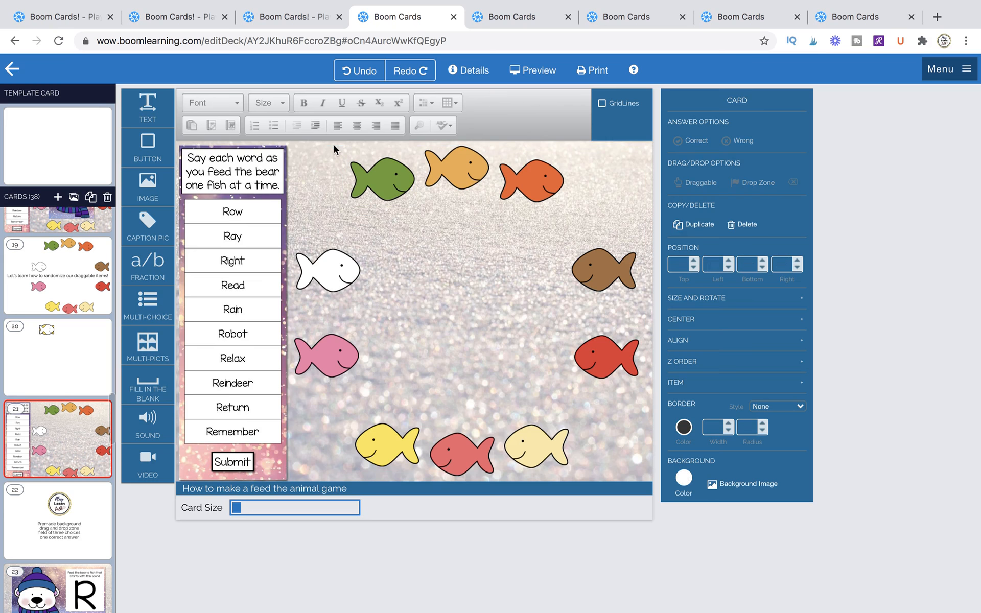
Select and delete all ten original fish on card 21, and paste the cut fish container back.
{"action": "left_click", "coordinate": [380, 179]}
{"action": "left_click", "coordinate": [343, 263], "text": "shift"}
{"action": "left_click", "coordinate": [338, 347], "text": "shift"}
{"action": "left_click", "coordinate": [393, 454], "text": "shift"}
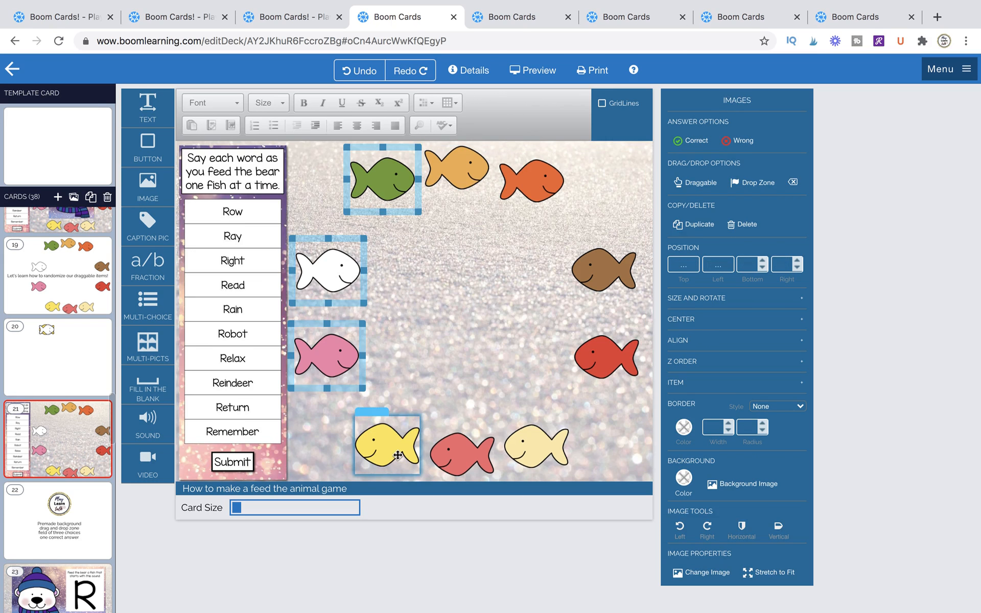
{"action": "left_click", "coordinate": [453, 458], "text": "shift"}
{"action": "left_click", "coordinate": [537, 447], "text": "shift"}
{"action": "left_click", "coordinate": [607, 357], "text": "shift"}
{"action": "left_click", "coordinate": [603, 270], "text": "shift"}
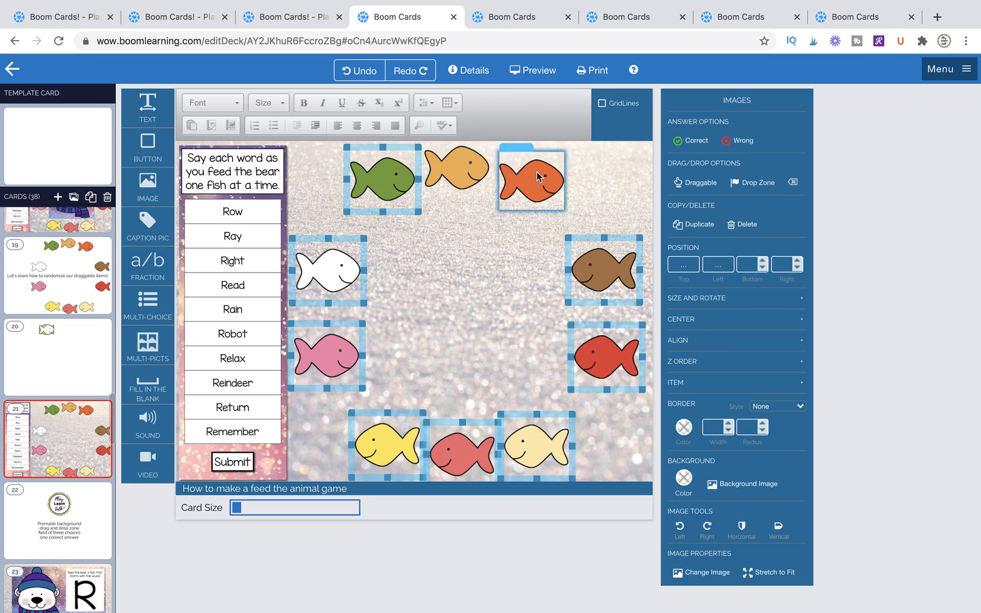
{"action": "left_click", "coordinate": [531, 180], "text": "shift"}
{"action": "left_click", "coordinate": [472, 171], "text": "shift"}
{"action": "key", "text": "Delete"}
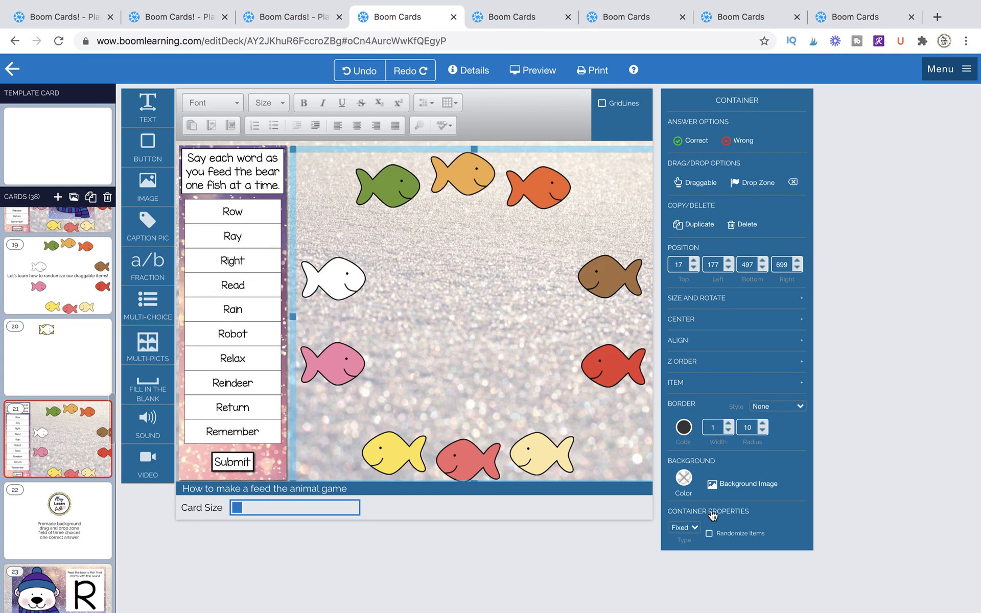
Turn on Randomize Items for the fish container and move it to about top 12, left 170.
{"action": "left_click", "coordinate": [710, 534]}
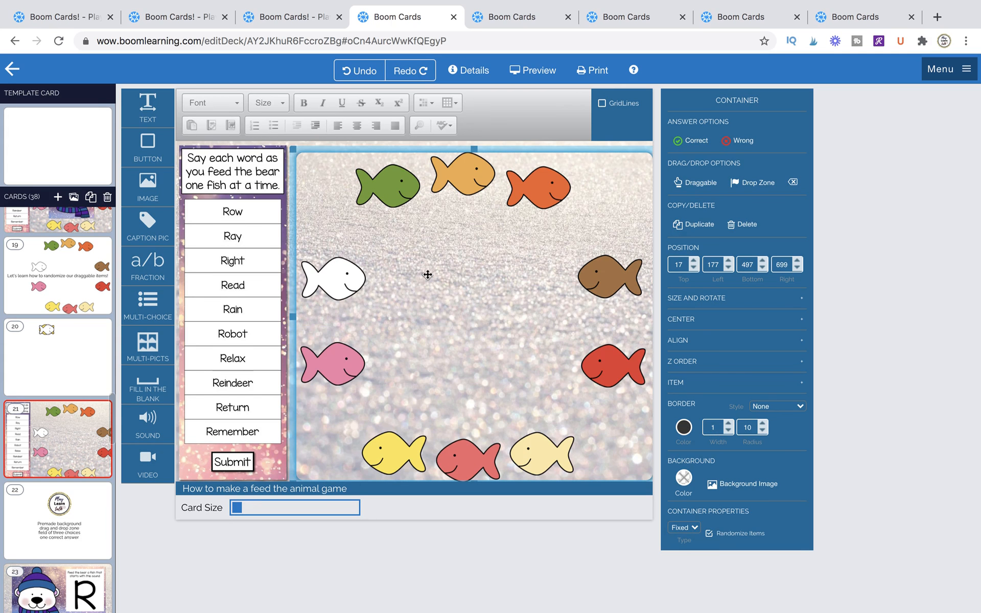
{"action": "left_click_drag", "start_coordinate": [337, 152], "coordinate": [329, 147]}
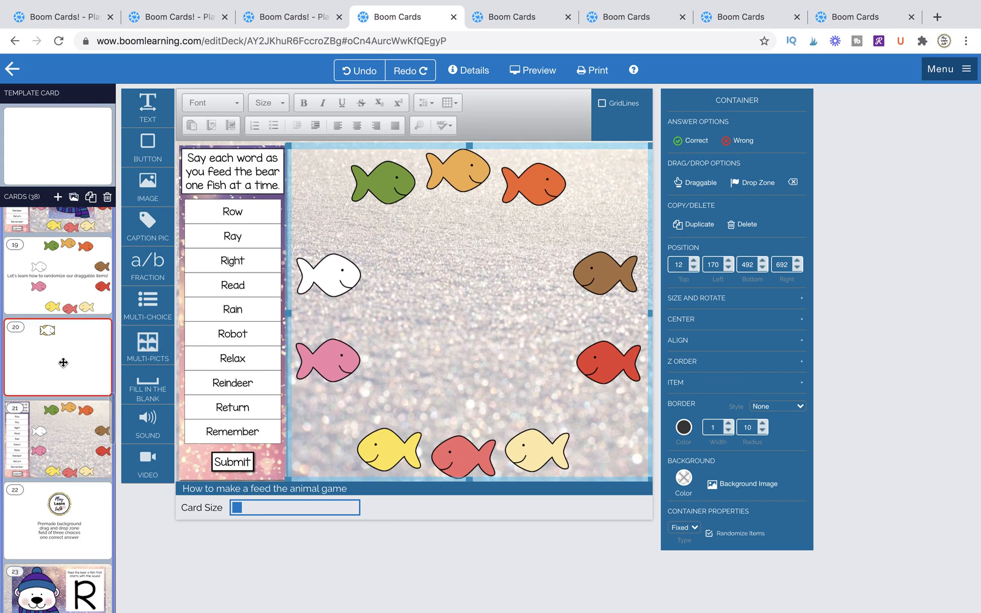
Delete the leftover card 20 that holds only the stacked fish.
{"action": "left_click", "coordinate": [47, 330]}
{"action": "left_click", "coordinate": [108, 198]}
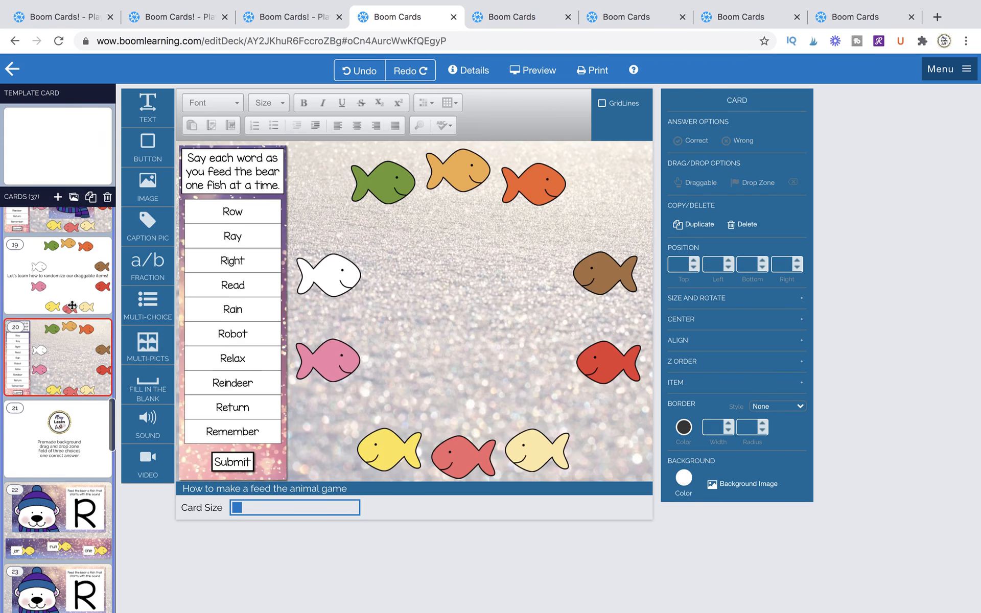
Copy the bear image from the finished example on card 18.
{"action": "scroll", "coordinate": [72, 358], "scroll_direction": "up", "scroll_amount": 2}
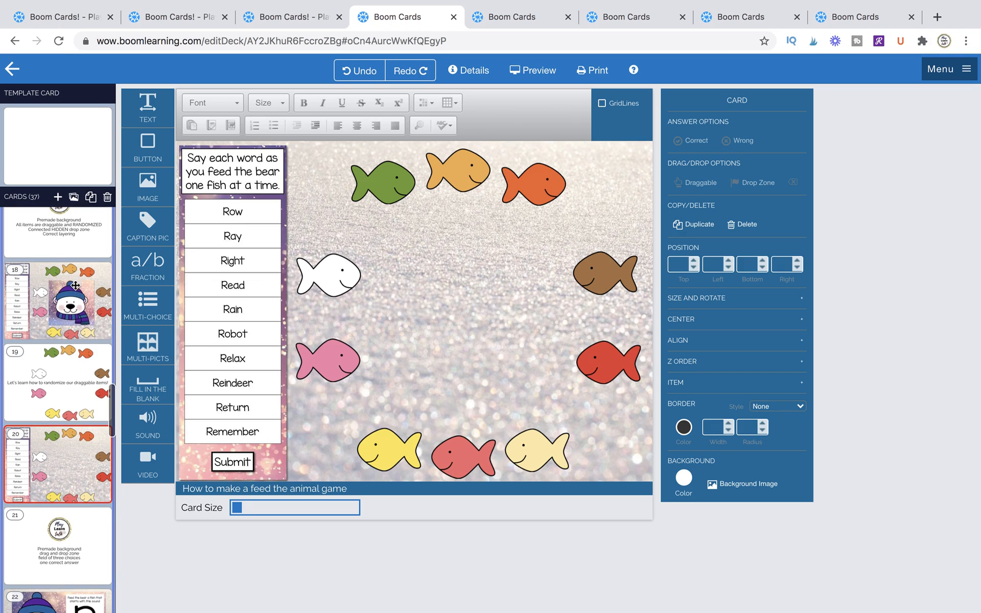
{"action": "left_click", "coordinate": [77, 299]}
{"action": "left_click", "coordinate": [565, 387]}
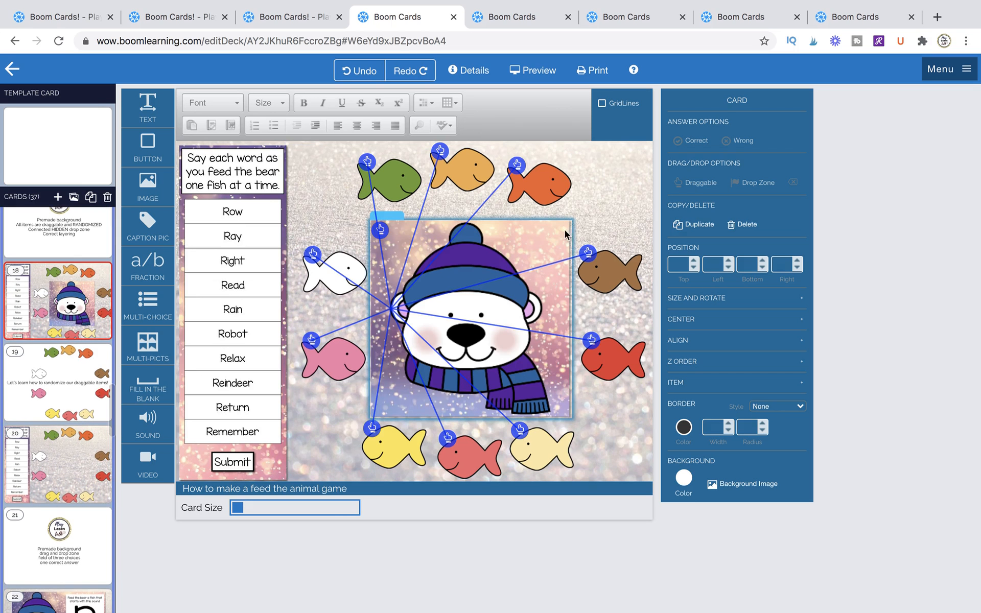
{"action": "left_click", "coordinate": [596, 214]}
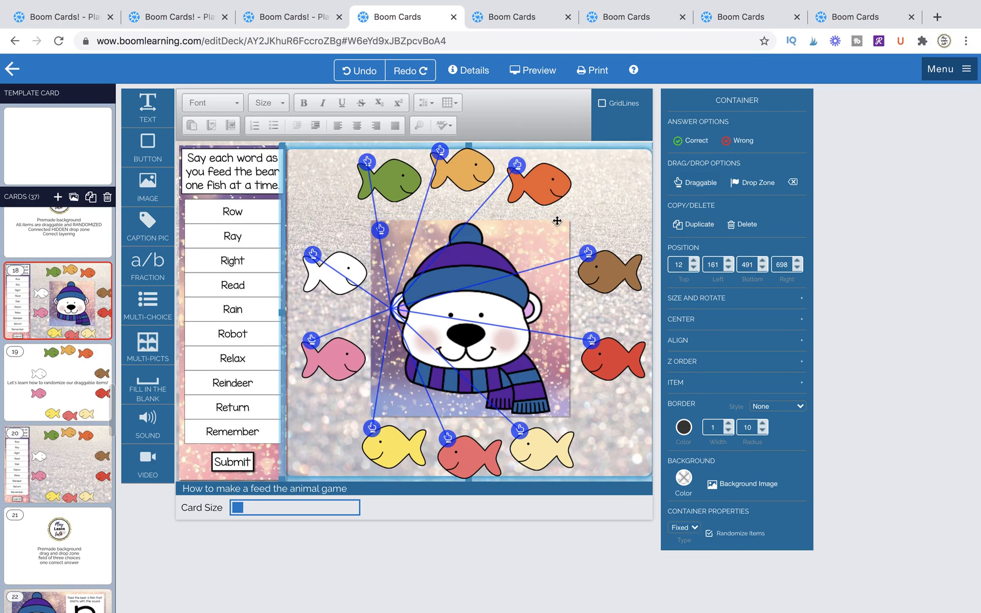
{"action": "left_click", "coordinate": [393, 222]}
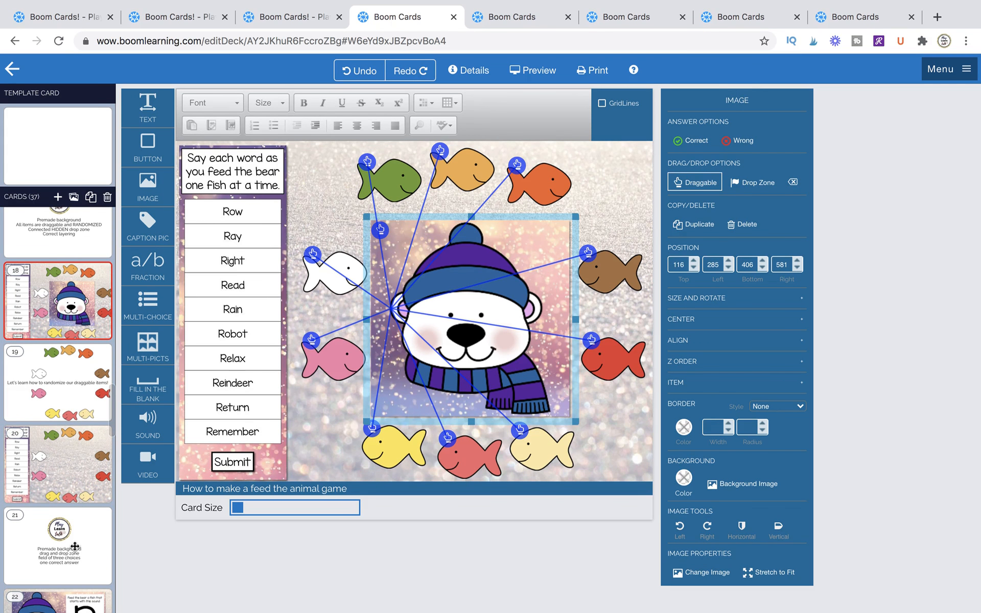
Paste the bear into card 20's fish container at about top 96, left 110, and clear its draggable setting.
{"action": "left_click", "coordinate": [84, 471]}
{"action": "left_click", "coordinate": [434, 361]}
{"action": "key", "text": "ctrl+v"}
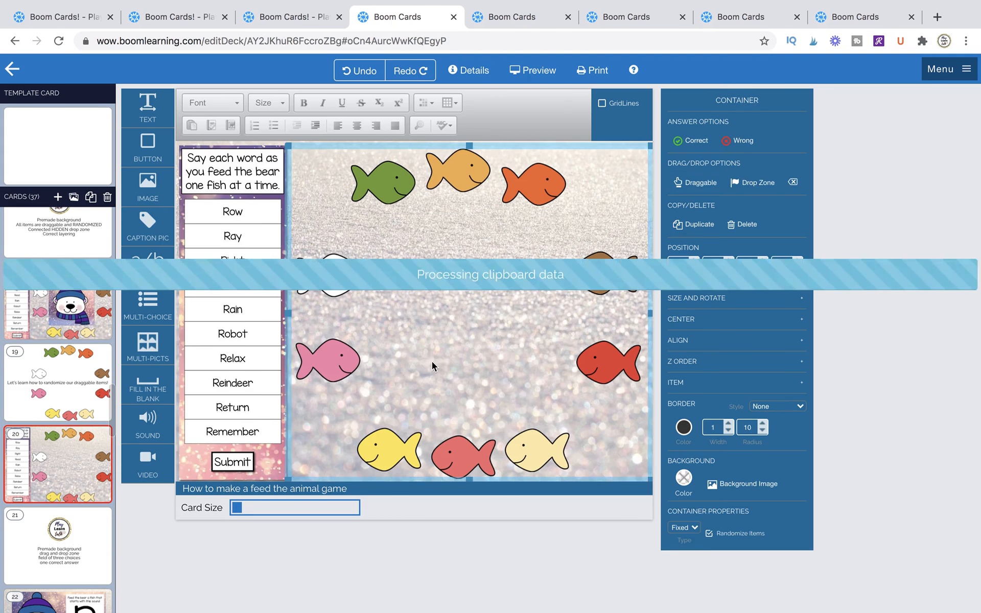
{"action": "left_click_drag", "start_coordinate": [438, 216], "coordinate": [472, 277]}
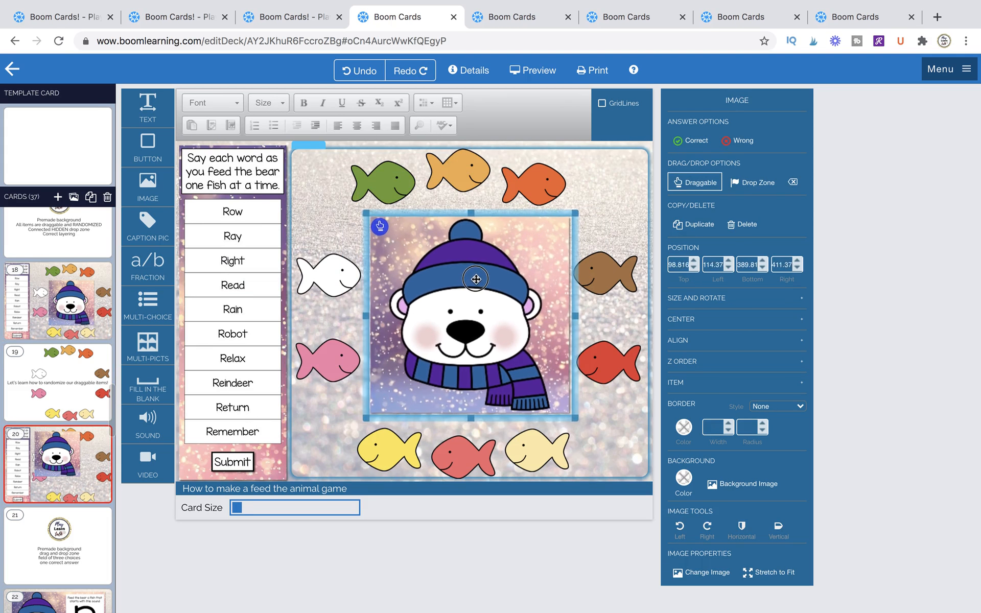
{"action": "left_click", "coordinate": [793, 182]}
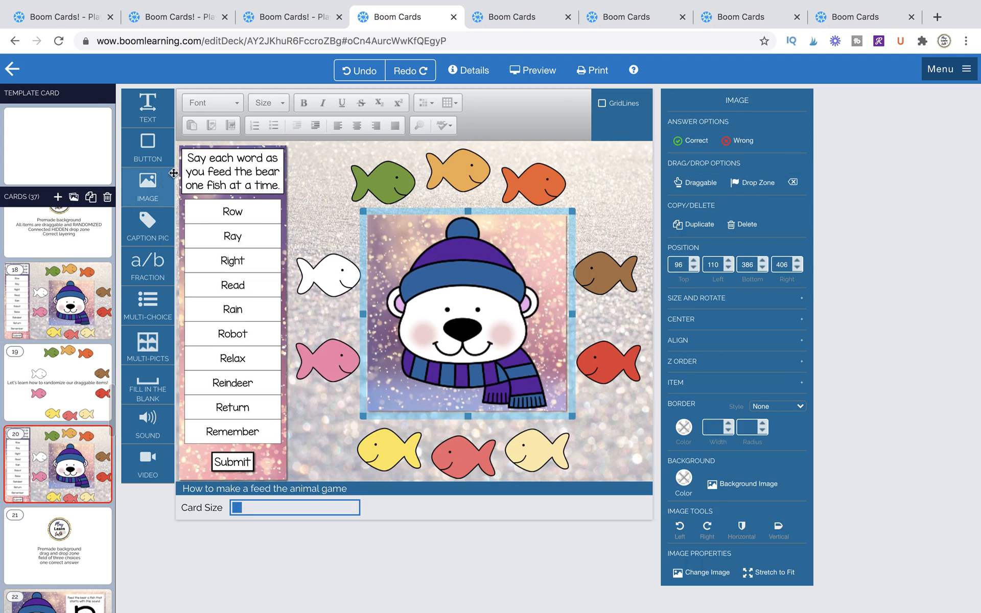
Add an empty text box over the bear's face at about top 228, left 308, bottom 336, right 534, and make it a drop zone.
{"action": "left_click_drag", "start_coordinate": [148, 107], "coordinate": [239, 312]}
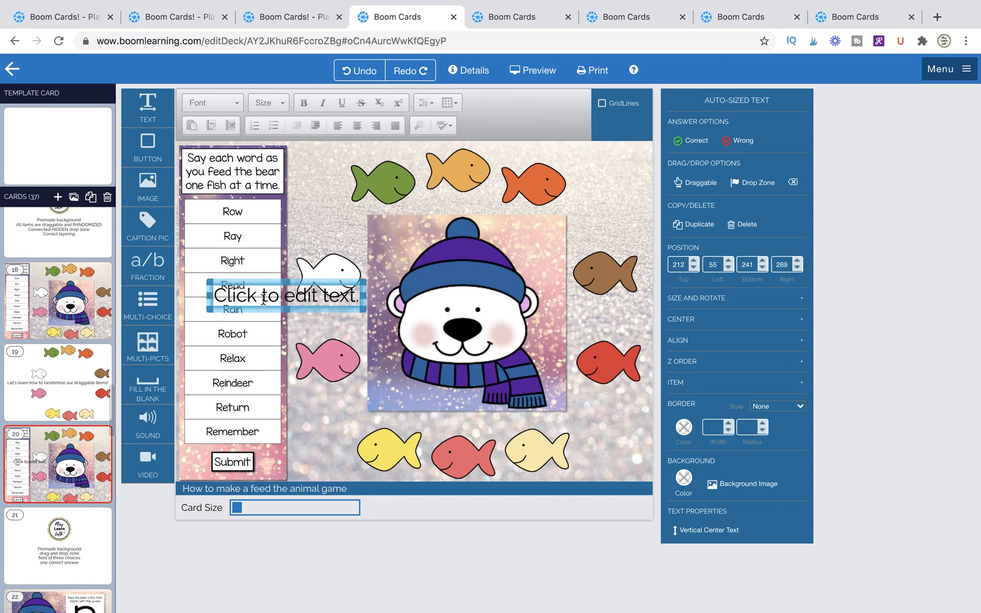
{"action": "left_click", "coordinate": [263, 298]}
{"action": "key", "text": "BackSpace"}
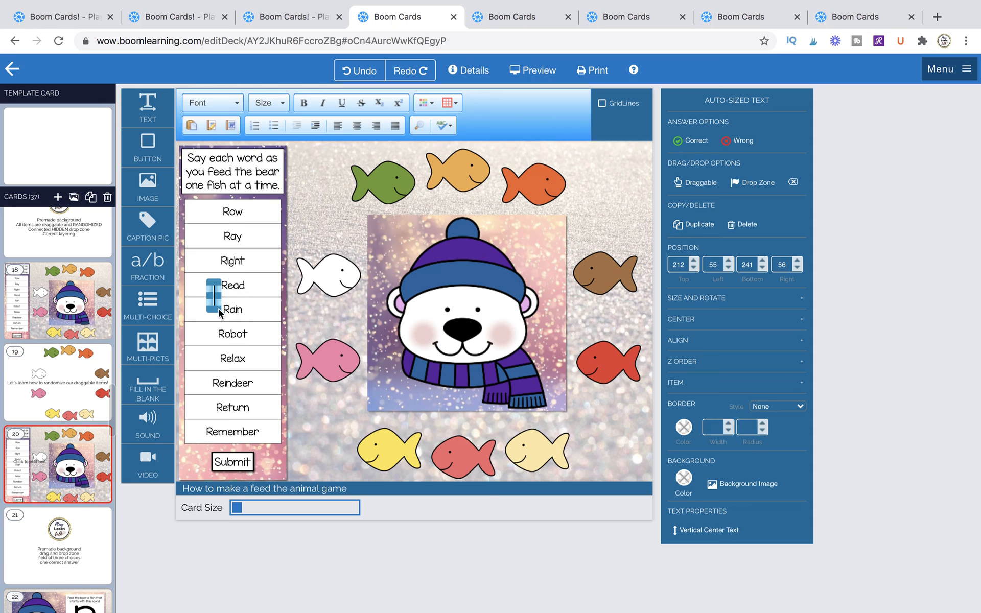
{"action": "left_click_drag", "start_coordinate": [219, 310], "coordinate": [550, 371]}
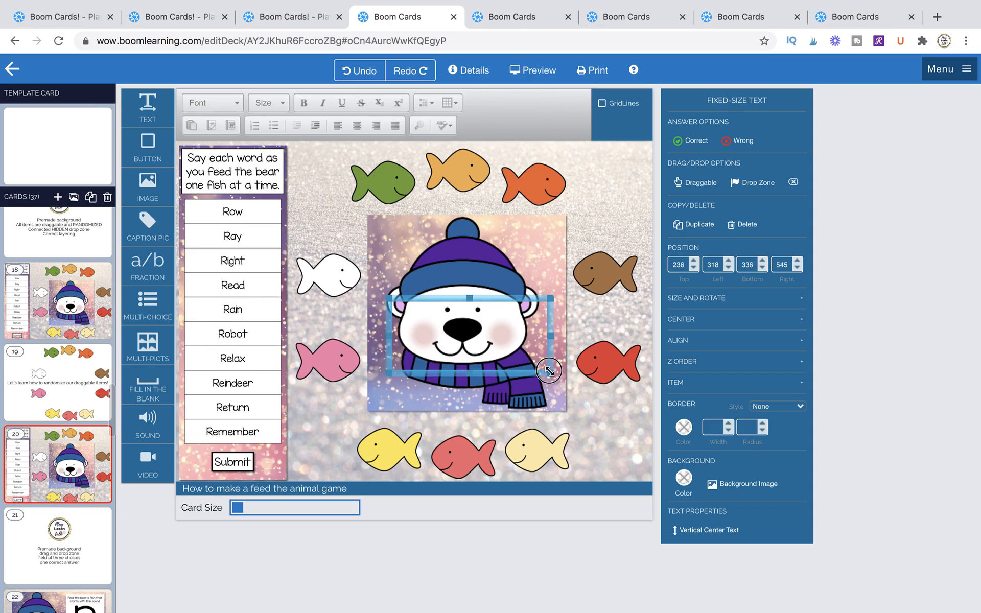
{"action": "left_click_drag", "start_coordinate": [470, 299], "coordinate": [486, 295]}
{"action": "left_click", "coordinate": [753, 183]}
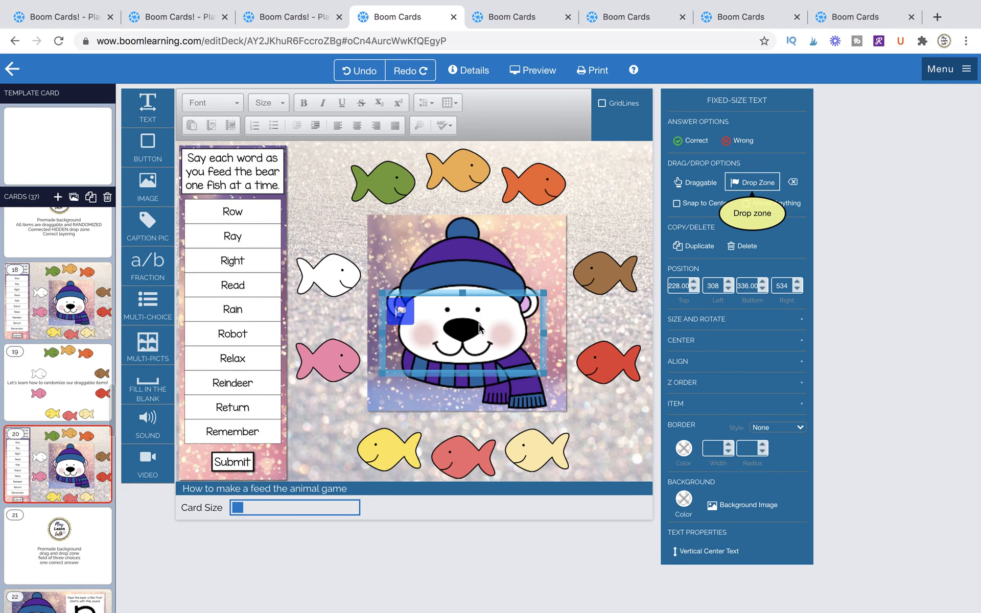
Select all ten fish surrounding the bear and make them draggable.
{"action": "left_click", "coordinate": [596, 369]}
{"action": "left_click", "coordinate": [545, 444], "text": "shift"}
{"action": "left_click", "coordinate": [481, 452], "text": "shift"}
{"action": "left_click", "coordinate": [398, 449], "text": "shift"}
{"action": "left_click", "coordinate": [327, 360], "text": "shift"}
{"action": "left_click", "coordinate": [327, 275], "text": "shift"}
{"action": "left_click", "coordinate": [383, 182], "text": "shift"}
{"action": "left_click", "coordinate": [457, 171], "text": "shift"}
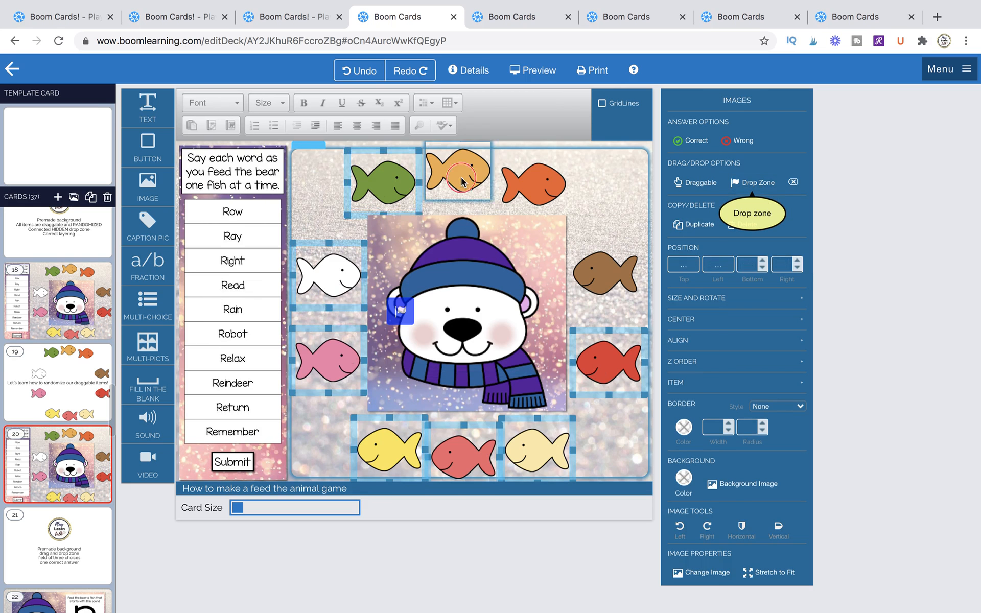
{"action": "left_click", "coordinate": [518, 186], "text": "shift"}
{"action": "left_click", "coordinate": [605, 271], "text": "shift"}
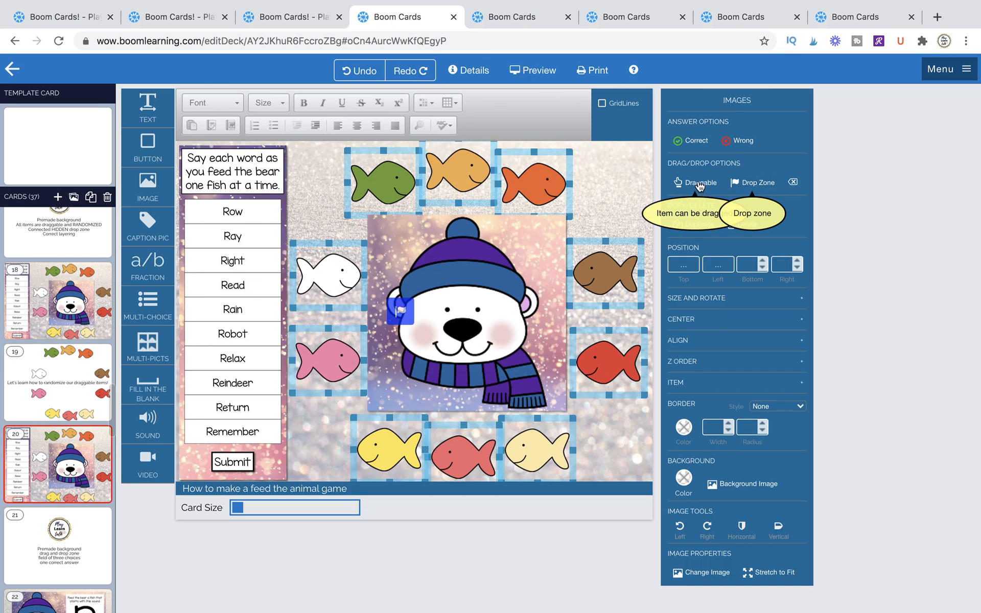
{"action": "left_click", "coordinate": [701, 182]}
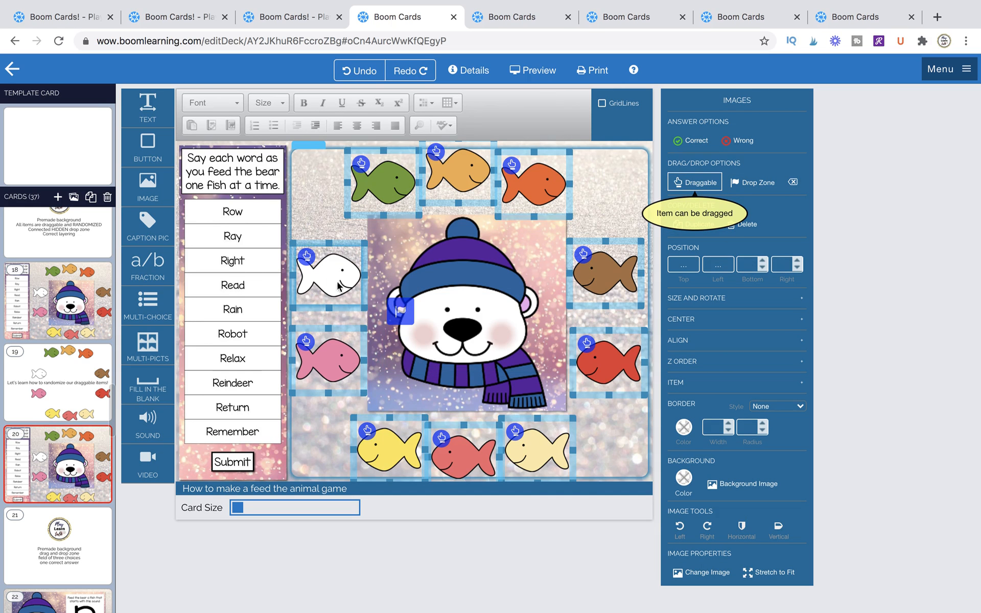
Link each of the ten draggable fish to the drop zone on the bear's face.
{"action": "left_click_drag", "start_coordinate": [307, 256], "coordinate": [401, 311]}
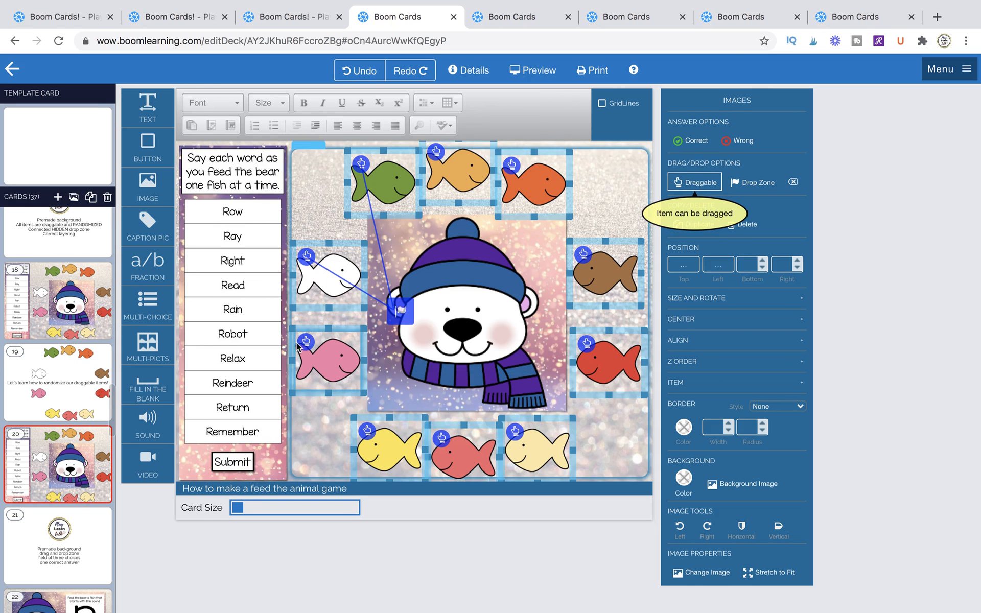
{"action": "left_click_drag", "start_coordinate": [305, 341], "coordinate": [400, 311]}
{"action": "left_click_drag", "start_coordinate": [366, 434], "coordinate": [401, 310]}
{"action": "left_click_drag", "start_coordinate": [443, 442], "coordinate": [401, 310]}
{"action": "left_click_drag", "start_coordinate": [516, 432], "coordinate": [400, 310]}
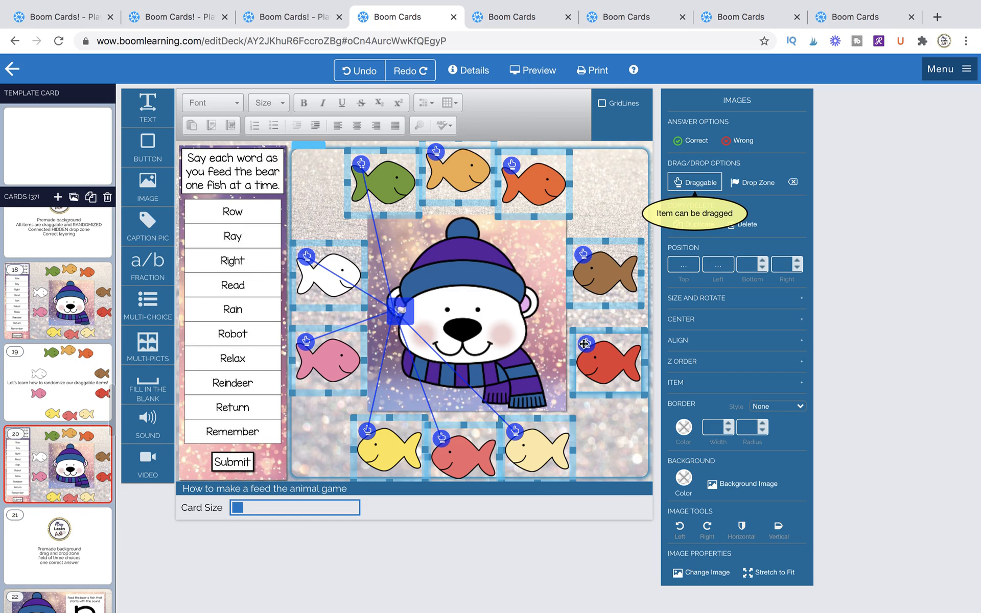
{"action": "left_click_drag", "start_coordinate": [585, 344], "coordinate": [400, 310]}
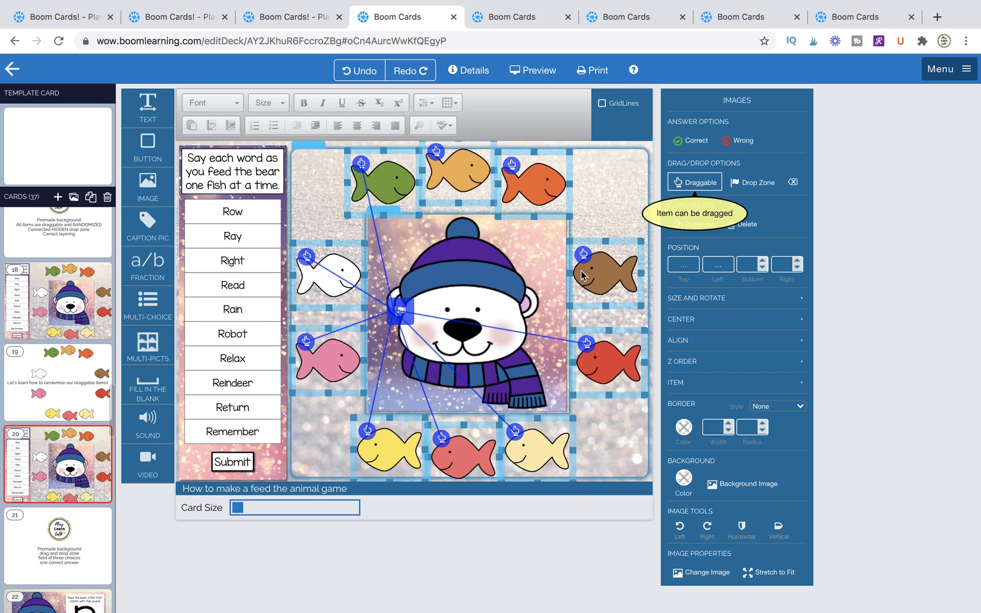
{"action": "left_click_drag", "start_coordinate": [585, 254], "coordinate": [401, 310]}
{"action": "left_click_drag", "start_coordinate": [511, 164], "coordinate": [401, 310]}
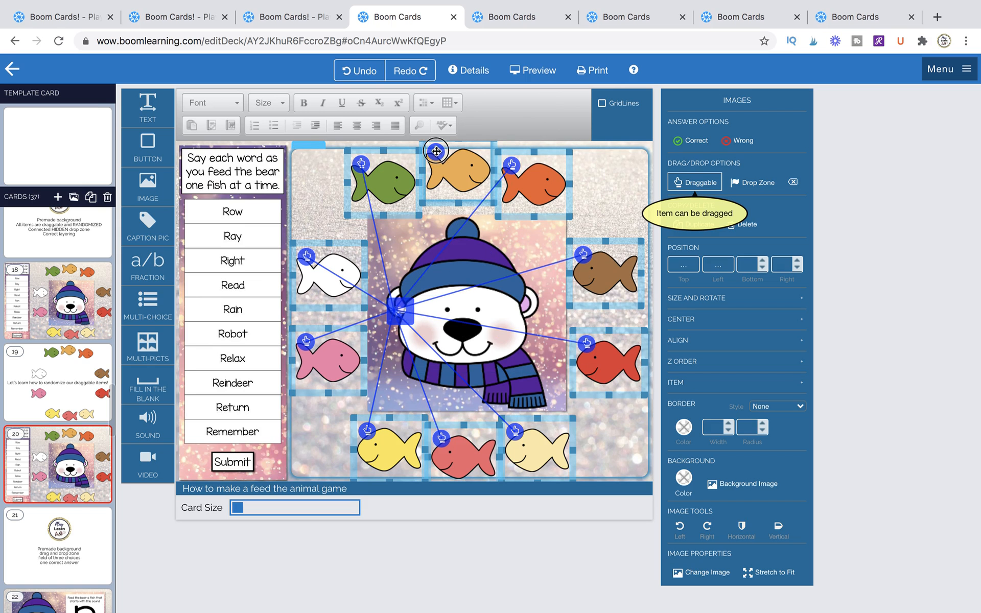
{"action": "left_click_drag", "start_coordinate": [437, 151], "coordinate": [401, 309]}
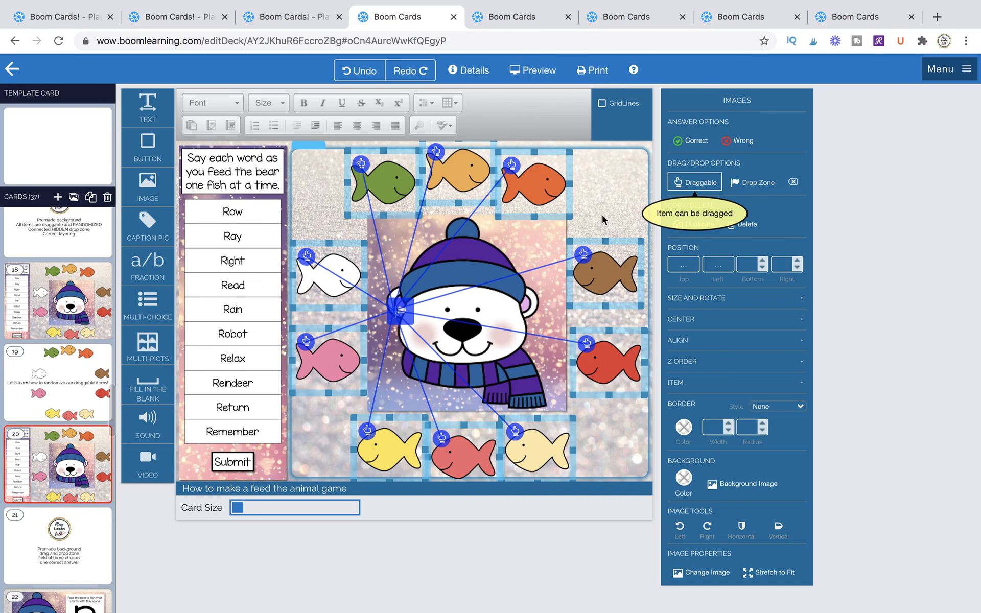
Require exactly 10 items in the drop zone over the bear's face and send it to the back.
{"action": "left_click", "coordinate": [471, 273]}
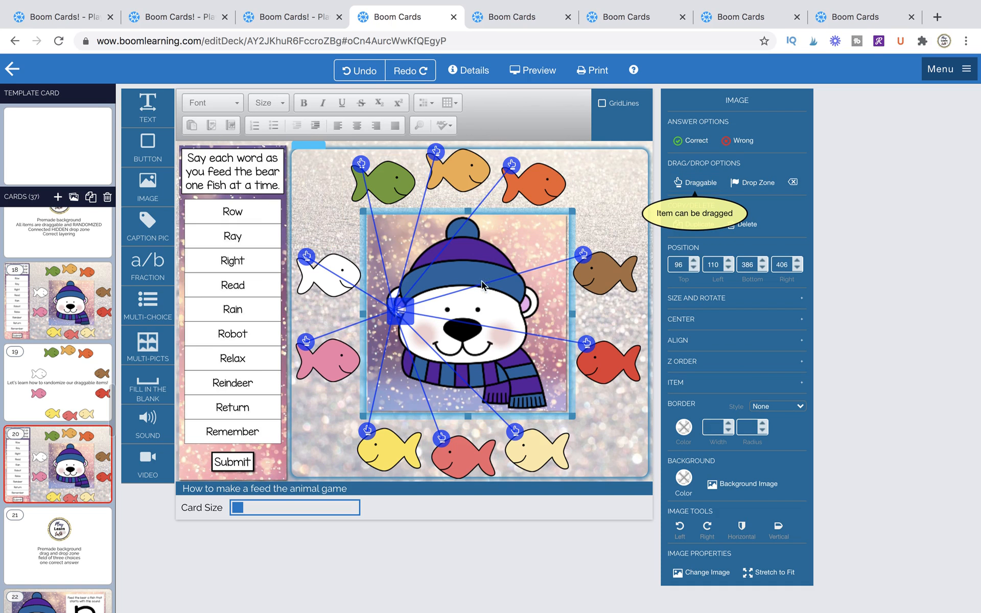
{"action": "left_click", "coordinate": [448, 330]}
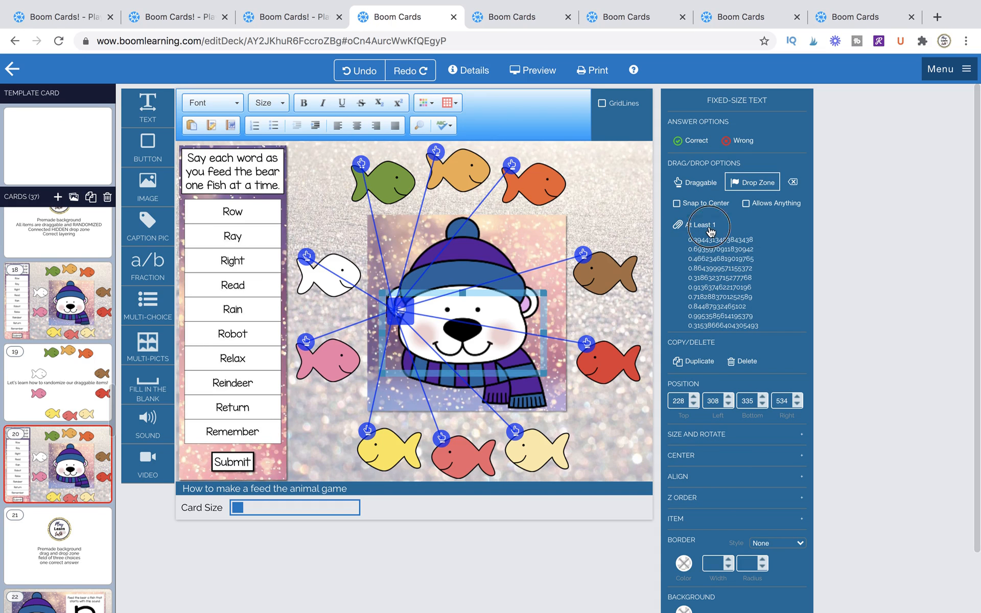
{"action": "left_click", "coordinate": [711, 229]}
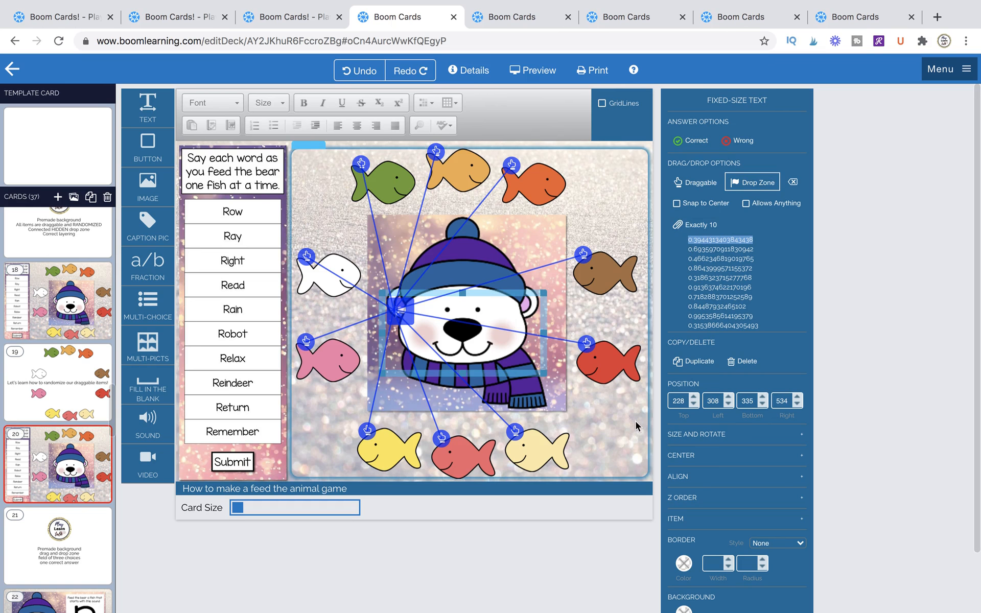
{"action": "left_click", "coordinate": [683, 497]}
{"action": "left_click", "coordinate": [683, 524]}
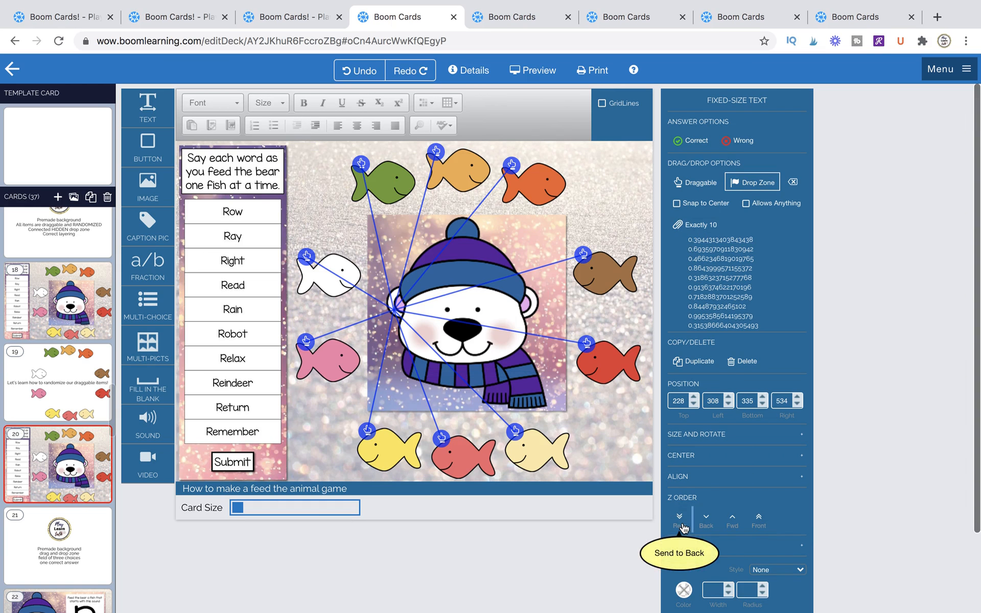
Make the bear image draggable and bring it to the front inside the fish container.
{"action": "left_click", "coordinate": [535, 243]}
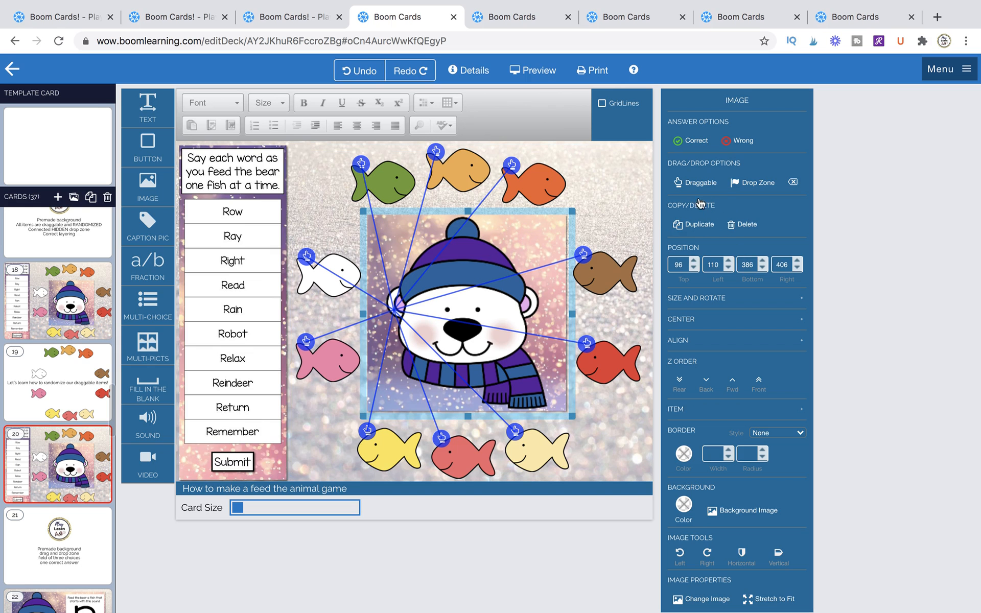
{"action": "left_click", "coordinate": [701, 183]}
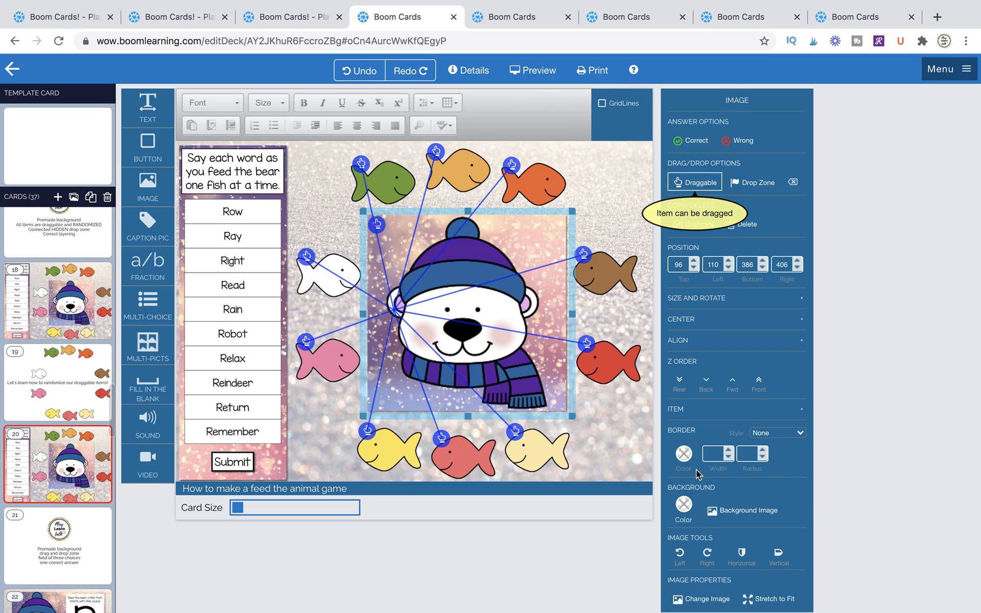
{"action": "left_click", "coordinate": [760, 386]}
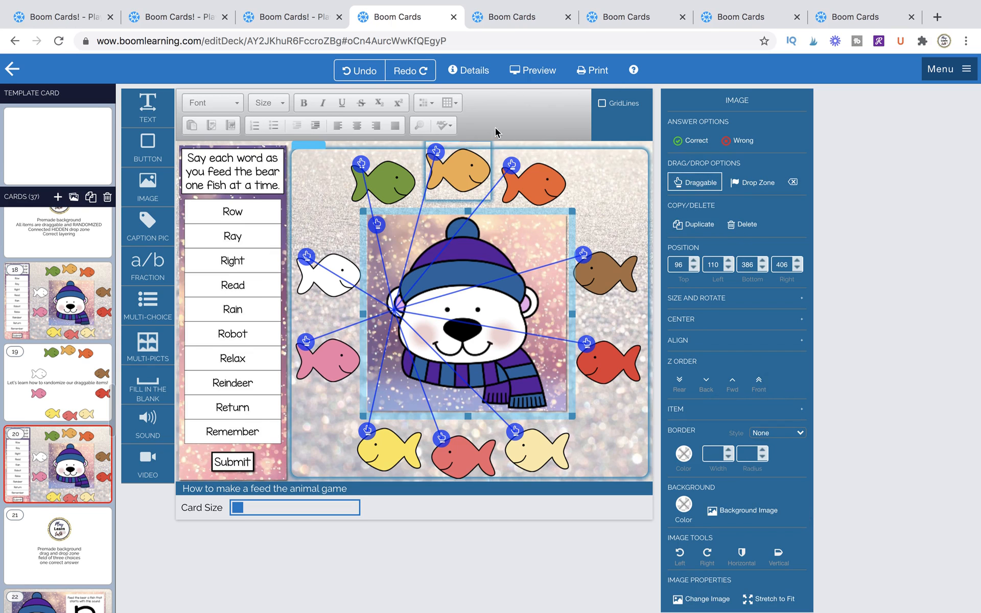
Preview the card to check how the fish and bear are arranged, and return to the editor.
{"action": "left_click", "coordinate": [533, 70]}
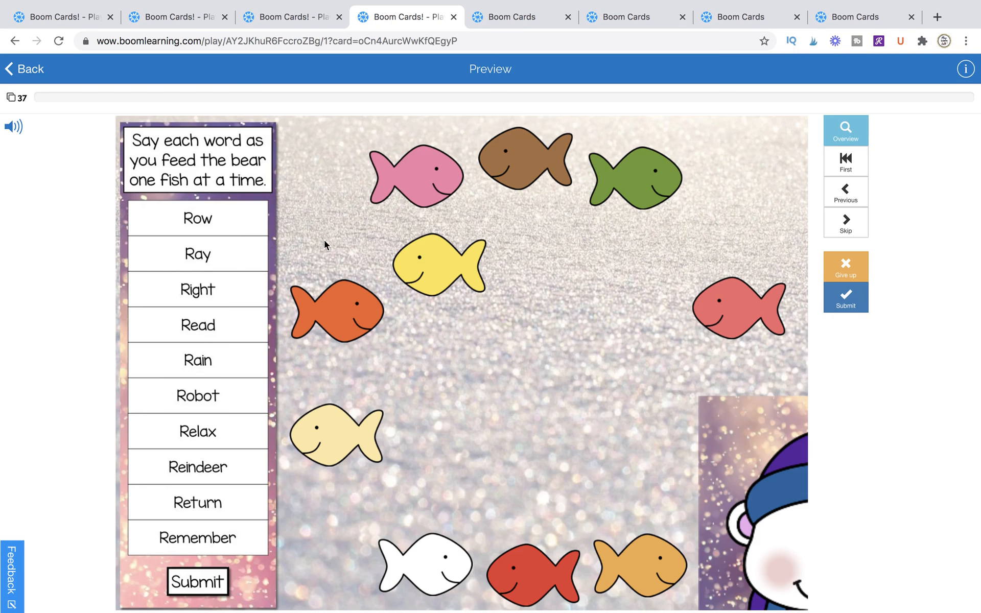
{"action": "left_click", "coordinate": [32, 69]}
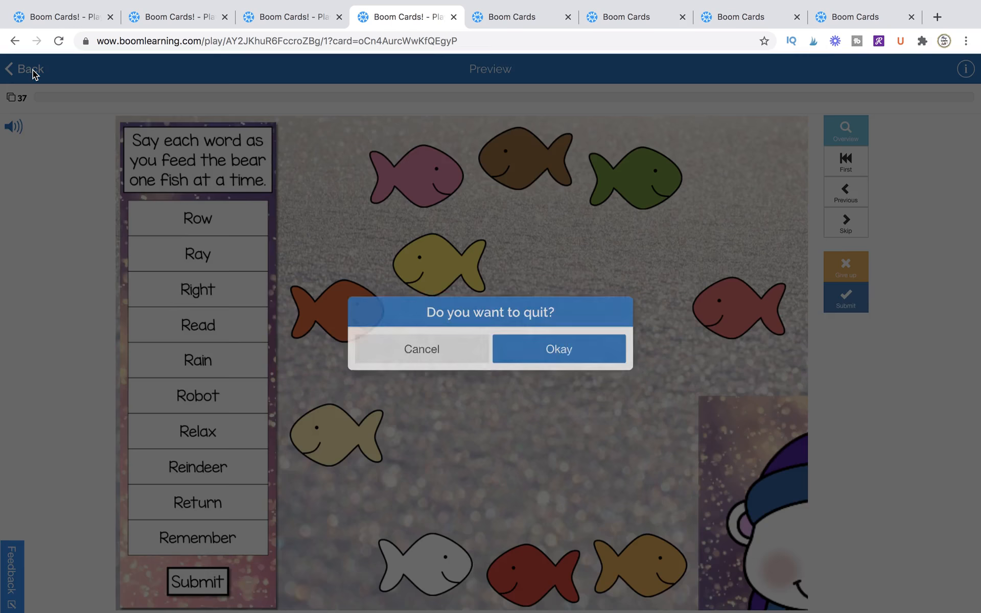
{"action": "key", "text": "Return"}
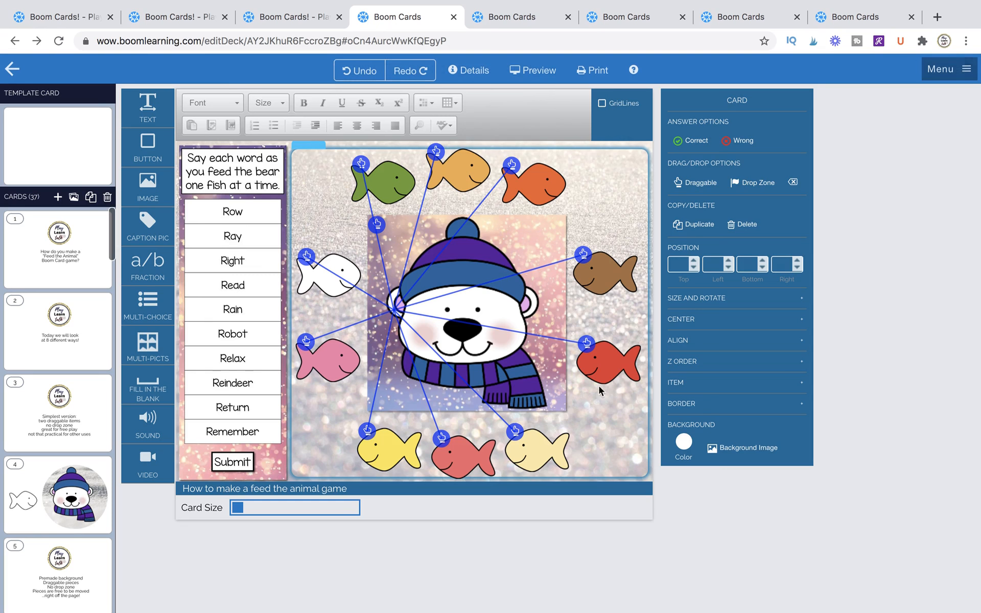
Delete the bear from the randomized container and move the container out of the way to top 271, left 181.
{"action": "left_click", "coordinate": [552, 386]}
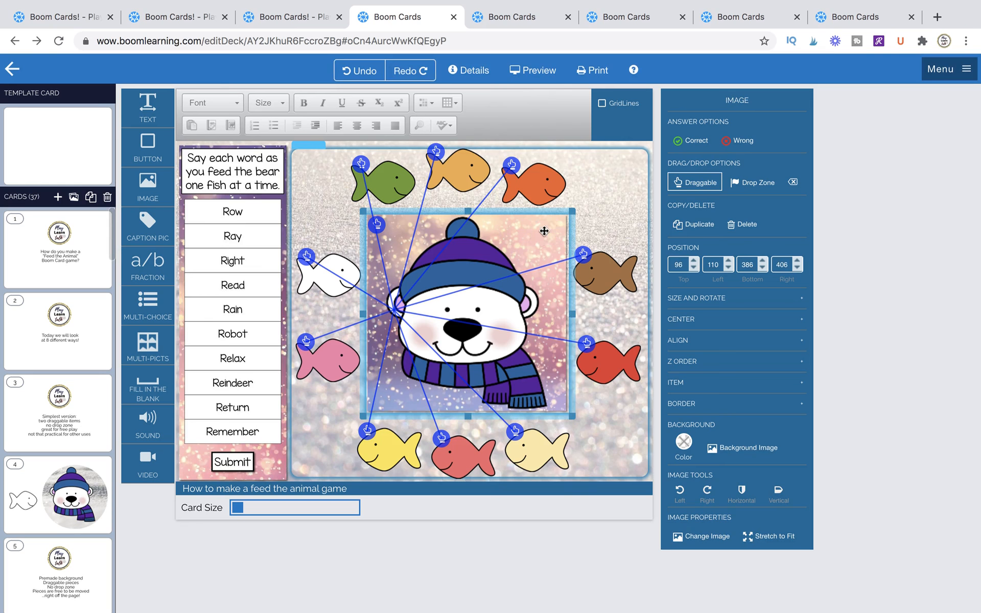
{"action": "key", "text": "Delete"}
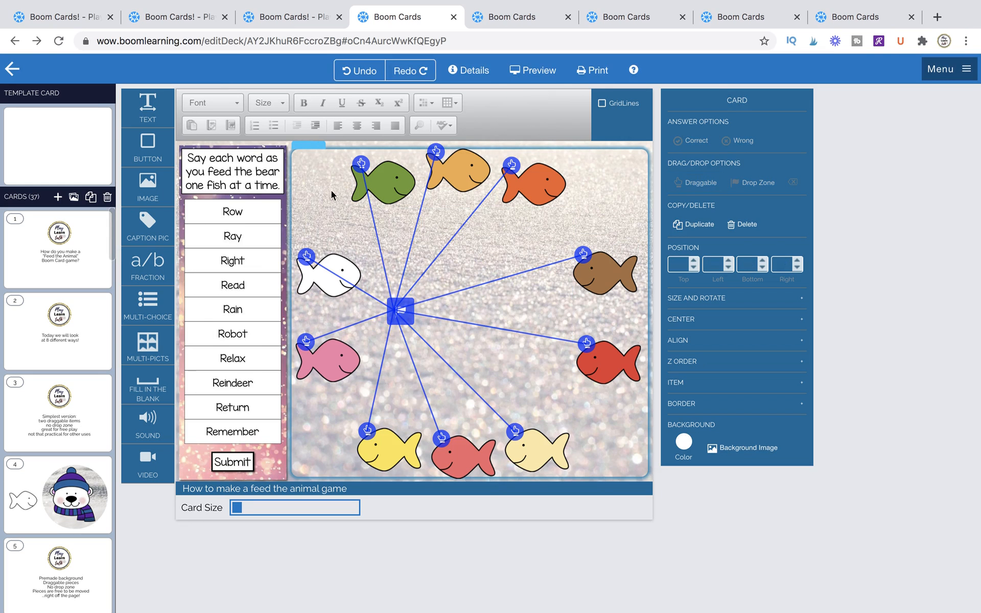
{"action": "left_click_drag", "start_coordinate": [312, 147], "coordinate": [321, 326]}
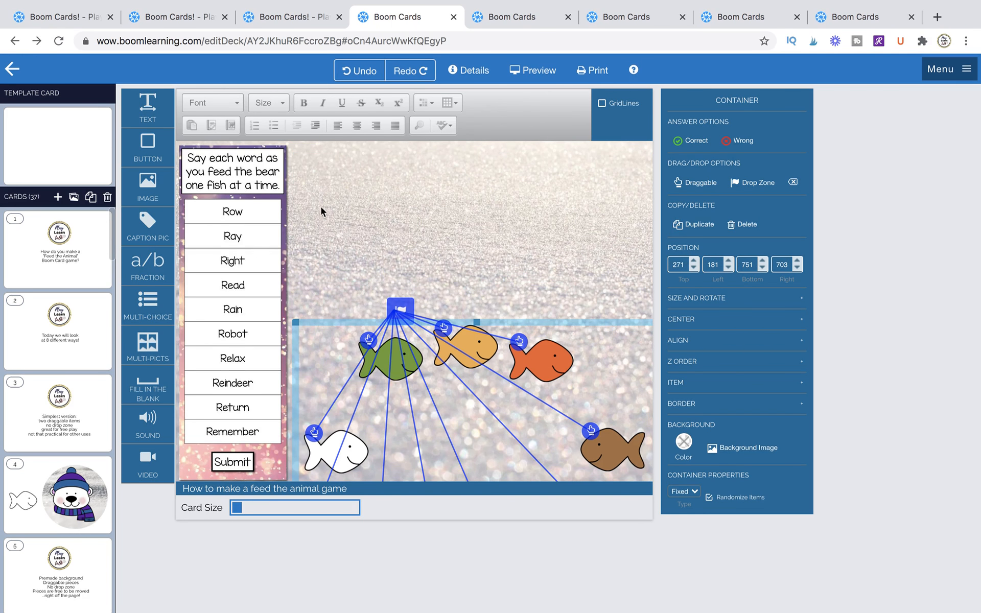
{"action": "left_click", "coordinate": [360, 229]}
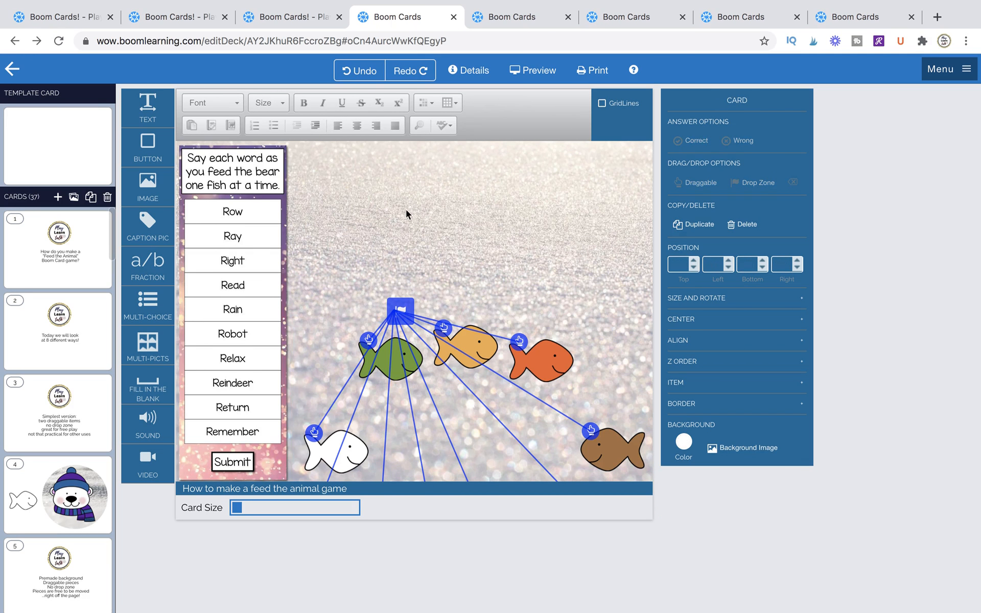
Paste the bear outside the container at about top 108, left 290, and move the fish container back to about top 16, left 173.
{"action": "key", "text": "ctrl+v"}
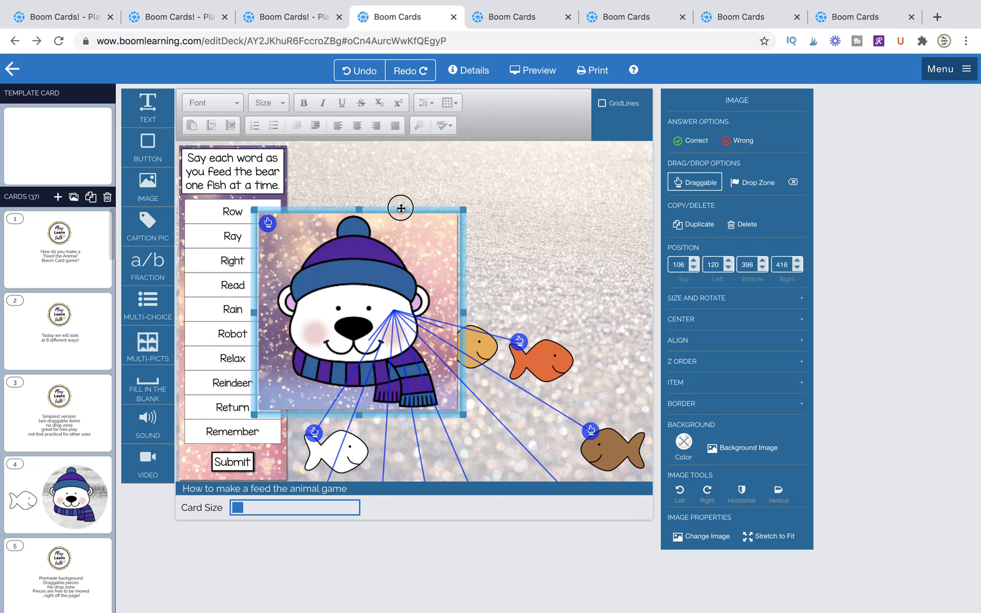
{"action": "left_click_drag", "start_coordinate": [401, 208], "coordinate": [517, 210]}
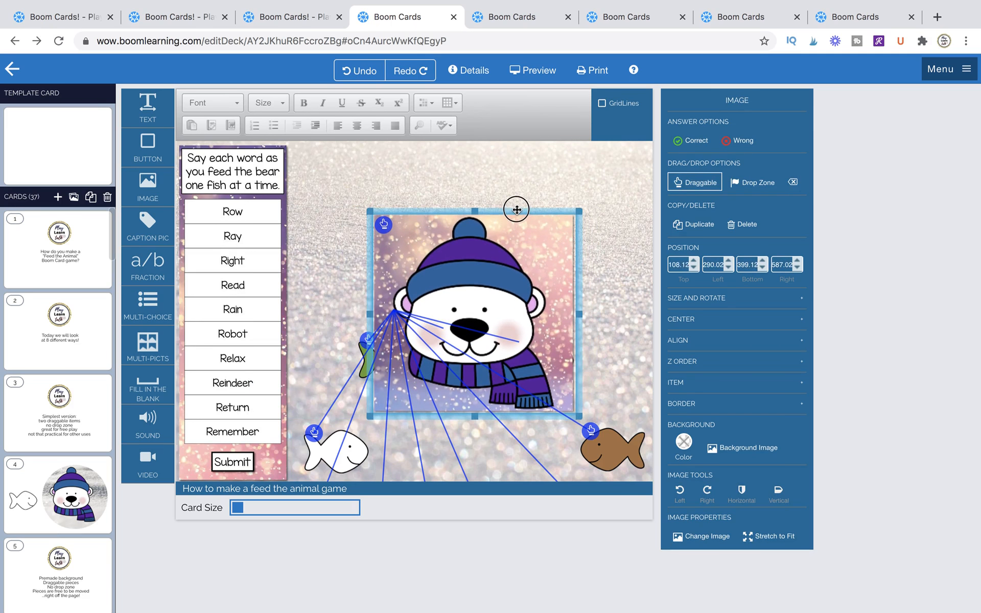
{"action": "left_click", "coordinate": [348, 365]}
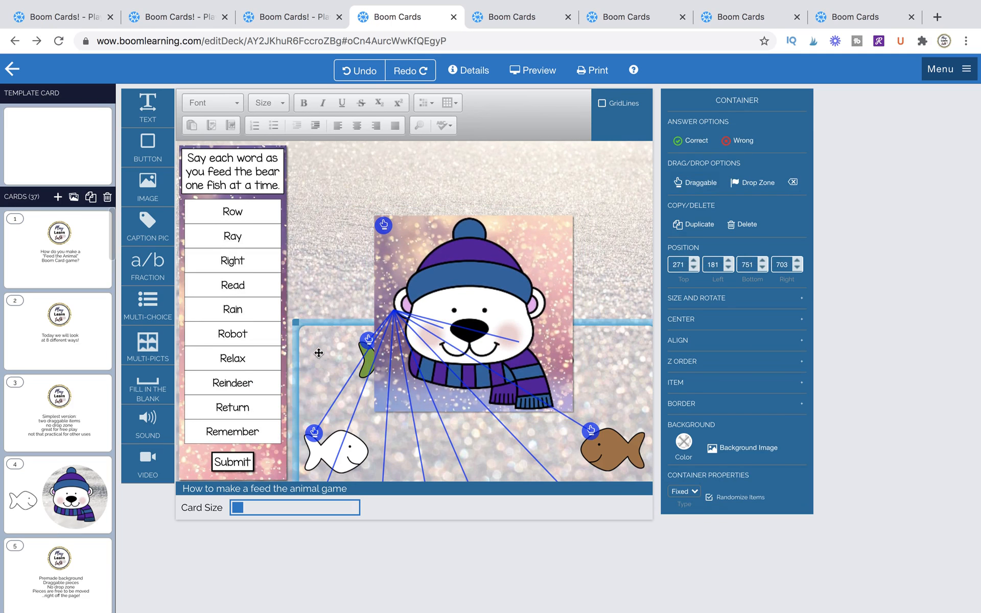
{"action": "left_click_drag", "start_coordinate": [310, 322], "coordinate": [304, 148]}
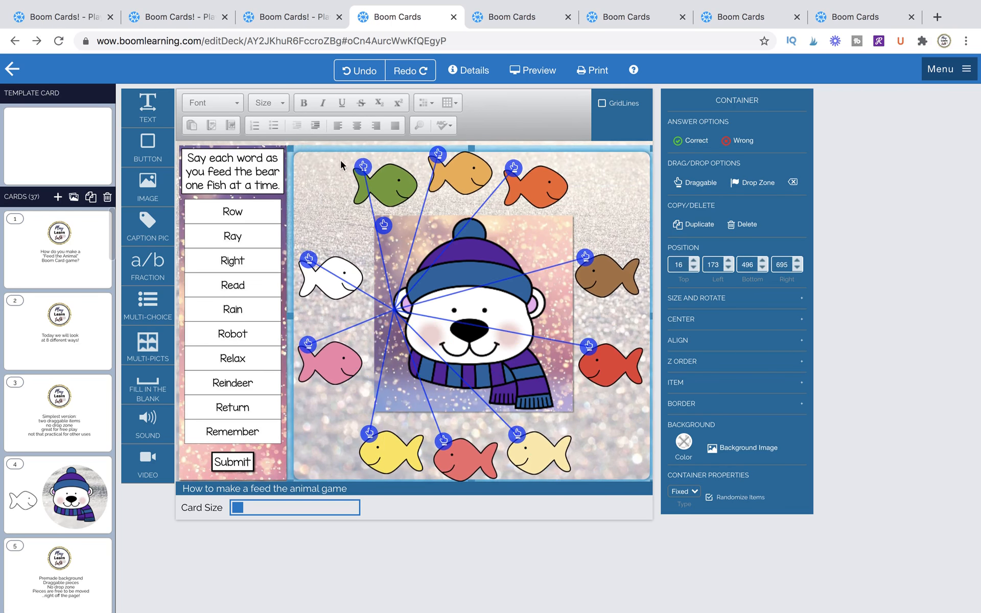
Preview the card and test the hidden drop zone by feeding several fish to the bear.
{"action": "left_click", "coordinate": [536, 72]}
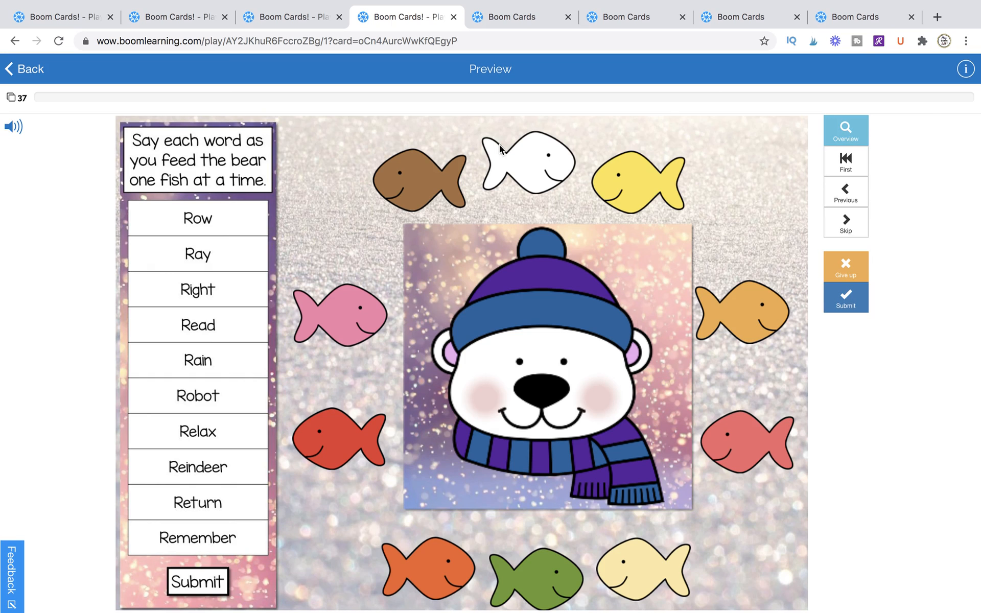
{"action": "left_click_drag", "start_coordinate": [376, 341], "coordinate": [559, 422]}
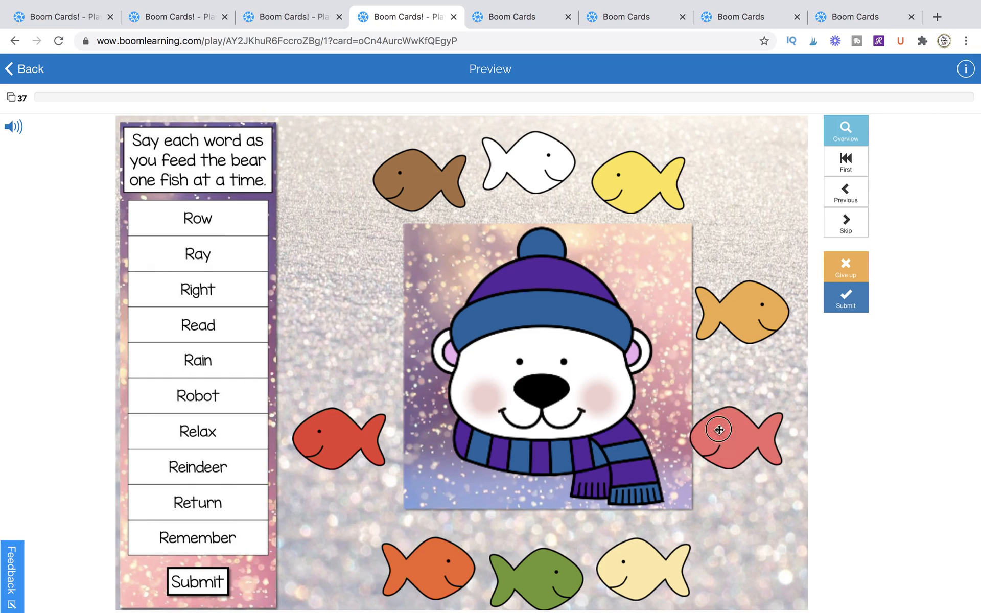
{"action": "left_click_drag", "start_coordinate": [716, 432], "coordinate": [569, 391]}
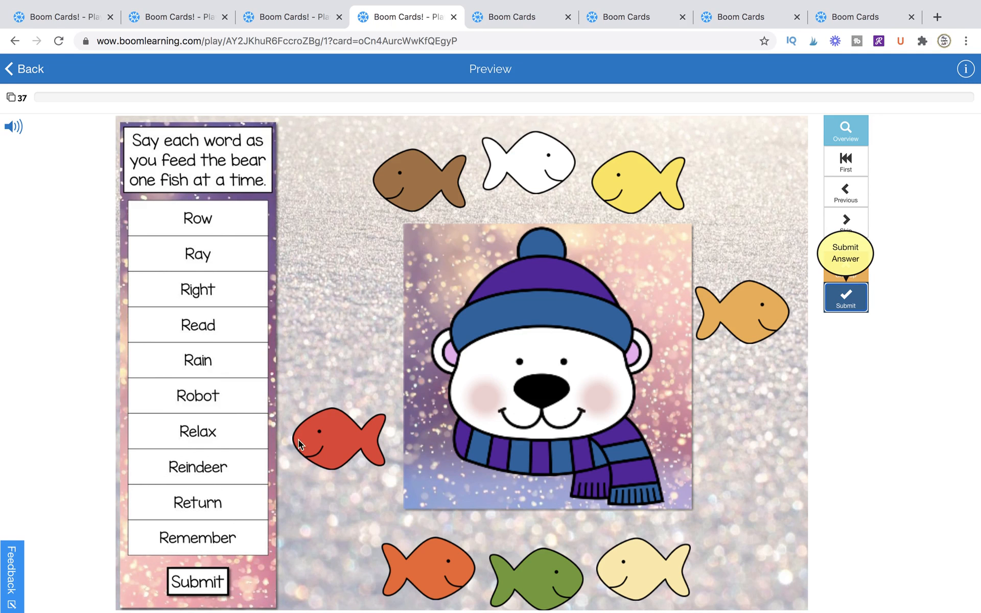
{"action": "left_click_drag", "start_coordinate": [299, 440], "coordinate": [489, 354]}
{"action": "left_click_drag", "start_coordinate": [713, 332], "coordinate": [545, 400]}
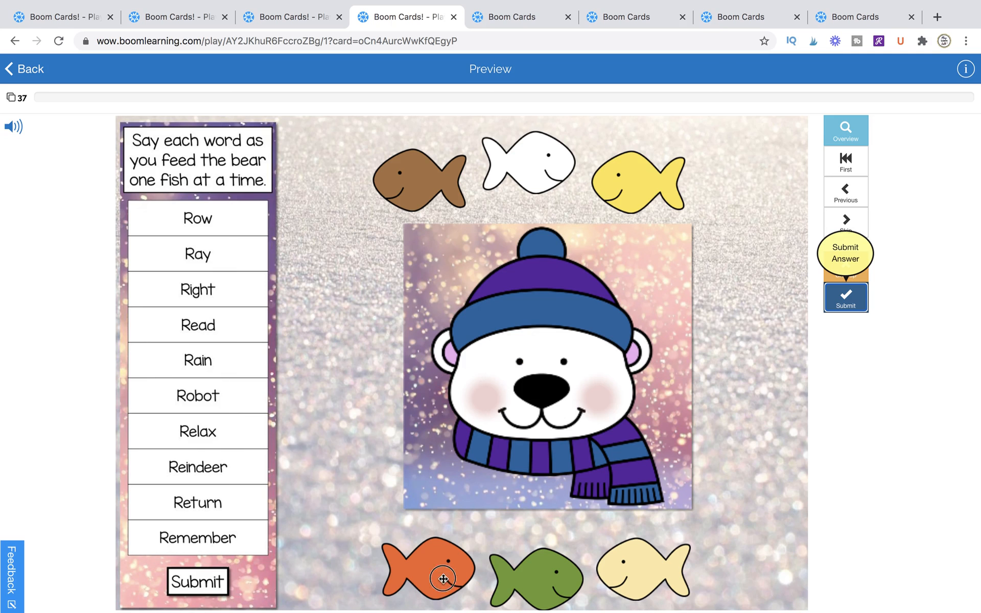
{"action": "left_click_drag", "start_coordinate": [443, 579], "coordinate": [570, 403]}
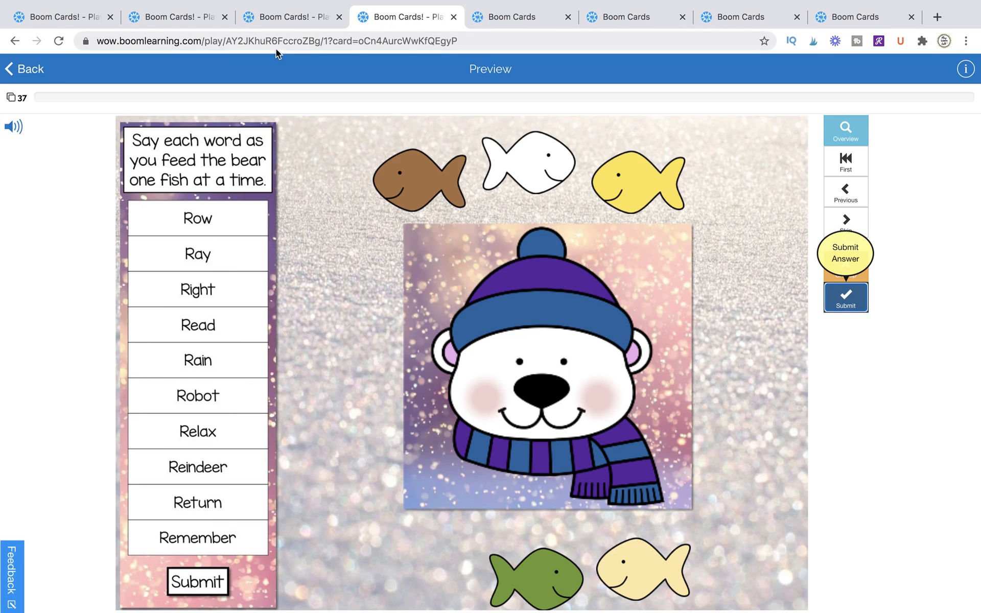
In the first preview tab, test feeding the "Read" fish to the bear on the word-labelled card and submit the answer.
{"action": "left_click", "coordinate": [77, 19]}
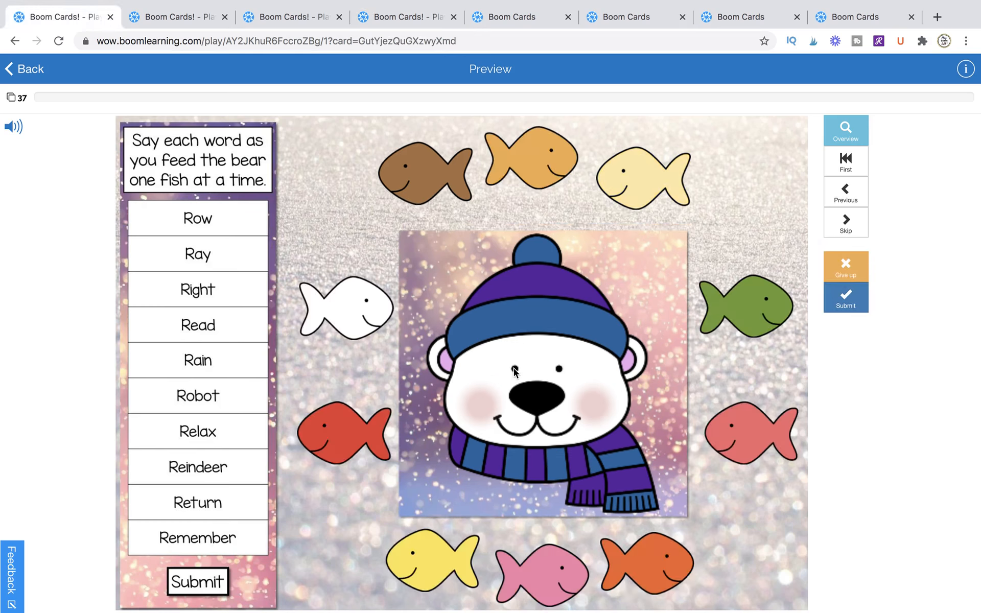
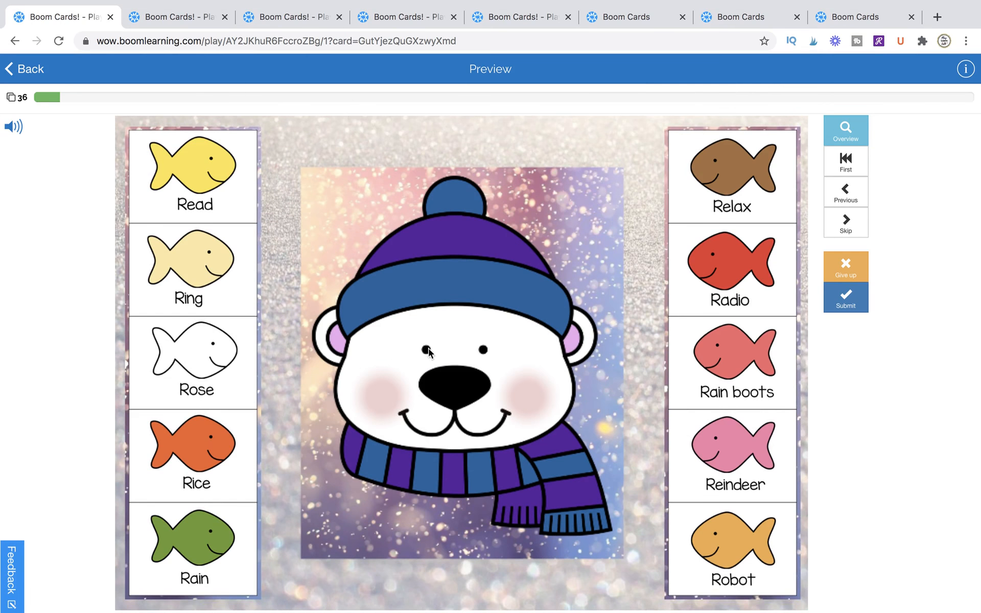
{"action": "left_click_drag", "start_coordinate": [428, 358], "coordinate": [425, 273]}
{"action": "left_click_drag", "start_coordinate": [456, 409], "coordinate": [420, 103]}
{"action": "left_click_drag", "start_coordinate": [498, 342], "coordinate": [494, 111]}
{"action": "left_click_drag", "start_coordinate": [201, 165], "coordinate": [484, 378]}
{"action": "left_click", "coordinate": [844, 307]}
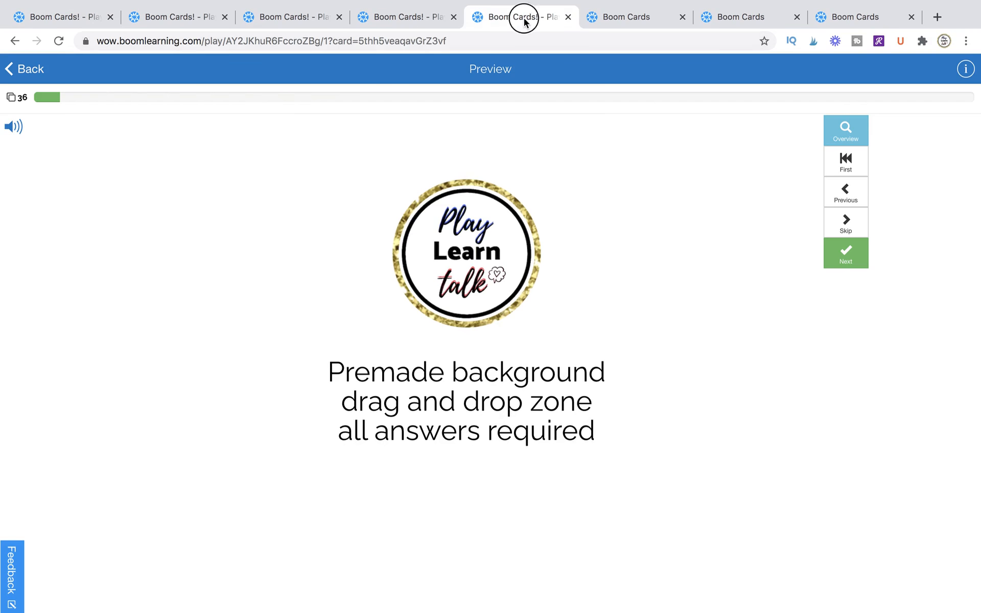
Switch to the first deck editor tab and open card 26, the all-answers-required card with the word-labelled fish.
{"action": "left_click", "coordinate": [619, 19]}
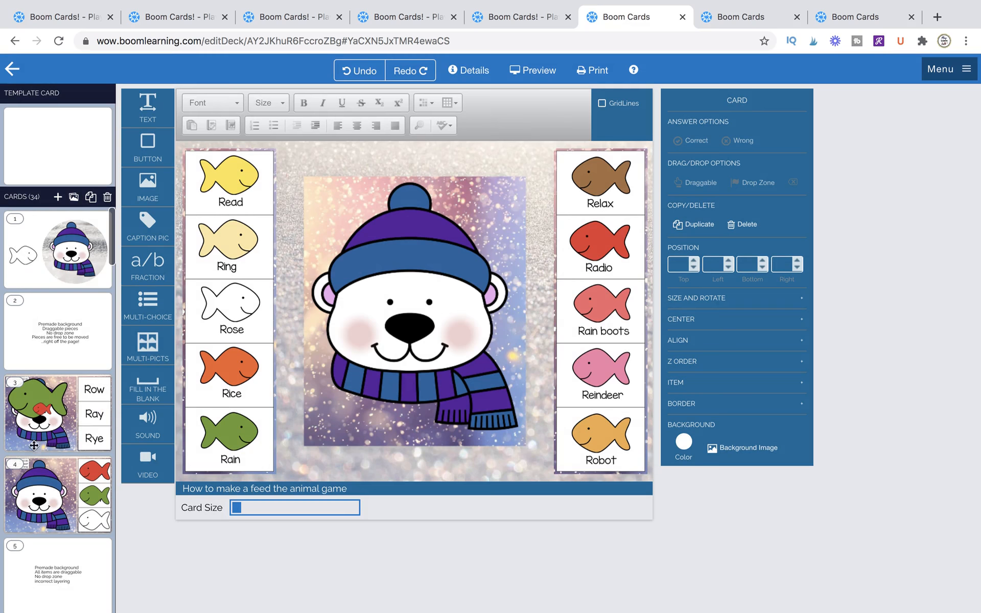
{"action": "scroll", "coordinate": [49, 470], "scroll_direction": "down", "scroll_amount": 12}
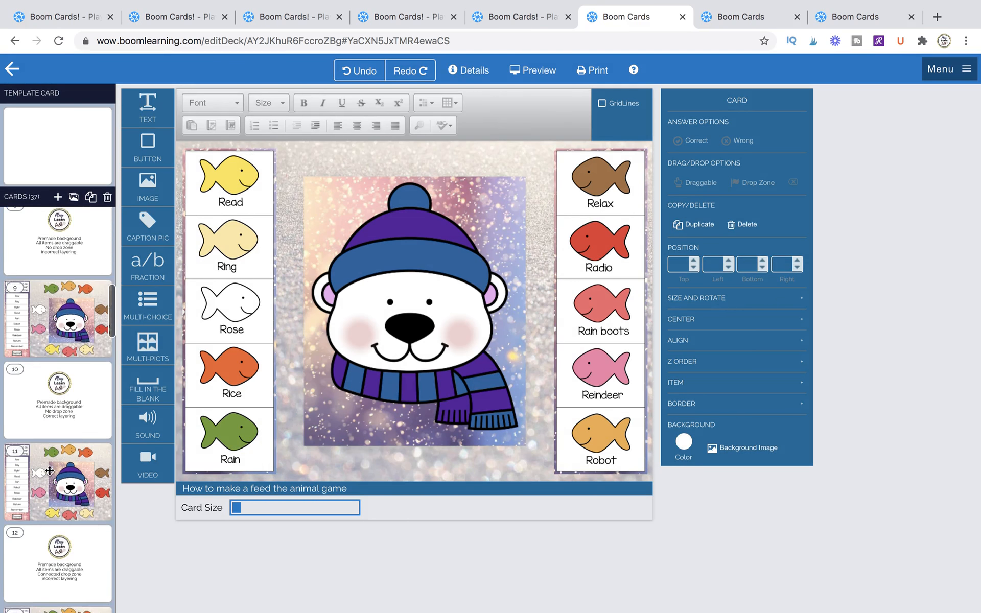
{"action": "scroll", "coordinate": [49, 470], "scroll_direction": "down", "scroll_amount": 6}
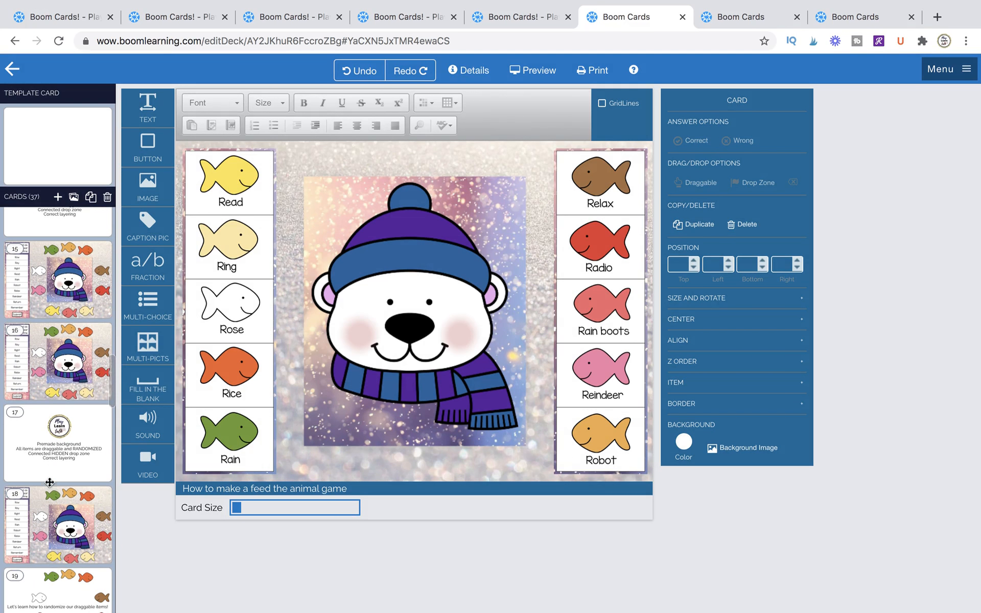
{"action": "scroll", "coordinate": [56, 529], "scroll_direction": "down", "scroll_amount": 1}
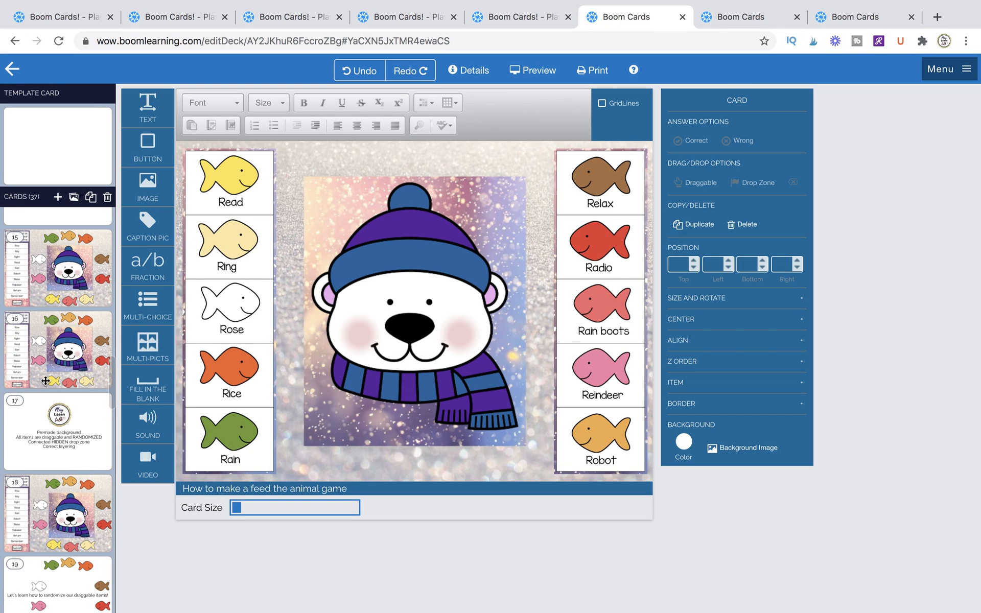
{"action": "scroll", "coordinate": [46, 381], "scroll_direction": "down", "scroll_amount": 10}
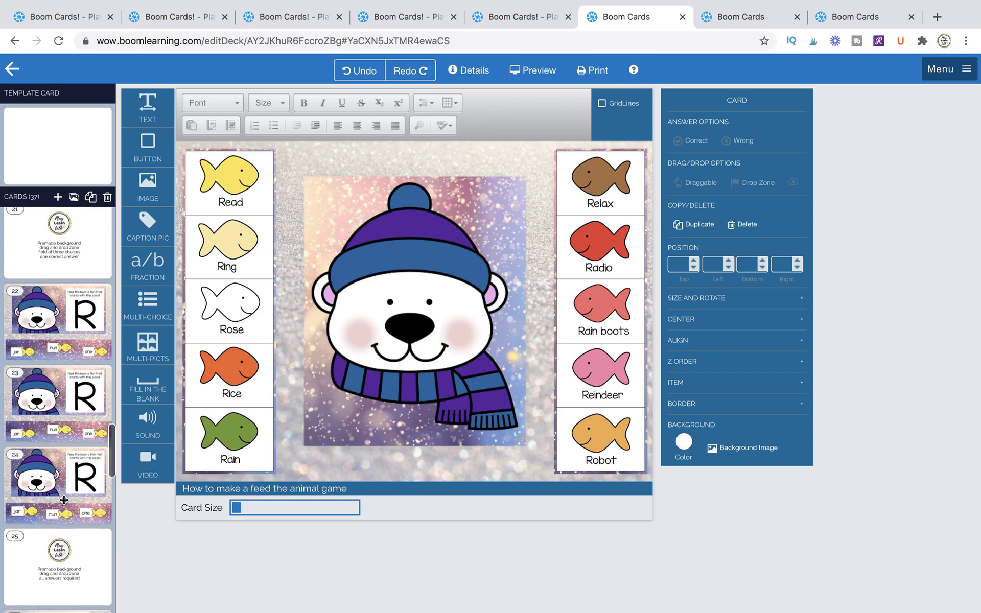
{"action": "scroll", "coordinate": [63, 500], "scroll_direction": "down", "scroll_amount": 8}
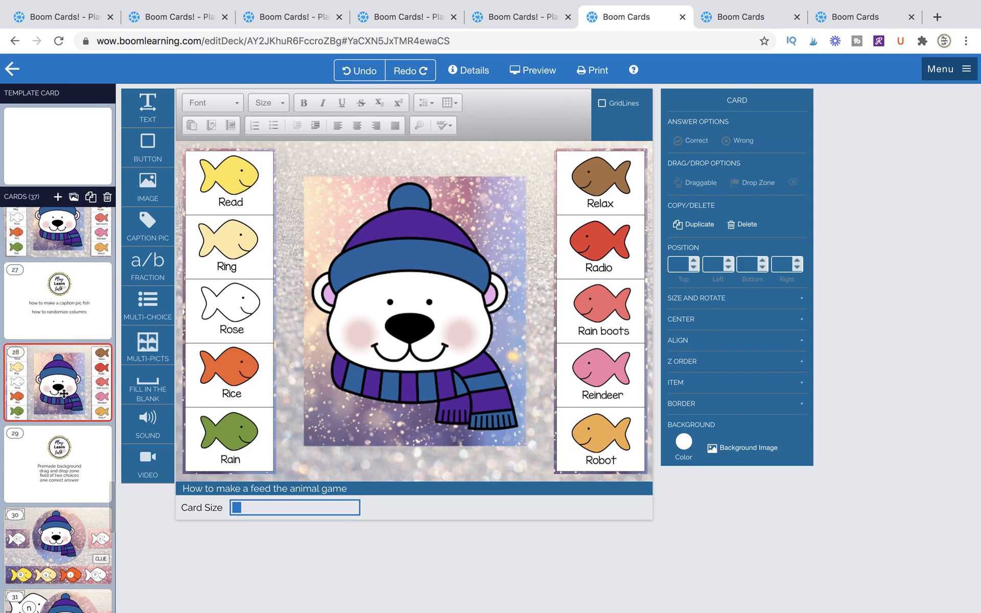
{"action": "left_click", "coordinate": [70, 247]}
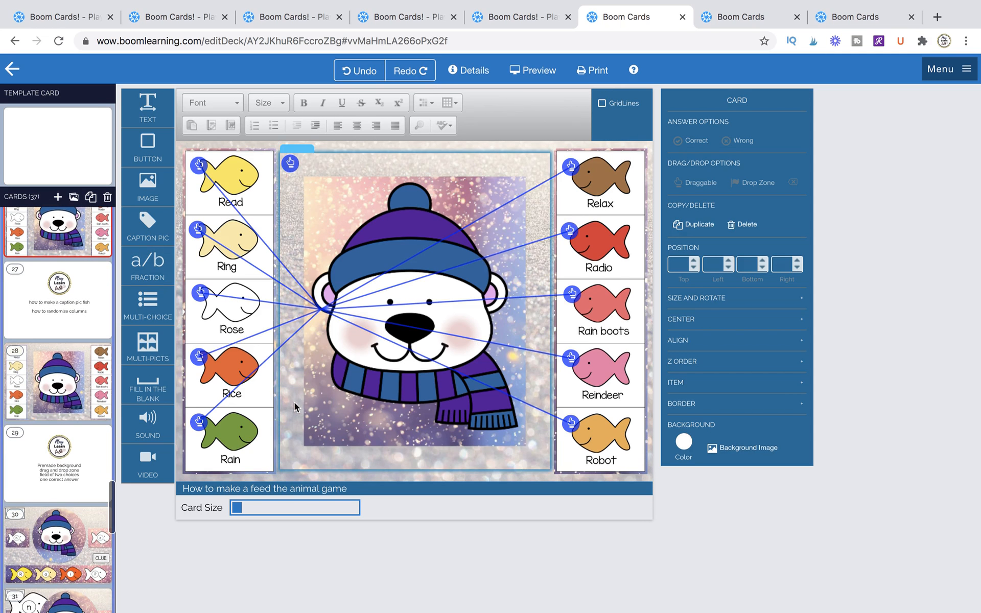
On card 26, bring the bear image to the front of the stacking order.
{"action": "left_click", "coordinate": [360, 389]}
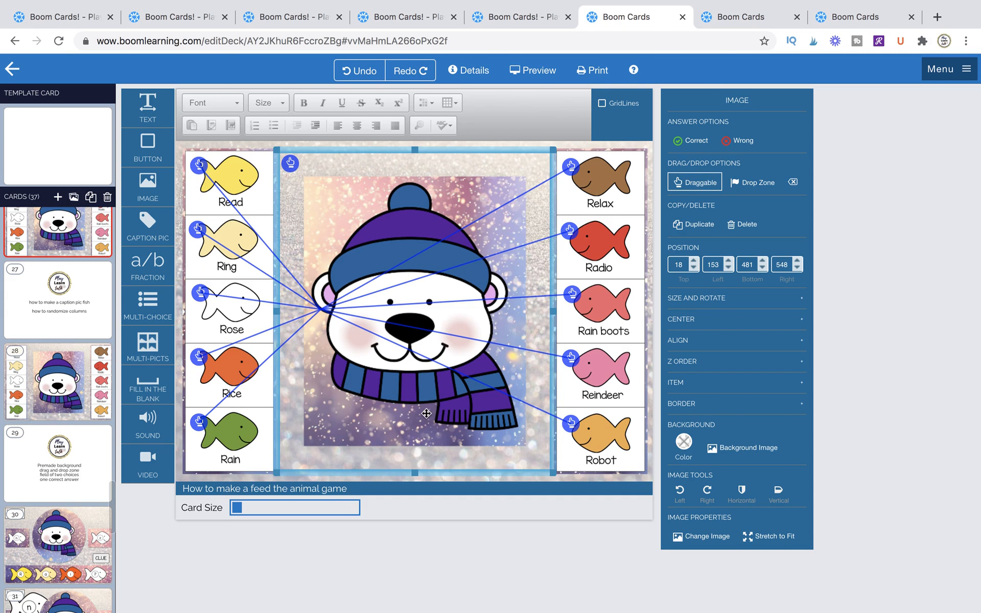
{"action": "left_click", "coordinate": [704, 365]}
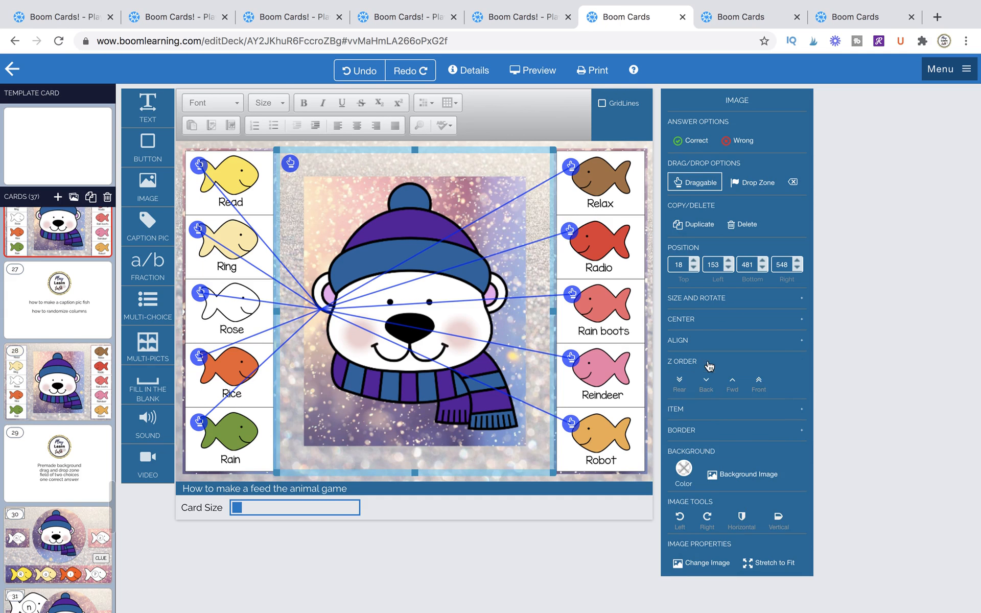
{"action": "left_click", "coordinate": [765, 389]}
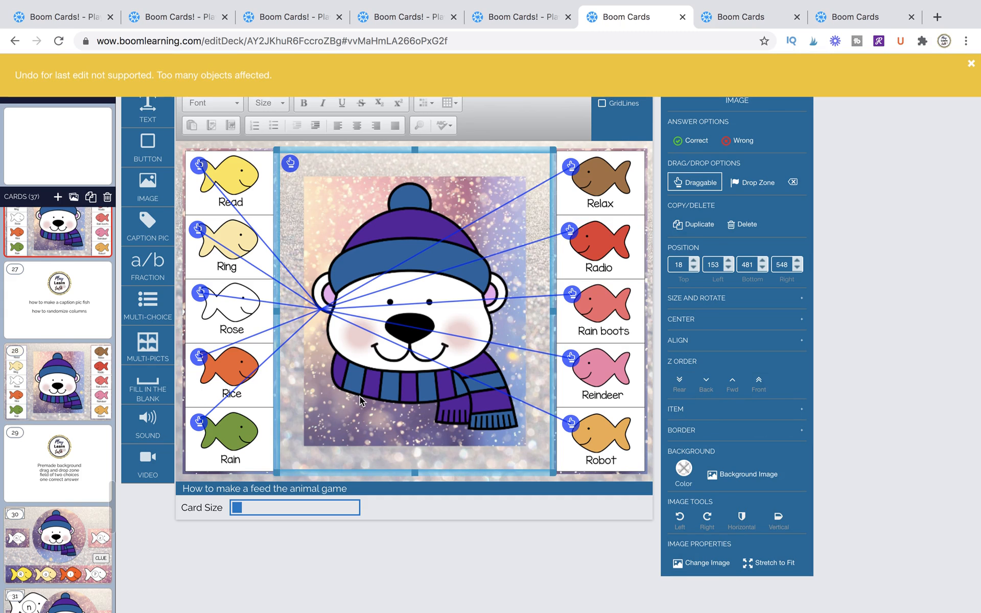
{"action": "left_click", "coordinate": [971, 64]}
{"action": "left_click", "coordinate": [82, 227]}
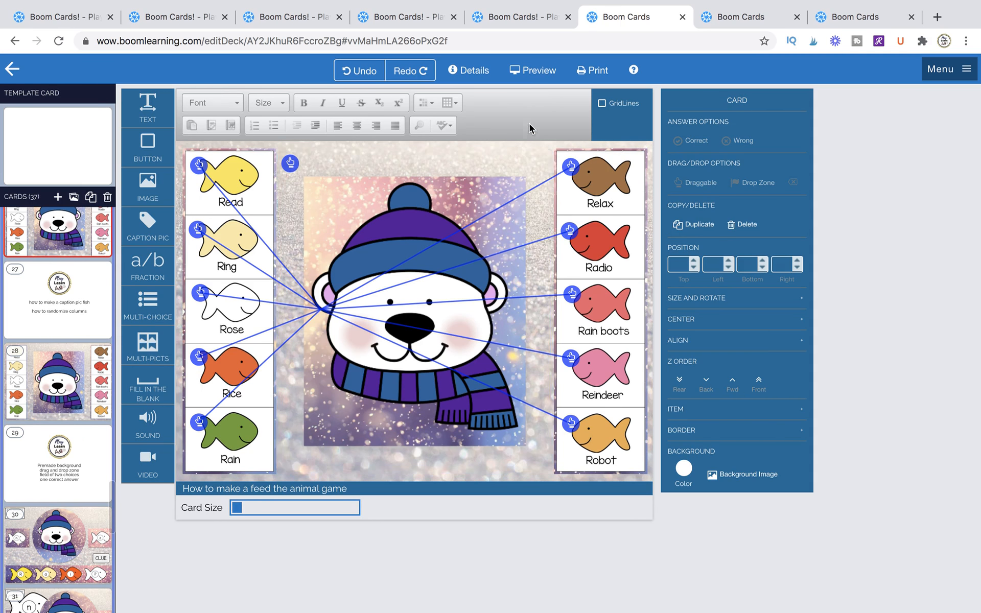
Change the required-answers setting of the drop zone hidden behind the bear, moving the bear aside and back to about top 17, left 153.
{"action": "left_click_drag", "start_coordinate": [398, 214], "coordinate": [391, 420]}
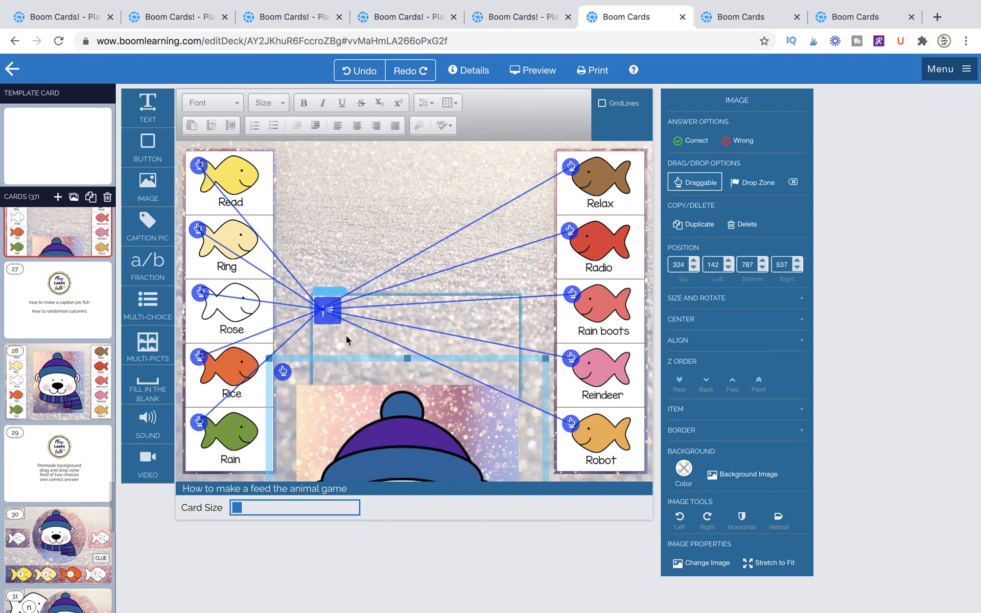
{"action": "left_click", "coordinate": [327, 307]}
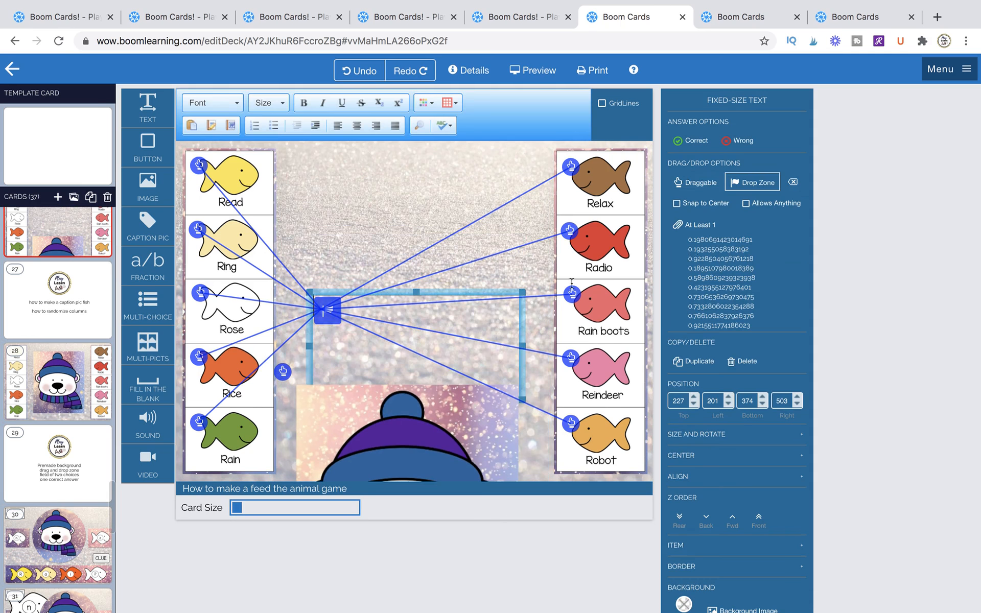
{"action": "left_click", "coordinate": [718, 226]}
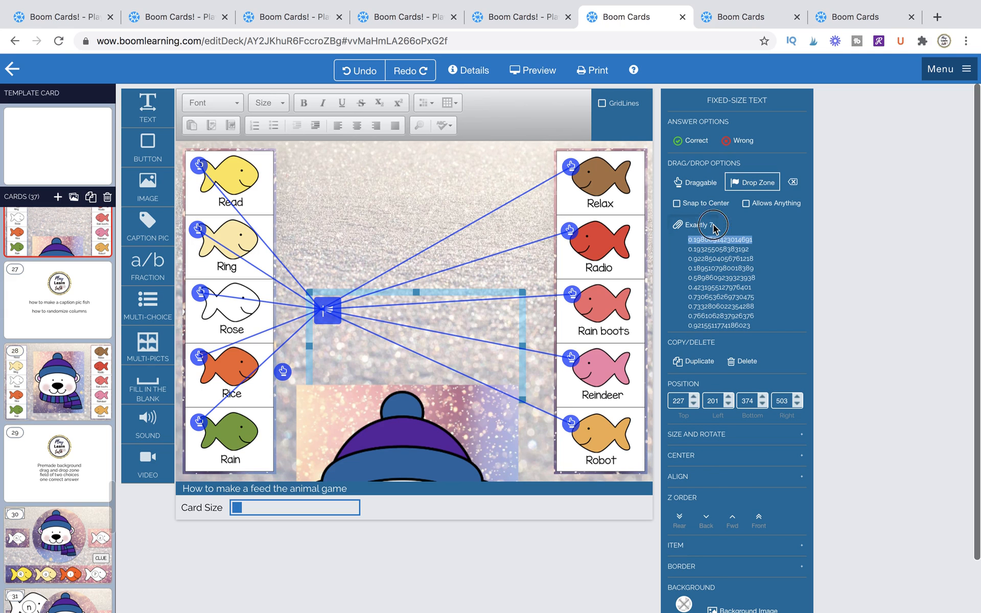
{"action": "double_click", "coordinate": [713, 227]}
{"action": "left_click_drag", "start_coordinate": [449, 429], "coordinate": [456, 224]}
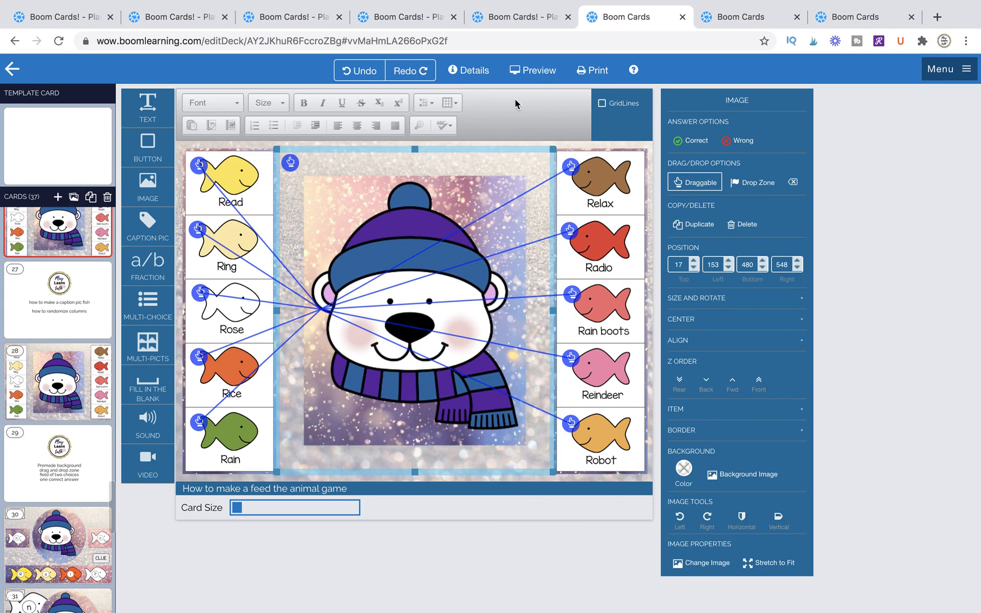
Preview card 26, submit with only the "Read" fish fed to the bear, feed it "Ring" too, and return to the editor.
{"action": "left_click", "coordinate": [533, 70]}
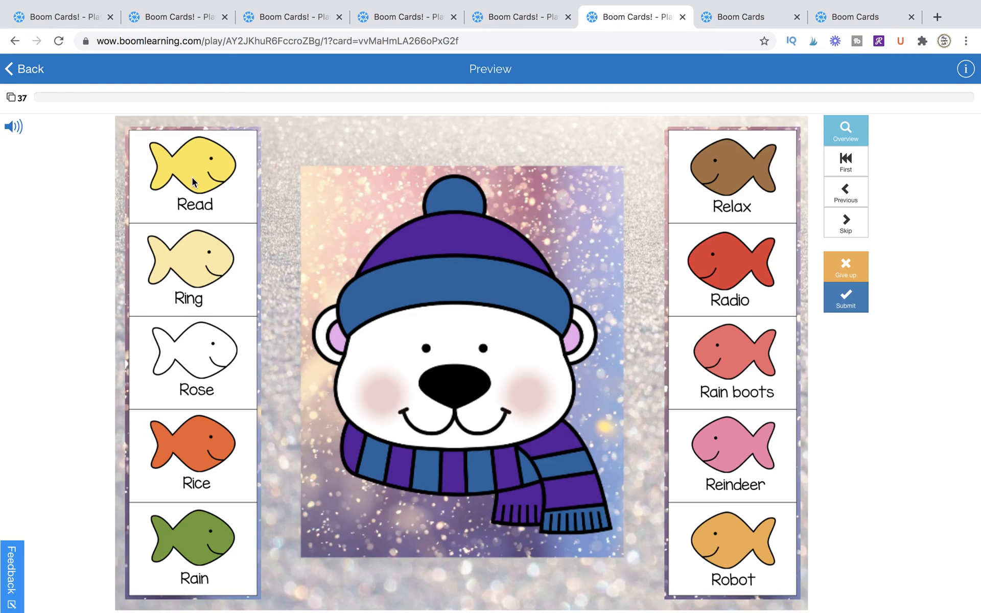
{"action": "left_click_drag", "start_coordinate": [193, 181], "coordinate": [451, 409]}
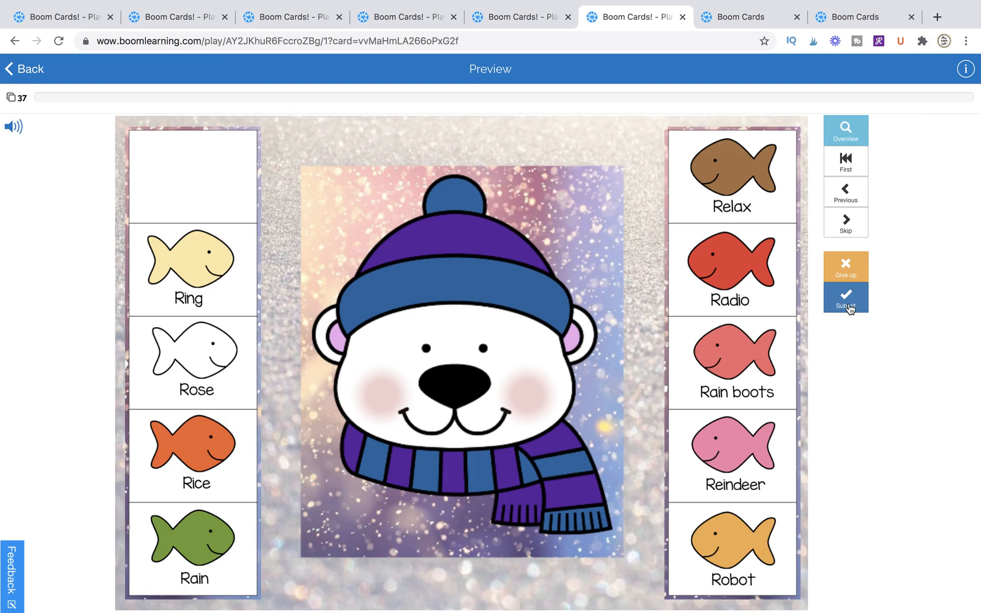
{"action": "left_click", "coordinate": [849, 307]}
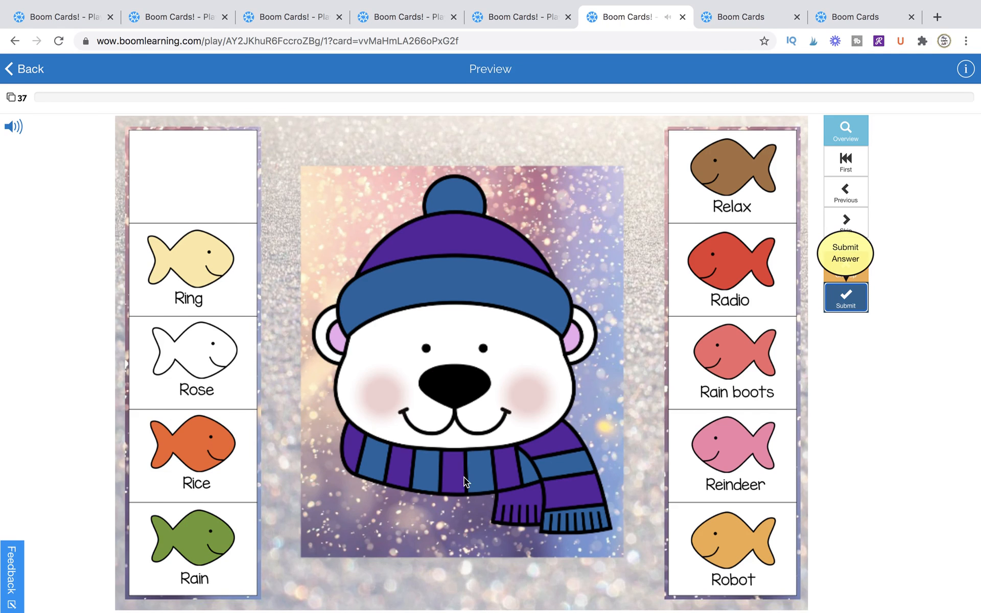
{"action": "mouse_move", "coordinate": [502, 397]}
{"action": "left_mouse_down"}
{"action": "mouse_move", "coordinate": [62, 424]}
{"action": "mouse_move", "coordinate": [363, 313]}
{"action": "mouse_move", "coordinate": [505, 414]}
{"action": "mouse_move", "coordinate": [495, 395]}
{"action": "left_mouse_up"}
{"action": "mouse_move", "coordinate": [205, 266]}
{"action": "left_mouse_down"}
{"action": "mouse_move", "coordinate": [197, 167]}
{"action": "mouse_move", "coordinate": [210, 197]}
{"action": "mouse_move", "coordinate": [200, 279]}
{"action": "mouse_move", "coordinate": [210, 267]}
{"action": "left_mouse_up"}
{"action": "left_click_drag", "start_coordinate": [211, 244], "coordinate": [508, 394]}
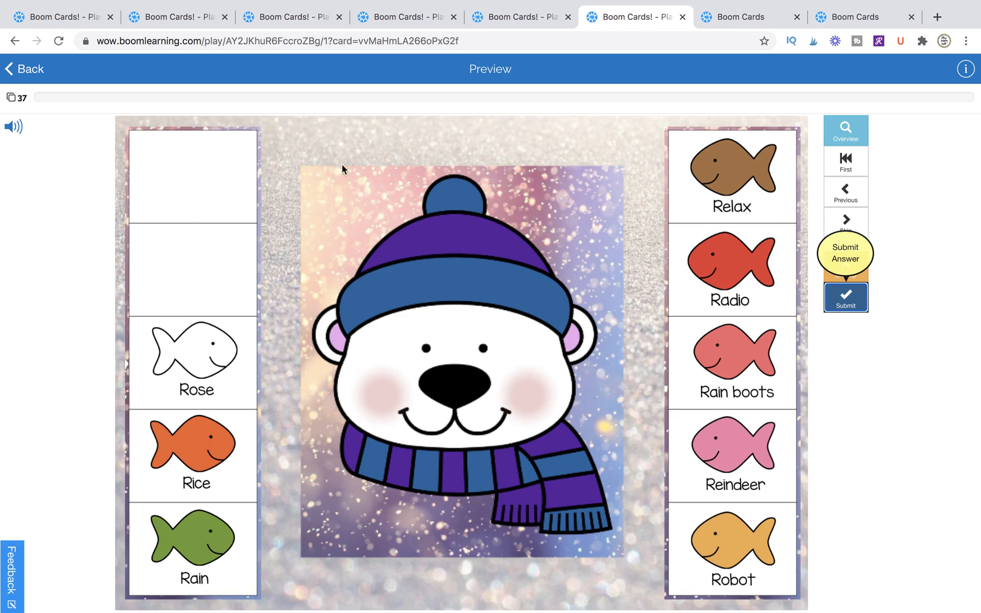
{"action": "left_click", "coordinate": [23, 71]}
{"action": "key", "text": "Return"}
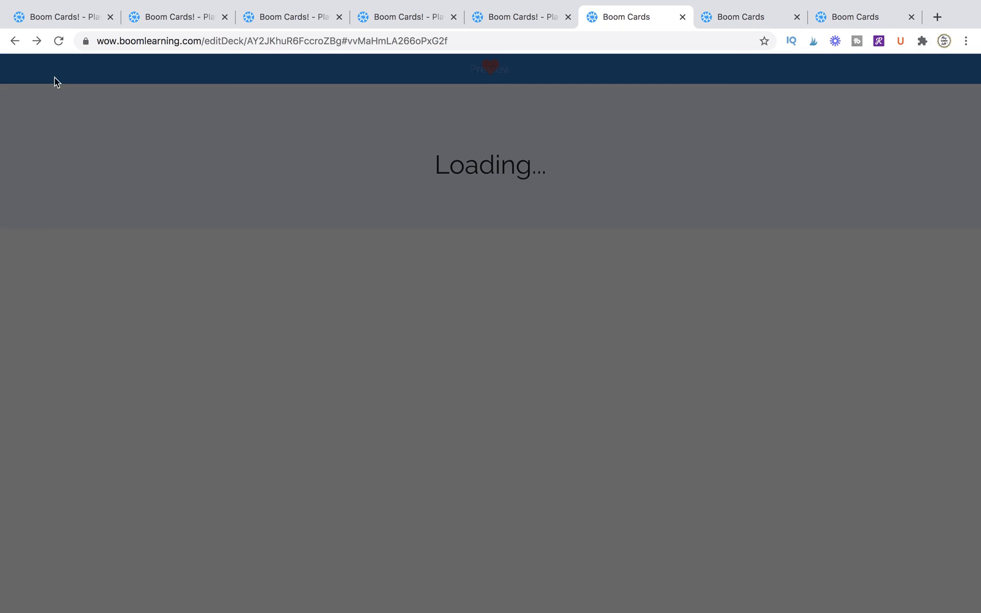
Open card 28 and inspect how its captioned "Read" fish is built.
{"action": "scroll", "coordinate": [46, 493], "scroll_direction": "down", "scroll_amount": 20}
{"action": "scroll", "coordinate": [45, 493], "scroll_direction": "down", "scroll_amount": 7}
{"action": "scroll", "coordinate": [45, 493], "scroll_direction": "down", "scroll_amount": 5}
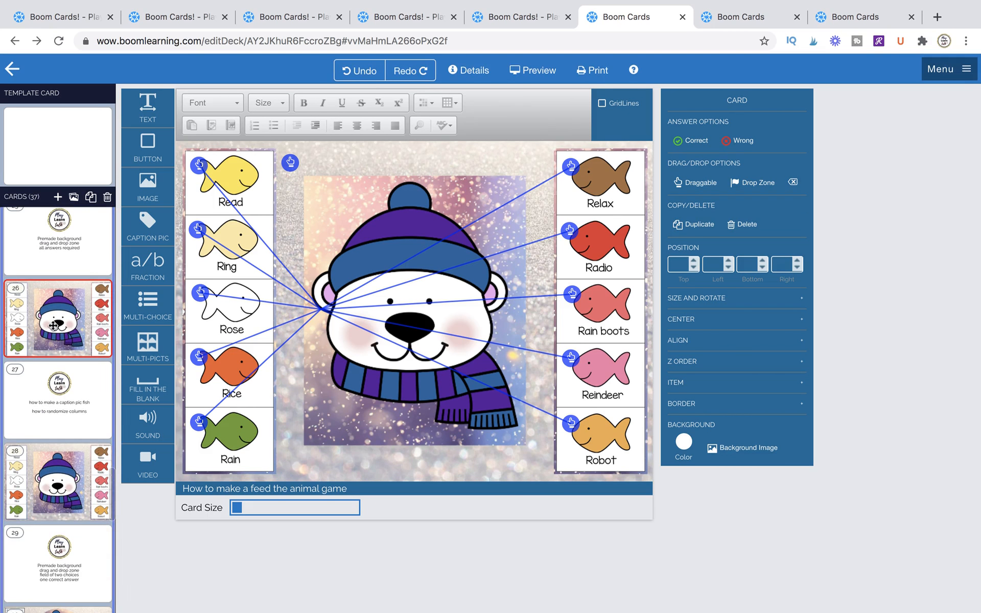
{"action": "left_click", "coordinate": [50, 478]}
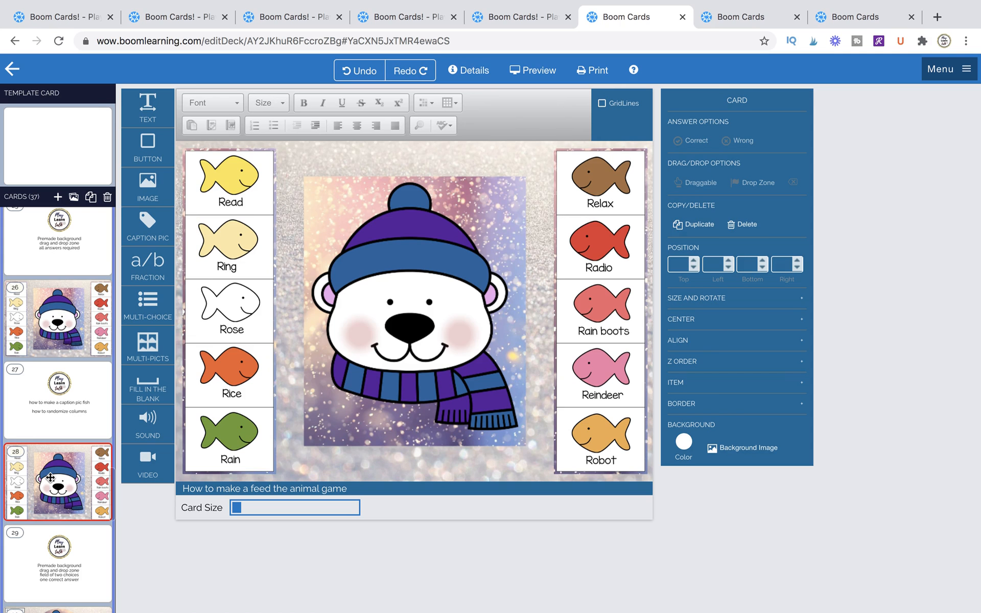
{"action": "left_click", "coordinate": [241, 197]}
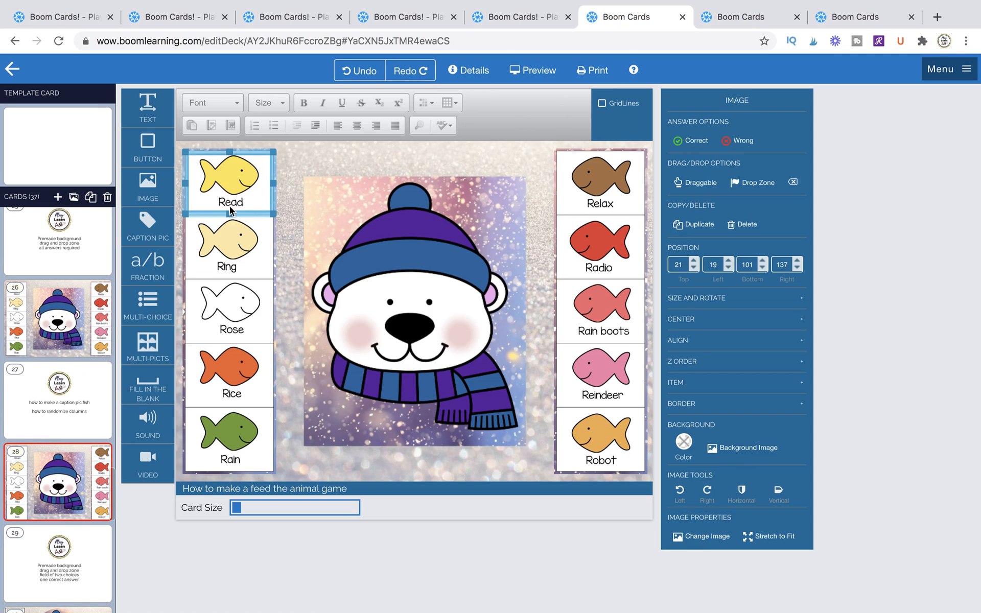
Add a blank card after card 27 and place a caption pic on it at about top 154, left 228.
{"action": "left_click", "coordinate": [84, 428]}
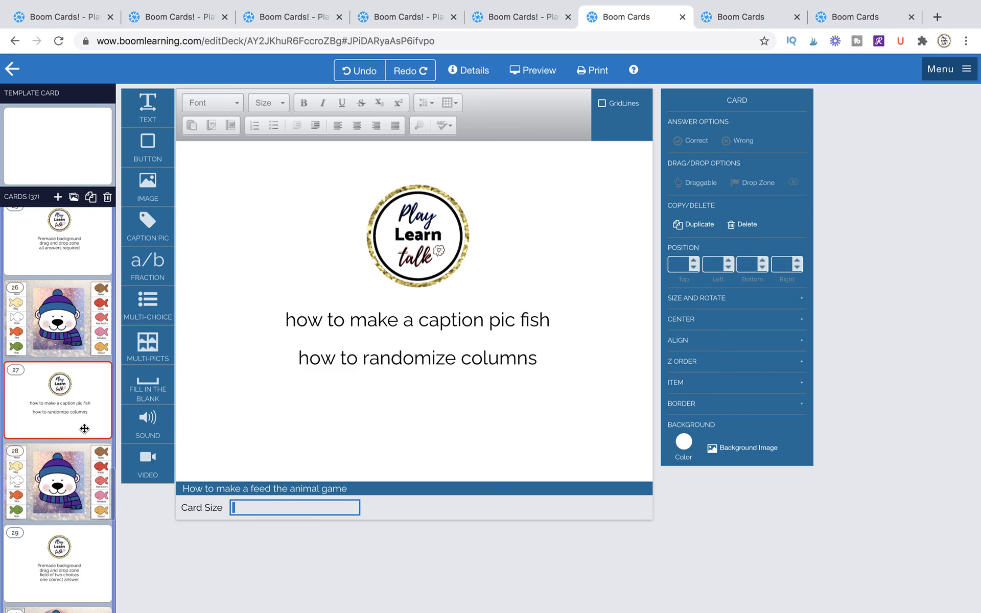
{"action": "left_click", "coordinate": [57, 199]}
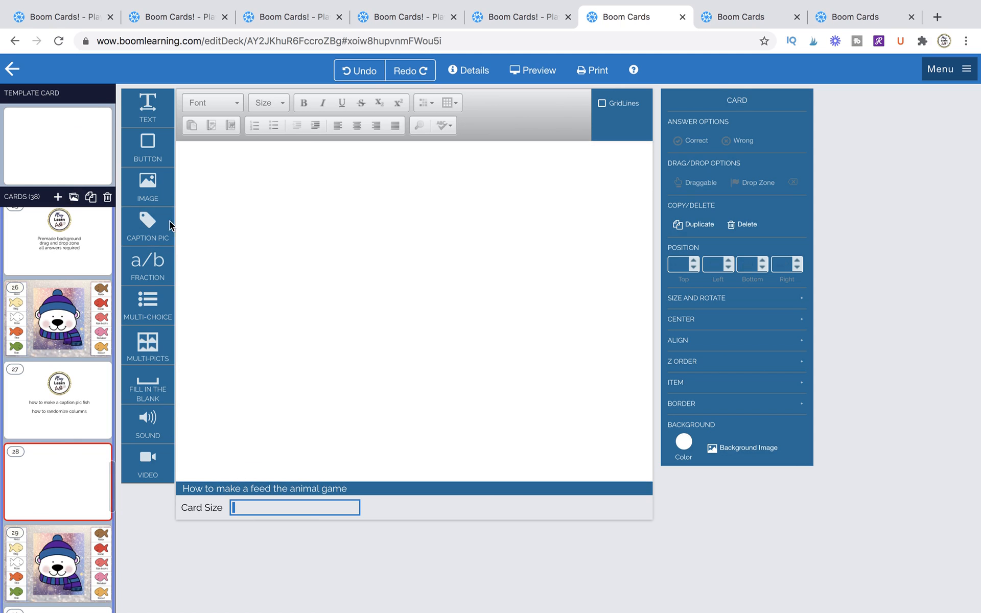
{"action": "left_click_drag", "start_coordinate": [172, 224], "coordinate": [401, 295]}
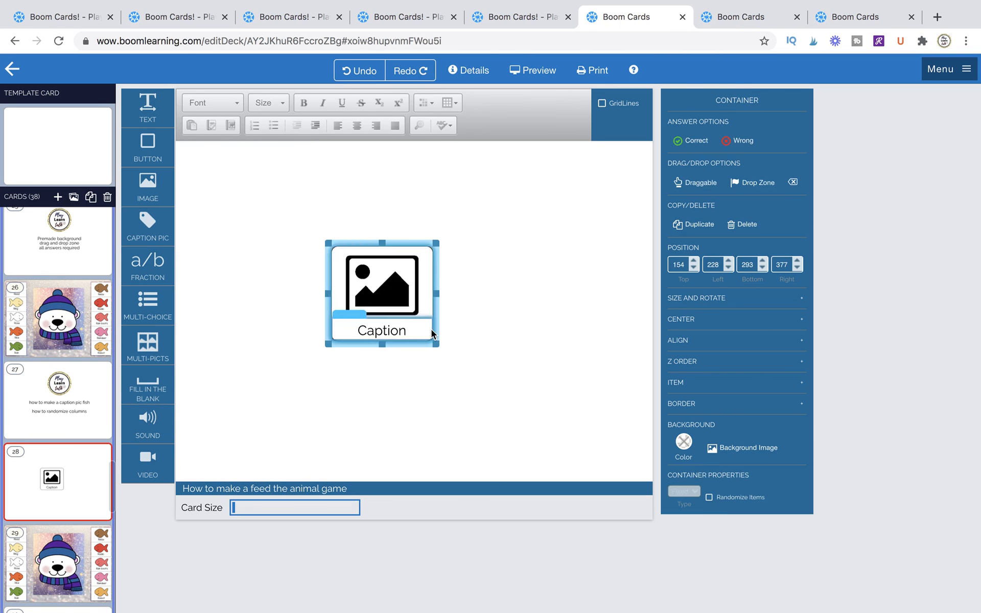
Replace the caption pic's placeholder image with the white fish from My Images.
{"action": "left_click", "coordinate": [400, 294]}
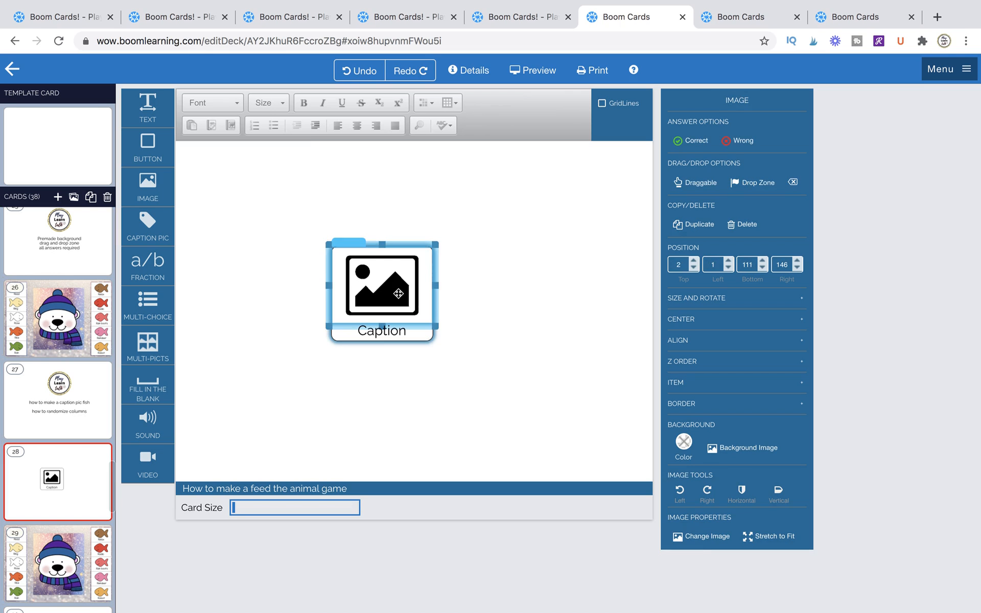
{"action": "double_click", "coordinate": [399, 290]}
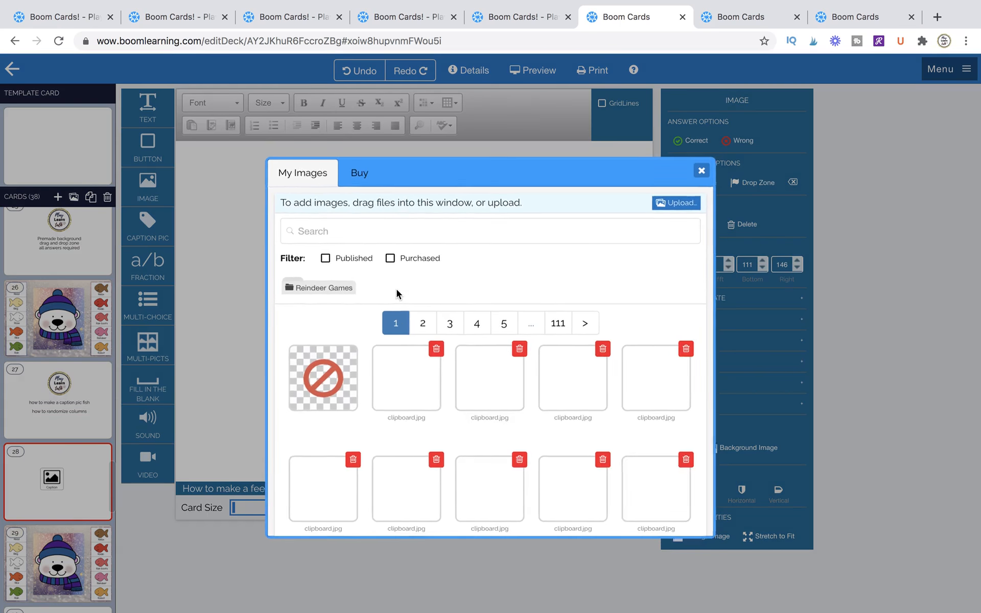
{"action": "left_click", "coordinate": [485, 392]}
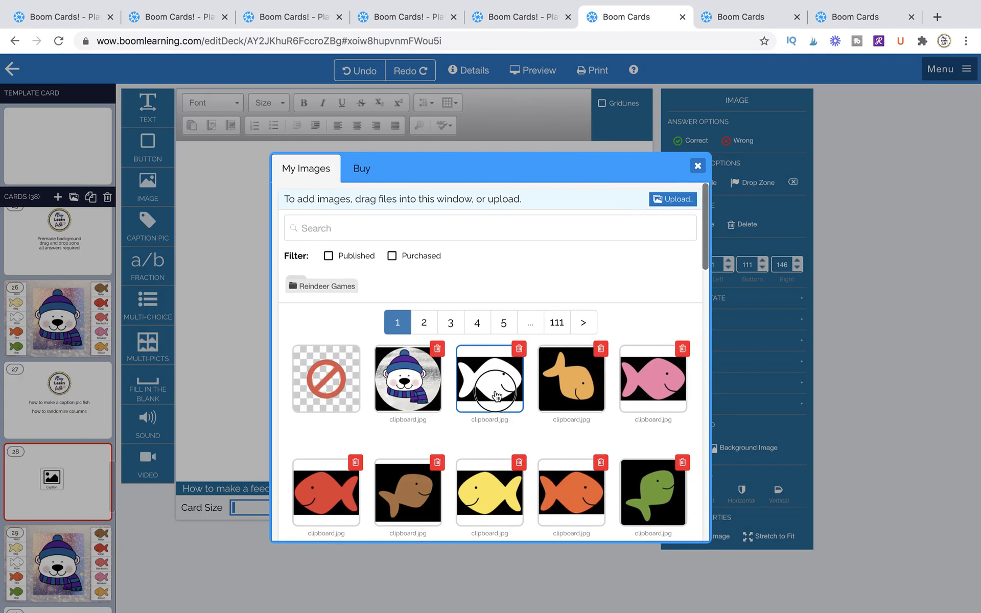
Set the fish's caption to the KGMiss… font and replace its text with "red".
{"action": "left_click", "coordinate": [395, 335]}
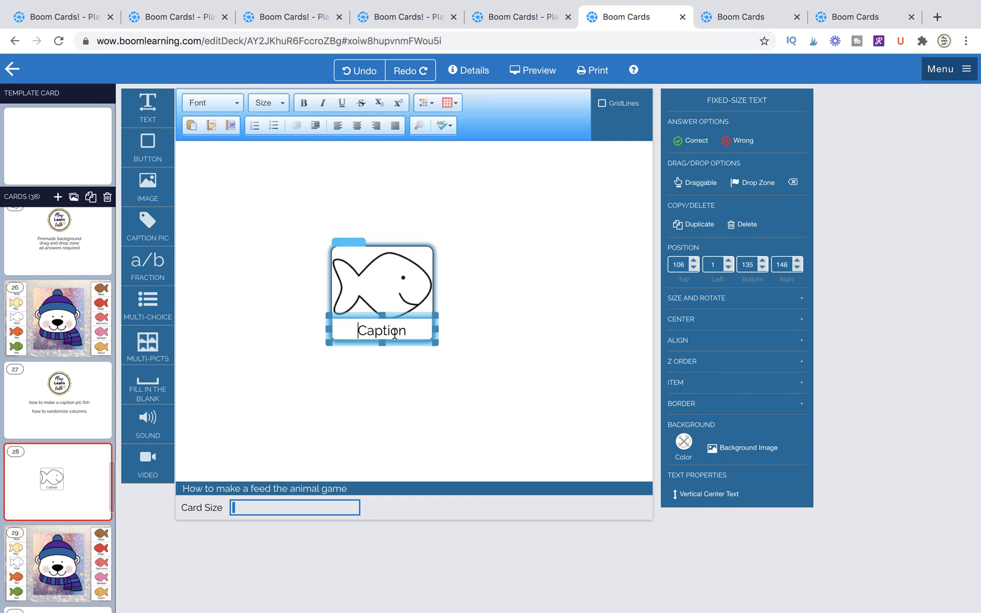
{"action": "double_click", "coordinate": [395, 333]}
{"action": "left_click", "coordinate": [232, 107]}
{"action": "left_click", "coordinate": [228, 123]}
{"action": "left_click", "coordinate": [228, 103]}
{"action": "left_click", "coordinate": [228, 153]}
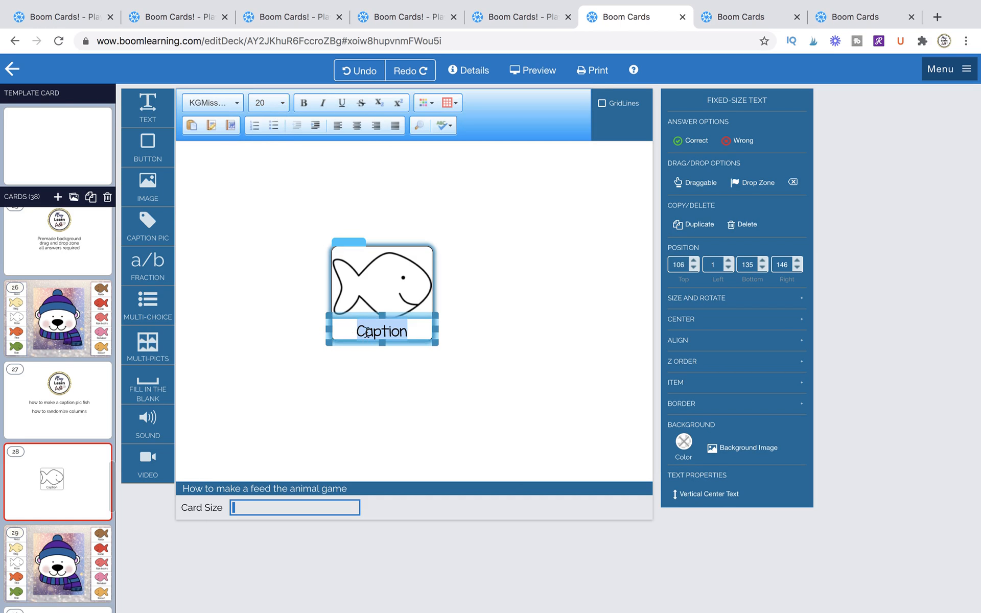
{"action": "type", "text": "red"}
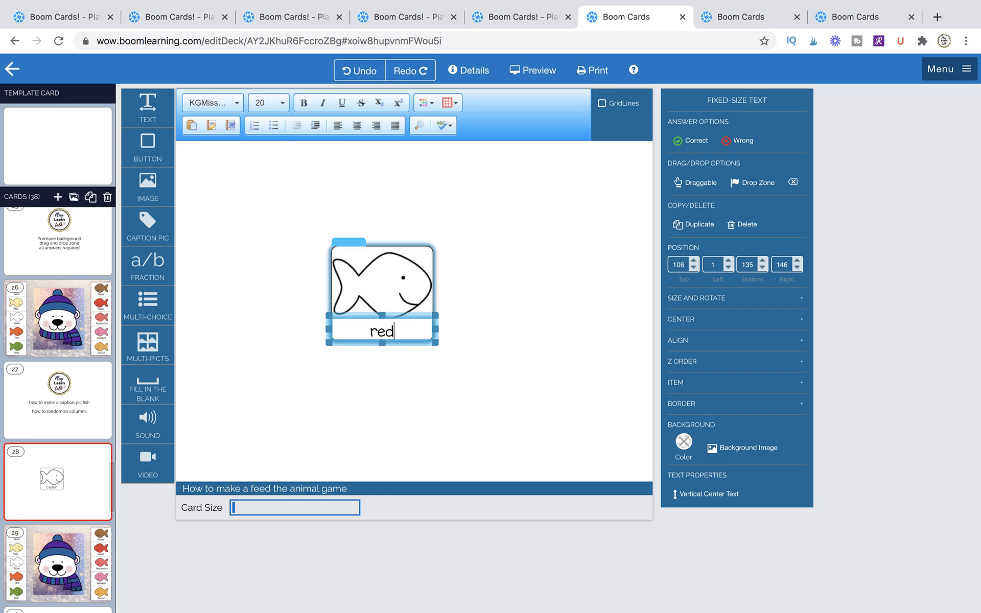
{"action": "left_click", "coordinate": [519, 350]}
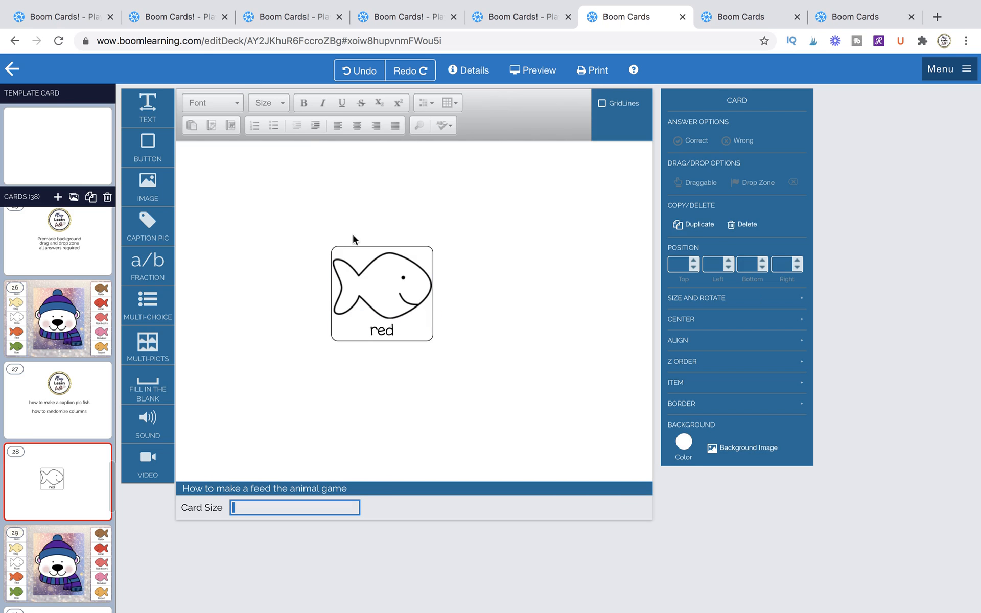
Make the whole fish caption container draggable and move it to about top 135, left 287.
{"action": "left_click", "coordinate": [348, 247]}
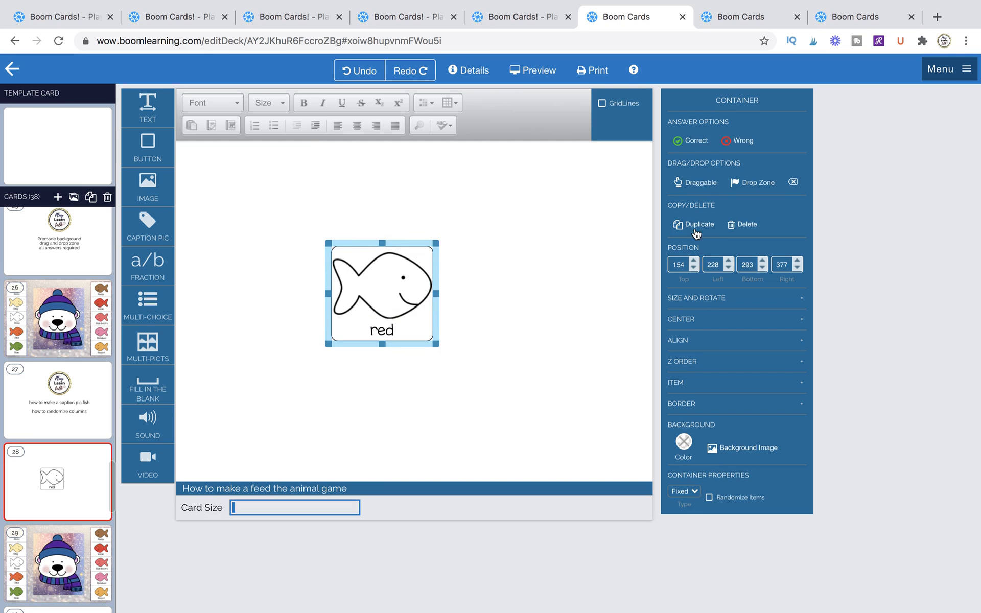
{"action": "left_click", "coordinate": [699, 183]}
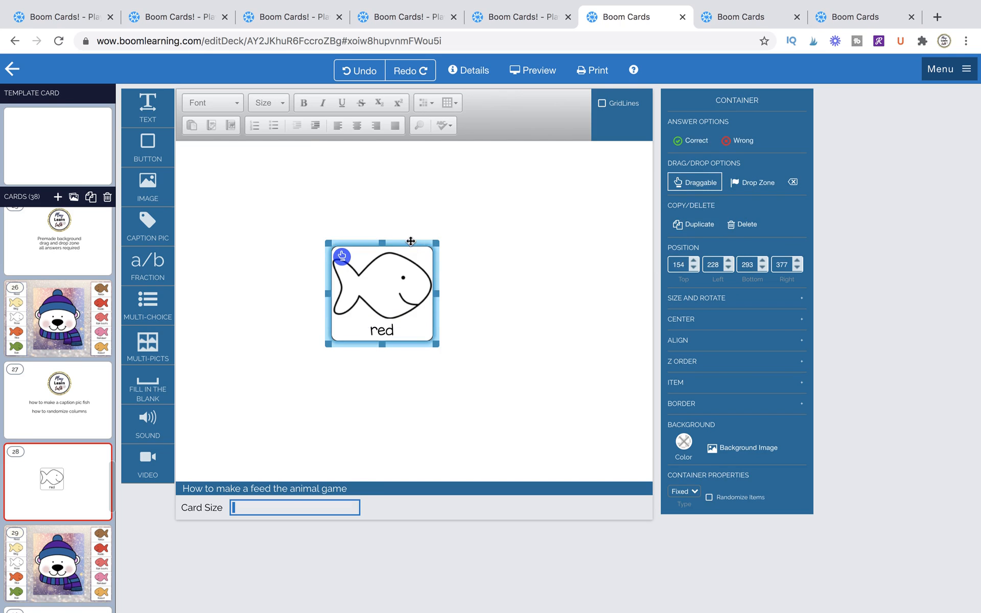
{"action": "left_click", "coordinate": [529, 269]}
{"action": "left_click_drag", "start_coordinate": [351, 240], "coordinate": [389, 229]}
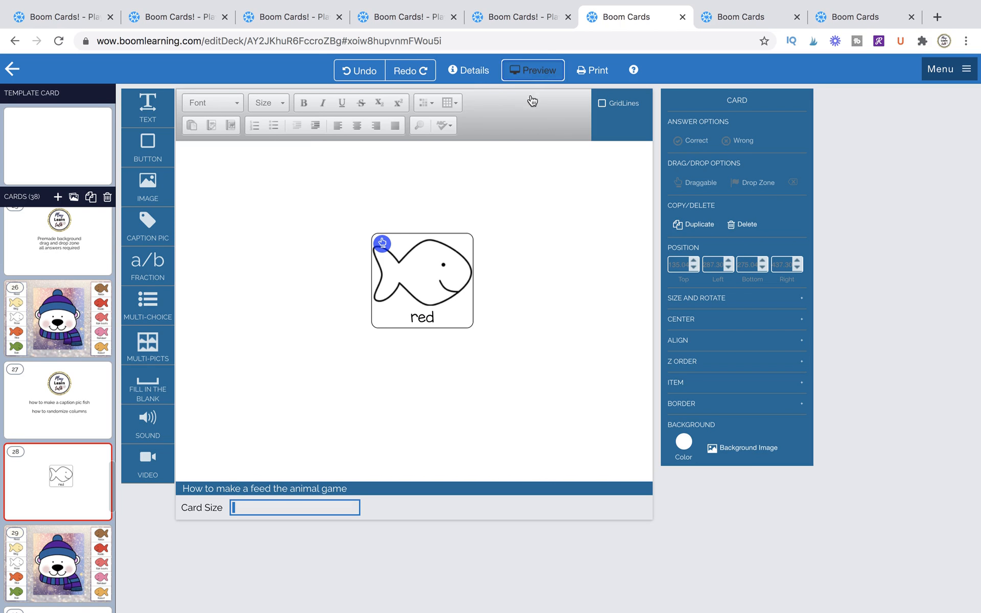
Preview the new card, test dragging the captioned fish around, and return to the editor.
{"action": "left_click", "coordinate": [535, 71]}
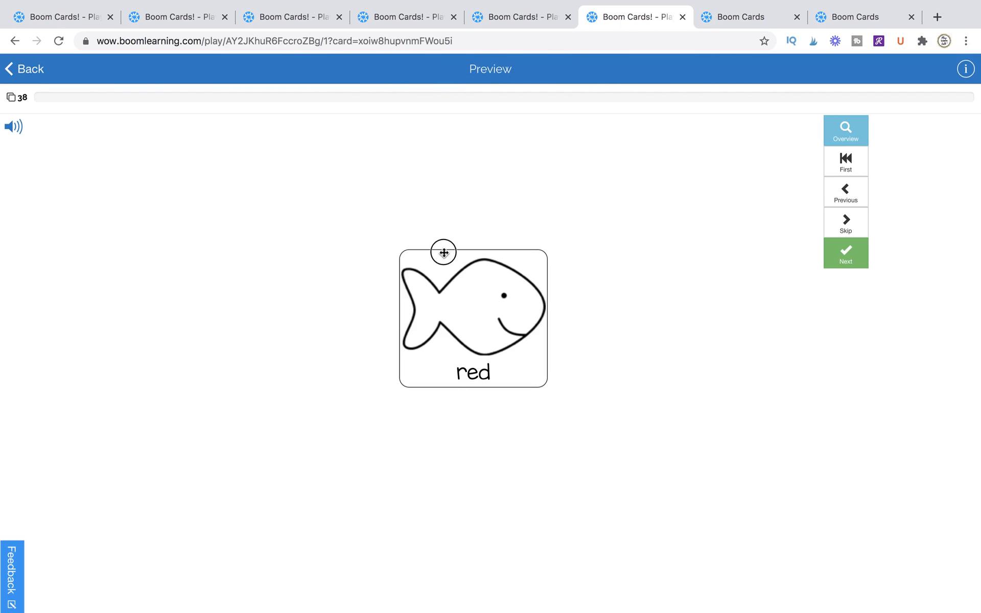
{"action": "left_click_drag", "start_coordinate": [458, 272], "coordinate": [394, 239]}
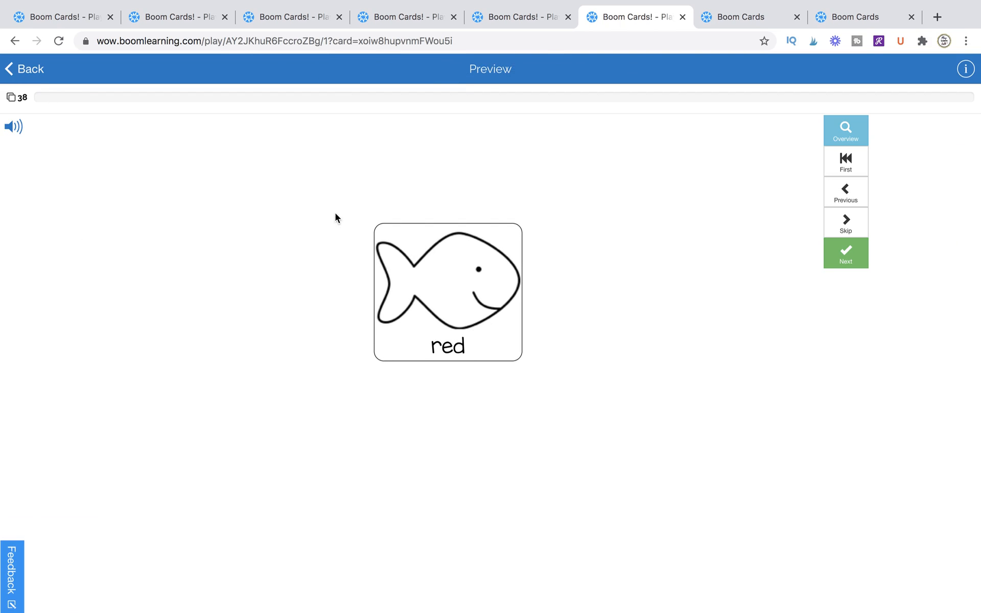
{"action": "left_click", "coordinate": [32, 67]}
{"action": "key", "text": "Return"}
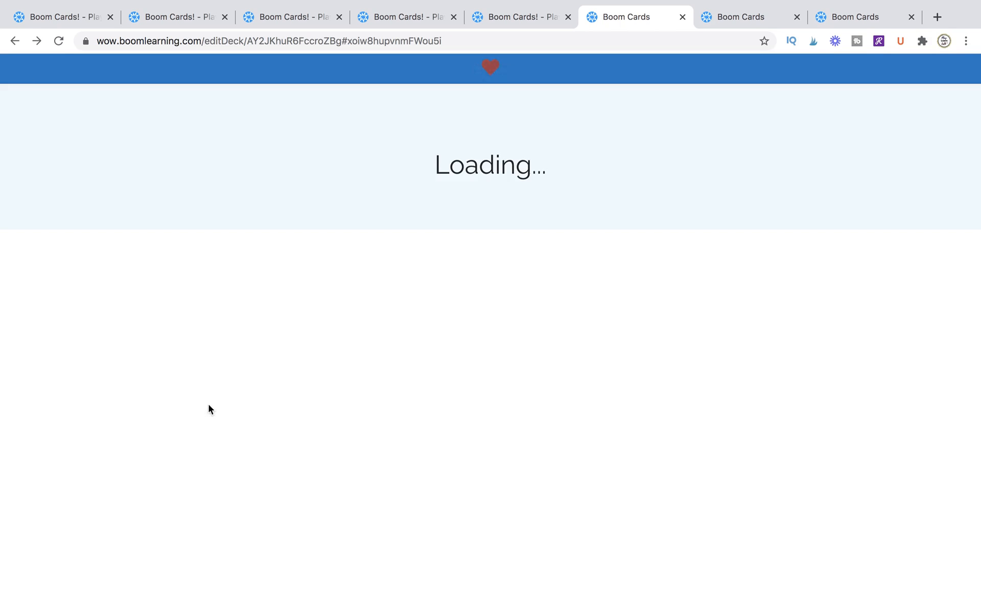
Remove the border from the captioned fish container on card 28.
{"action": "scroll", "coordinate": [58, 553], "scroll_direction": "down", "scroll_amount": 20}
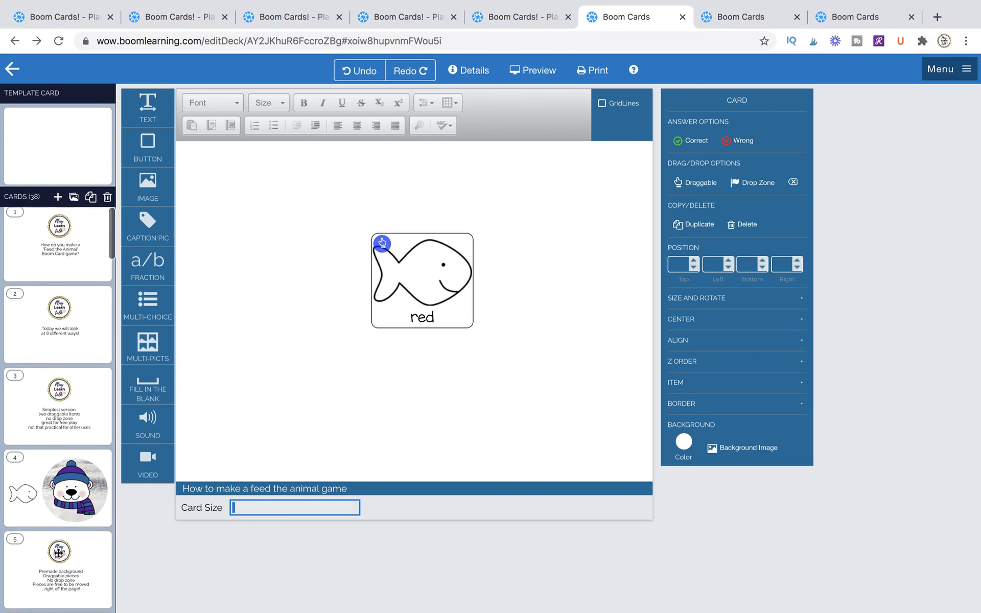
{"action": "scroll", "coordinate": [58, 553], "scroll_direction": "down", "scroll_amount": 20}
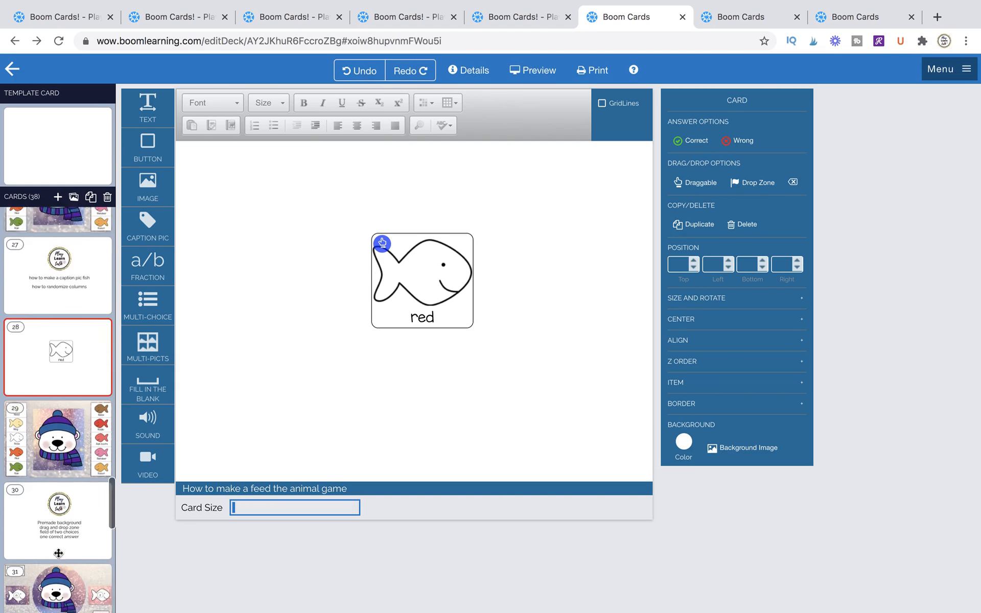
{"action": "scroll", "coordinate": [58, 553], "scroll_direction": "down", "scroll_amount": 3}
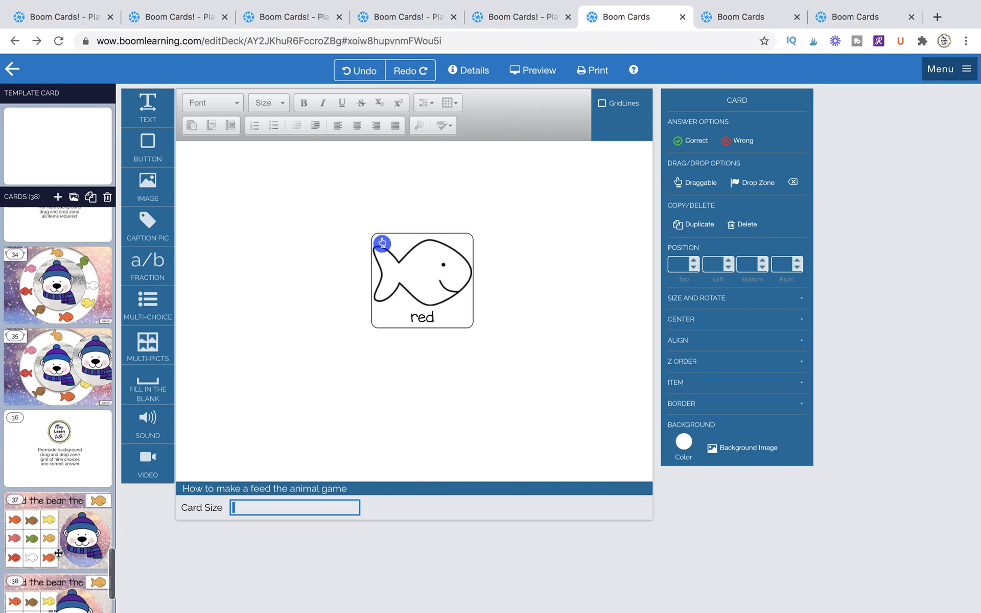
{"action": "scroll", "coordinate": [31, 501], "scroll_direction": "up", "scroll_amount": 5}
{"action": "scroll", "coordinate": [31, 498], "scroll_direction": "up", "scroll_amount": 6}
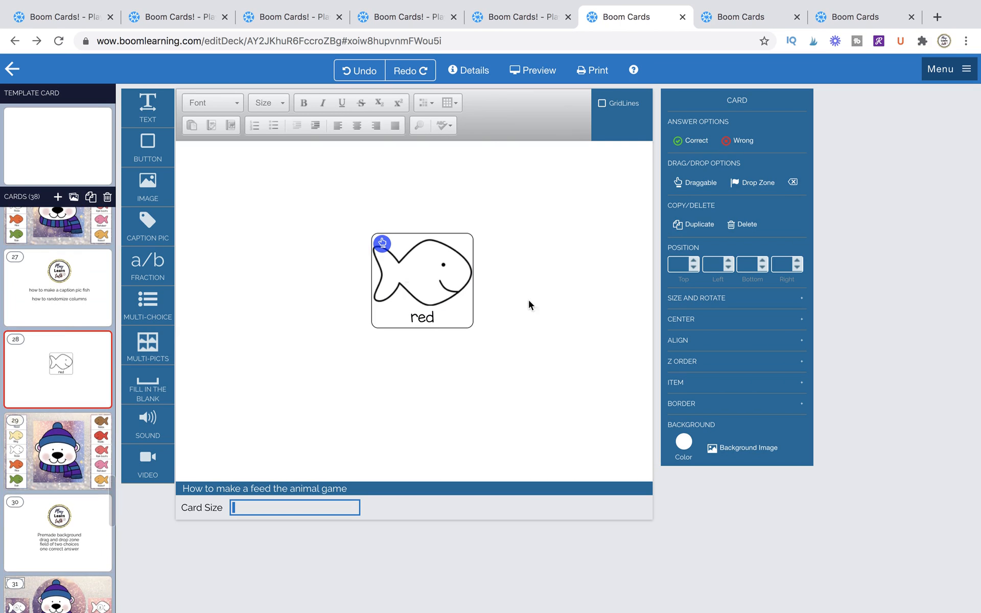
{"action": "left_click", "coordinate": [385, 231]}
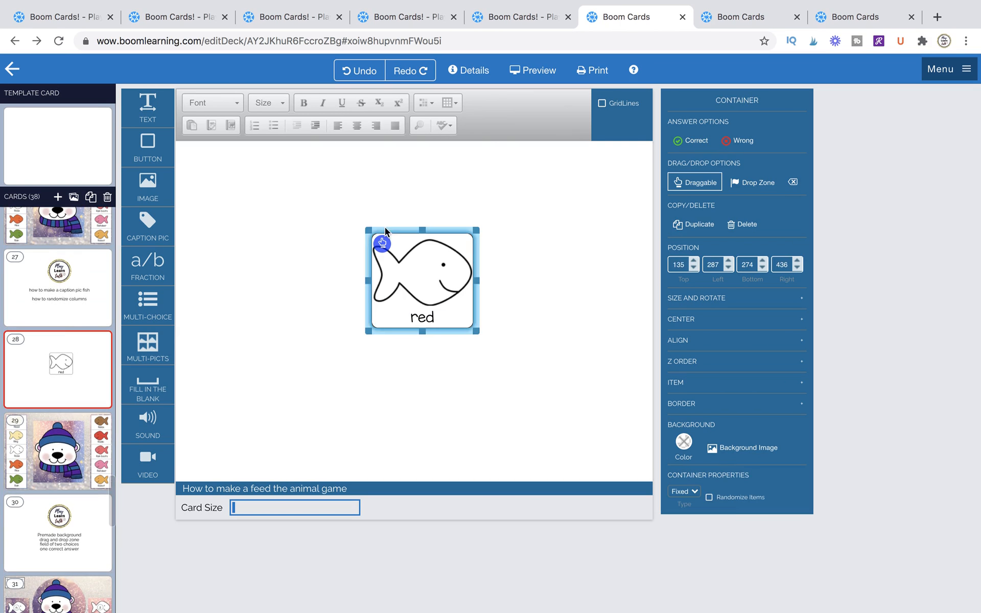
{"action": "left_click", "coordinate": [680, 404]}
{"action": "left_click", "coordinate": [771, 407]}
{"action": "left_click", "coordinate": [768, 397]}
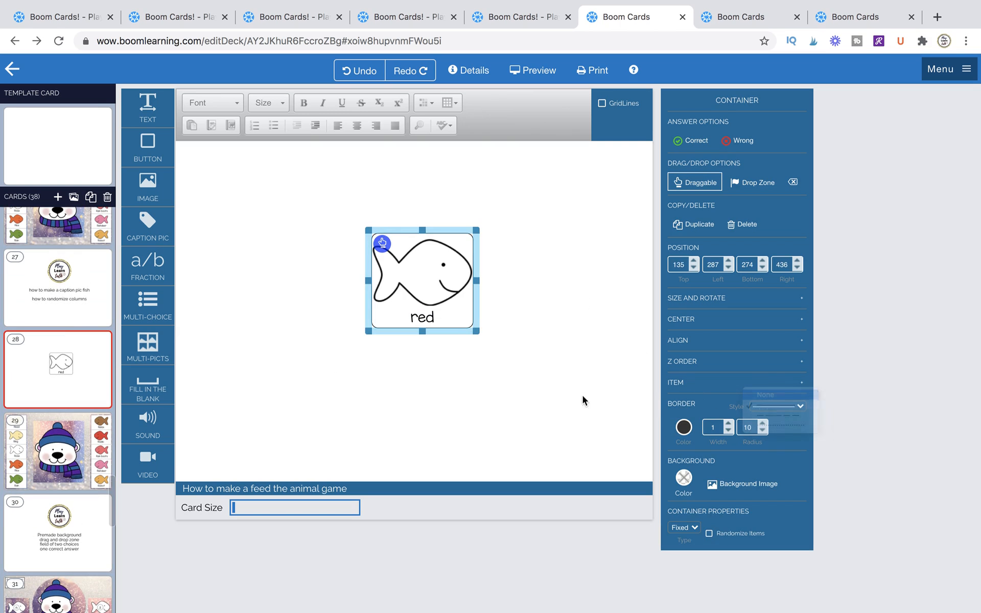
{"action": "left_click", "coordinate": [583, 395]}
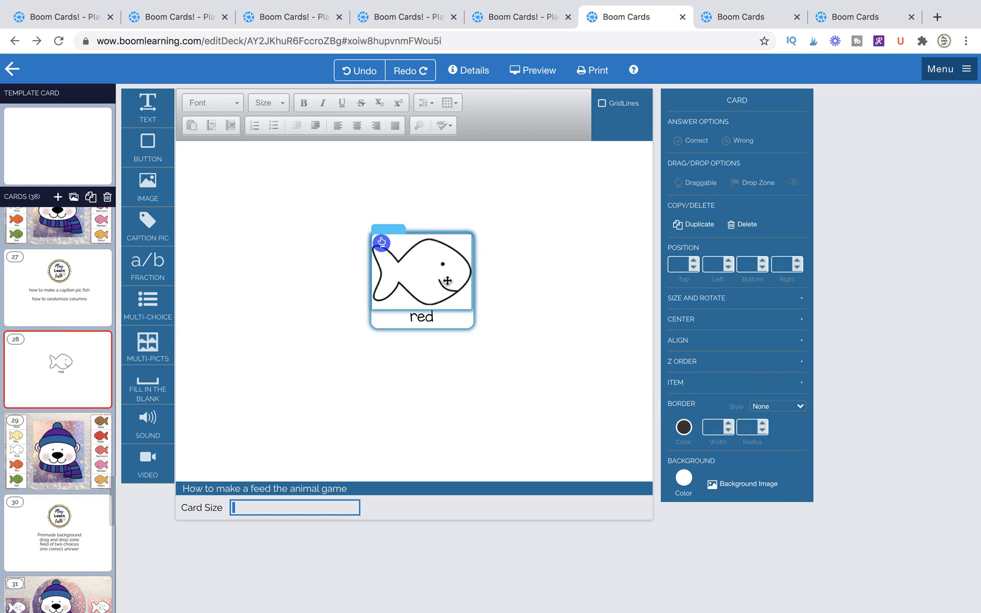
Shrink the fish picture inside its container and place the "red" caption beneath the fish.
{"action": "left_click", "coordinate": [475, 309]}
{"action": "left_click_drag", "start_coordinate": [479, 311], "coordinate": [441, 252]}
{"action": "left_click", "coordinate": [516, 225]}
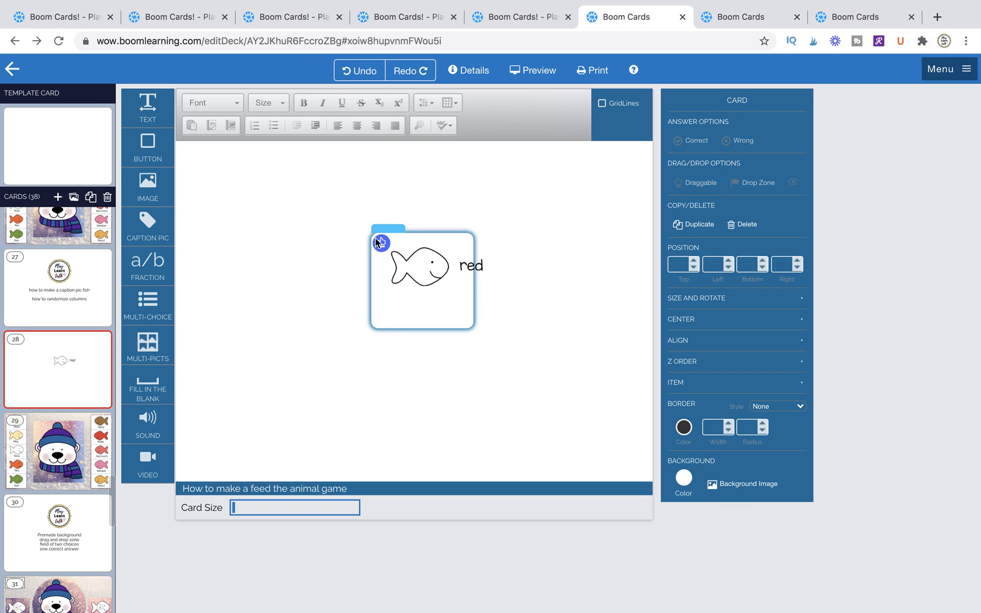
{"action": "left_click_drag", "start_coordinate": [380, 229], "coordinate": [377, 205]}
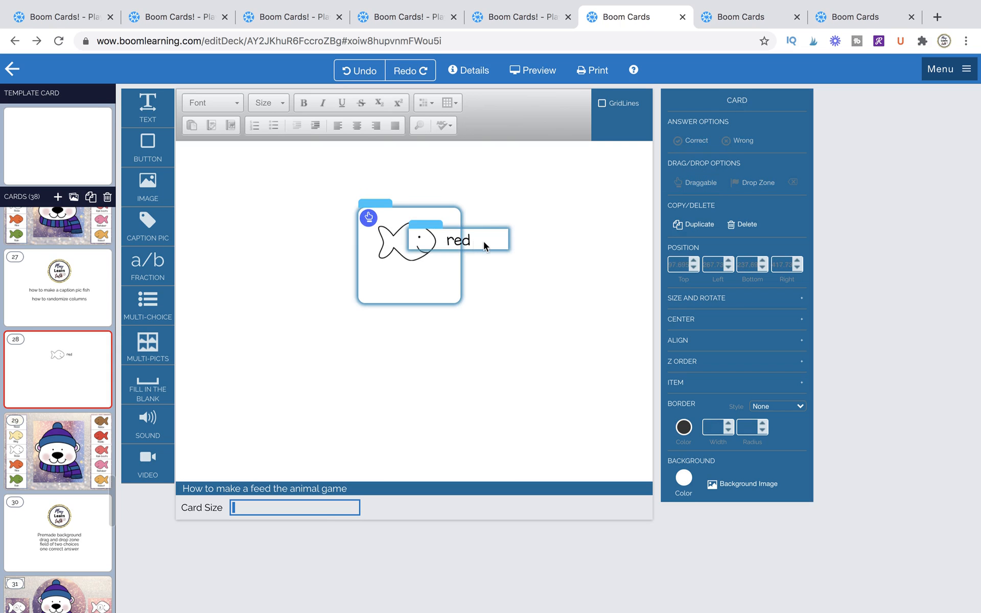
{"action": "left_click_drag", "start_coordinate": [431, 230], "coordinate": [379, 256]}
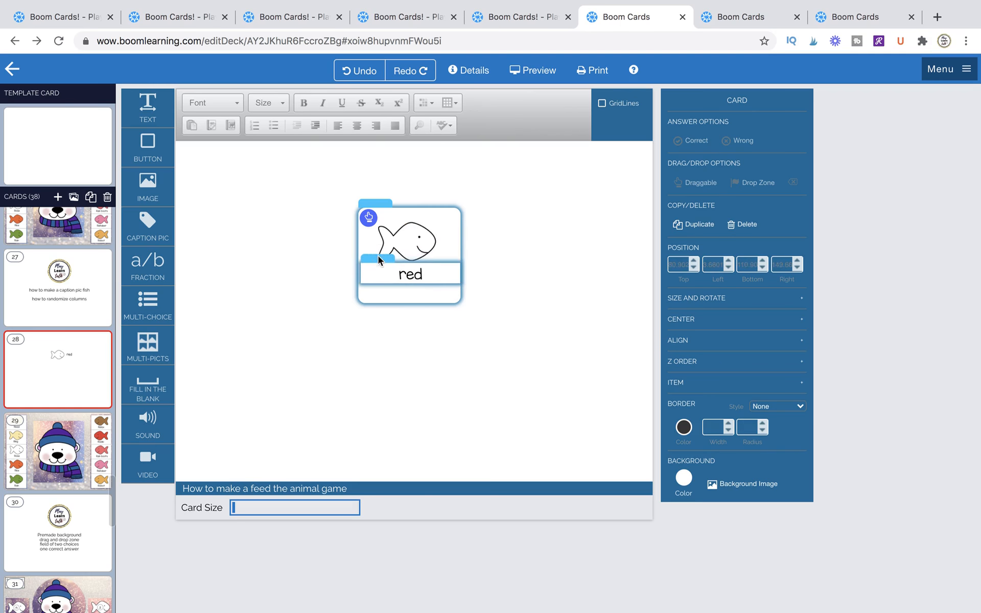
On card 29, make all ten fish images beside the bear draggable.
{"action": "scroll", "coordinate": [66, 417], "scroll_direction": "down", "scroll_amount": 3}
{"action": "left_click", "coordinate": [63, 414]}
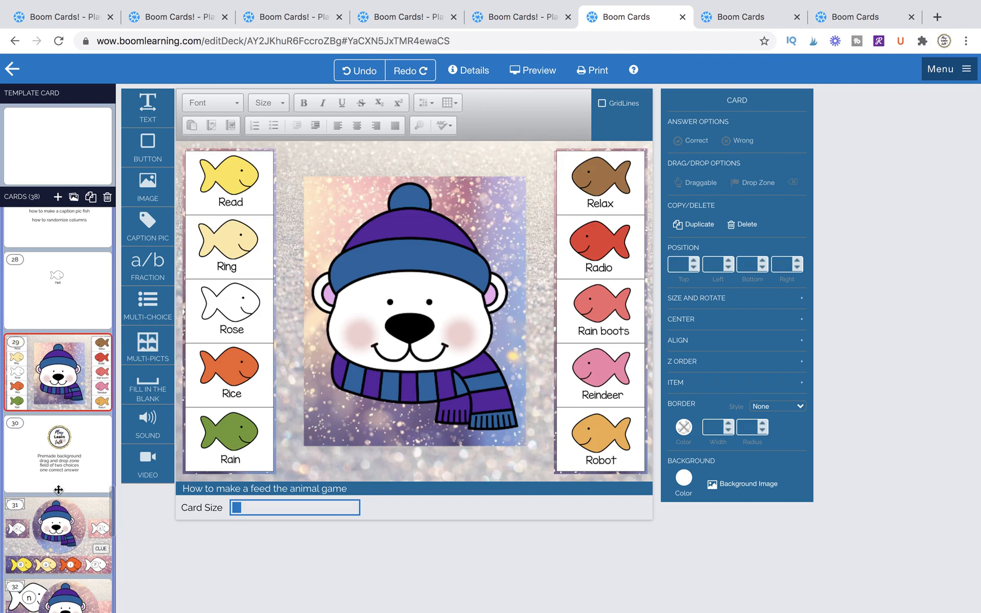
{"action": "left_click", "coordinate": [250, 173]}
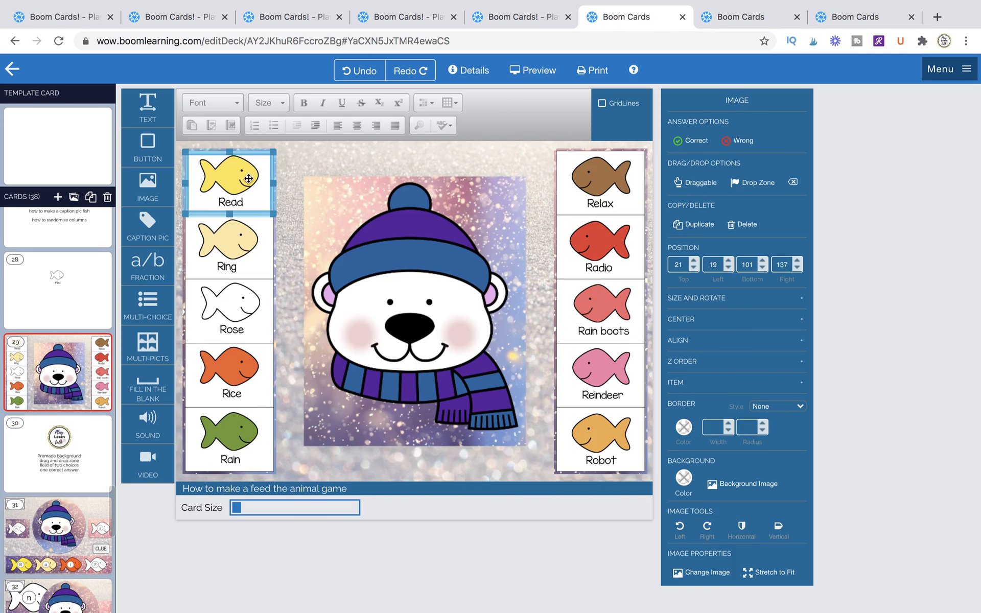
{"action": "left_click", "coordinate": [237, 240], "text": "shift"}
{"action": "left_click", "coordinate": [233, 376], "text": "shift"}
{"action": "left_click", "coordinate": [231, 440], "text": "shift"}
{"action": "left_click", "coordinate": [598, 187], "text": "shift"}
{"action": "left_click", "coordinate": [595, 261], "text": "shift"}
{"action": "left_click", "coordinate": [602, 314], "text": "shift"}
{"action": "left_click", "coordinate": [603, 381], "text": "shift"}
{"action": "left_click", "coordinate": [603, 427], "text": "shift"}
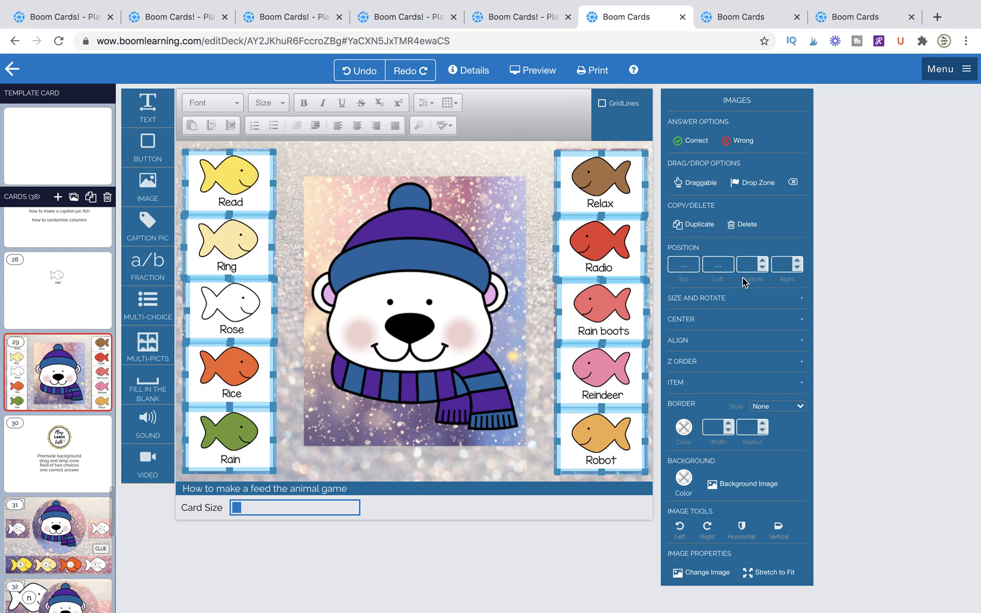
{"action": "left_click", "coordinate": [696, 183]}
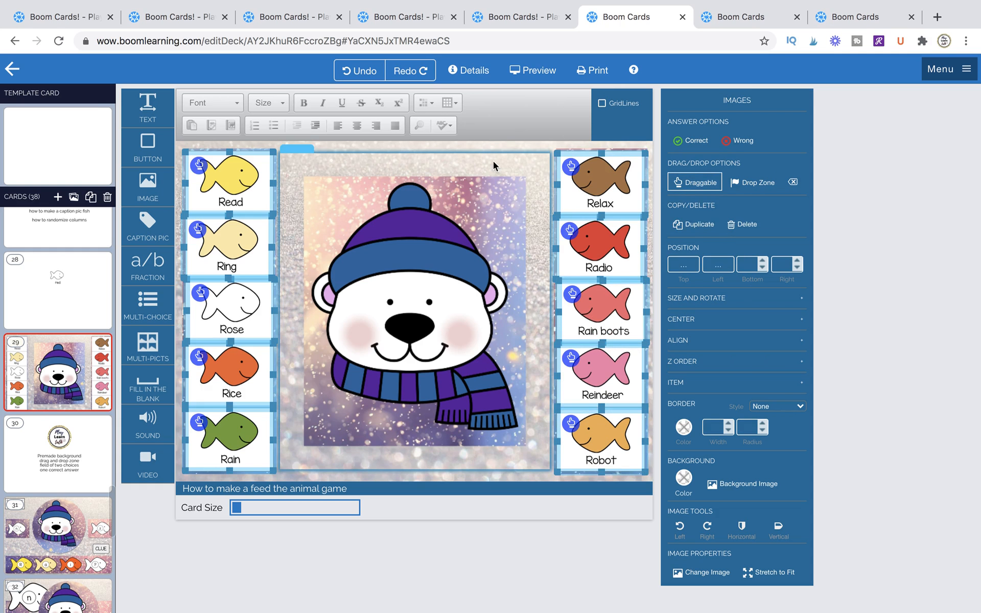
Try to move the bear image over the column of fish from Read to Rain, and undo the move.
{"action": "left_click", "coordinate": [517, 145]}
{"action": "left_click", "coordinate": [493, 302]}
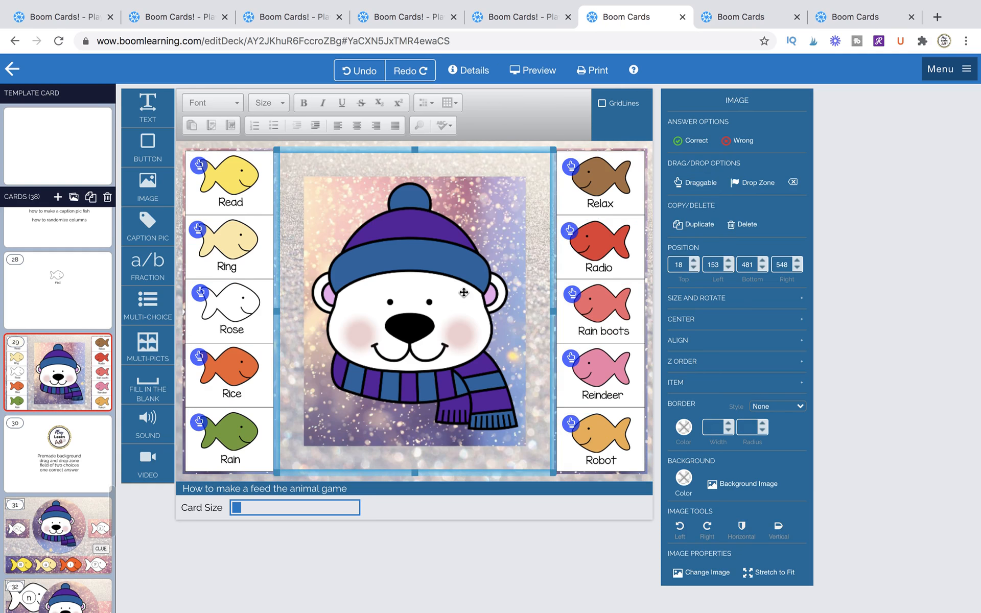
{"action": "left_click_drag", "start_coordinate": [493, 302], "coordinate": [209, 294]}
{"action": "left_click", "coordinate": [390, 407]}
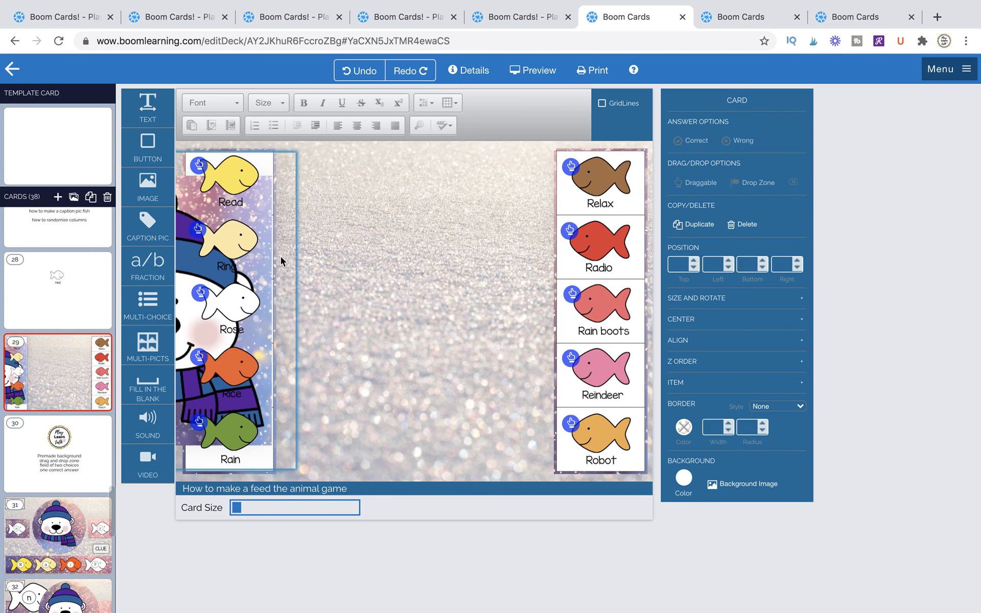
{"action": "key", "text": "ctrl+z"}
{"action": "left_click", "coordinate": [410, 268]}
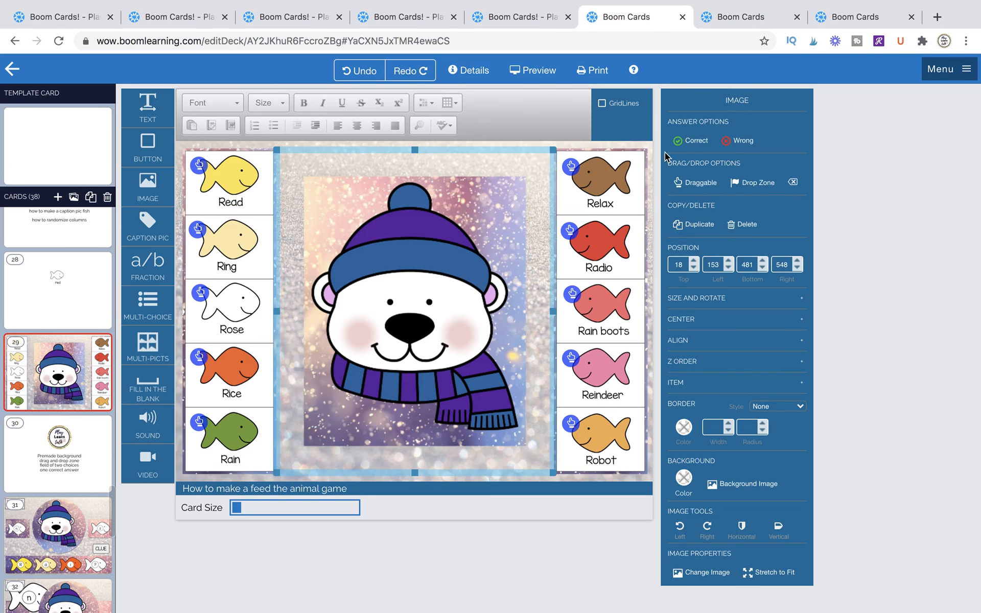
Add an empty text box over the bear's face, spanning about top 222, left 218, bottom 360, right 470, and make it a drop zone.
{"action": "left_click_drag", "start_coordinate": [148, 104], "coordinate": [447, 268]}
{"action": "left_click", "coordinate": [447, 268]}
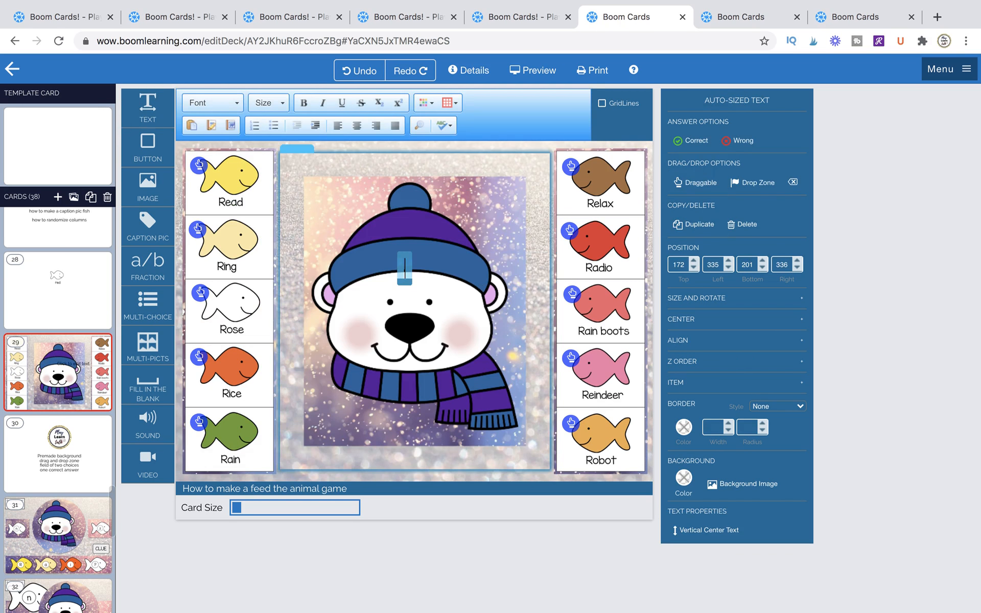
{"action": "left_click_drag", "start_coordinate": [411, 278], "coordinate": [503, 371]}
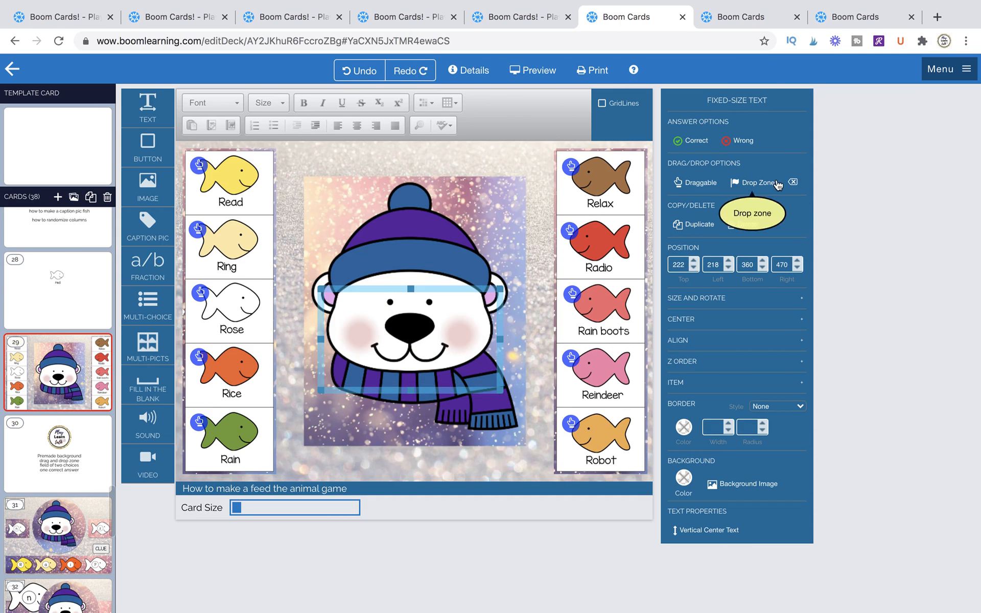
{"action": "left_click", "coordinate": [754, 183]}
Link the Read, Ring and Rose fish to the drop zone and set its requirement to Exactly 3.
{"action": "left_click_drag", "start_coordinate": [205, 166], "coordinate": [340, 308]}
{"action": "left_click_drag", "start_coordinate": [204, 294], "coordinate": [340, 308]}
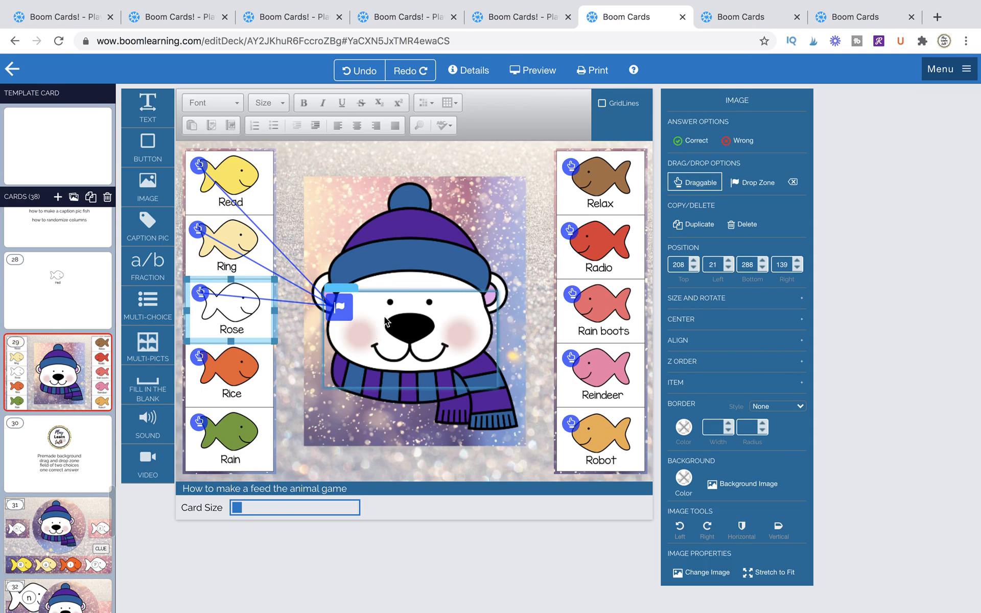
{"action": "left_click", "coordinate": [403, 332]}
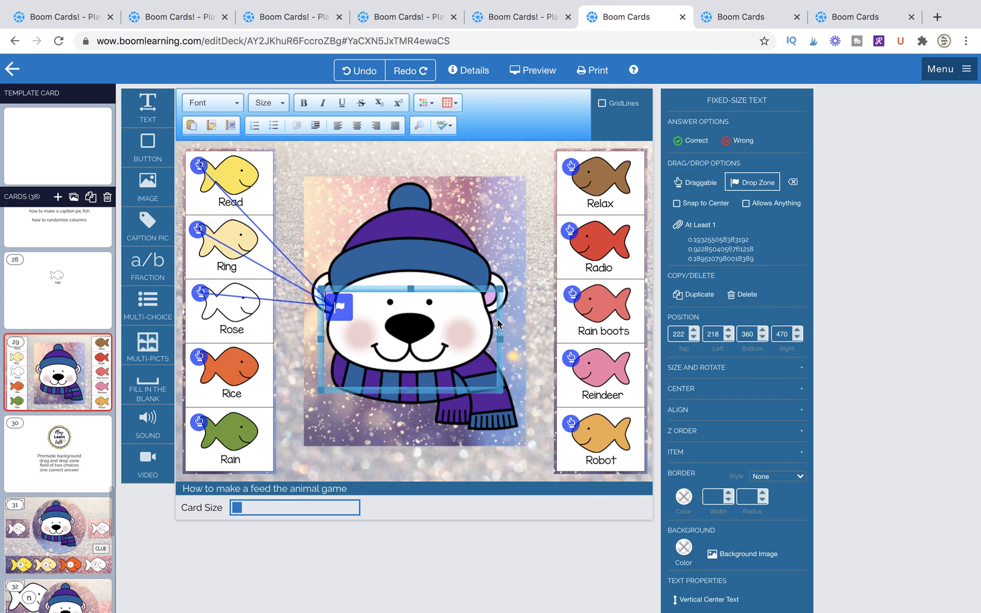
{"action": "left_click", "coordinate": [696, 228]}
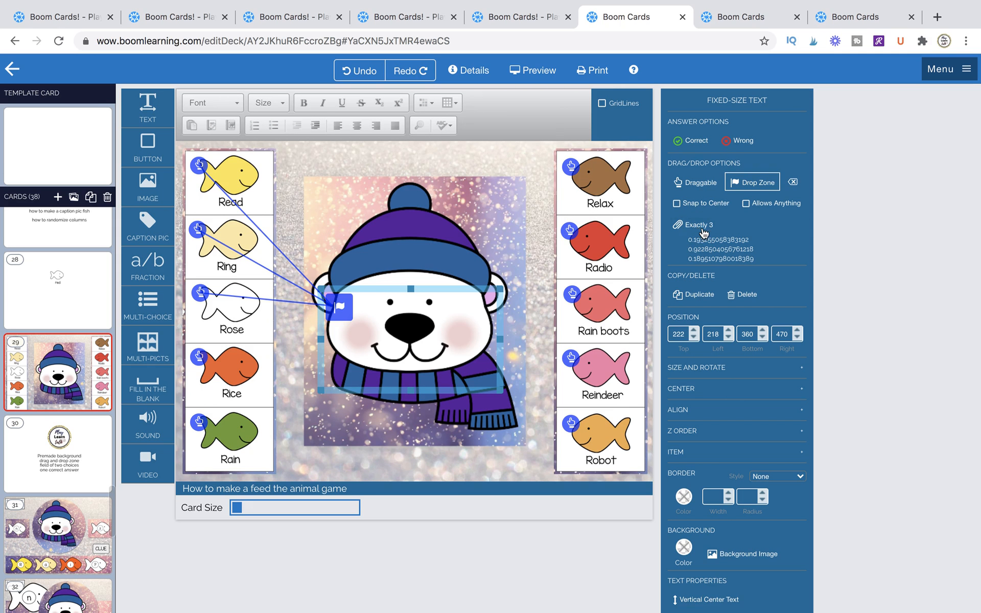
Send the drop zone text box over the bear's face to the rear.
{"action": "left_click", "coordinate": [437, 246]}
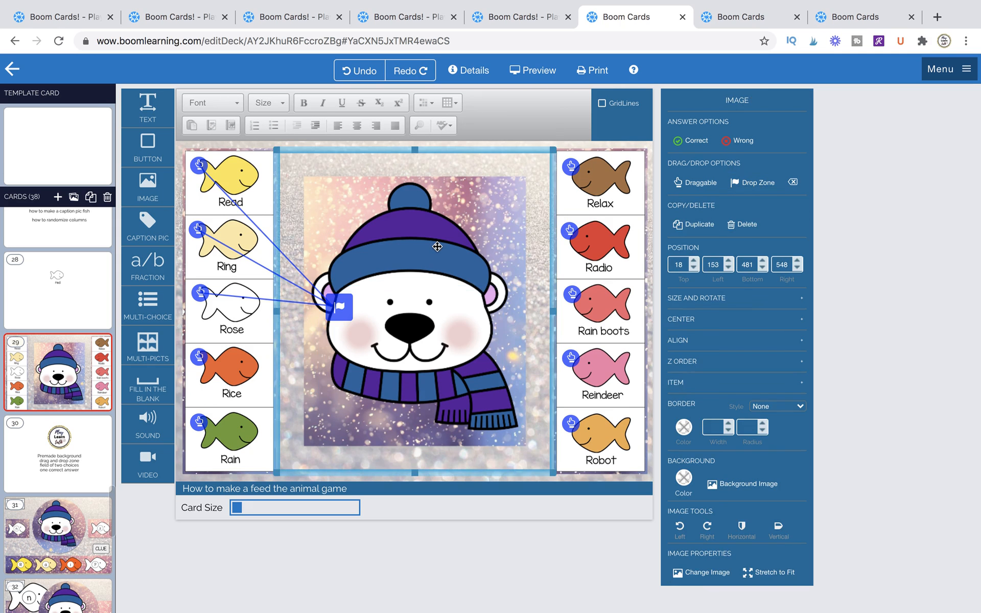
{"action": "left_click", "coordinate": [427, 335]}
{"action": "left_click", "coordinate": [699, 435]}
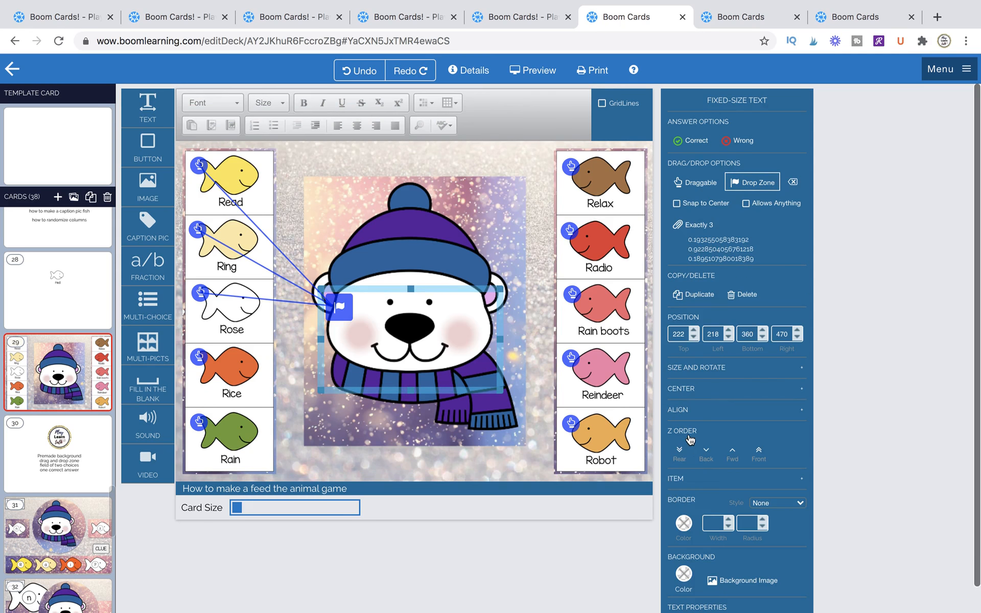
{"action": "left_click", "coordinate": [680, 449]}
Make the bear image draggable and bring it to the front.
{"action": "left_click", "coordinate": [497, 232]}
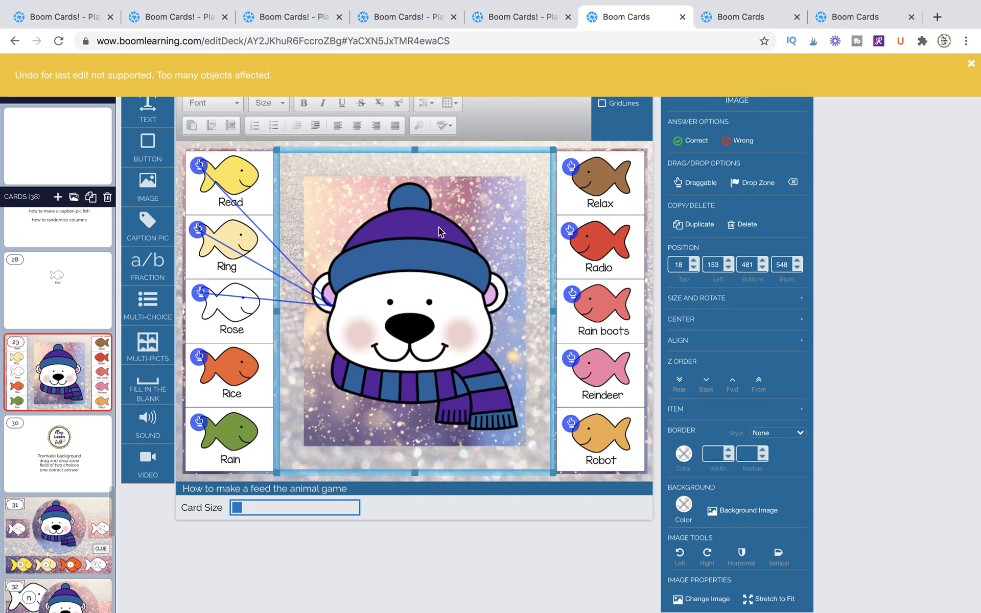
{"action": "left_click", "coordinate": [701, 183]}
{"action": "left_click", "coordinate": [752, 391]}
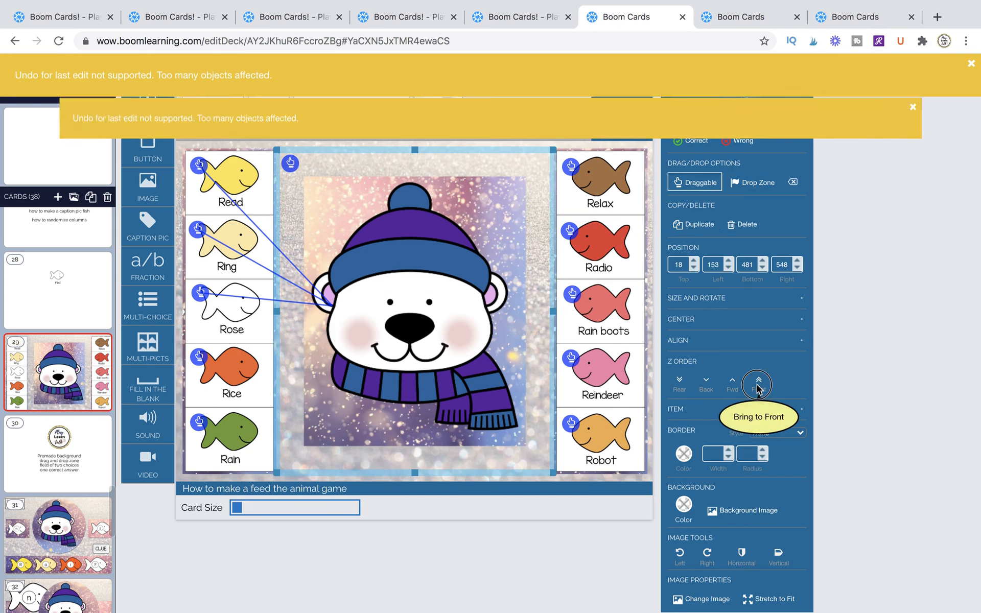
{"action": "left_click", "coordinate": [969, 108]}
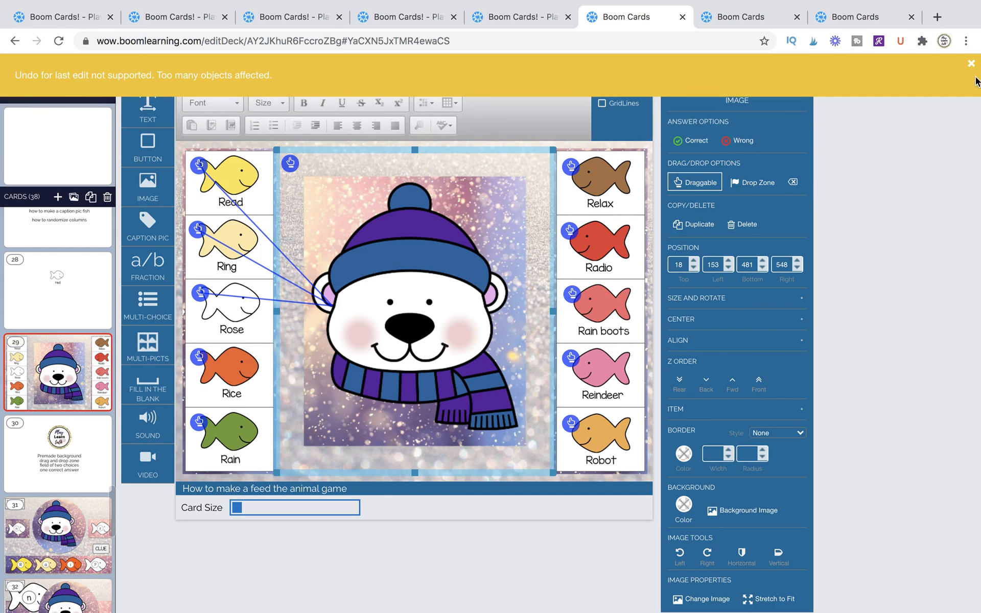
{"action": "left_click", "coordinate": [971, 65]}
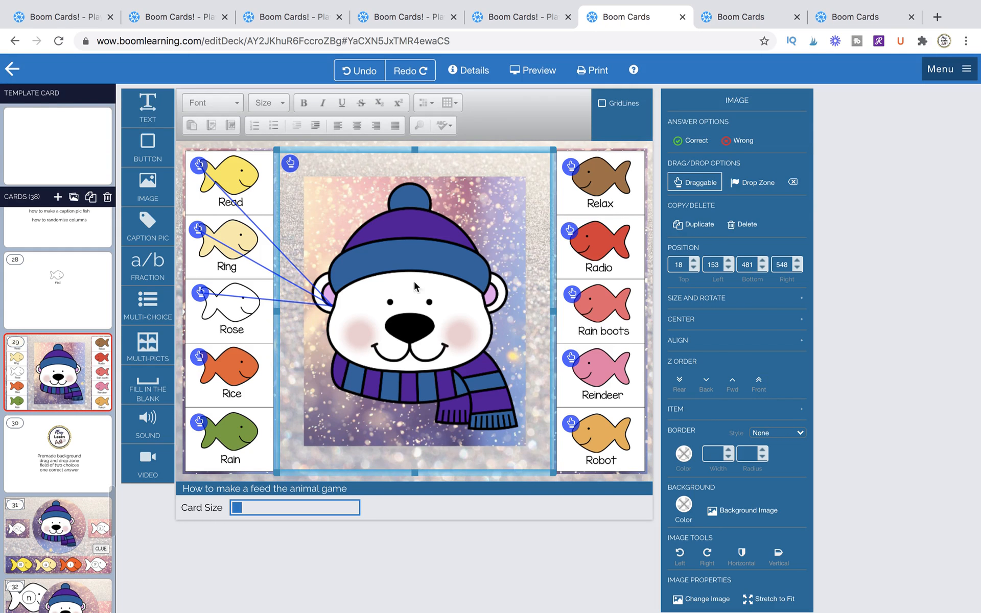
Preview the card and submit an answer with the Reindeer, Rain boots and Radio fish fed to the bear.
{"action": "left_click", "coordinate": [537, 71]}
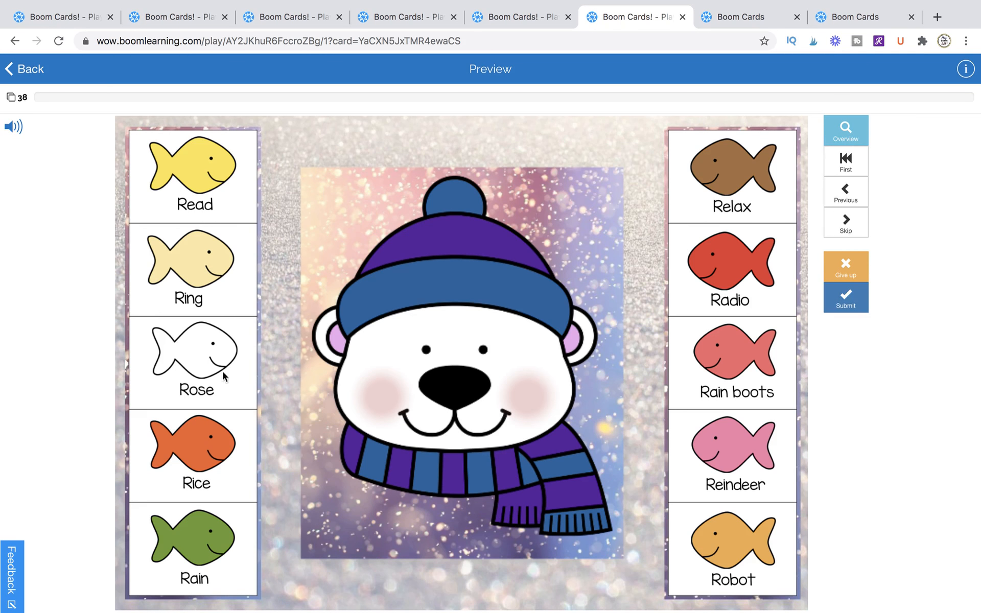
{"action": "left_click_drag", "start_coordinate": [711, 445], "coordinate": [449, 368]}
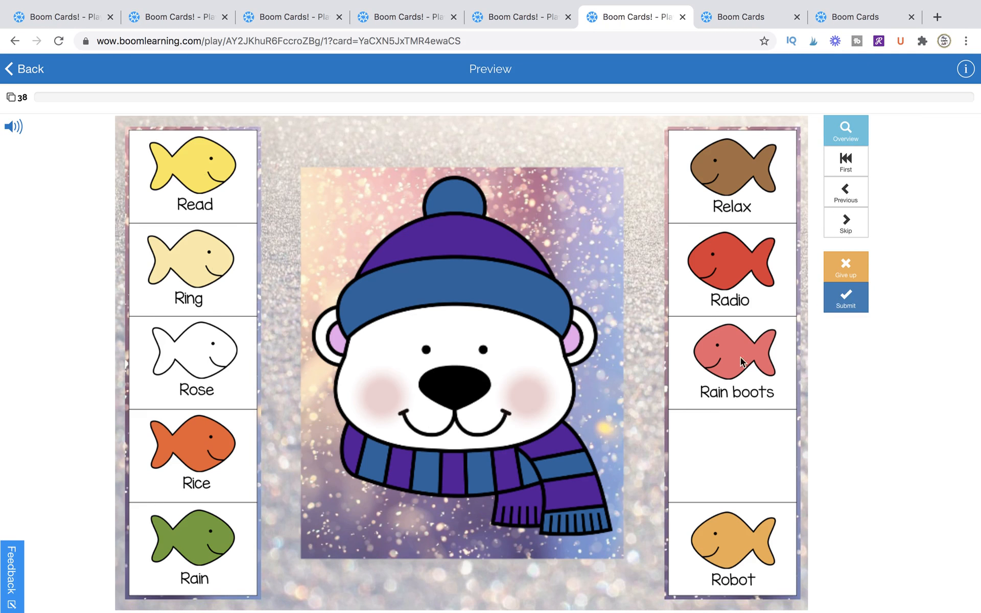
{"action": "left_click_drag", "start_coordinate": [723, 363], "coordinate": [484, 391]}
{"action": "left_click_drag", "start_coordinate": [749, 289], "coordinate": [475, 418]}
{"action": "left_click", "coordinate": [866, 303]}
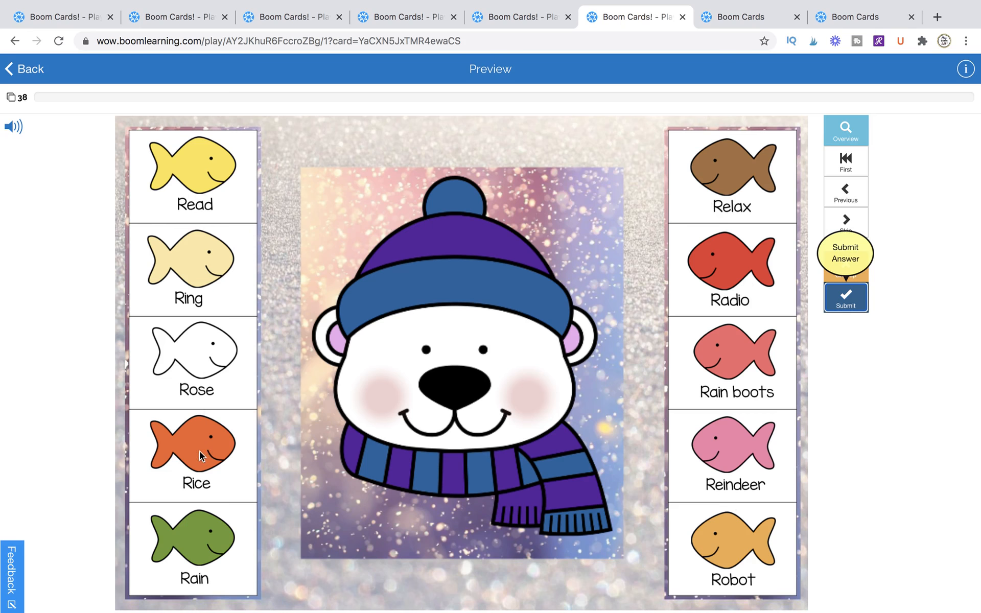
Test the card by feeding the Rain, Rice and Rain boots fish to the bear and submitting the answer.
{"action": "left_click_drag", "start_coordinate": [199, 452], "coordinate": [438, 339]}
{"action": "left_click_drag", "start_coordinate": [195, 540], "coordinate": [418, 431]}
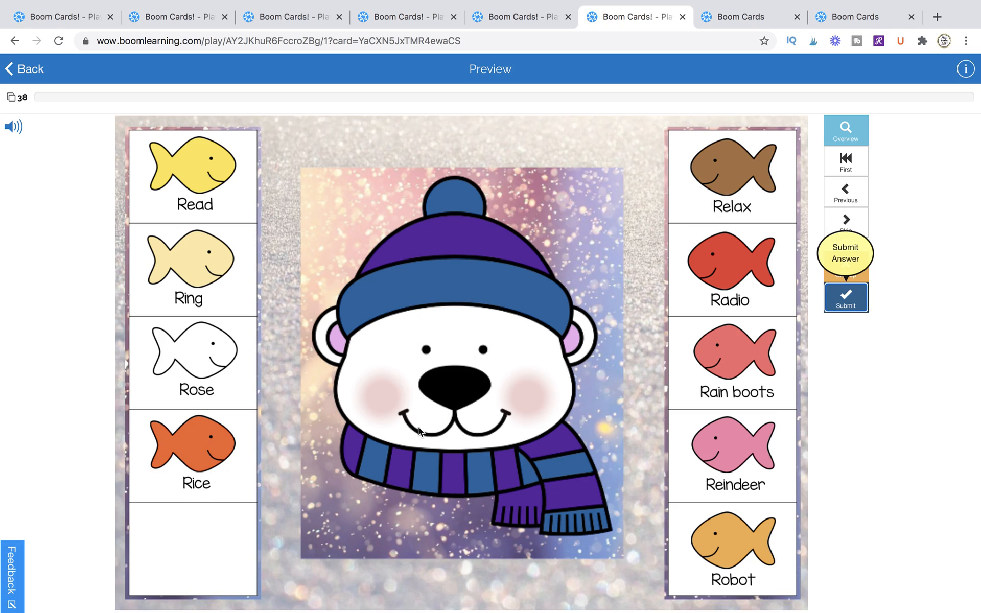
{"action": "left_click_drag", "start_coordinate": [224, 432], "coordinate": [483, 401]}
{"action": "left_click_drag", "start_coordinate": [741, 350], "coordinate": [463, 392]}
{"action": "left_click", "coordinate": [842, 300]}
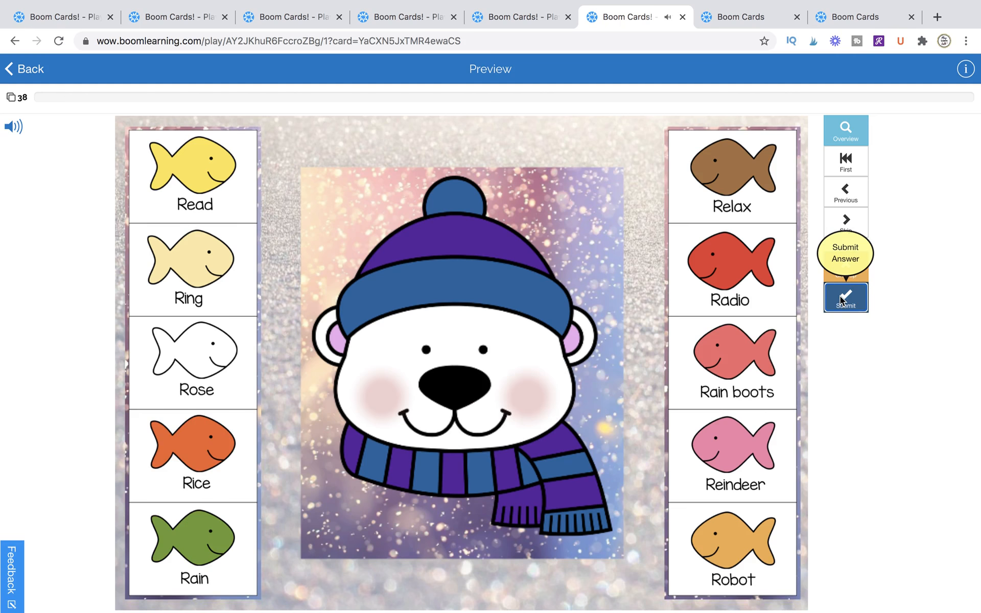
Test the card by feeding the Rose, Ring and Read fish to the bear and submitting the answer.
{"action": "left_click_drag", "start_coordinate": [187, 367], "coordinate": [434, 361]}
{"action": "left_click_drag", "start_coordinate": [189, 265], "coordinate": [437, 380]}
{"action": "left_click_drag", "start_coordinate": [240, 218], "coordinate": [516, 358]}
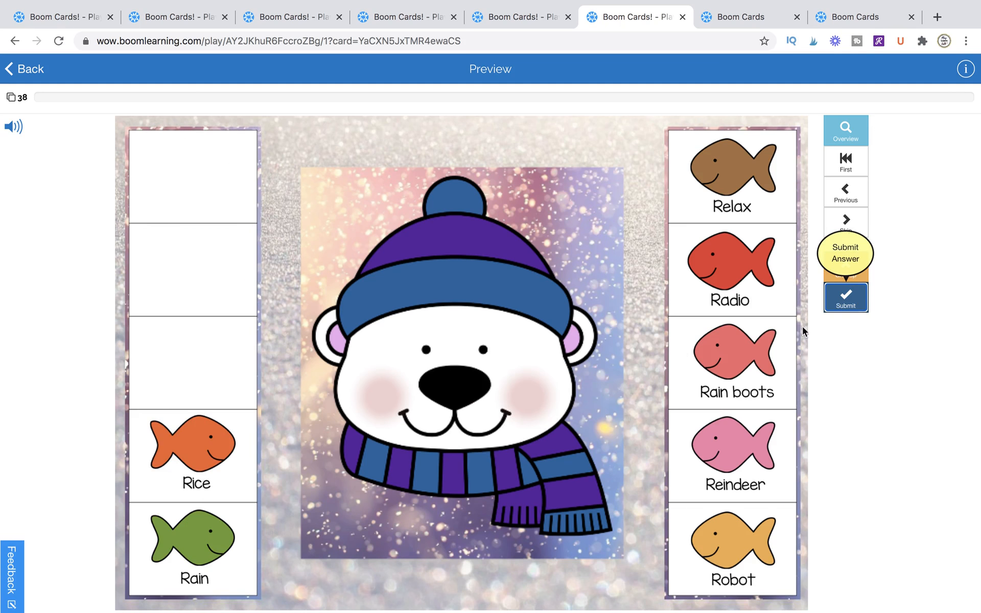
{"action": "left_click", "coordinate": [848, 301]}
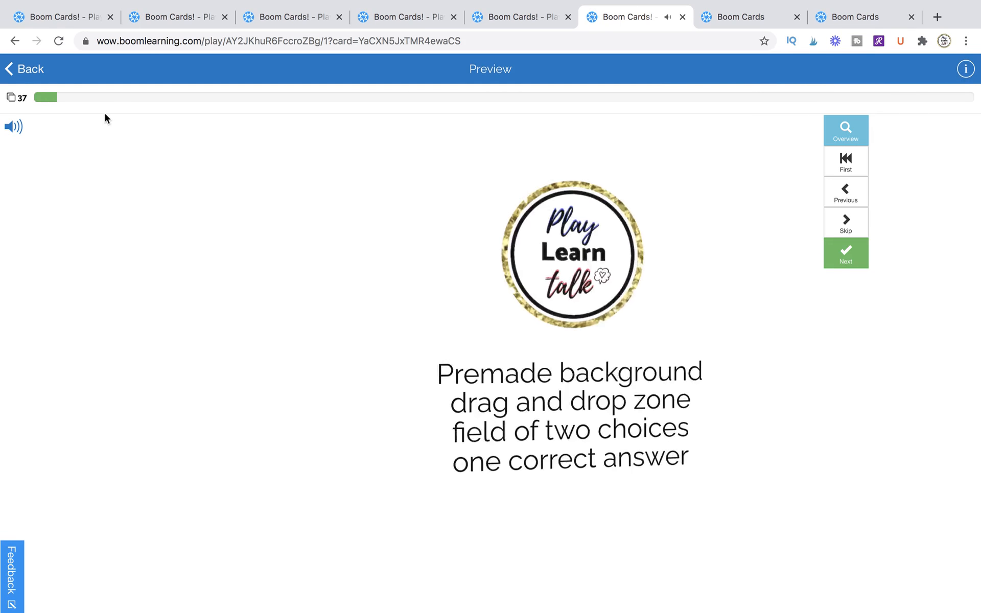
Switch to the missing-letter card's preview and test it by feeding the z fish to the bear and submitting the answer.
{"action": "left_click", "coordinate": [74, 17]}
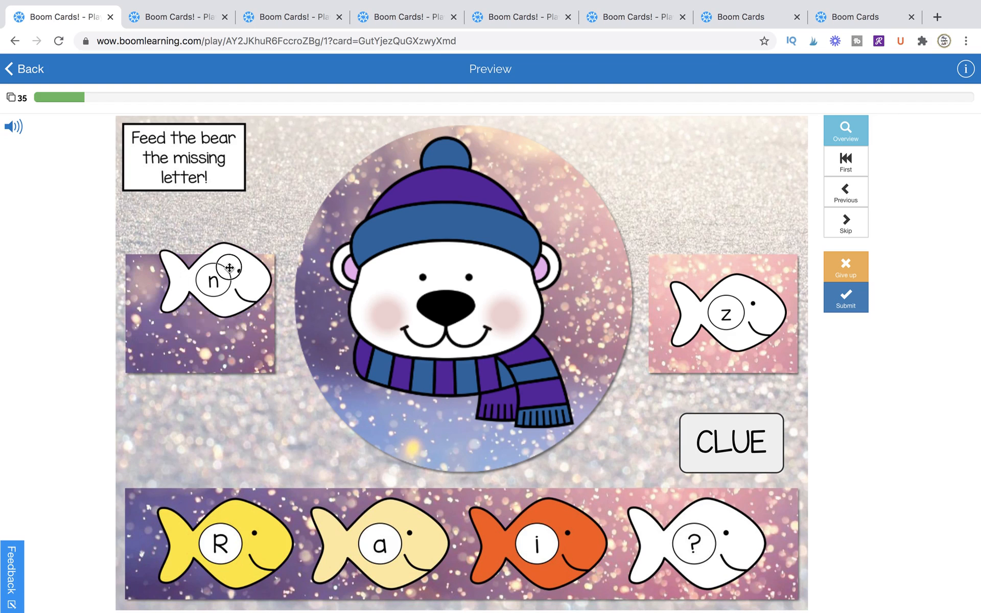
{"action": "left_click_drag", "start_coordinate": [714, 322], "coordinate": [673, 208]}
{"action": "left_click_drag", "start_coordinate": [726, 332], "coordinate": [711, 198]}
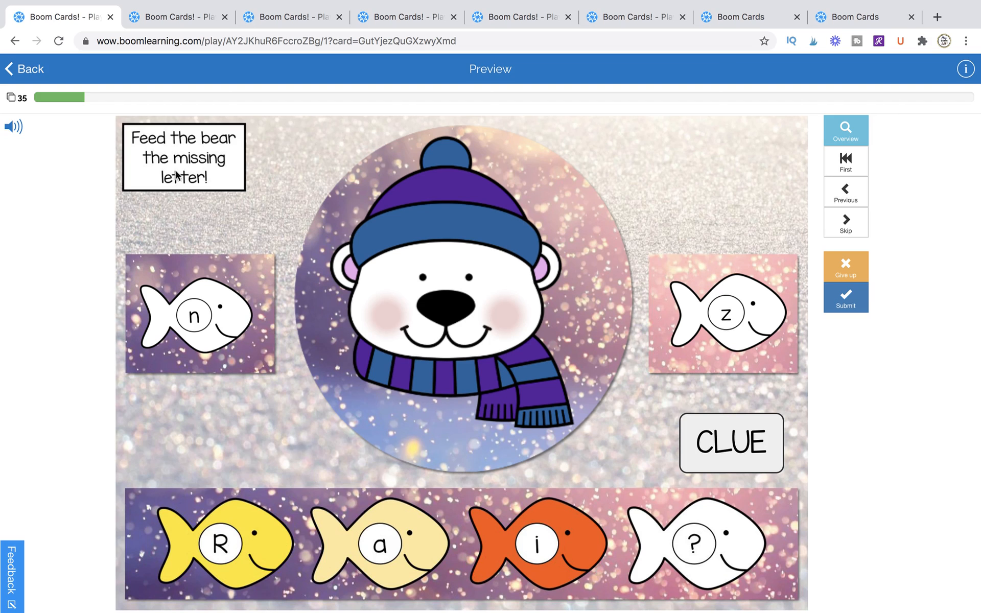
{"action": "left_click_drag", "start_coordinate": [752, 329], "coordinate": [506, 342]}
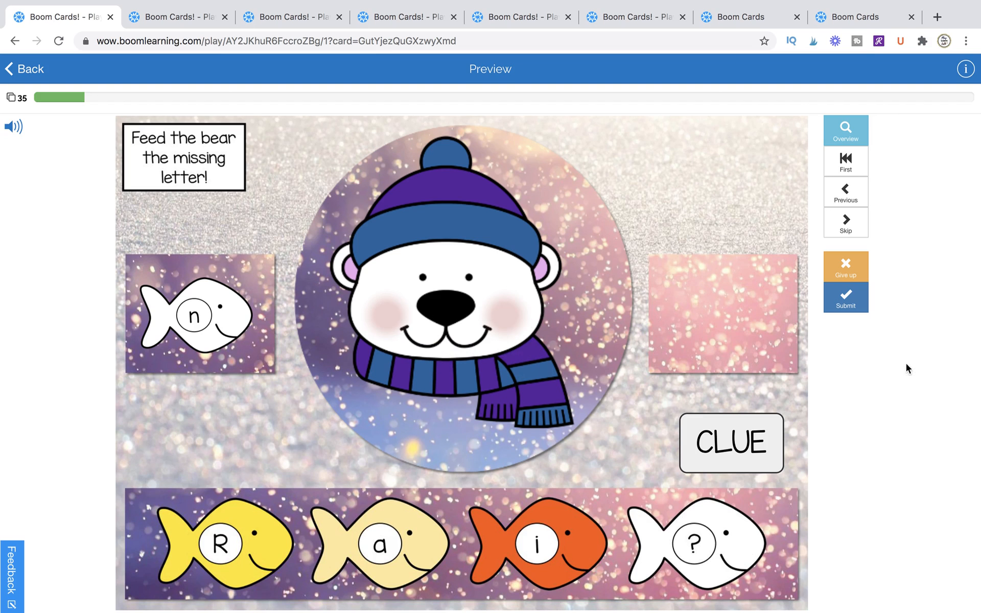
{"action": "left_click", "coordinate": [862, 299]}
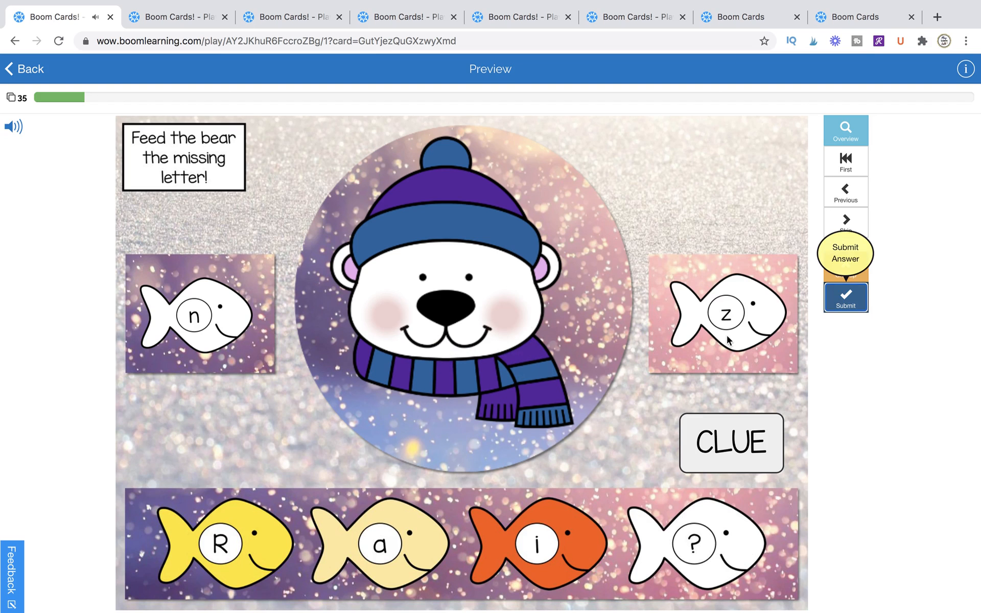
Move the CLUE cover off its picture, feed the n fish to the bear, and submit the answer.
{"action": "left_click_drag", "start_coordinate": [747, 436], "coordinate": [606, 432]}
{"action": "left_click_drag", "start_coordinate": [220, 327], "coordinate": [499, 315]}
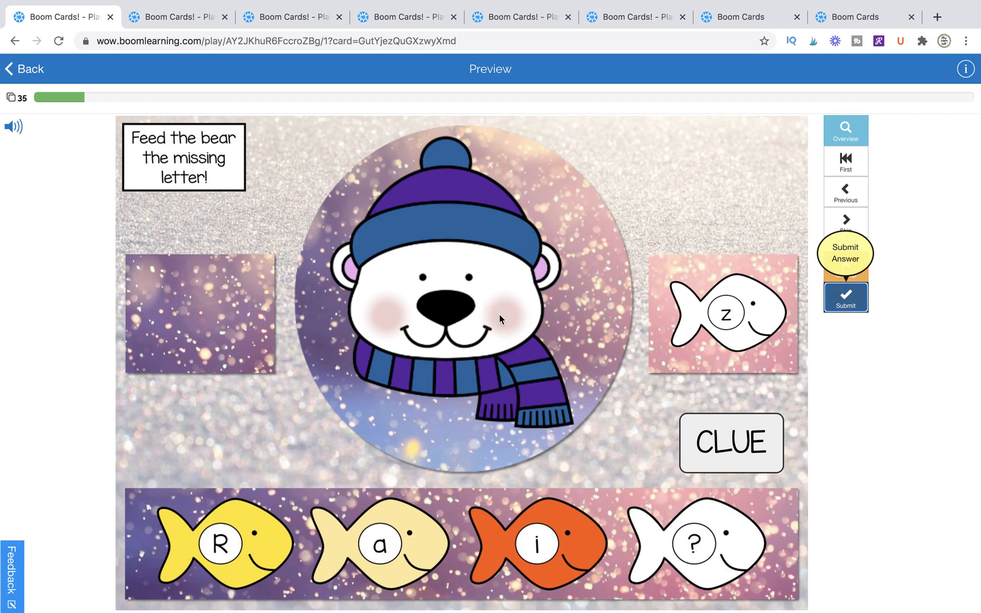
{"action": "left_click", "coordinate": [847, 304]}
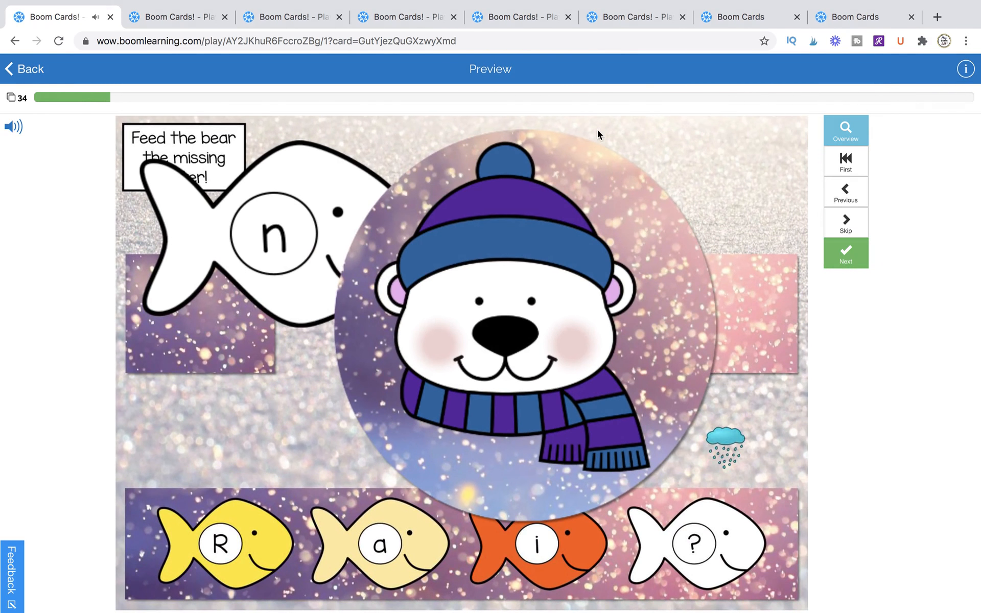
Return to the deck editor and shrink the bear image on card 32 to about 194 by 245.
{"action": "left_click", "coordinate": [647, 17]}
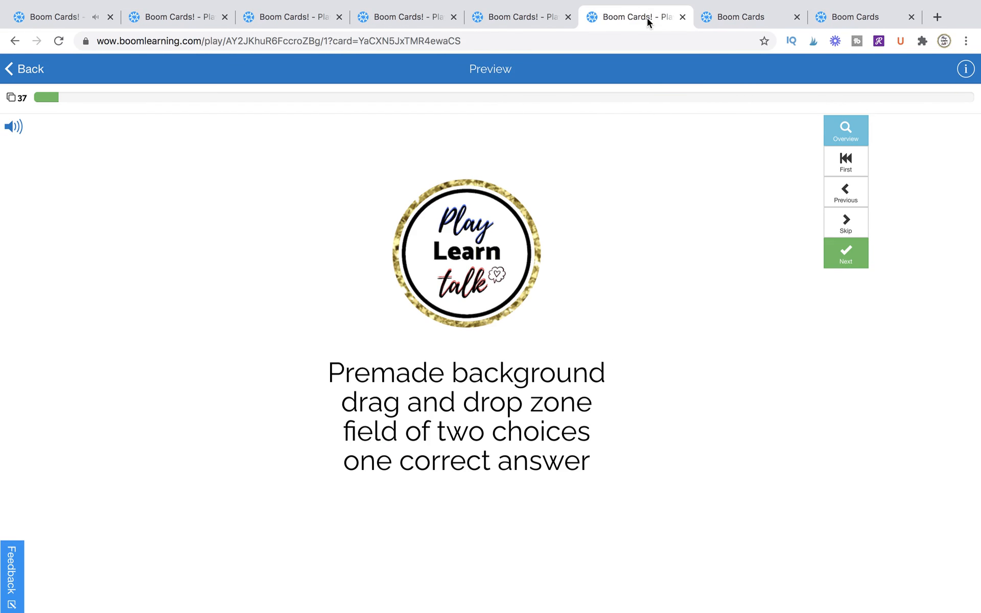
{"action": "left_click", "coordinate": [726, 17]}
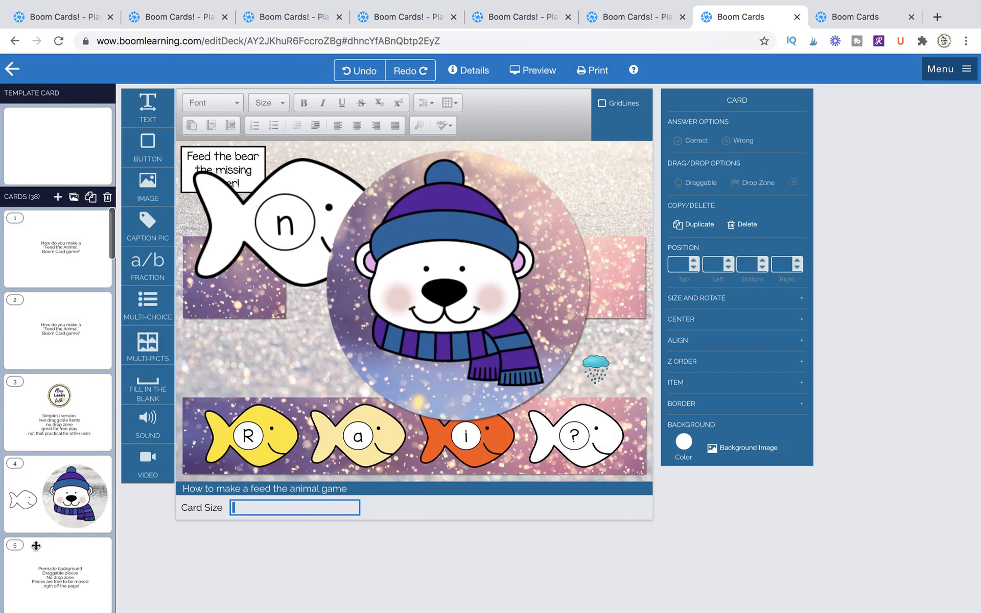
{"action": "scroll", "coordinate": [36, 546], "scroll_direction": "down", "scroll_amount": 5}
{"action": "scroll", "coordinate": [36, 546], "scroll_direction": "down", "scroll_amount": 10}
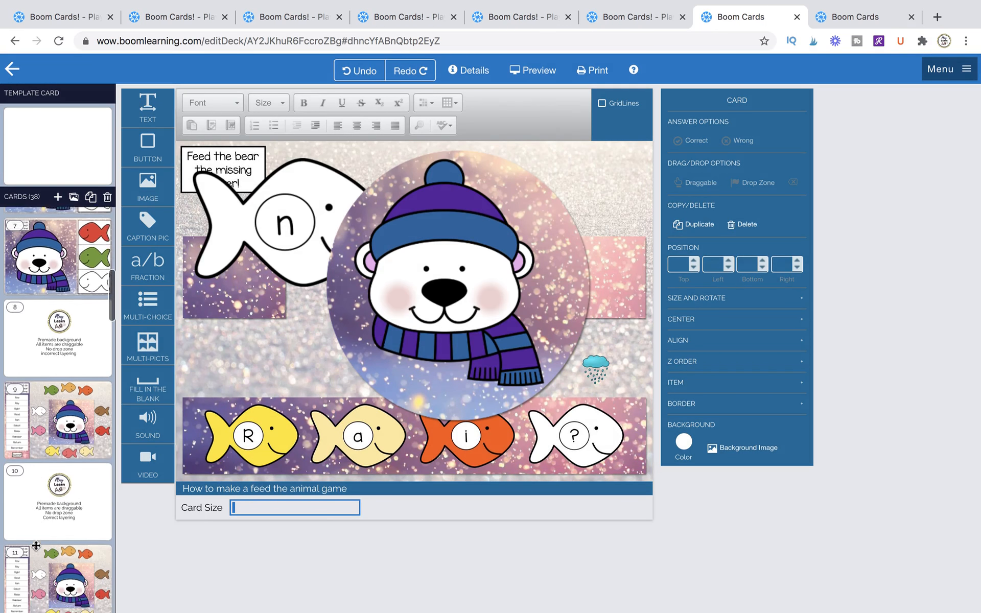
{"action": "scroll", "coordinate": [36, 546], "scroll_direction": "down", "scroll_amount": 10}
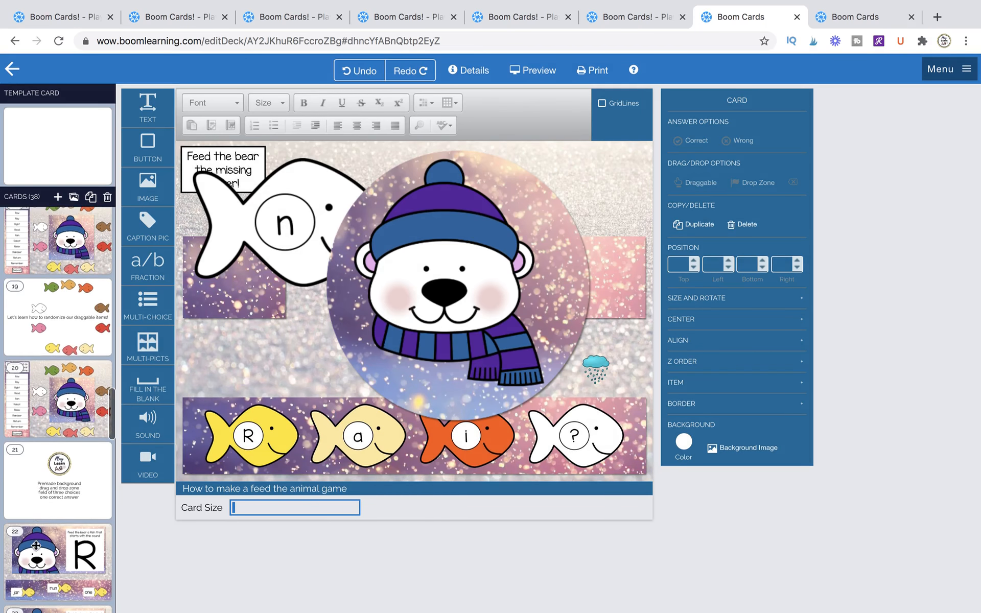
{"action": "scroll", "coordinate": [36, 545], "scroll_direction": "down", "scroll_amount": 5}
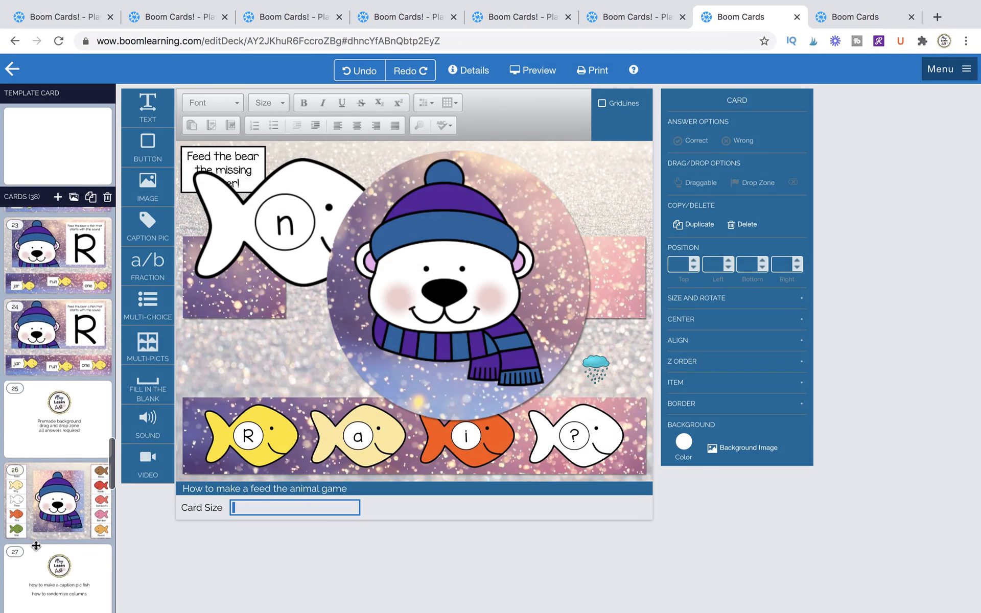
{"action": "scroll", "coordinate": [36, 545], "scroll_direction": "down", "scroll_amount": 8}
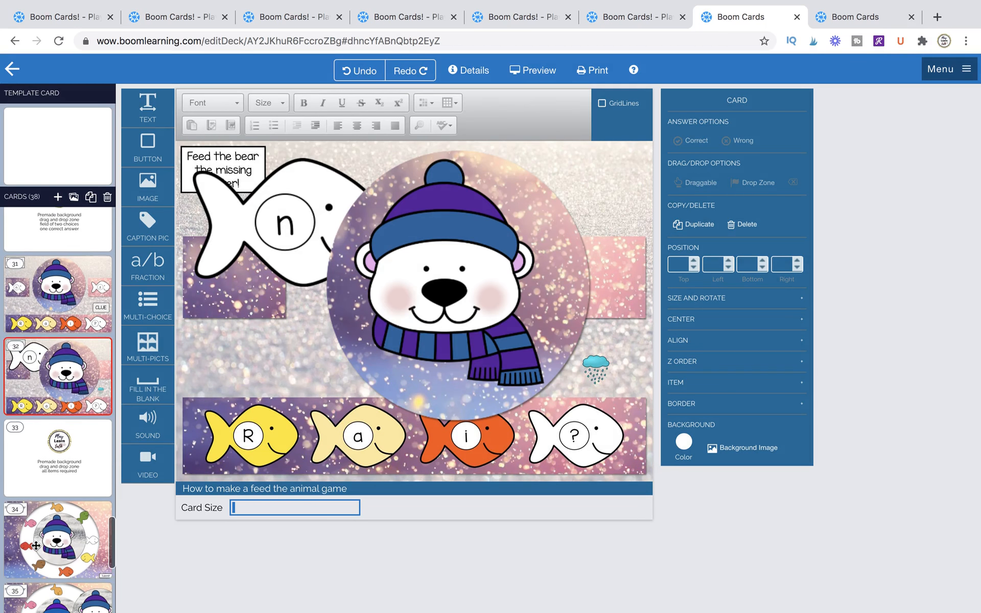
{"action": "left_click", "coordinate": [425, 317]}
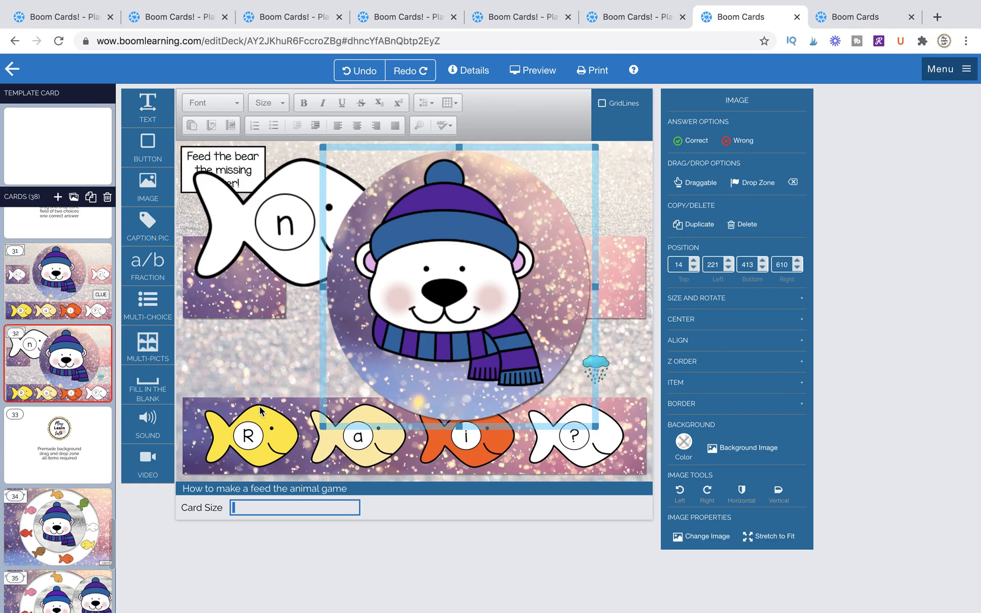
{"action": "left_click_drag", "start_coordinate": [322, 148], "coordinate": [455, 252]}
Shrink the n fish to about 106 by 67 and the z fish to about 127 by 99, placing each in its glitter box.
{"action": "left_click", "coordinate": [304, 204]}
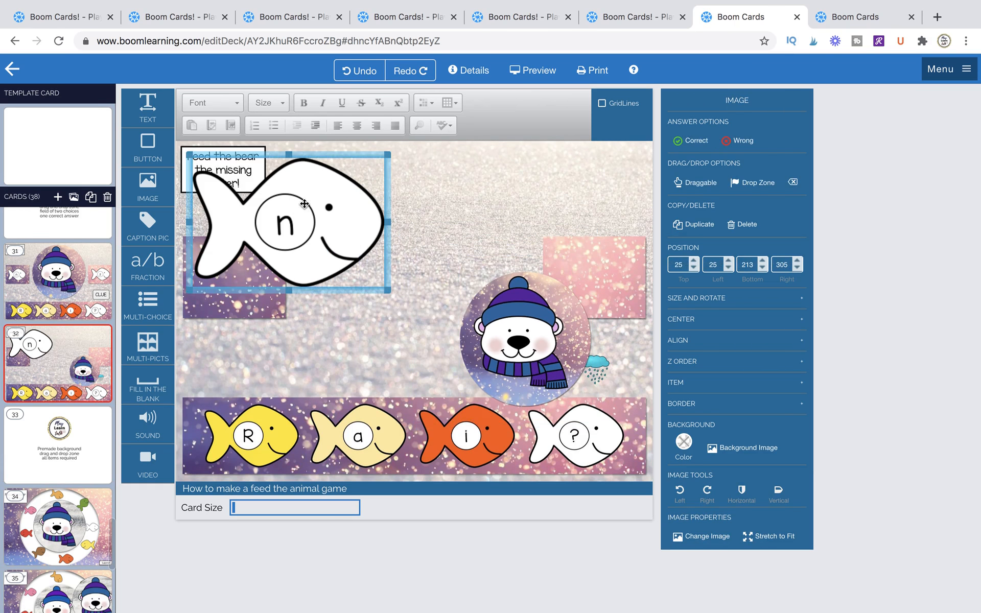
{"action": "left_click_drag", "start_coordinate": [388, 290], "coordinate": [266, 207]}
{"action": "left_click_drag", "start_coordinate": [256, 158], "coordinate": [262, 257]}
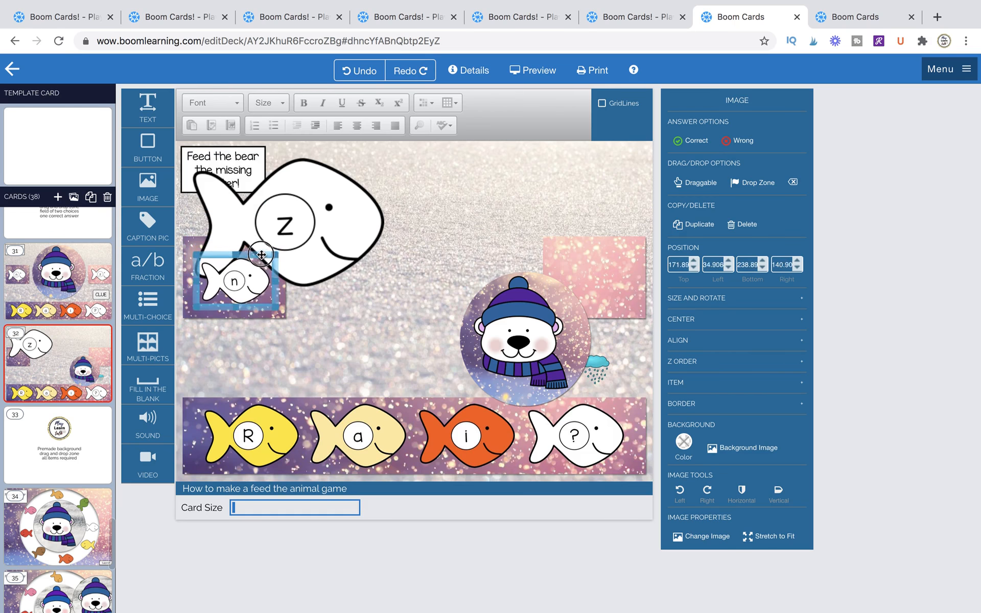
{"action": "left_click", "coordinate": [190, 165]}
{"action": "left_click_drag", "start_coordinate": [189, 155], "coordinate": [557, 241]}
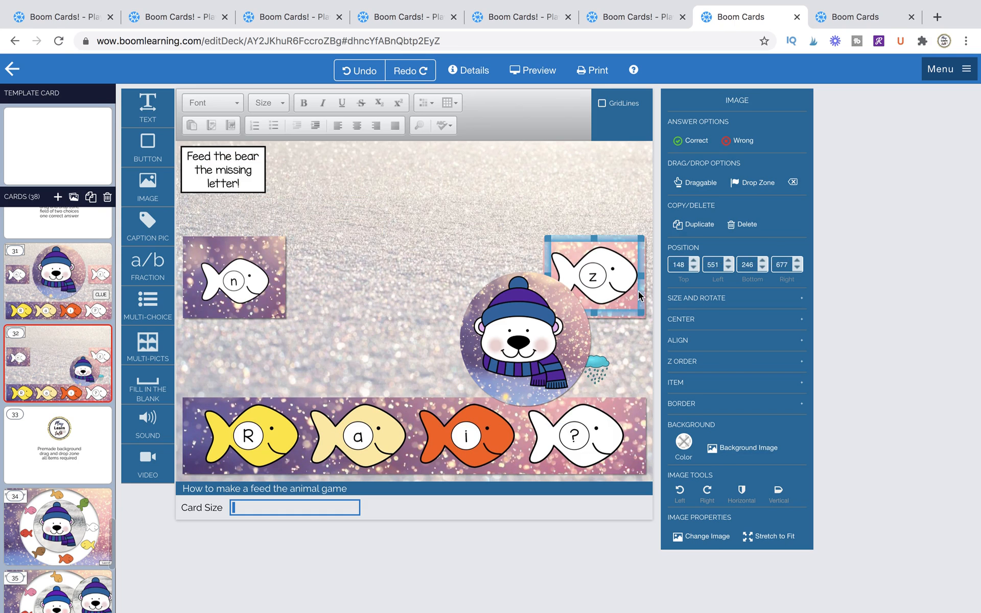
Match the n fish to the z fish by setting its width to 127 and height to 99.
{"action": "left_click", "coordinate": [701, 299]}
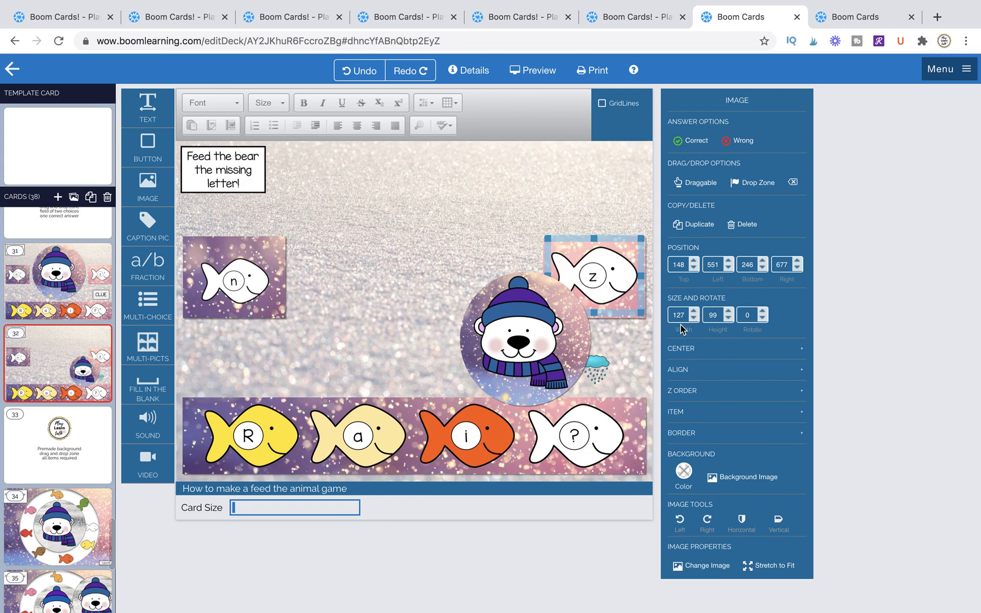
{"action": "double_click", "coordinate": [233, 292]}
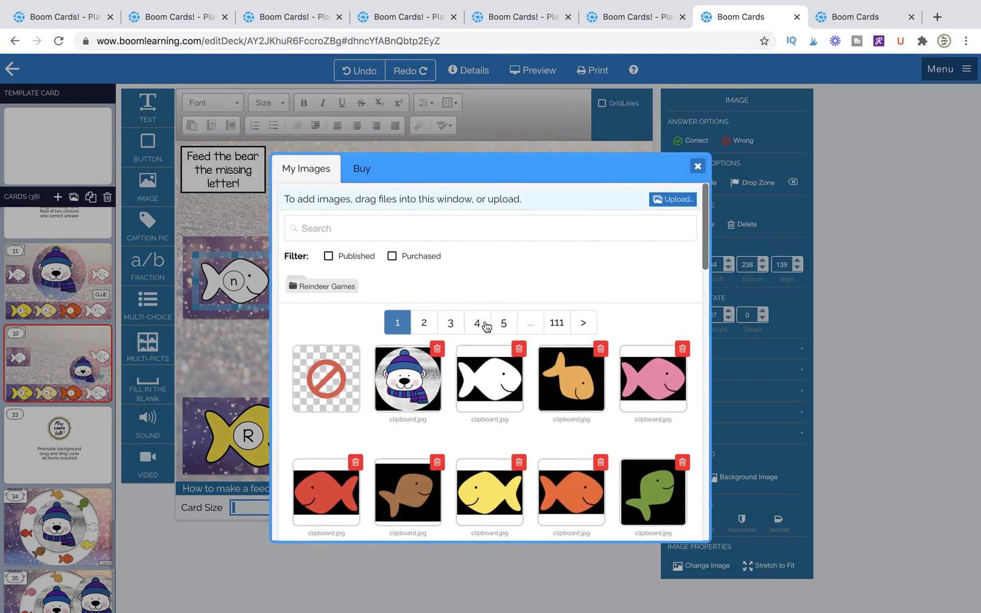
{"action": "left_click", "coordinate": [700, 165]}
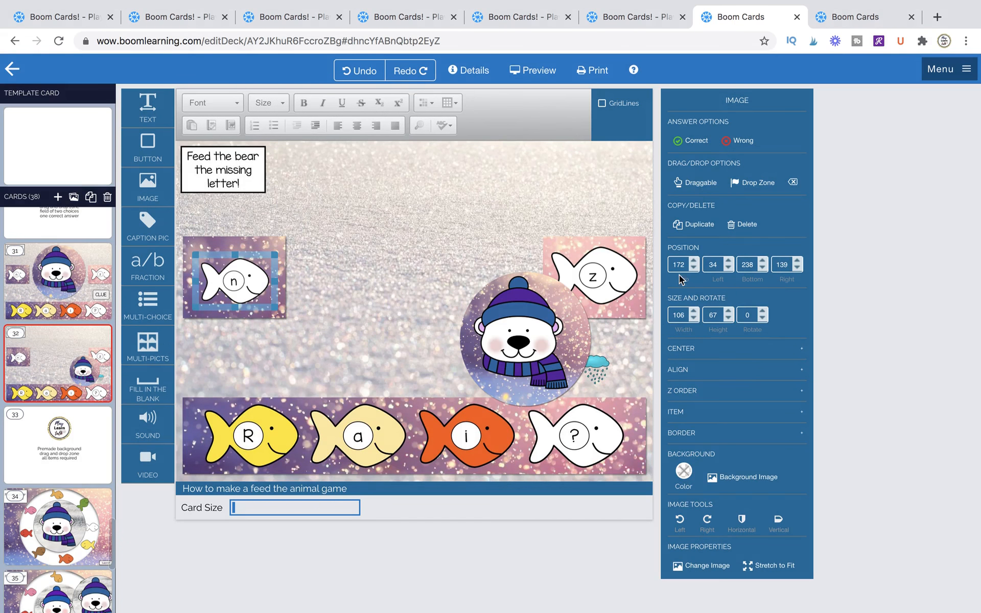
{"action": "type", "text": "127"}
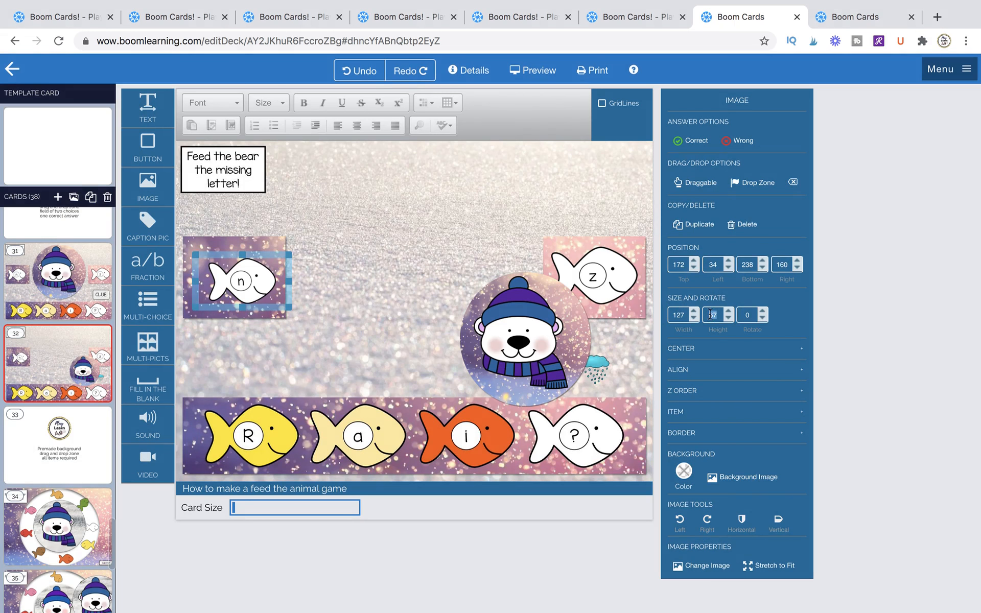
{"action": "type", "text": "99"}
Reposition the n fish within the purple box and move the bear between the two fish boxes.
{"action": "left_click", "coordinate": [294, 350]}
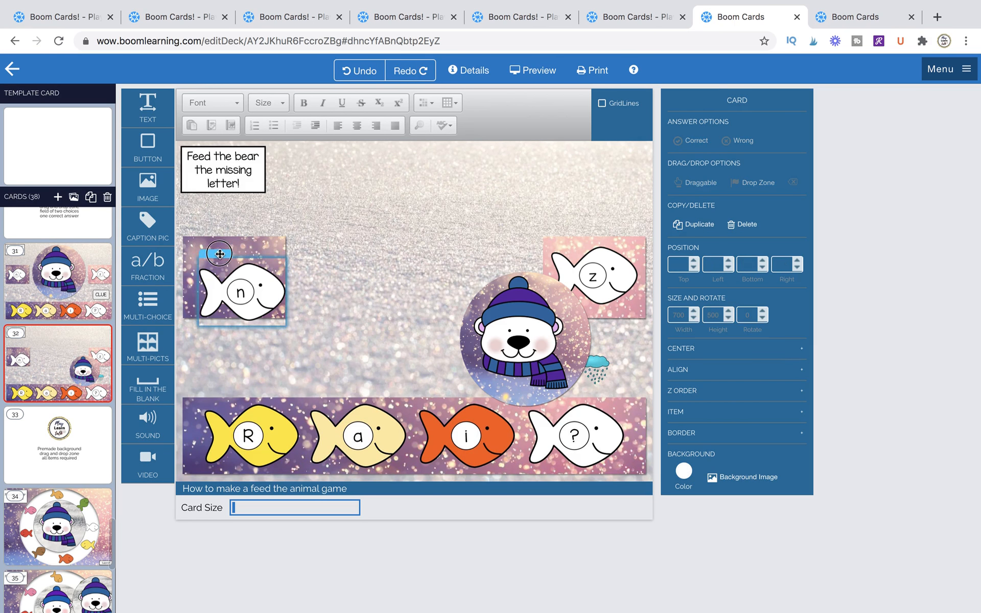
{"action": "left_click_drag", "start_coordinate": [220, 254], "coordinate": [211, 238]}
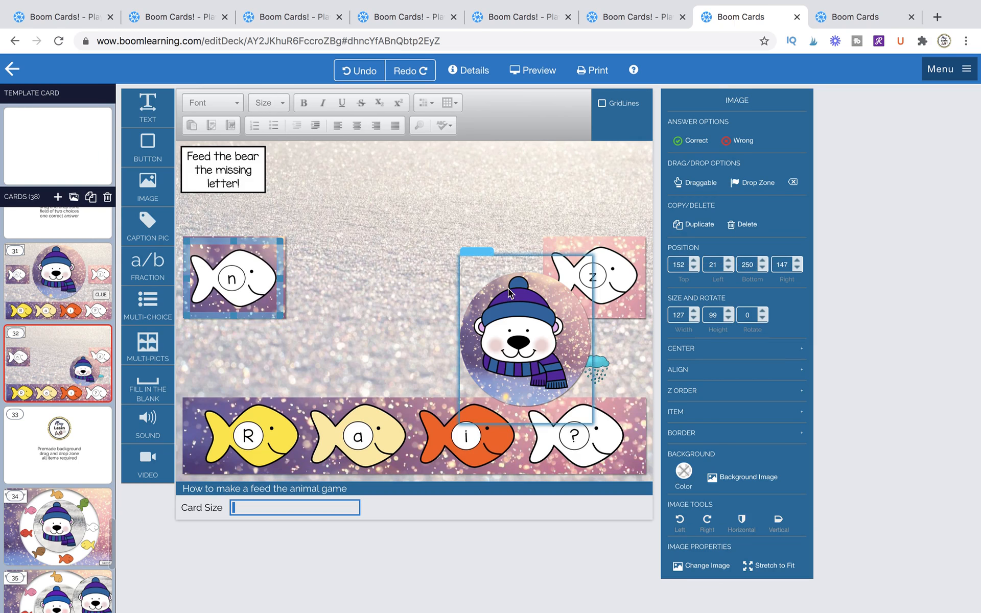
{"action": "left_click_drag", "start_coordinate": [531, 327], "coordinate": [427, 323]}
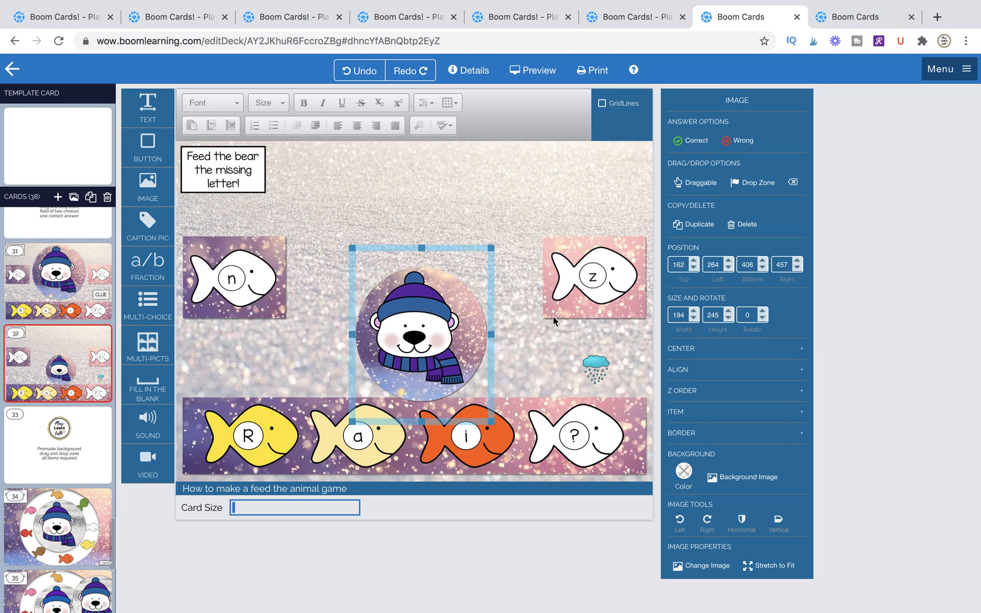
Shift the z fish down out of line, fine-tune the n fish in its box, and align the z fish horizontally with it.
{"action": "left_click", "coordinate": [221, 263]}
{"action": "left_click_drag", "start_coordinate": [588, 297], "coordinate": [588, 338]}
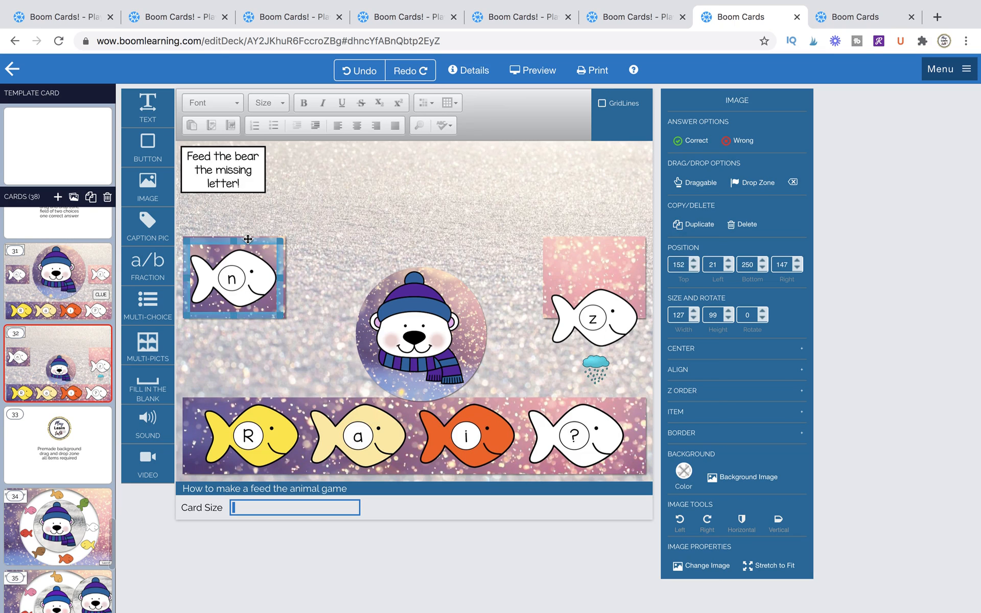
{"action": "left_click_drag", "start_coordinate": [248, 239], "coordinate": [249, 240]}
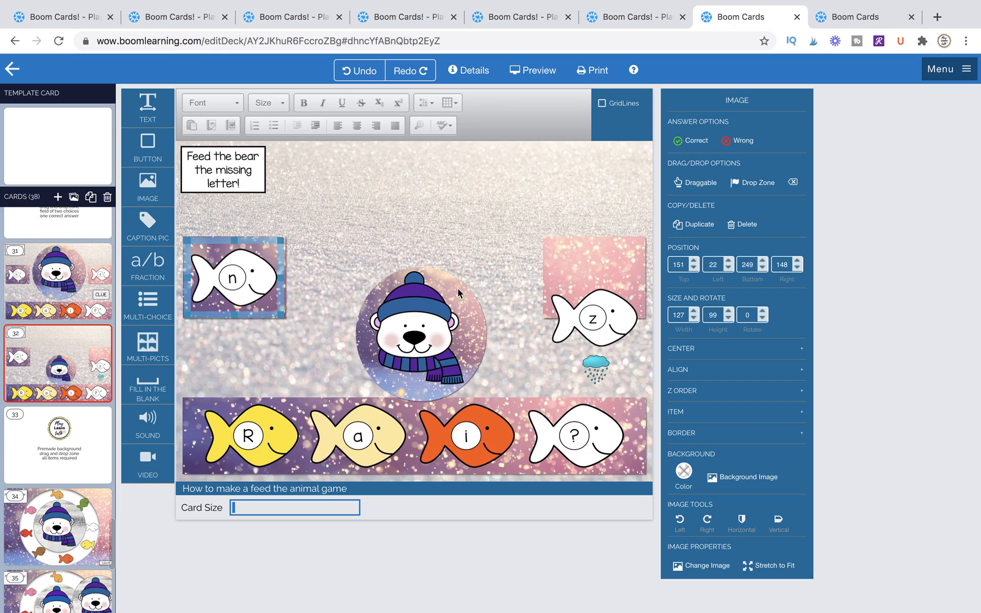
{"action": "left_click", "coordinate": [608, 306], "text": "shift"}
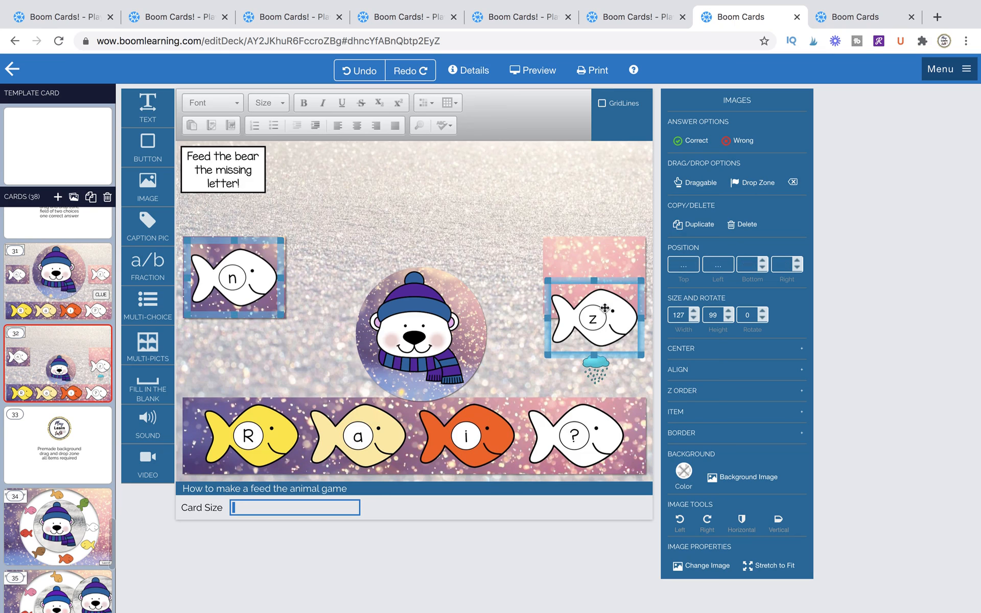
{"action": "left_click", "coordinate": [705, 381]}
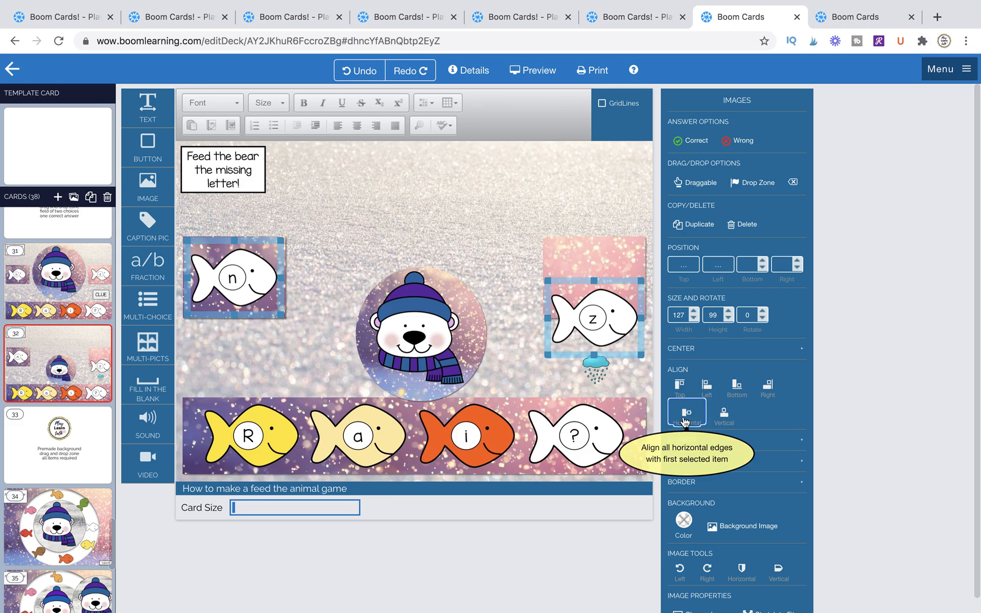
{"action": "left_click", "coordinate": [685, 419]}
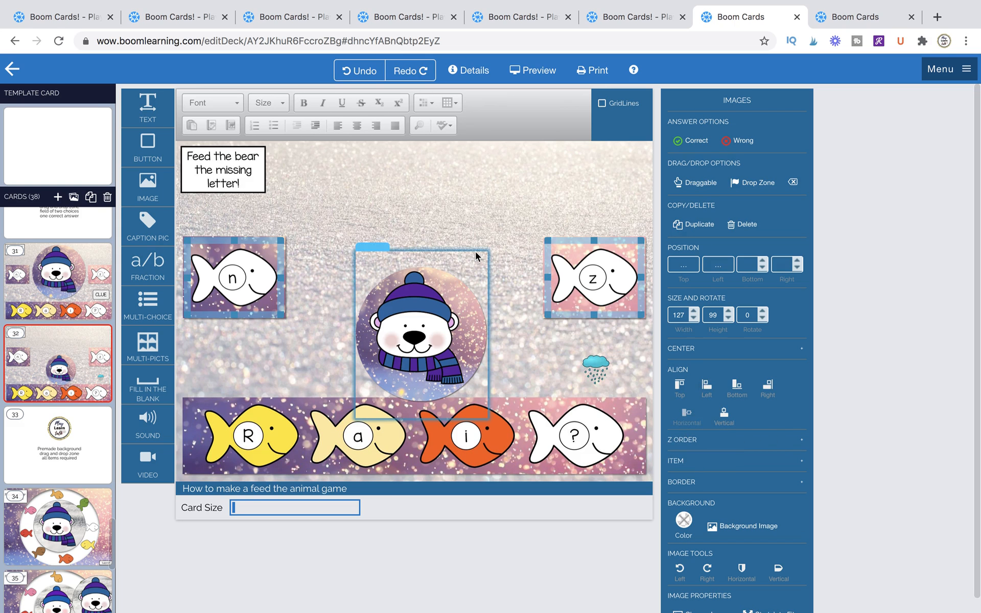
{"action": "left_click", "coordinate": [508, 232]}
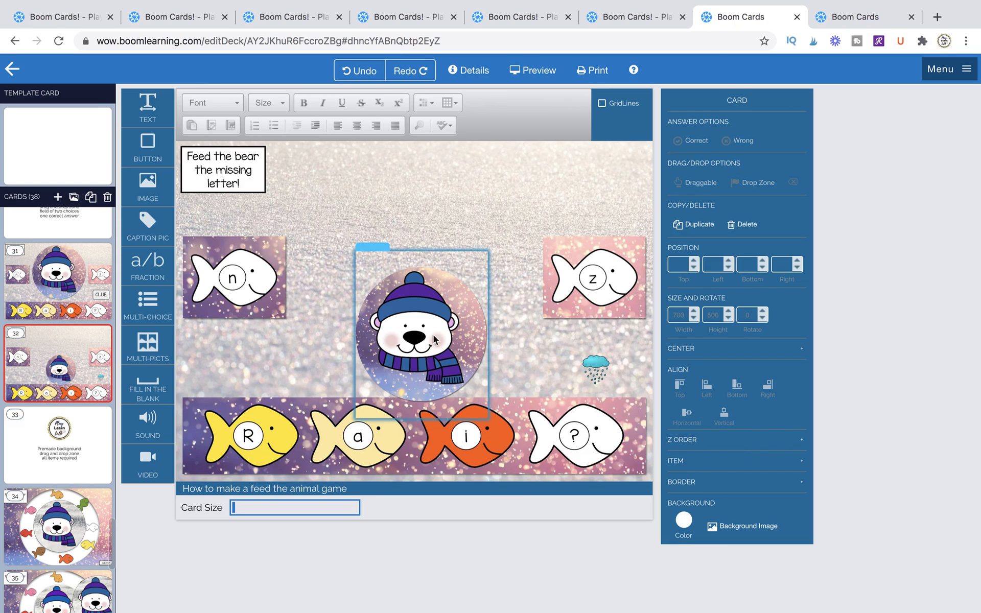
Enlarge the bear image to about 351 by 365 and place it between the two fish boxes.
{"action": "left_click_drag", "start_coordinate": [426, 329], "coordinate": [407, 333]}
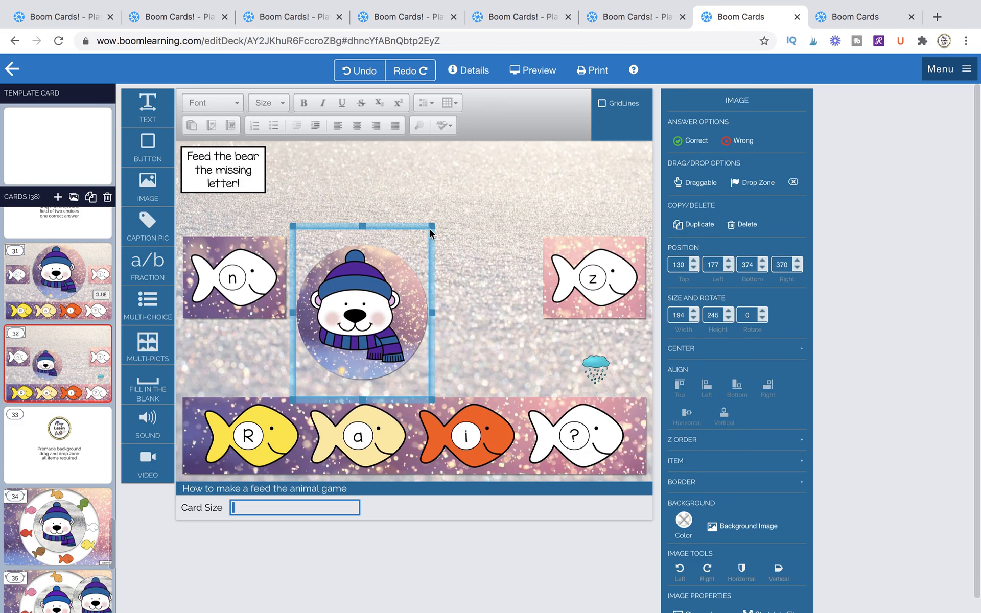
{"action": "left_click_drag", "start_coordinate": [432, 223], "coordinate": [533, 143]}
{"action": "left_click_drag", "start_coordinate": [432, 258], "coordinate": [439, 256]}
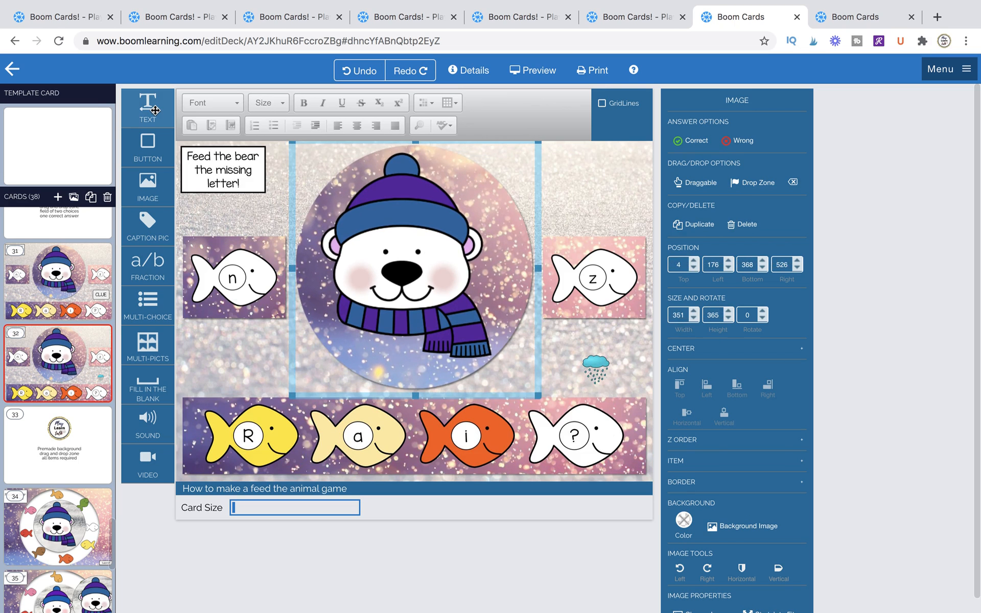
Add a button below the n fish box, label it CLUE, and apply the KGMiss font to the label.
{"action": "left_click_drag", "start_coordinate": [147, 151], "coordinate": [229, 351]}
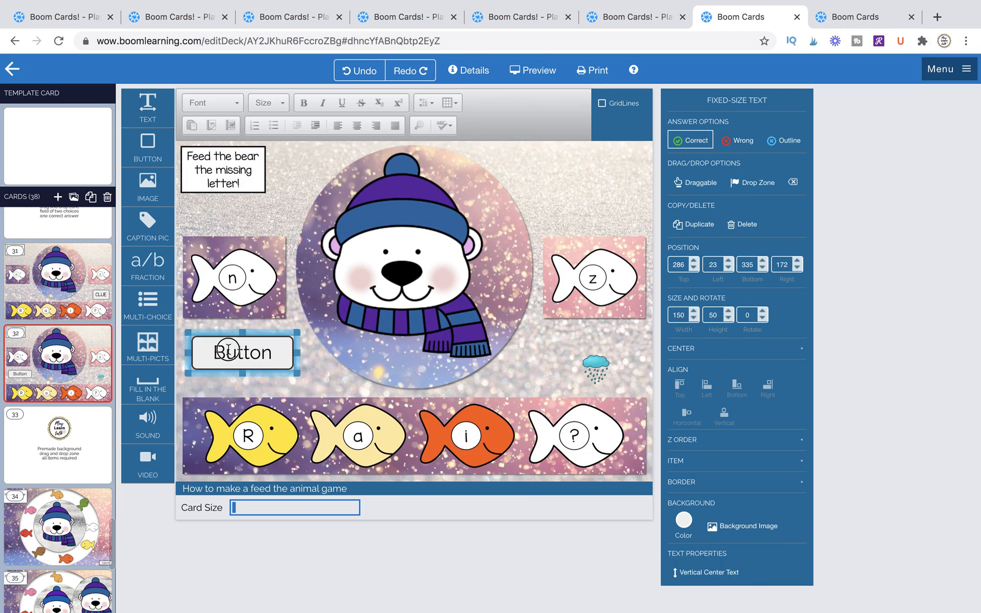
{"action": "double_click", "coordinate": [228, 350]}
{"action": "type", "text": "CLUE"}
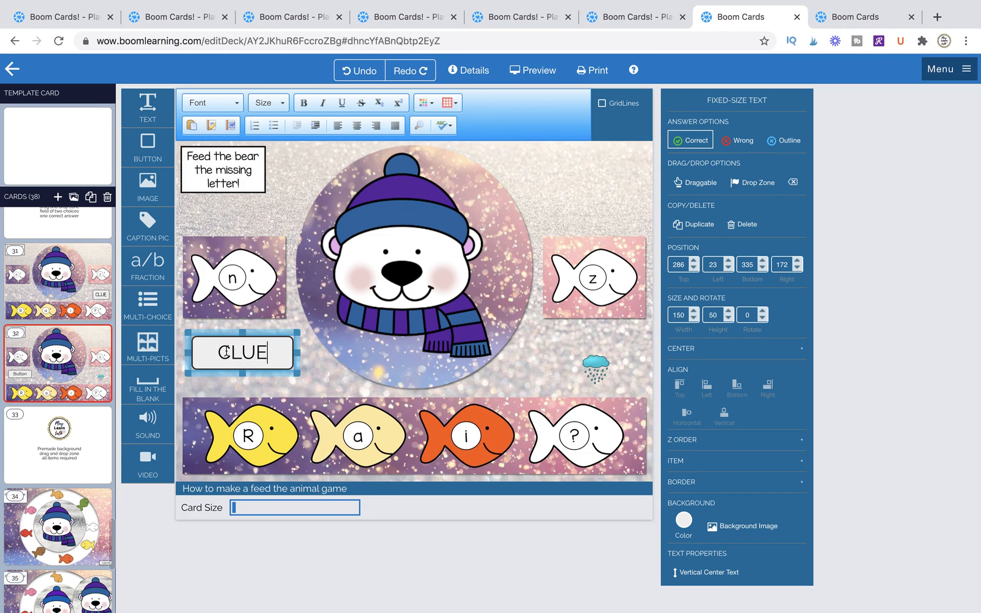
{"action": "double_click", "coordinate": [227, 352]}
{"action": "left_click", "coordinate": [211, 103]}
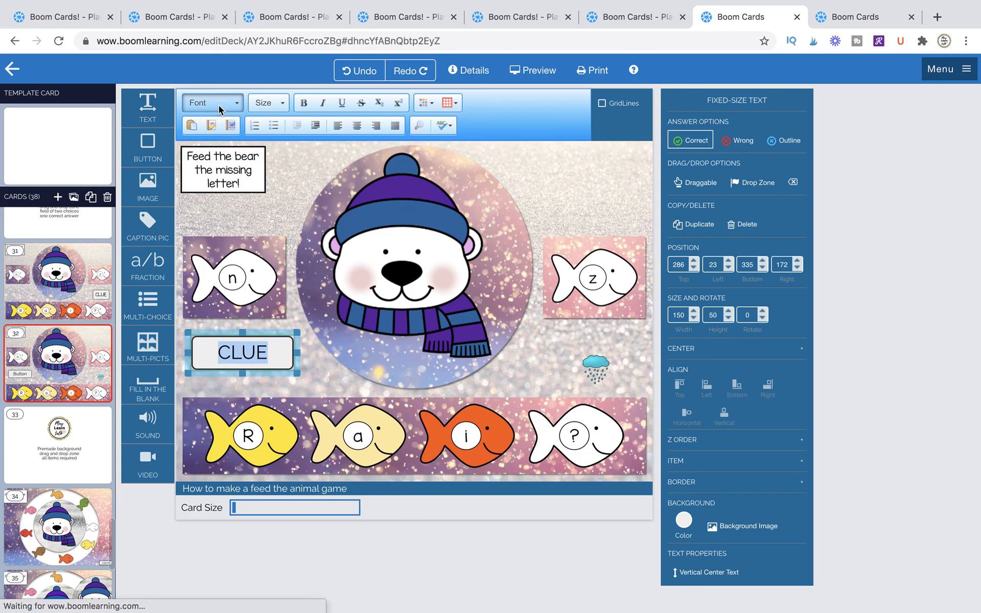
{"action": "left_click", "coordinate": [222, 139]}
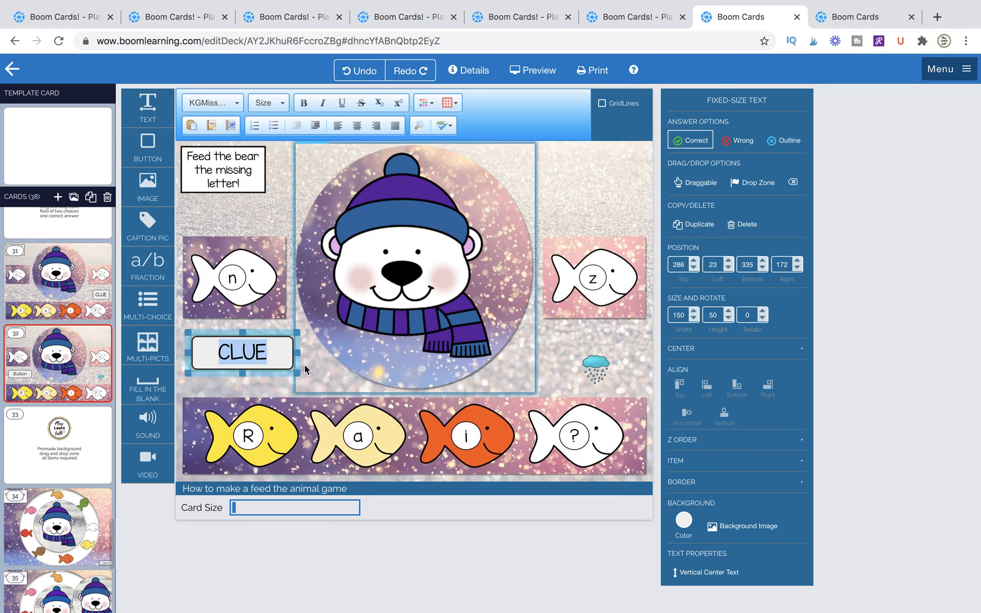
Resize the CLUE button to about 121 by 59, make it draggable, and place it over the rain cloud picture.
{"action": "left_click_drag", "start_coordinate": [187, 374], "coordinate": [211, 384]}
{"action": "left_click", "coordinate": [696, 182]}
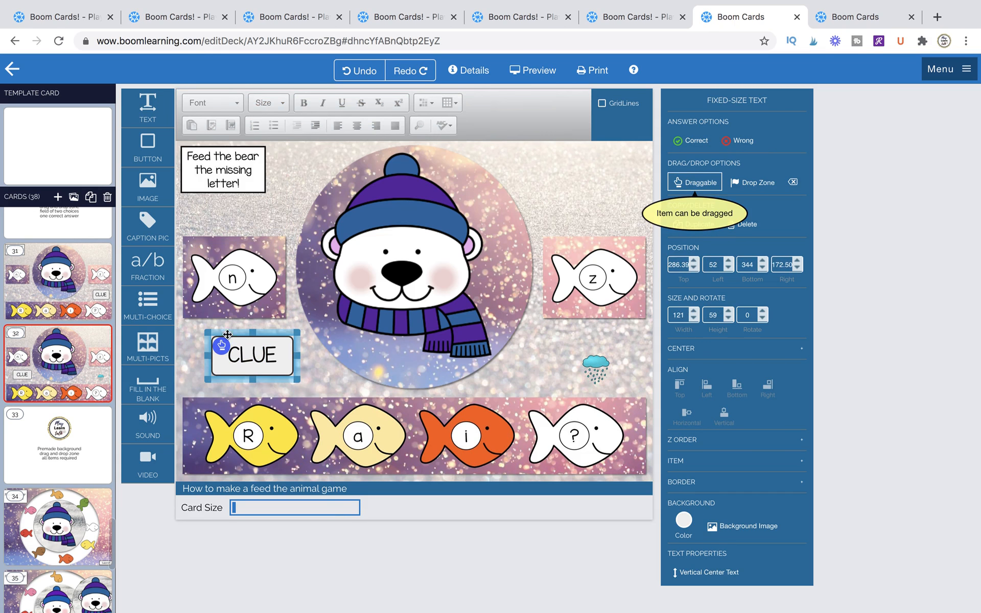
{"action": "left_click_drag", "start_coordinate": [234, 332], "coordinate": [577, 342]}
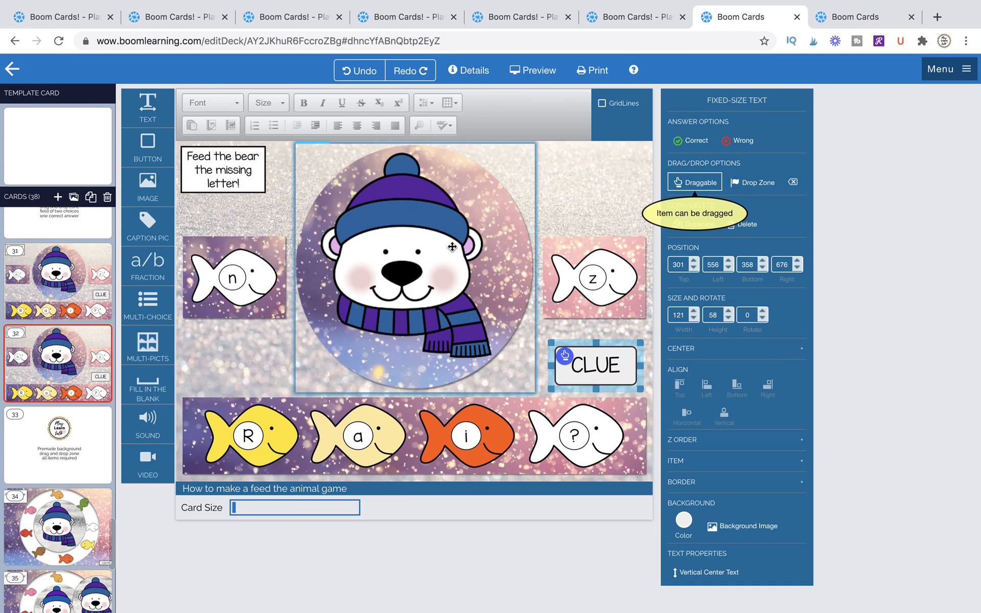
Add an empty text box about 238 by 124 over the bear's face and set it as a drop zone.
{"action": "left_click", "coordinate": [452, 246]}
{"action": "left_click_drag", "start_coordinate": [148, 105], "coordinate": [486, 328]}
{"action": "left_click", "coordinate": [417, 271]}
{"action": "left_click", "coordinate": [759, 183]}
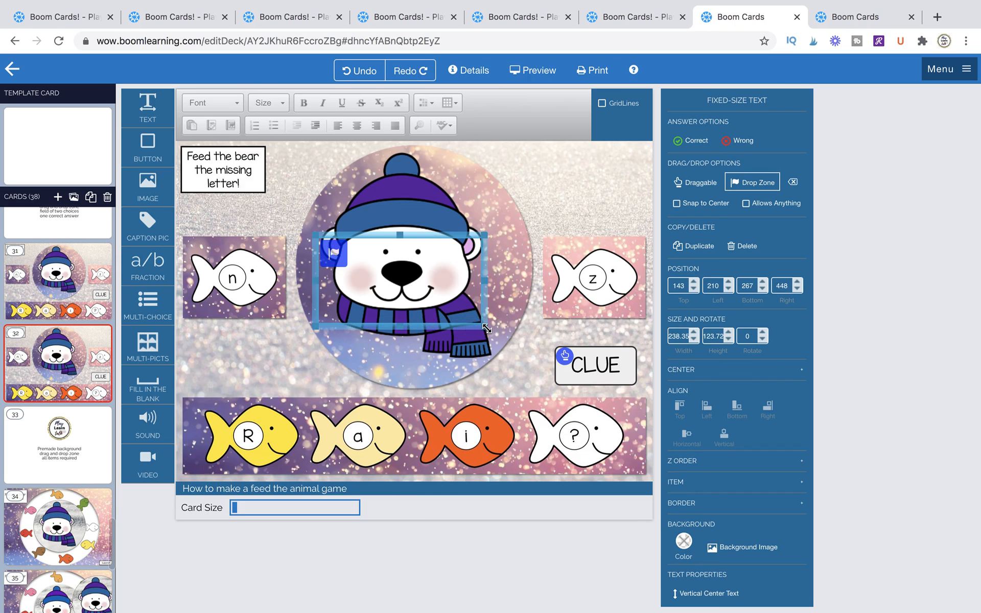
Make the n and z fish draggable and link the n fish to the bear's drop zone as the correct answer.
{"action": "left_click", "coordinate": [248, 302]}
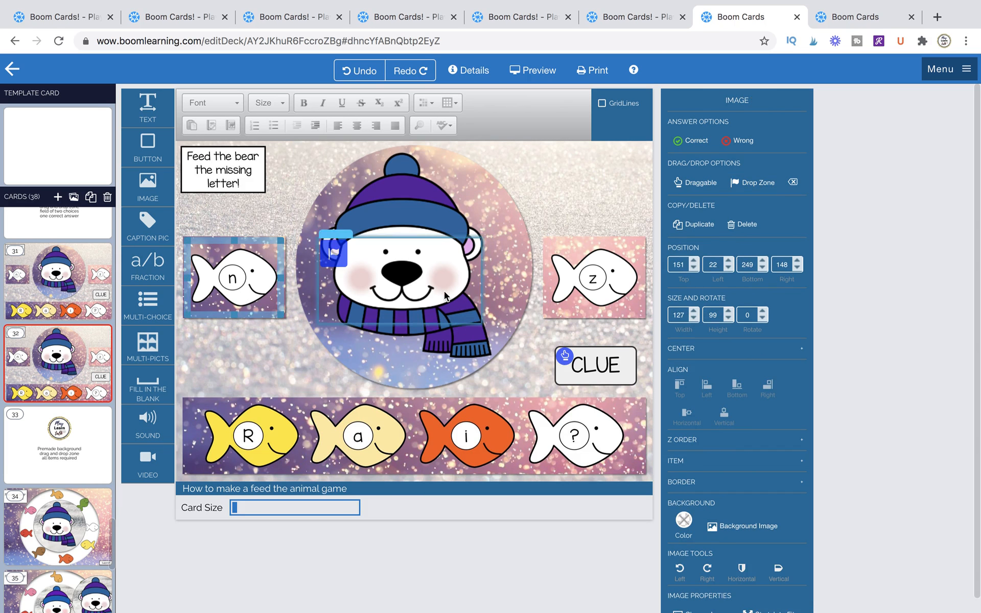
{"action": "left_click", "coordinate": [593, 278], "text": "shift"}
{"action": "left_click", "coordinate": [700, 182]}
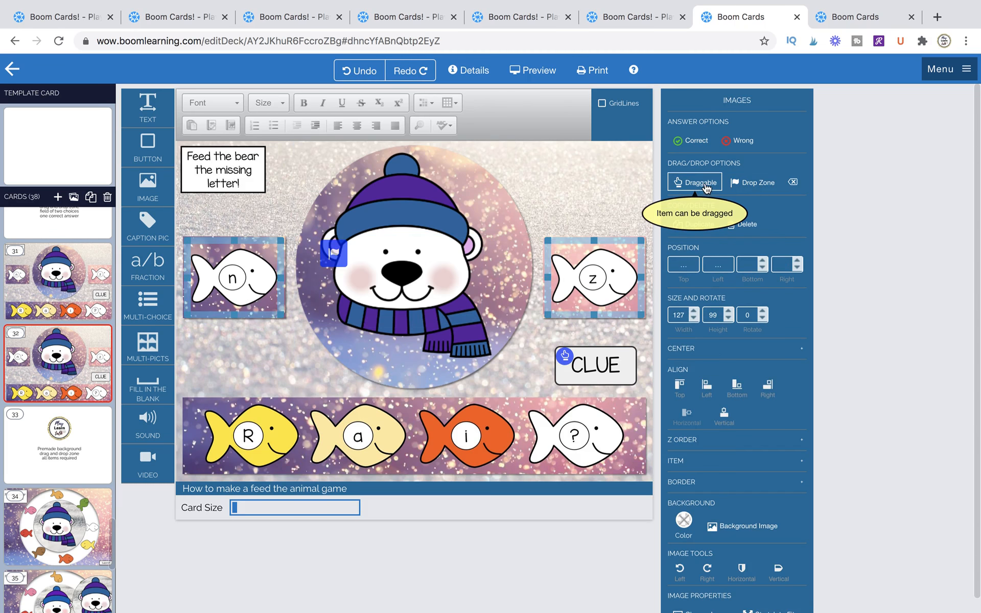
{"action": "left_click", "coordinate": [247, 360]}
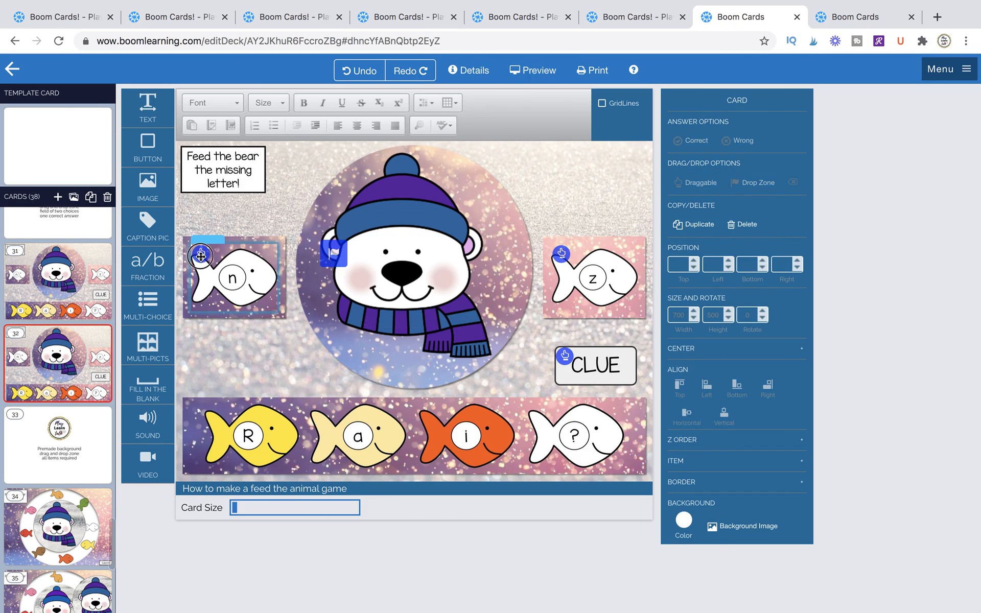
{"action": "left_click_drag", "start_coordinate": [201, 256], "coordinate": [334, 254]}
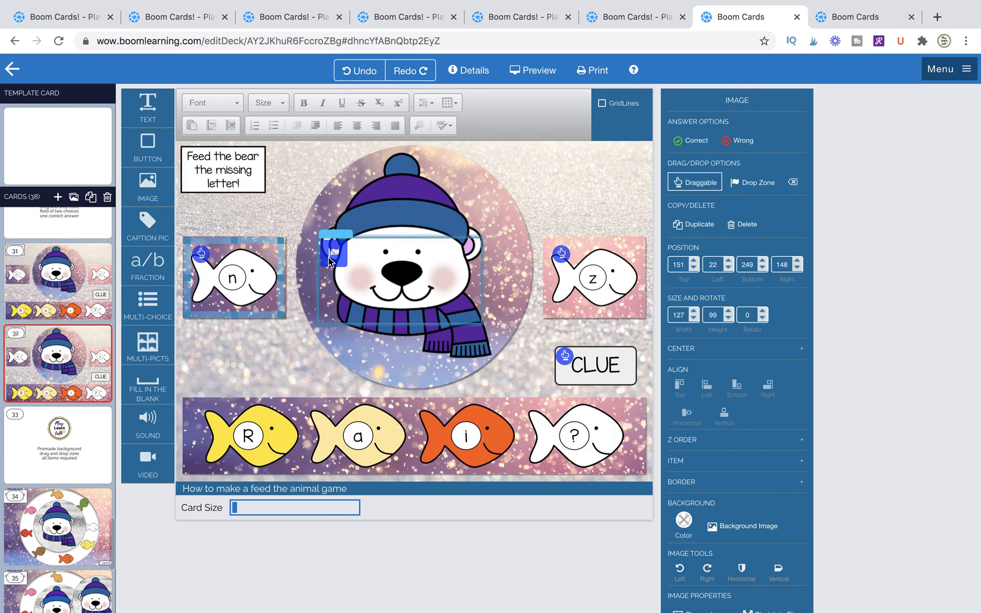
Send the drop zone to the rear behind the bear and make the bear image draggable.
{"action": "left_click", "coordinate": [459, 276]}
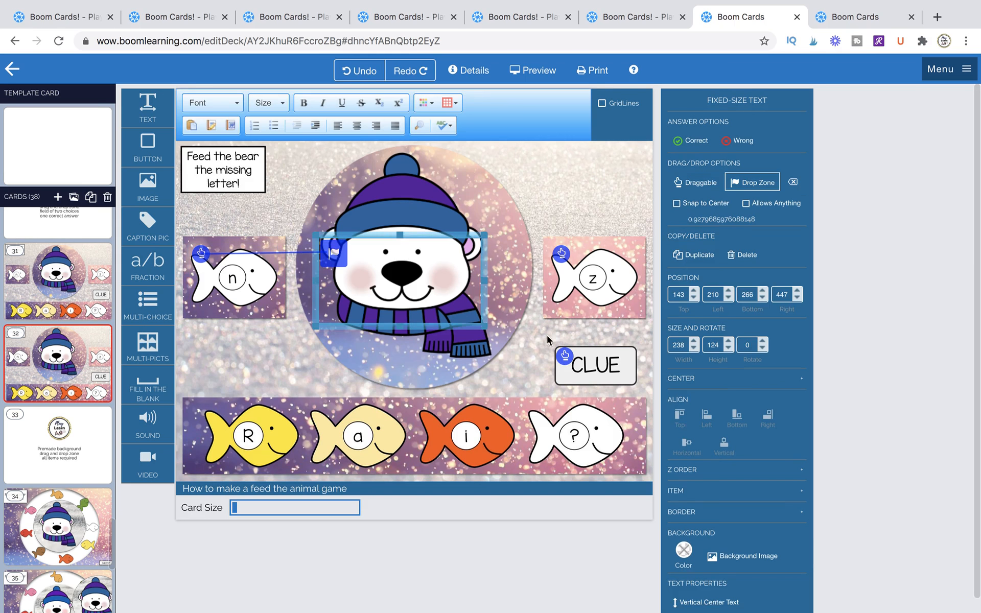
{"action": "left_click", "coordinate": [683, 476]}
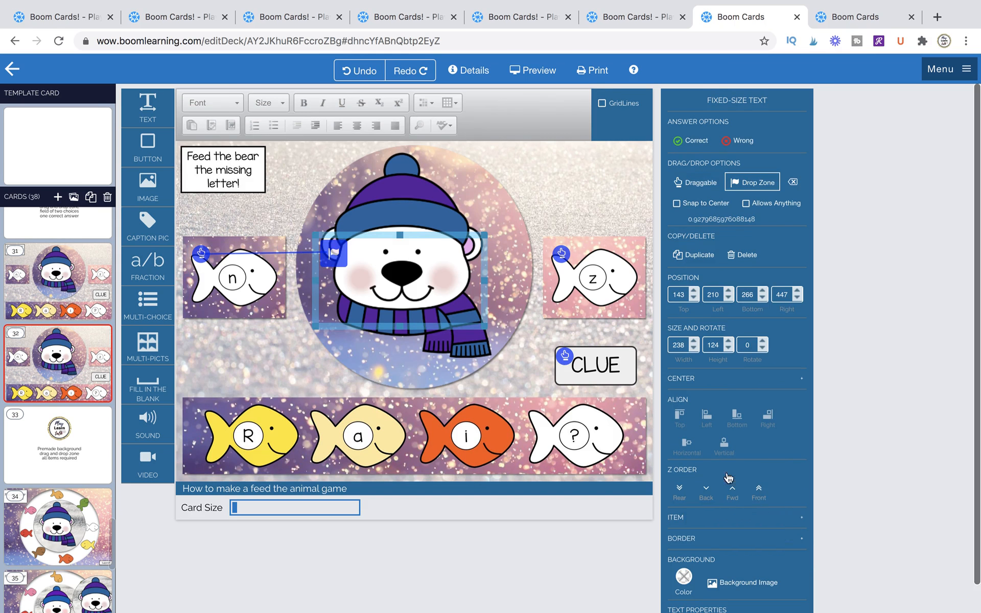
{"action": "left_click", "coordinate": [680, 491]}
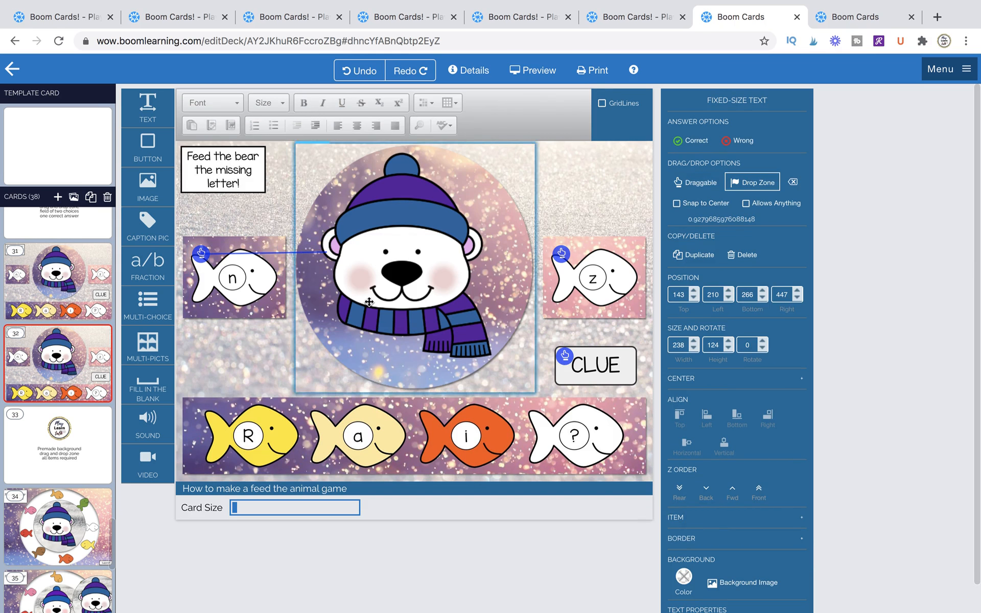
{"action": "left_click", "coordinate": [715, 183]}
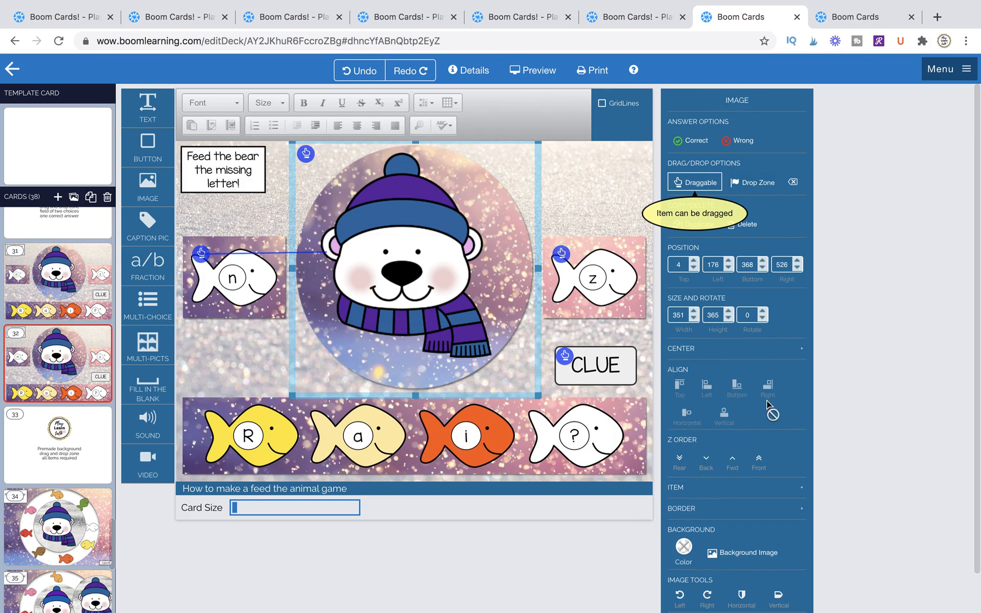
{"action": "left_click", "coordinate": [263, 352]}
Preview the missing-letter card and test sliding the CLUE cover off the rain cloud.
{"action": "left_click", "coordinate": [535, 70]}
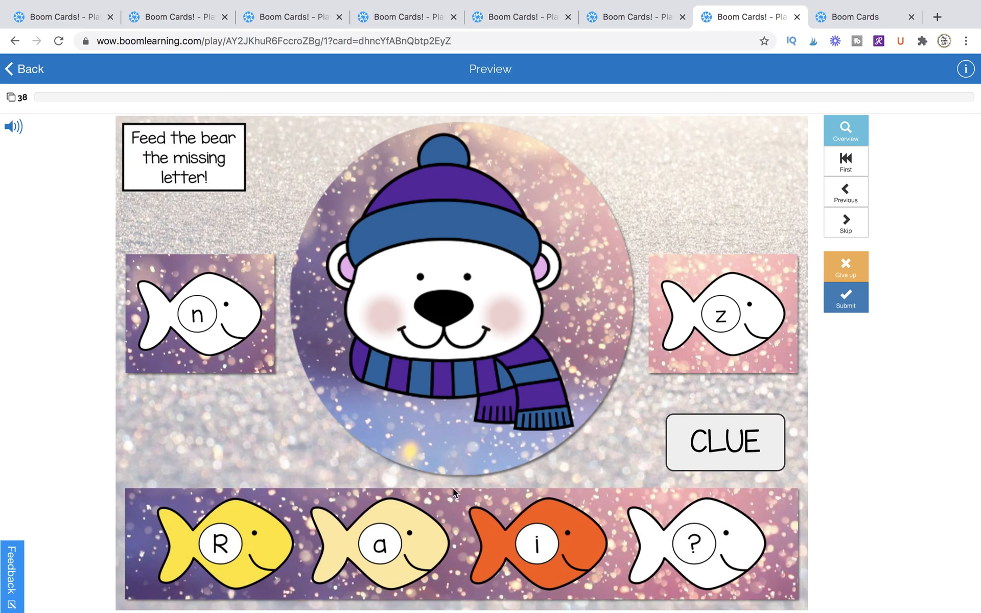
{"action": "left_click_drag", "start_coordinate": [760, 449], "coordinate": [563, 452]}
{"action": "left_click_drag", "start_coordinate": [761, 463], "coordinate": [530, 469]}
{"action": "left_click_drag", "start_coordinate": [750, 443], "coordinate": [536, 440]}
Test both answers in the preview by feeding the bear the z fish and the n fish, submitting each attempt.
{"action": "left_click_drag", "start_coordinate": [228, 322], "coordinate": [333, 311]}
{"action": "left_click_drag", "start_coordinate": [755, 311], "coordinate": [500, 327]}
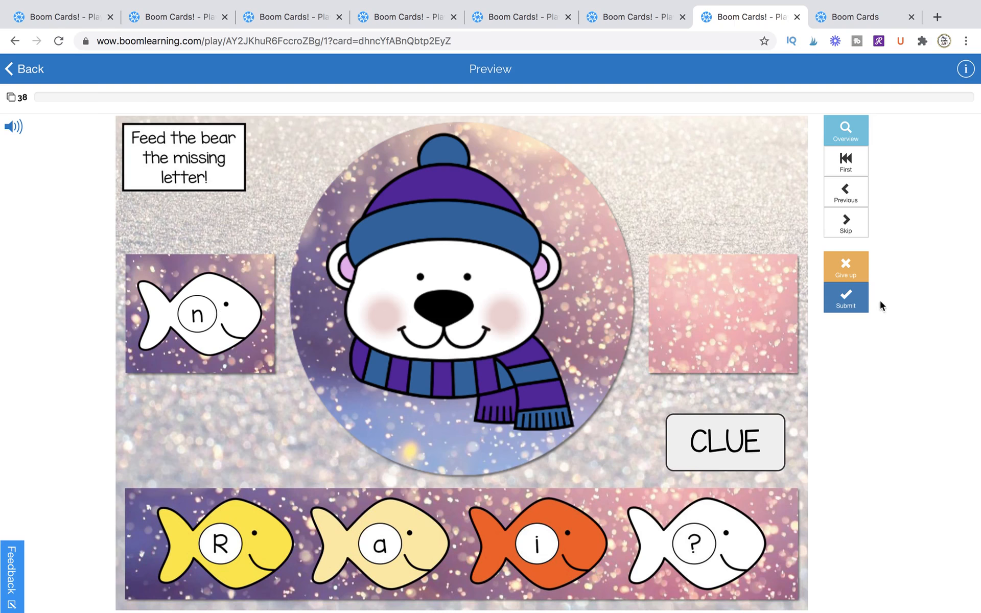
{"action": "left_click", "coordinate": [850, 306]}
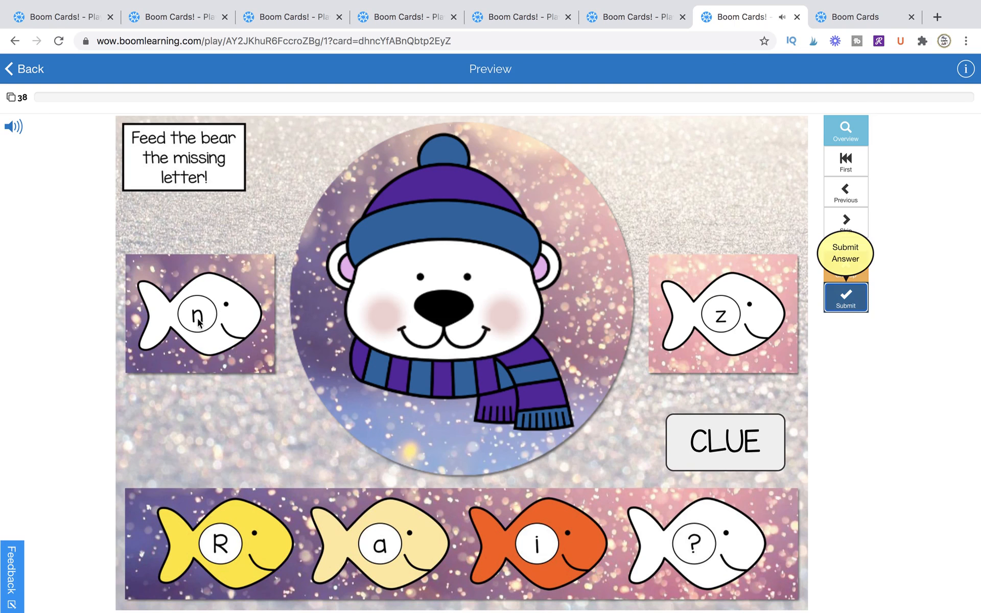
{"action": "left_click_drag", "start_coordinate": [199, 322], "coordinate": [440, 299]}
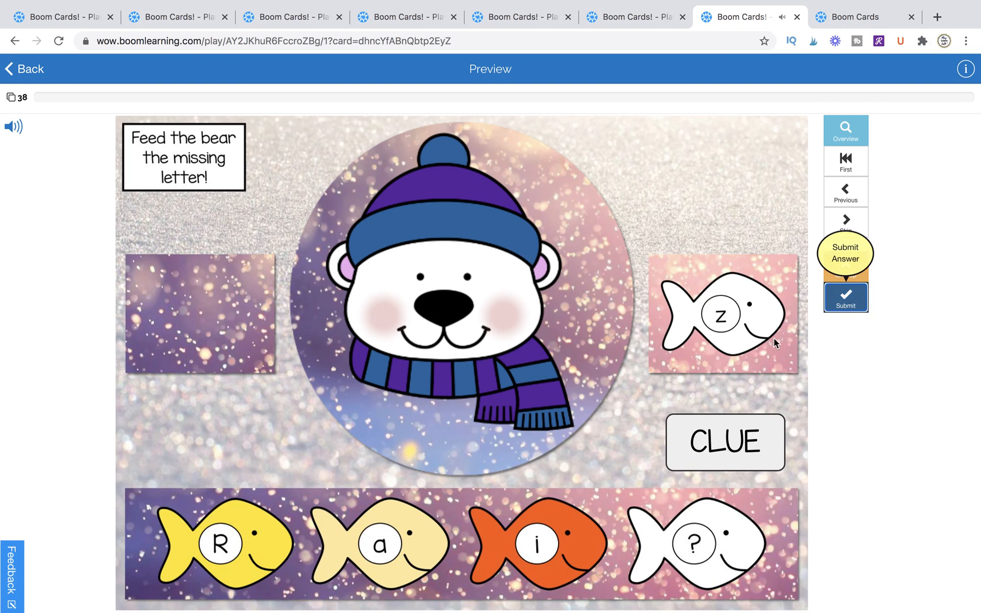
{"action": "left_click", "coordinate": [842, 301]}
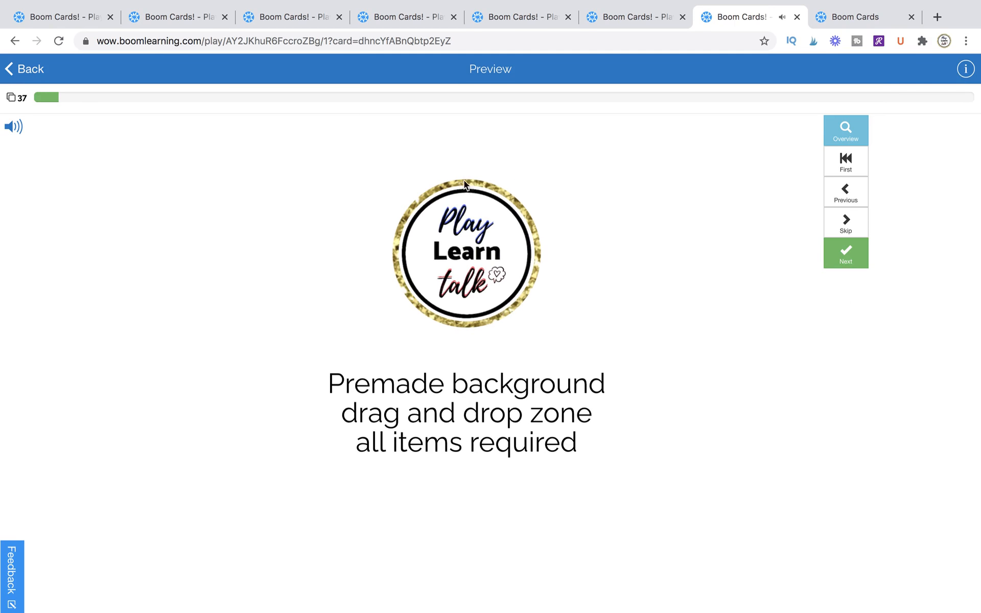
Switch to the preview of the "Feed the bear all the fish!" card, feed the bear all eight fish, and submit.
{"action": "left_click", "coordinate": [81, 23]}
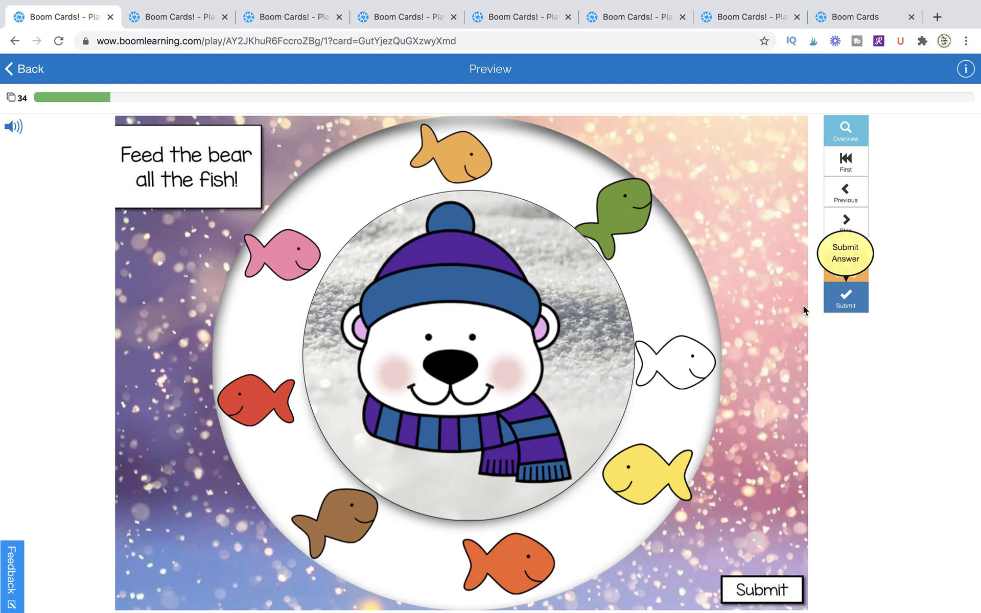
{"action": "left_click_drag", "start_coordinate": [632, 214], "coordinate": [429, 353]}
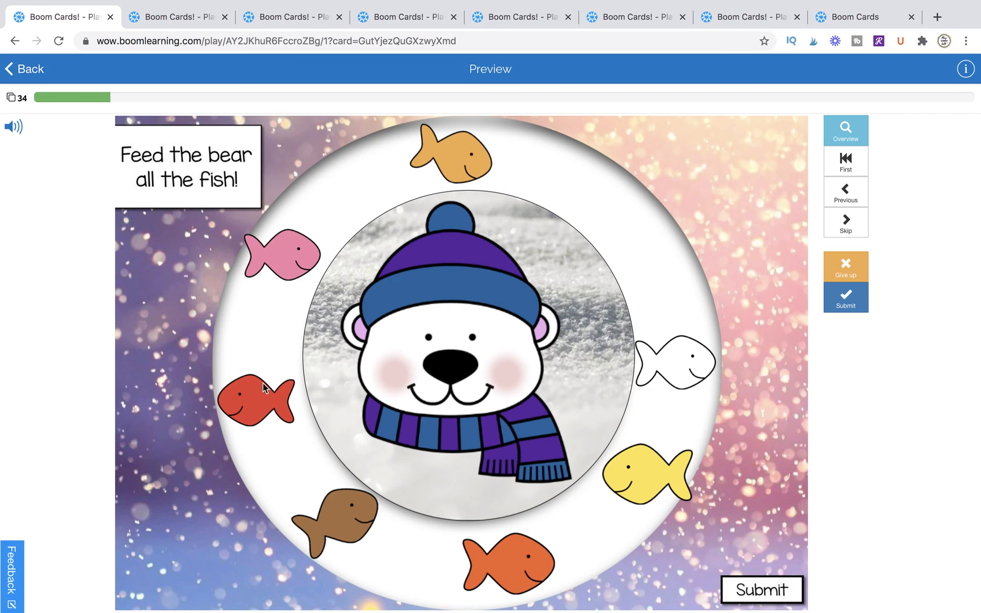
{"action": "left_click_drag", "start_coordinate": [263, 389], "coordinate": [385, 373]}
{"action": "left_click_drag", "start_coordinate": [287, 284], "coordinate": [409, 373]}
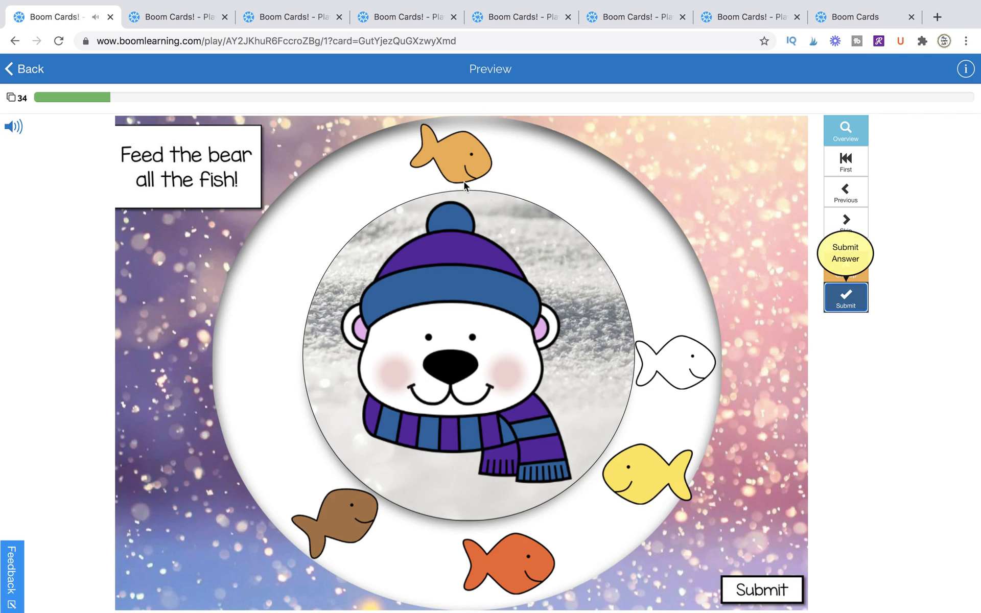
{"action": "left_click_drag", "start_coordinate": [464, 182], "coordinate": [478, 388]}
{"action": "left_click_drag", "start_coordinate": [681, 365], "coordinate": [493, 370]}
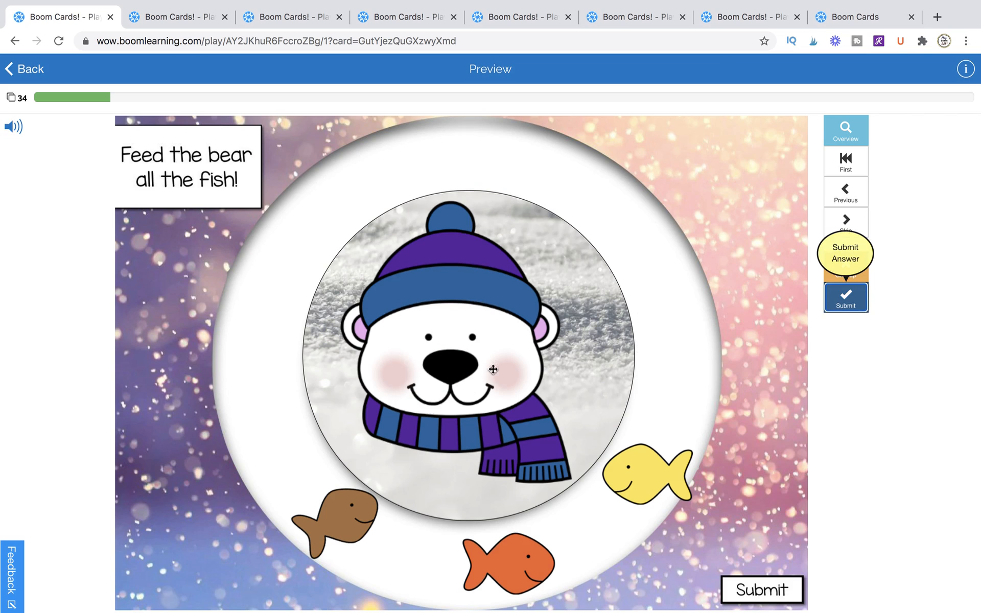
{"action": "left_click_drag", "start_coordinate": [654, 481], "coordinate": [460, 400]}
{"action": "left_click_drag", "start_coordinate": [532, 559], "coordinate": [454, 370]}
{"action": "left_click_drag", "start_coordinate": [340, 503], "coordinate": [454, 363]}
{"action": "left_click", "coordinate": [846, 309]}
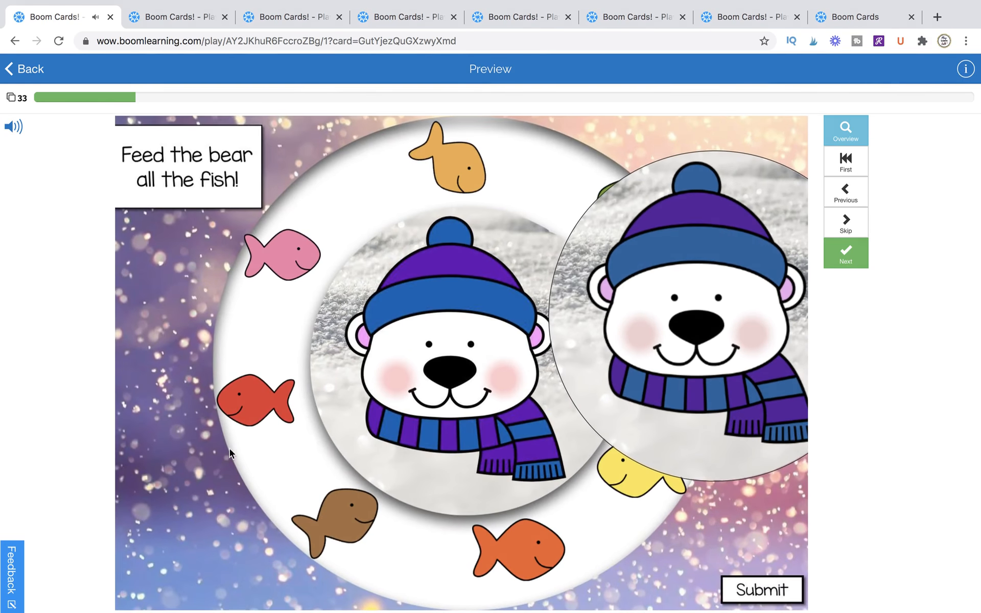
Return to the deck editor and move card 35's circular bear container to the card's upper-right corner to uncover the fish.
{"action": "left_click", "coordinate": [881, 23]}
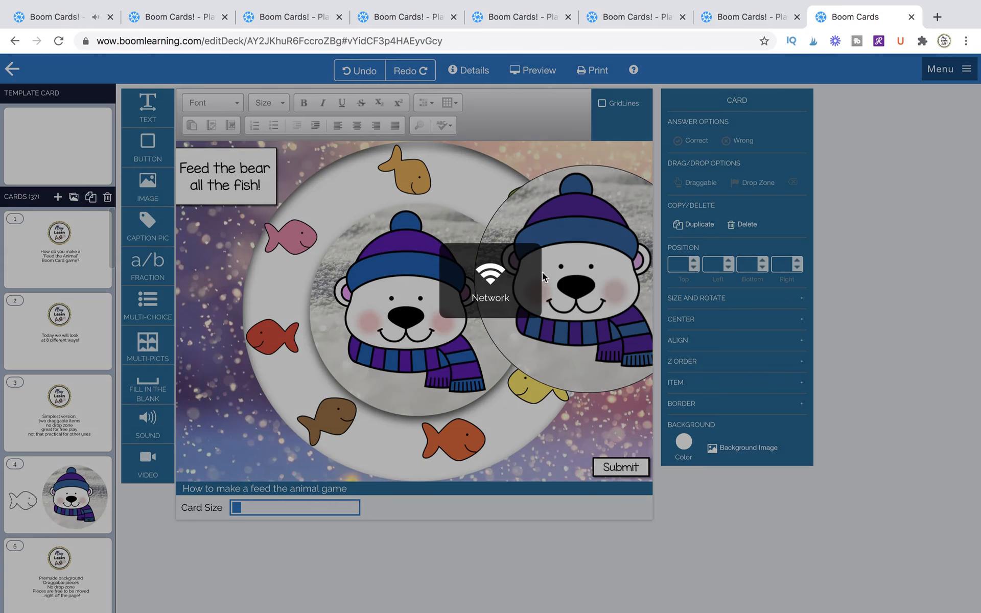
{"action": "scroll", "coordinate": [72, 510], "scroll_direction": "down", "scroll_amount": 20}
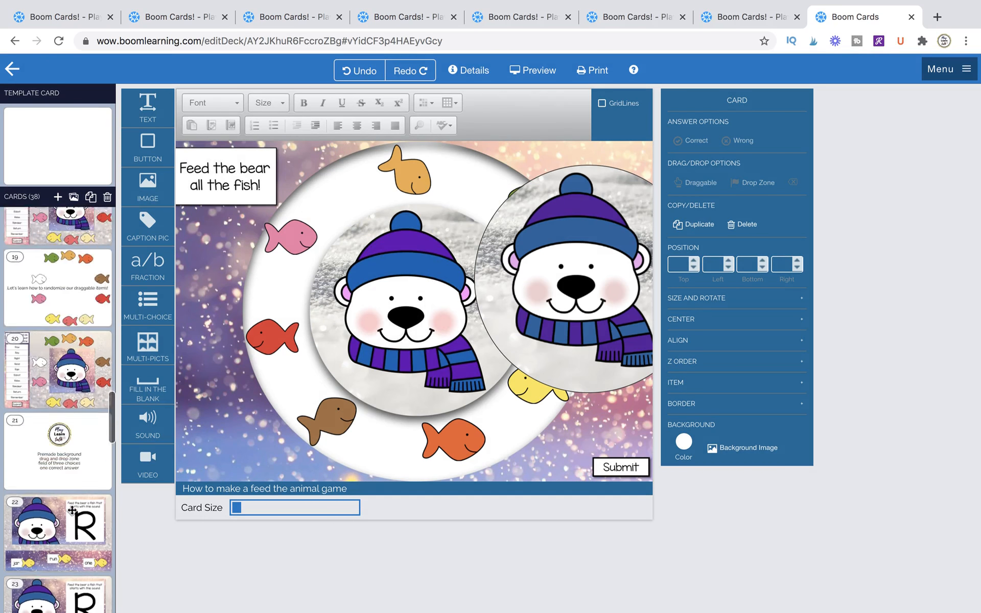
{"action": "scroll", "coordinate": [72, 508], "scroll_direction": "down", "scroll_amount": 15}
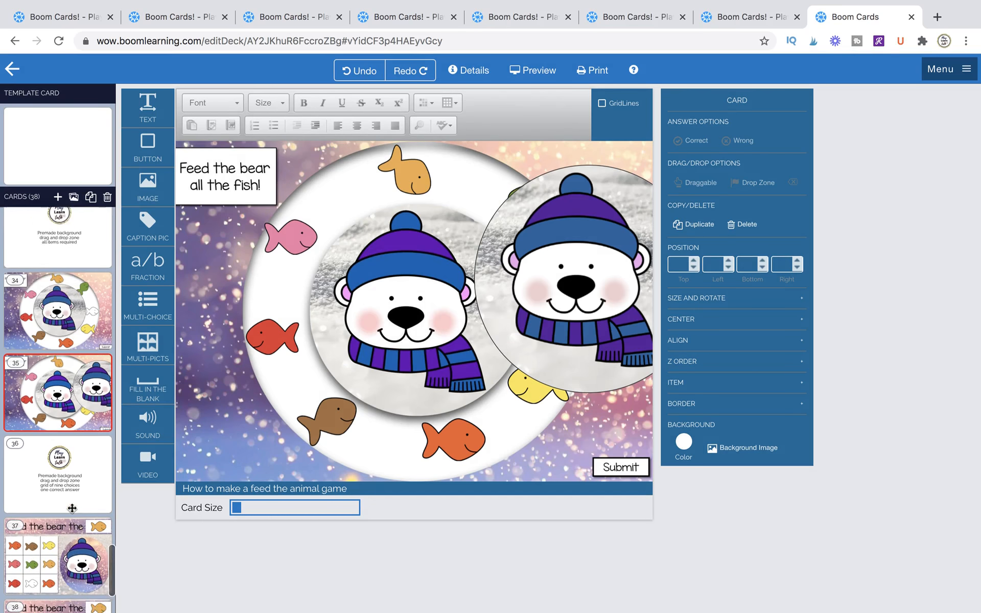
{"action": "scroll", "coordinate": [71, 444], "scroll_direction": "up", "scroll_amount": 1}
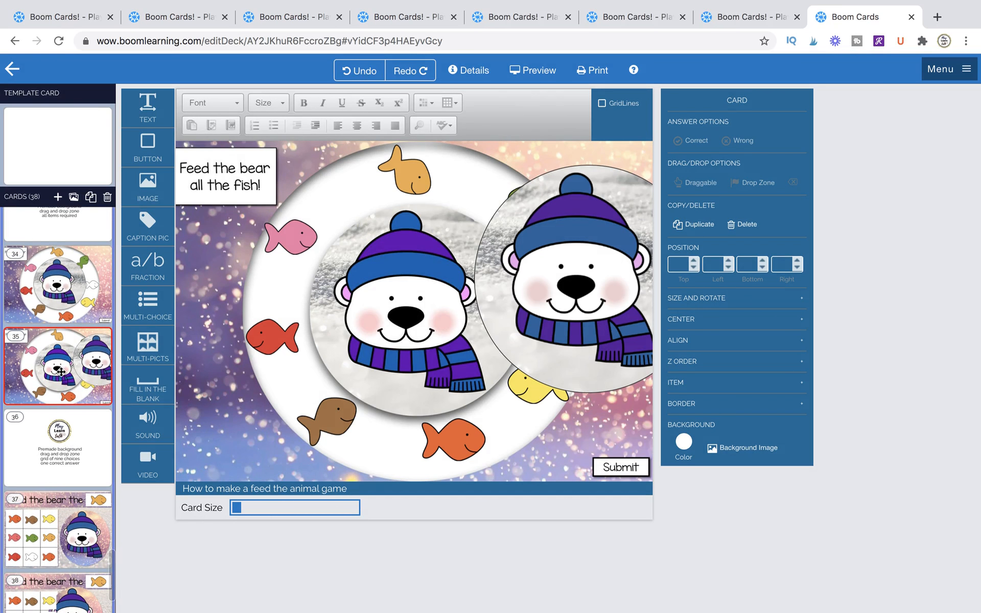
{"action": "left_click", "coordinate": [576, 289]}
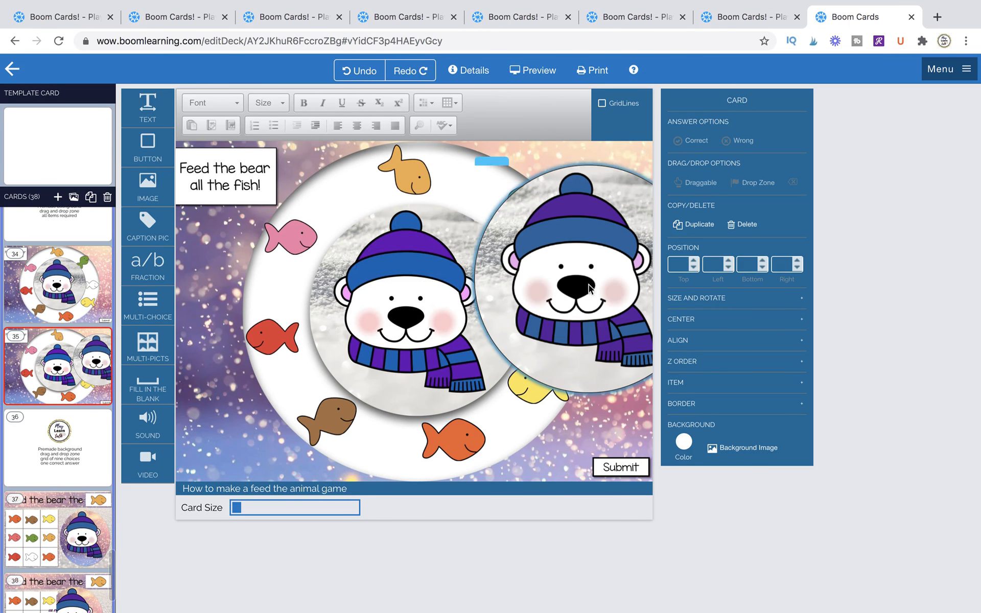
{"action": "left_click", "coordinate": [371, 342]}
{"action": "mouse_move", "coordinate": [370, 342]}
{"action": "left_mouse_down"}
{"action": "mouse_move", "coordinate": [372, 318]}
{"action": "mouse_move", "coordinate": [372, 342]}
{"action": "left_mouse_up"}
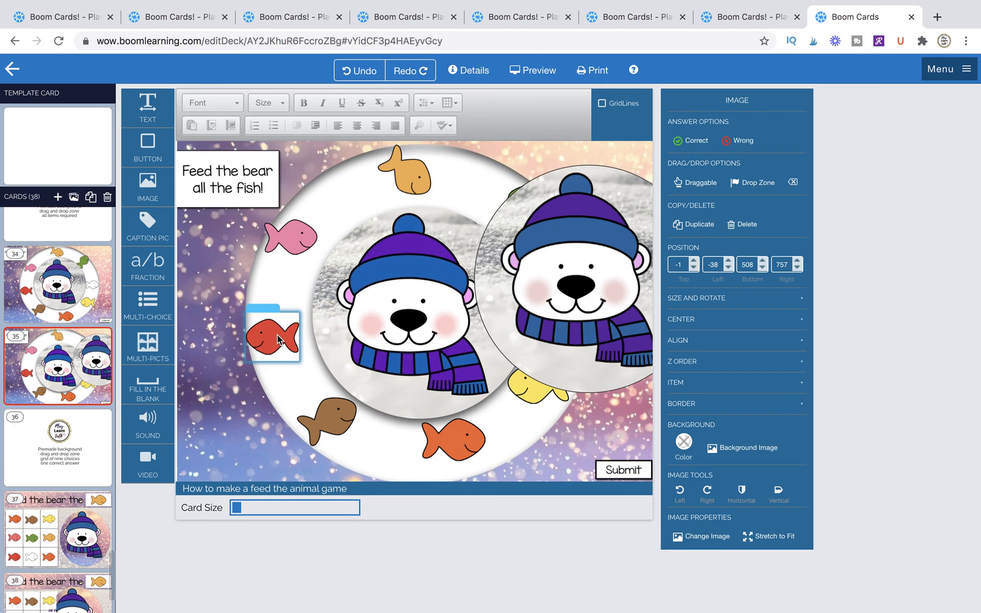
{"action": "left_click_drag", "start_coordinate": [535, 279], "coordinate": [631, 201]}
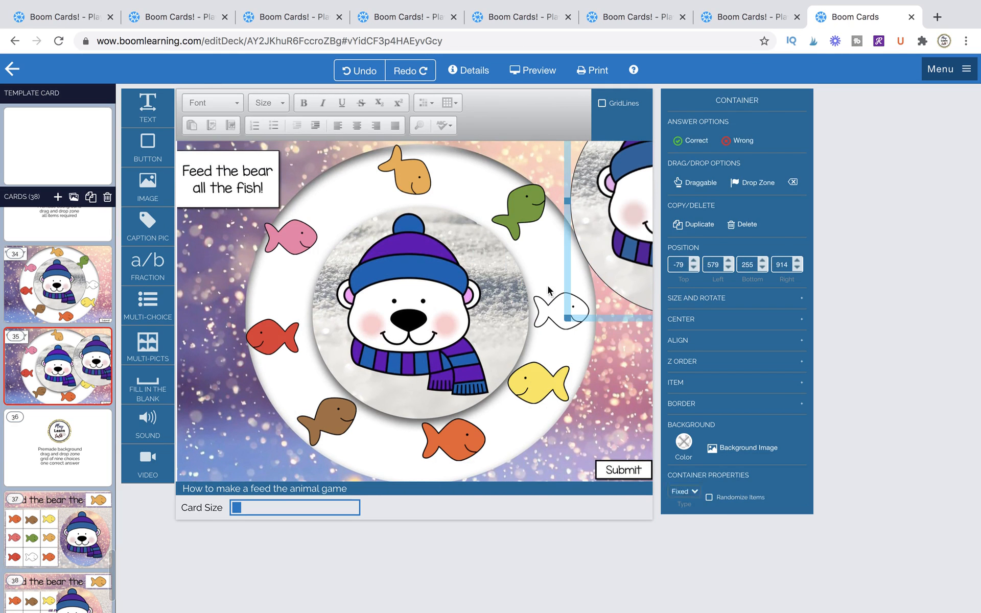
Select all eight fish around the bear on card 35 and make them draggable.
{"action": "left_click", "coordinate": [415, 182]}
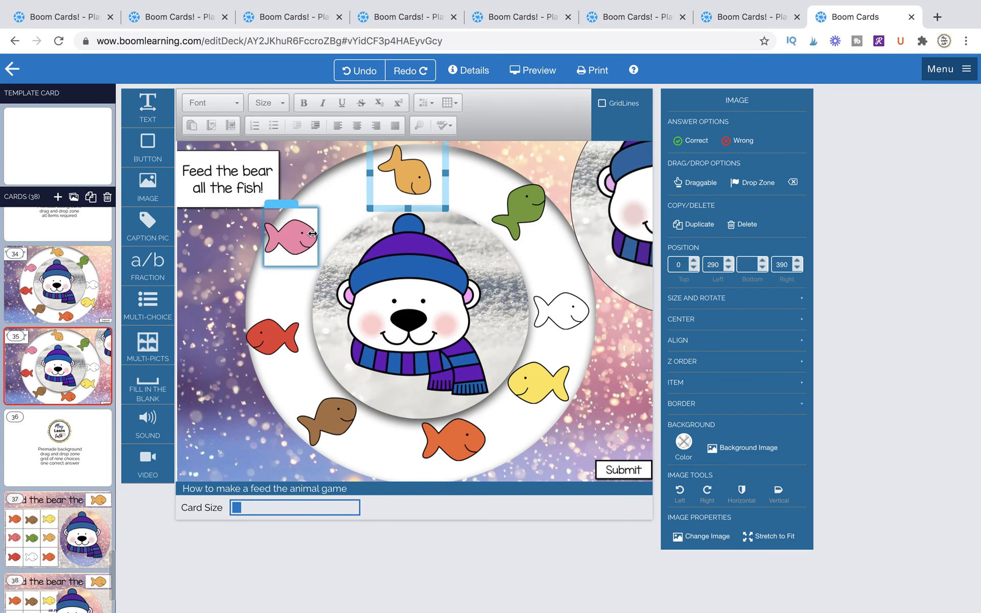
{"action": "left_click", "coordinate": [313, 233], "text": "shift"}
{"action": "left_click", "coordinate": [272, 336], "text": "shift"}
{"action": "left_click", "coordinate": [328, 417], "text": "shift"}
{"action": "left_click", "coordinate": [488, 440], "text": "shift"}
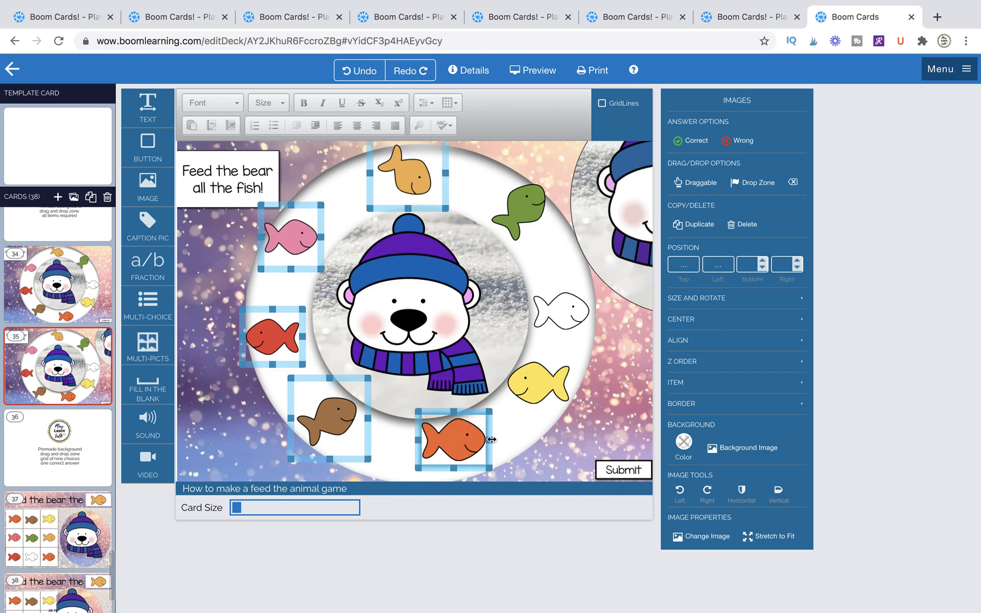
{"action": "left_click", "coordinate": [537, 383], "text": "shift"}
{"action": "left_click", "coordinate": [562, 310], "text": "shift"}
{"action": "left_click", "coordinate": [519, 209], "text": "shift"}
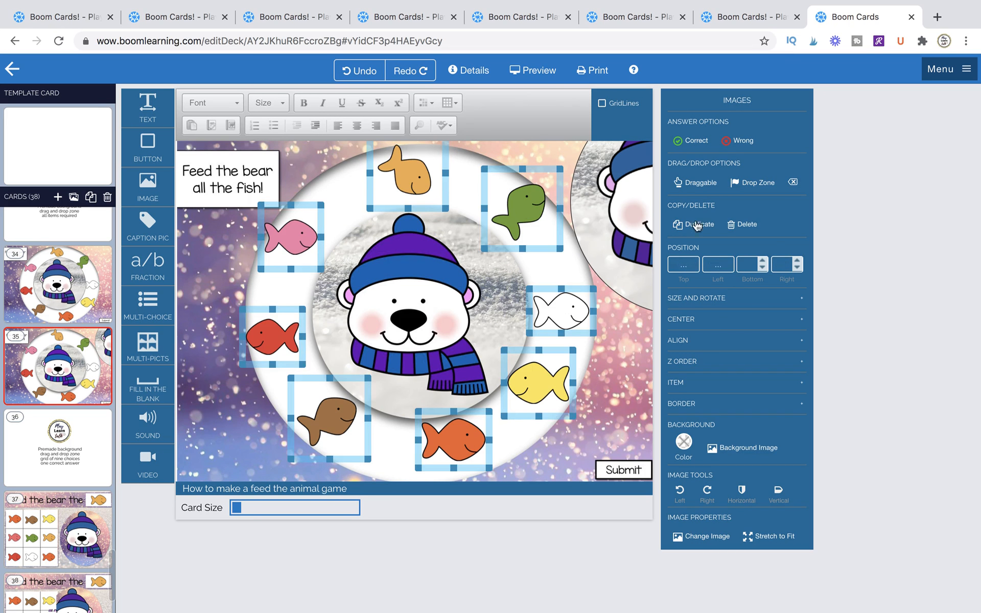
{"action": "left_click", "coordinate": [709, 187]}
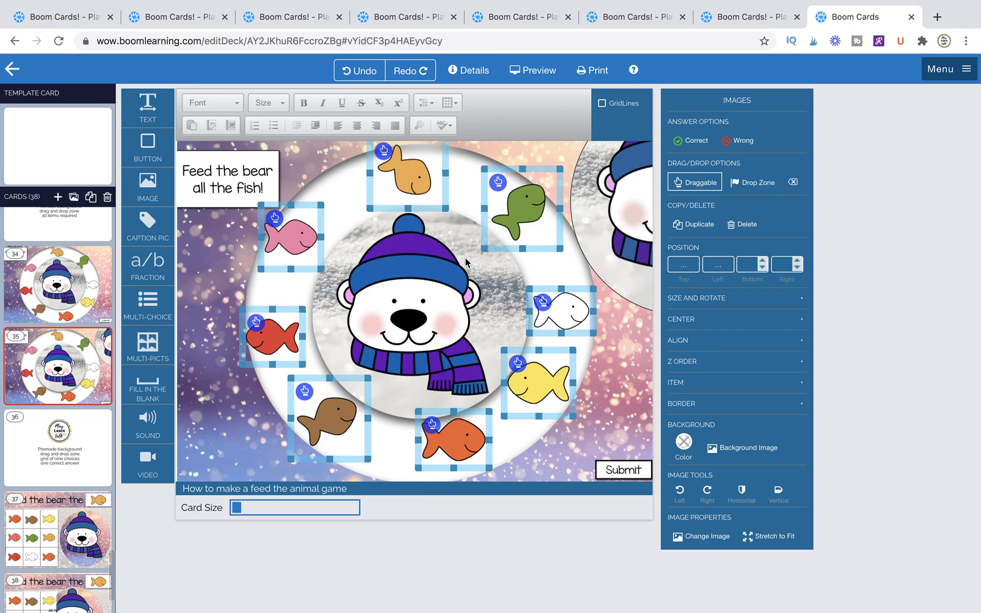
Add an empty text box over the background bear's face, set it as a drop zone, and size it to about 230 by 120.
{"action": "left_click", "coordinate": [408, 311]}
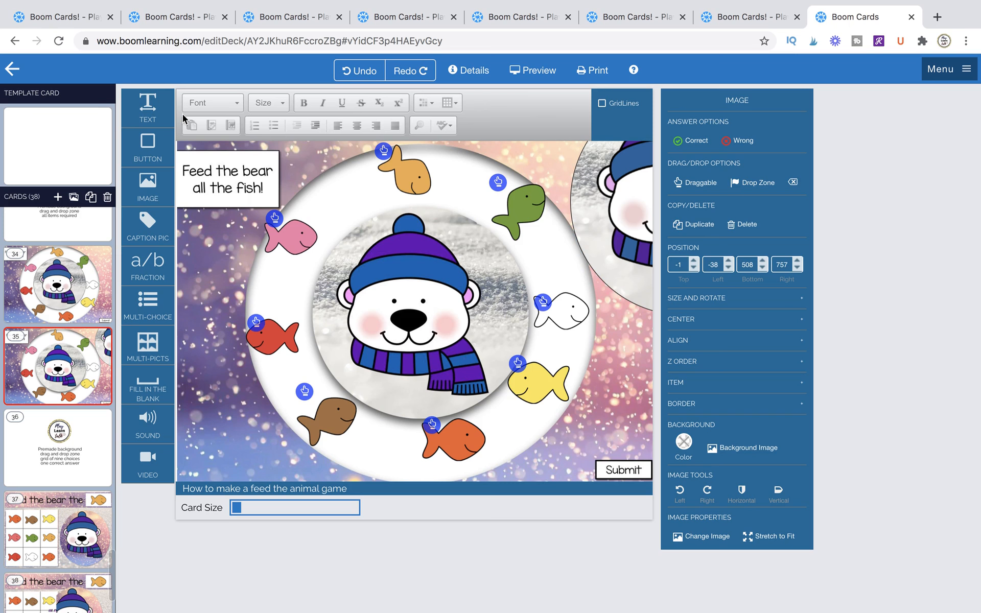
{"action": "left_click_drag", "start_coordinate": [149, 105], "coordinate": [511, 325]}
{"action": "left_click", "coordinate": [383, 282]}
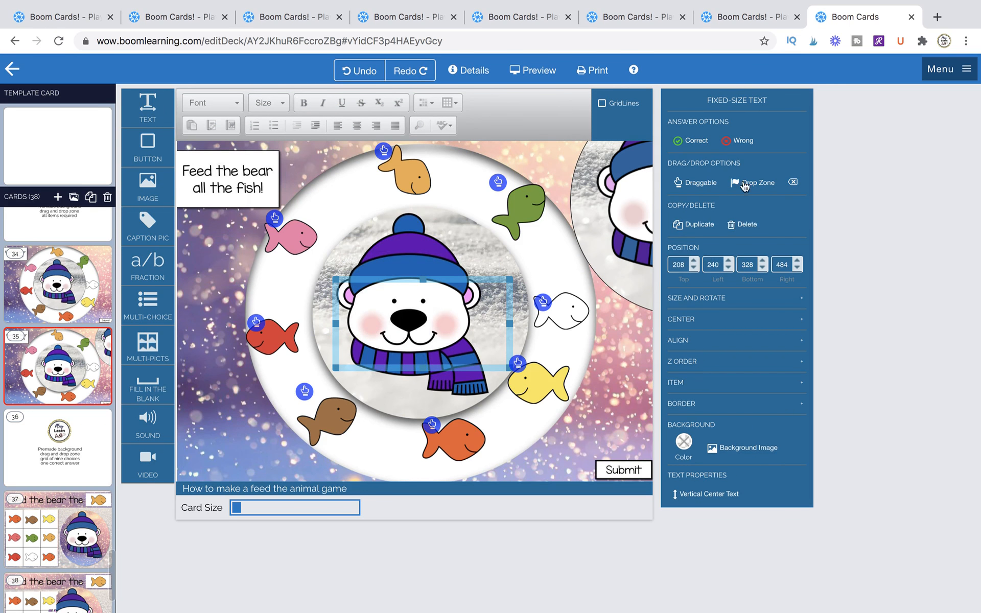
{"action": "left_click", "coordinate": [745, 184]}
{"action": "left_click_drag", "start_coordinate": [510, 318], "coordinate": [507, 336]}
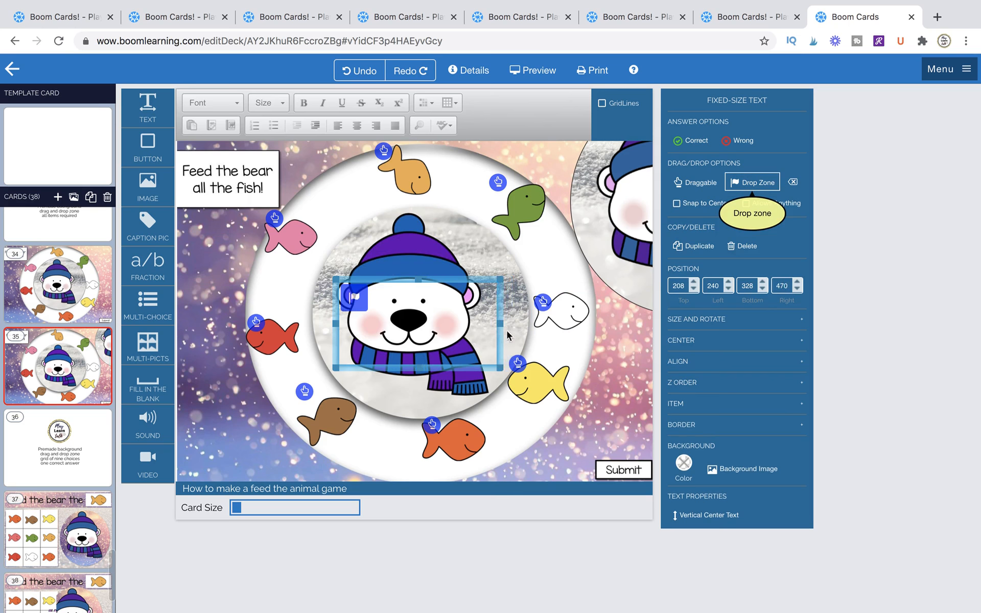
Link the yellow and white fish on card 35 to the bear's drop zone.
{"action": "left_click", "coordinate": [517, 364]}
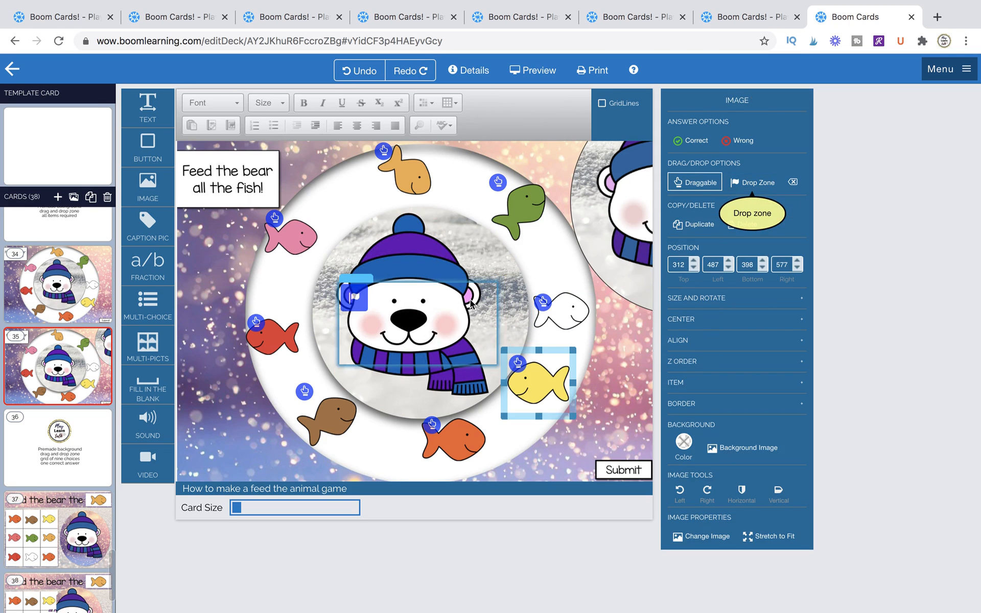
{"action": "left_click", "coordinate": [355, 296]}
{"action": "left_click", "coordinate": [543, 303]}
Make card 35's circular bear container draggable, bring it to the front, and move it back over the background bear.
{"action": "mouse_move", "coordinate": [606, 239]}
{"action": "left_mouse_down"}
{"action": "mouse_move", "coordinate": [508, 245]}
{"action": "mouse_move", "coordinate": [552, 225]}
{"action": "mouse_move", "coordinate": [583, 219]}
{"action": "mouse_move", "coordinate": [457, 267]}
{"action": "mouse_move", "coordinate": [383, 245]}
{"action": "mouse_move", "coordinate": [324, 333]}
{"action": "mouse_move", "coordinate": [503, 266]}
{"action": "mouse_move", "coordinate": [351, 355]}
{"action": "mouse_move", "coordinate": [438, 249]}
{"action": "mouse_move", "coordinate": [547, 238]}
{"action": "mouse_move", "coordinate": [606, 247]}
{"action": "left_mouse_up"}
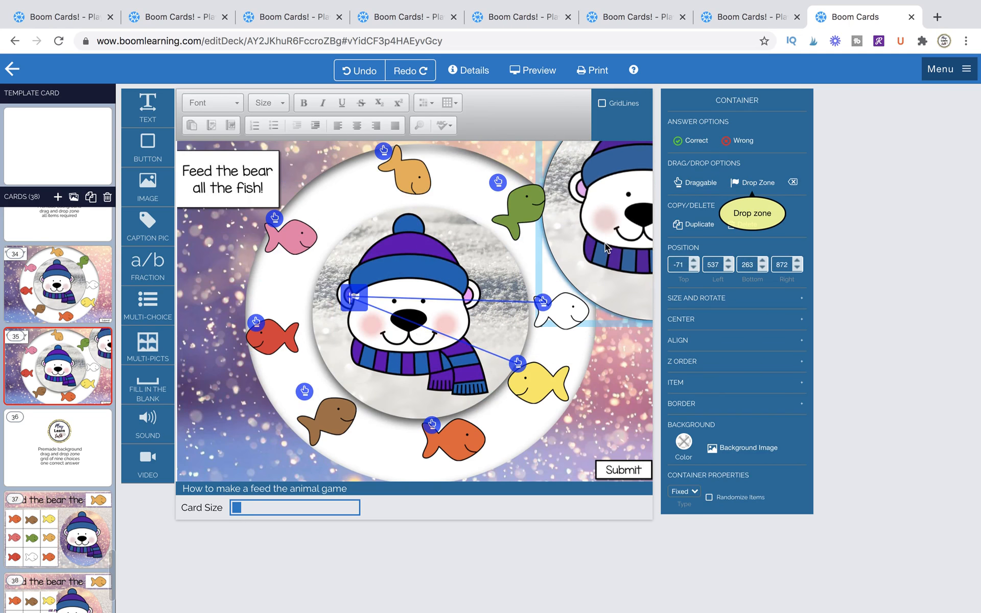
{"action": "left_click", "coordinate": [699, 367]}
{"action": "left_click", "coordinate": [759, 380]}
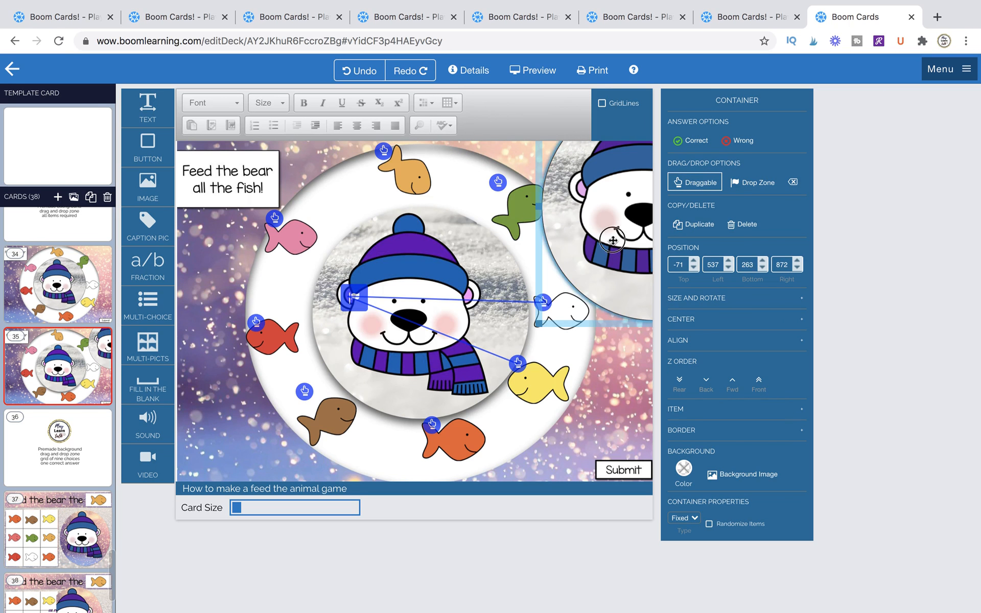
{"action": "left_click_drag", "start_coordinate": [613, 241], "coordinate": [378, 340]}
Spread the yellow, dark orange, brown, pink, light orange and green fish outward, away from the circular bear container.
{"action": "left_click", "coordinate": [543, 391]}
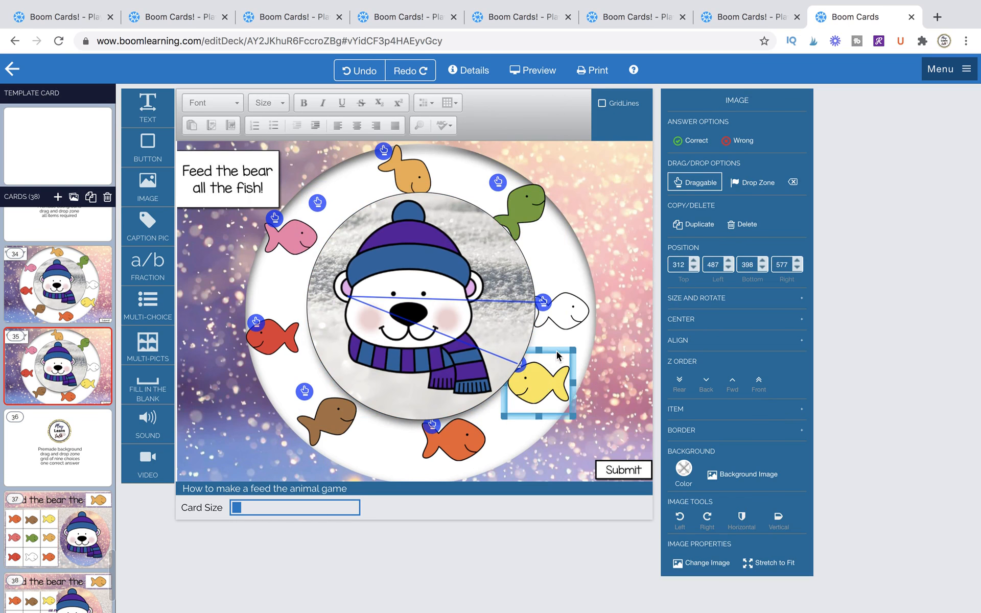
{"action": "left_click_drag", "start_coordinate": [557, 352], "coordinate": [565, 365]}
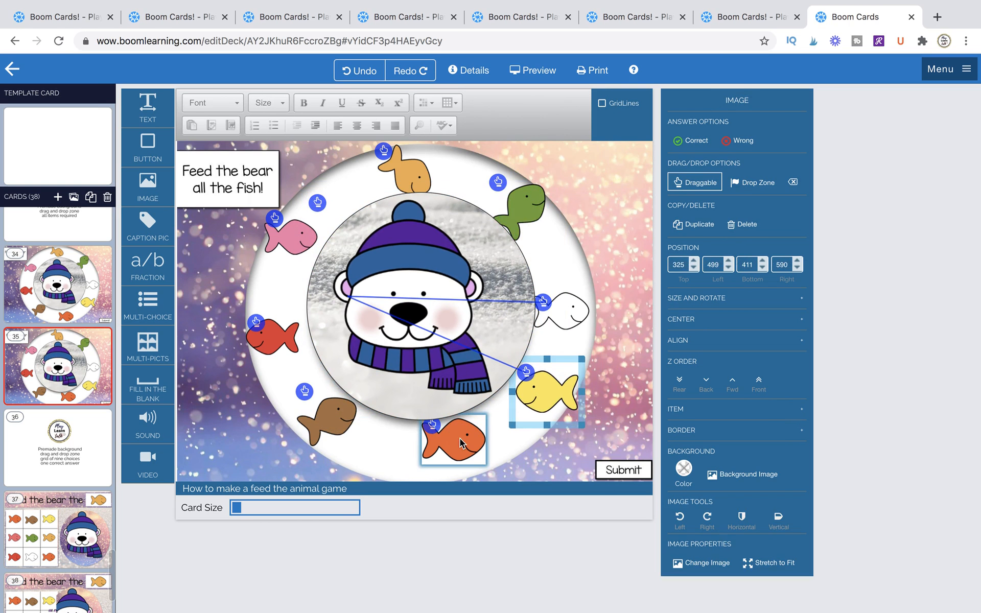
{"action": "left_click", "coordinate": [460, 440]}
{"action": "left_click_drag", "start_coordinate": [460, 440], "coordinate": [457, 455]}
{"action": "left_click", "coordinate": [317, 419]}
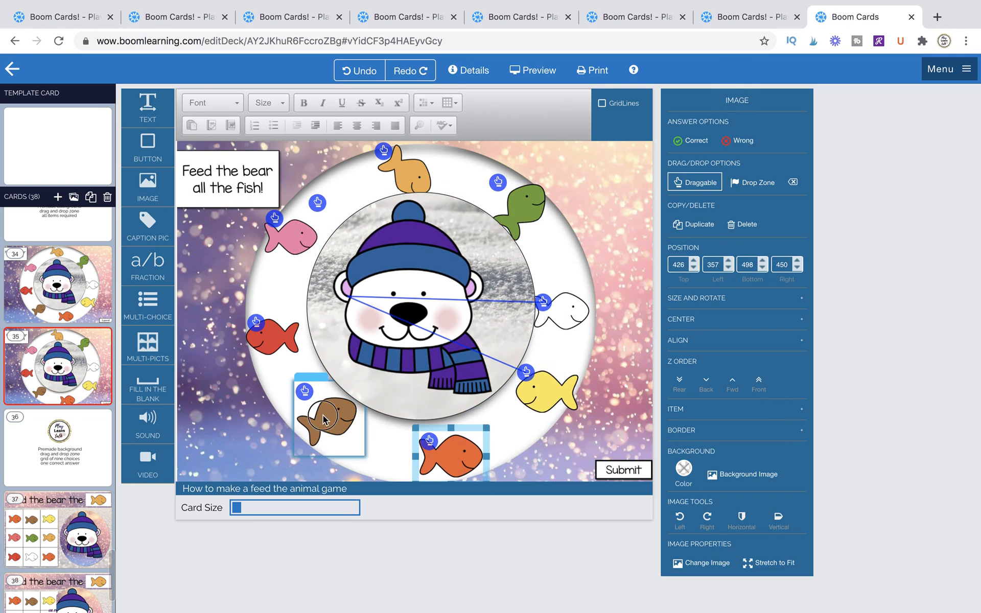
{"action": "left_click_drag", "start_coordinate": [318, 419], "coordinate": [316, 424]}
{"action": "left_click", "coordinate": [291, 236]}
{"action": "left_click_drag", "start_coordinate": [291, 236], "coordinate": [286, 243]}
{"action": "left_click_drag", "start_coordinate": [414, 181], "coordinate": [412, 172]}
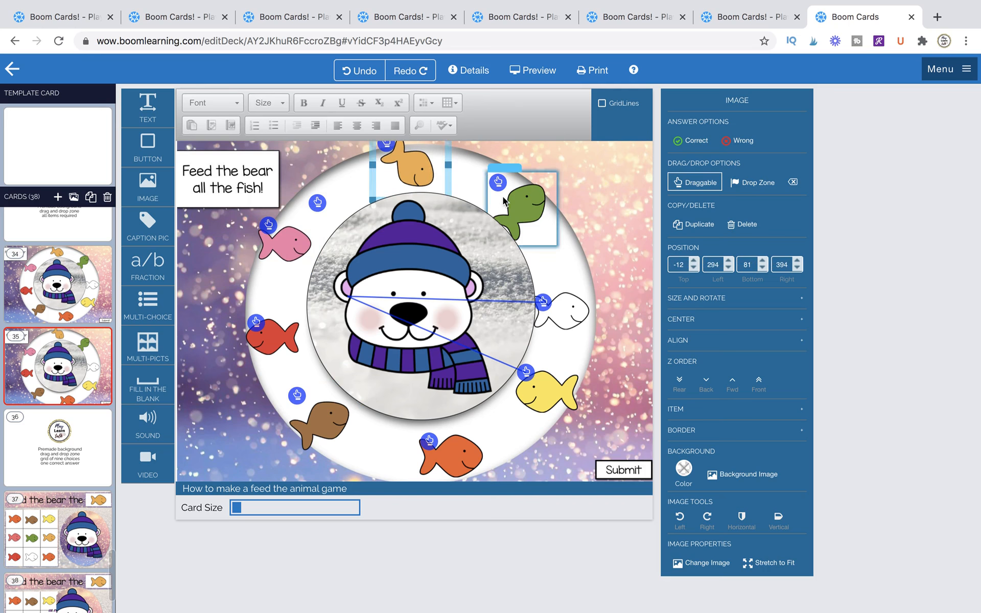
{"action": "left_click_drag", "start_coordinate": [547, 208], "coordinate": [562, 210]}
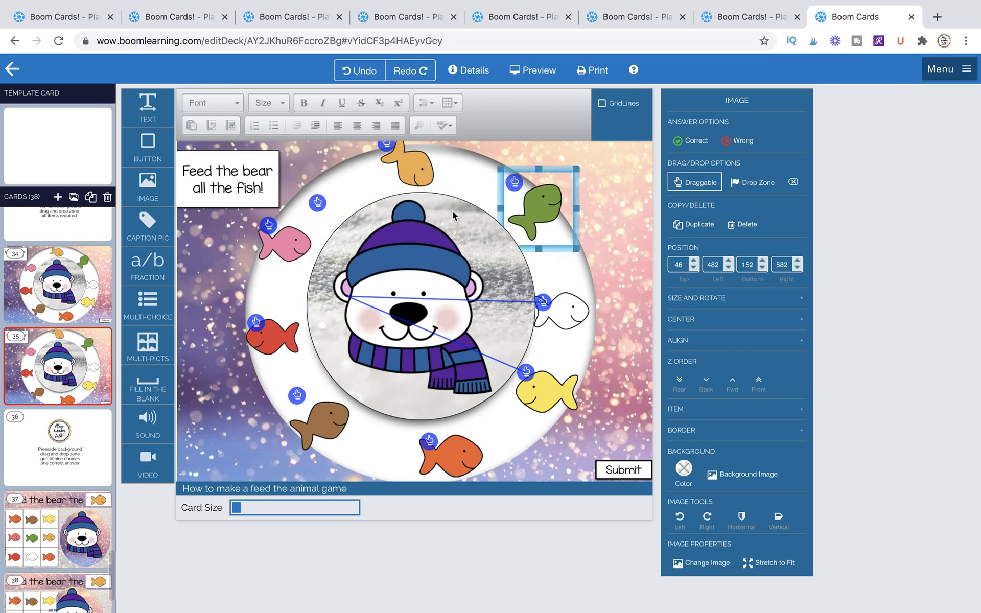
Rotate the light orange fish above the bear to -11 and shift the white fish slightly outward.
{"action": "left_click", "coordinate": [412, 168]}
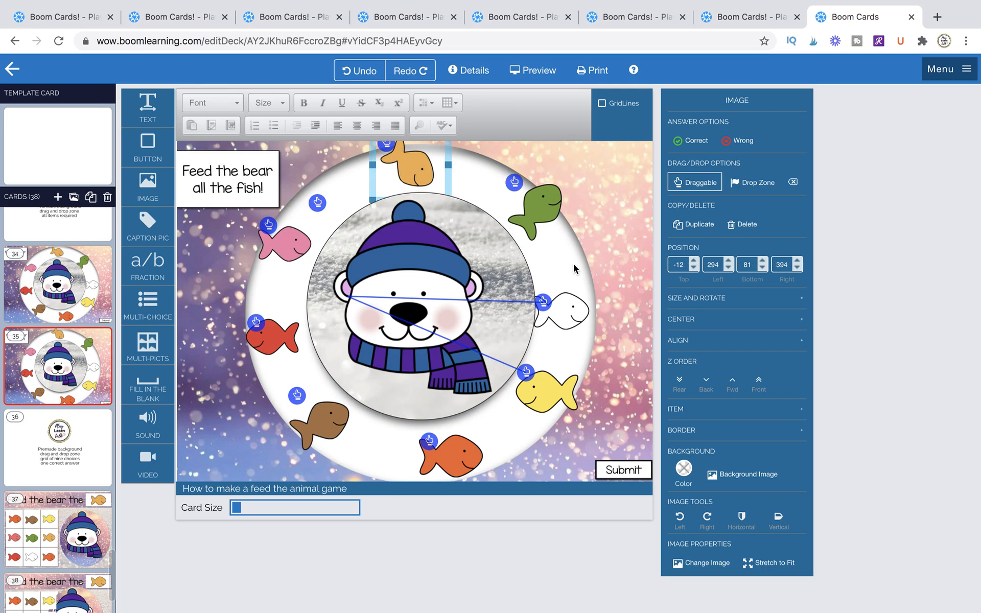
{"action": "left_click", "coordinate": [704, 301]}
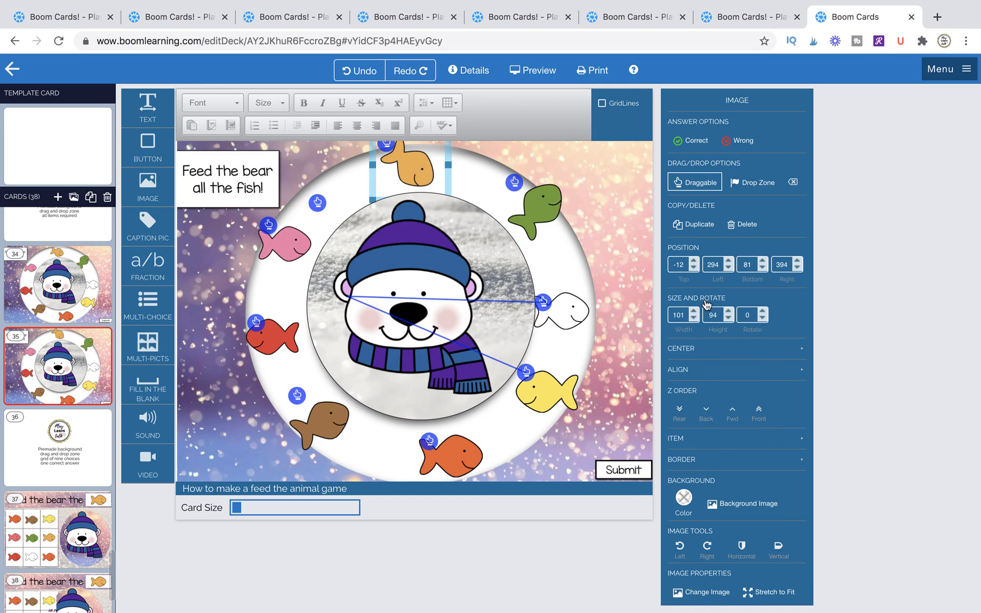
{"action": "left_click", "coordinate": [763, 319]}
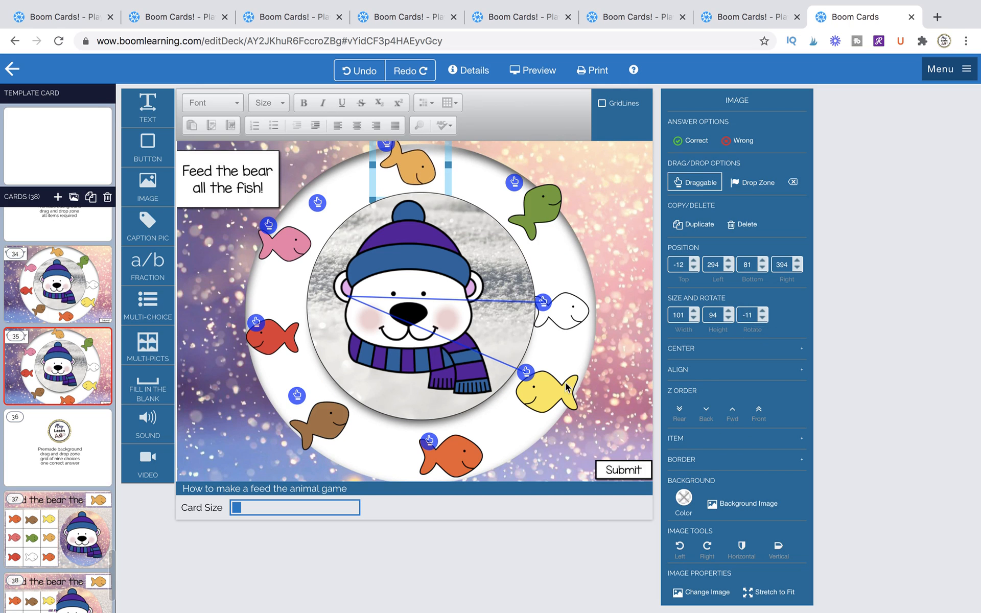
{"action": "left_click", "coordinate": [565, 308]}
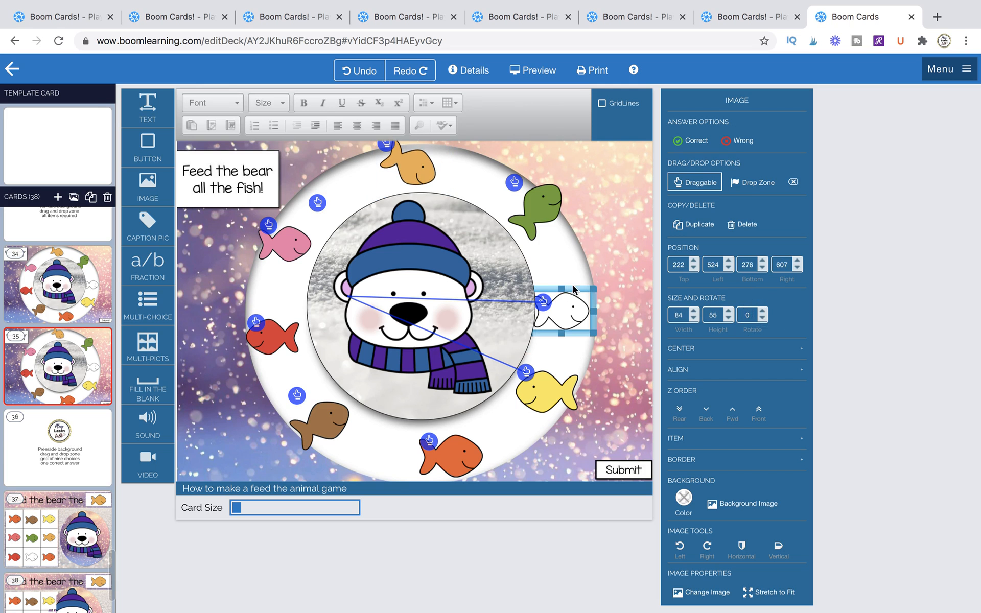
{"action": "left_click_drag", "start_coordinate": [574, 290], "coordinate": [582, 290]}
Preview card 35, test feeding the bear the white, pink, yellow and dark orange fish and submitting, and return to the editor.
{"action": "left_click", "coordinate": [538, 70]}
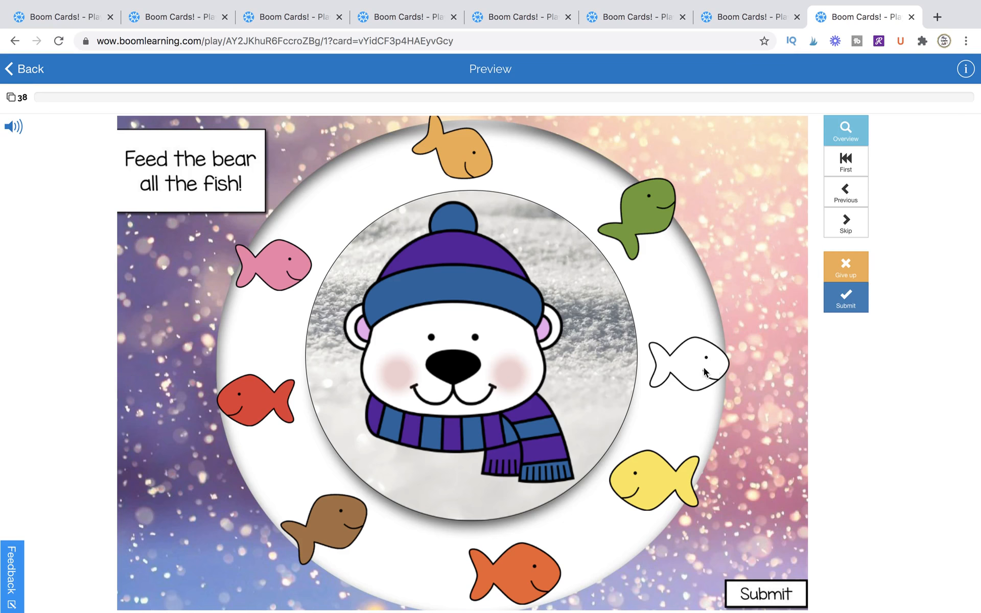
{"action": "left_click_drag", "start_coordinate": [705, 371], "coordinate": [484, 377]}
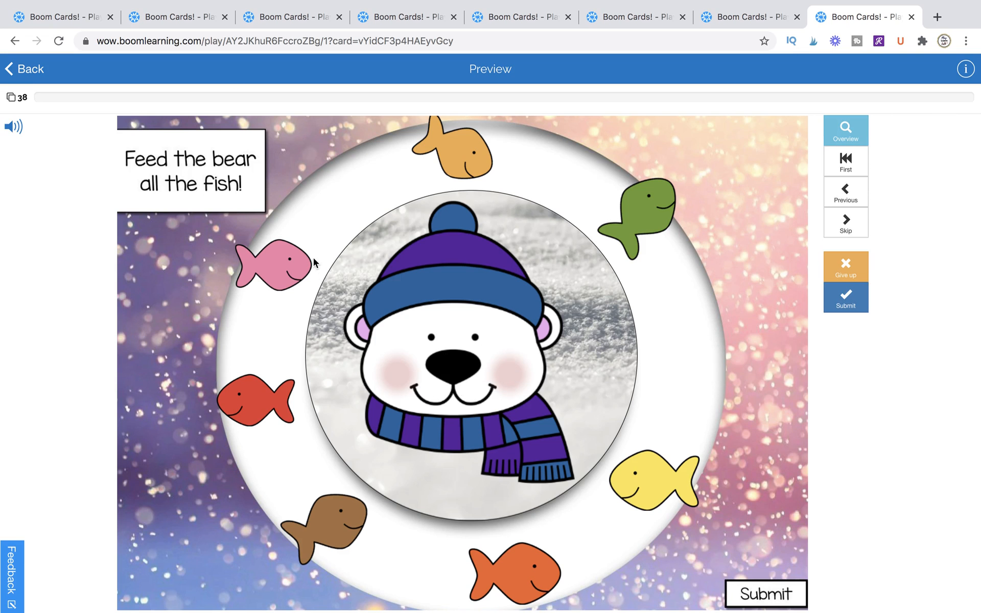
{"action": "left_click_drag", "start_coordinate": [282, 262], "coordinate": [453, 353]}
{"action": "left_click", "coordinate": [848, 306]}
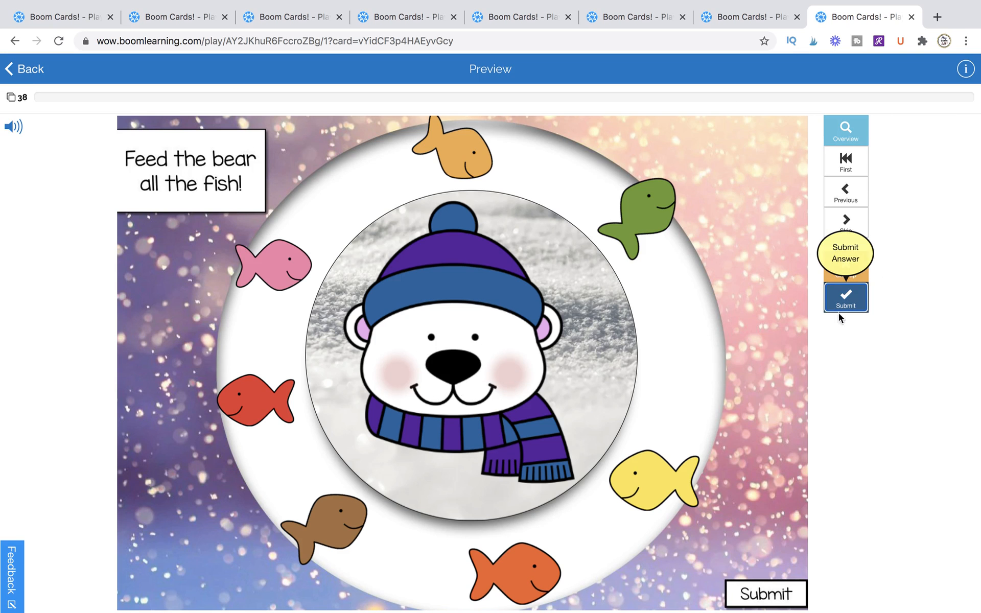
{"action": "left_click_drag", "start_coordinate": [646, 491], "coordinate": [528, 386]}
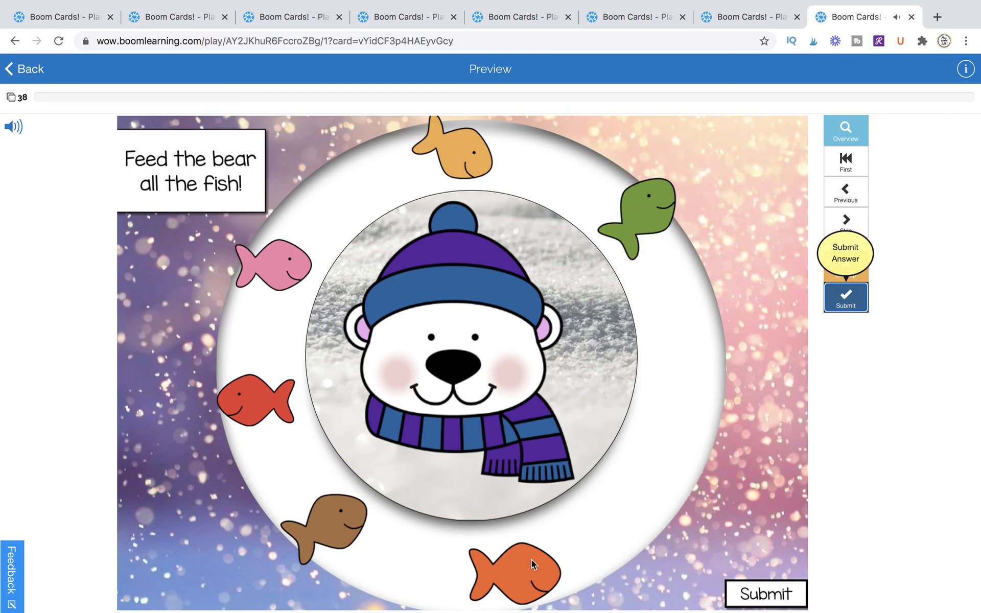
{"action": "left_click_drag", "start_coordinate": [533, 565], "coordinate": [467, 364]}
{"action": "left_click", "coordinate": [38, 70]}
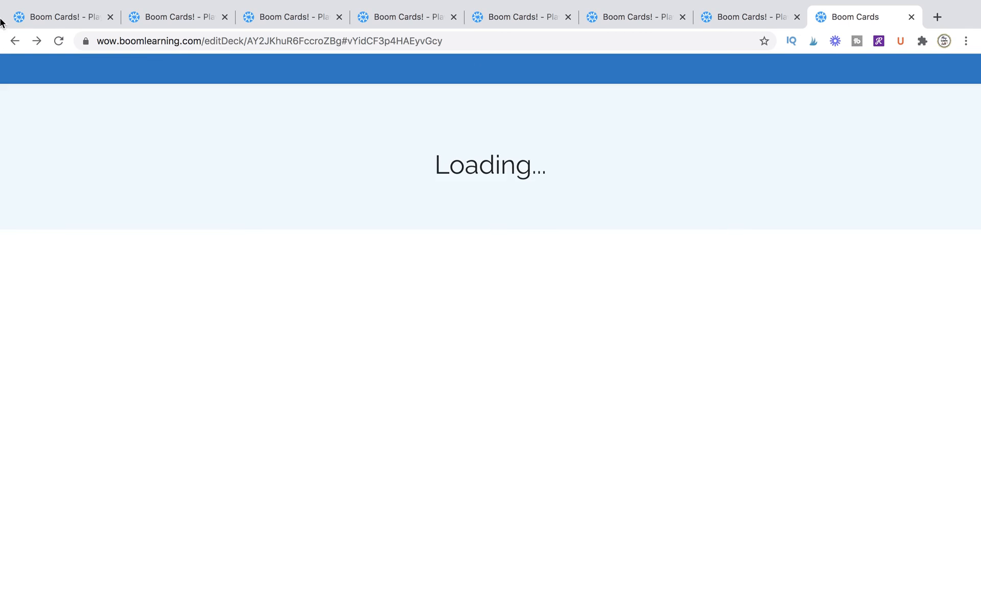
In the first browser tab's preview, advance to the "Feed the bear the:" card and test feeding different fish and submitting.
{"action": "left_click", "coordinate": [36, 20]}
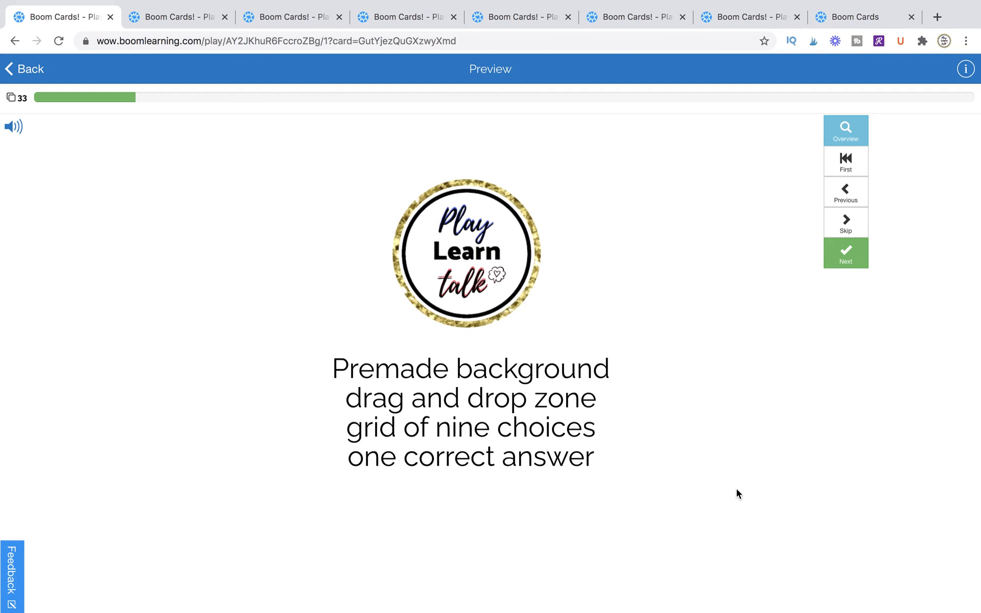
{"action": "key", "text": "Right"}
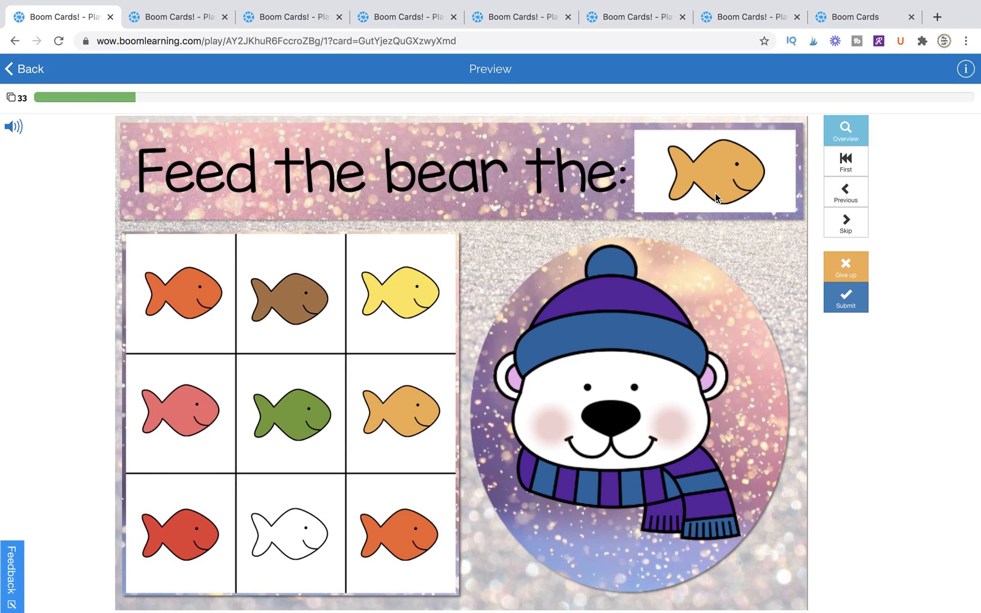
{"action": "left_click_drag", "start_coordinate": [187, 292], "coordinate": [618, 405]}
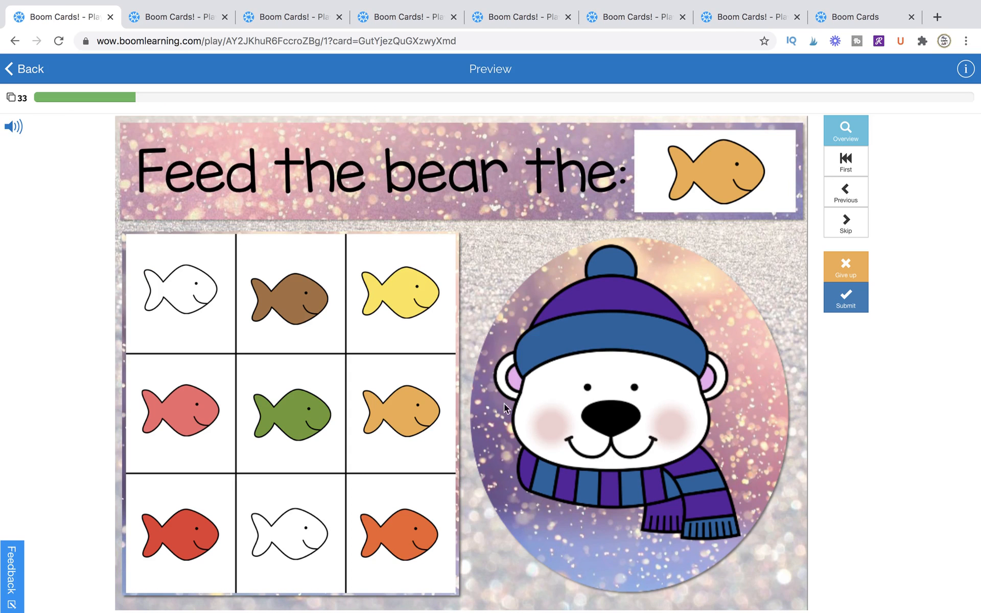
{"action": "left_click", "coordinate": [837, 306]}
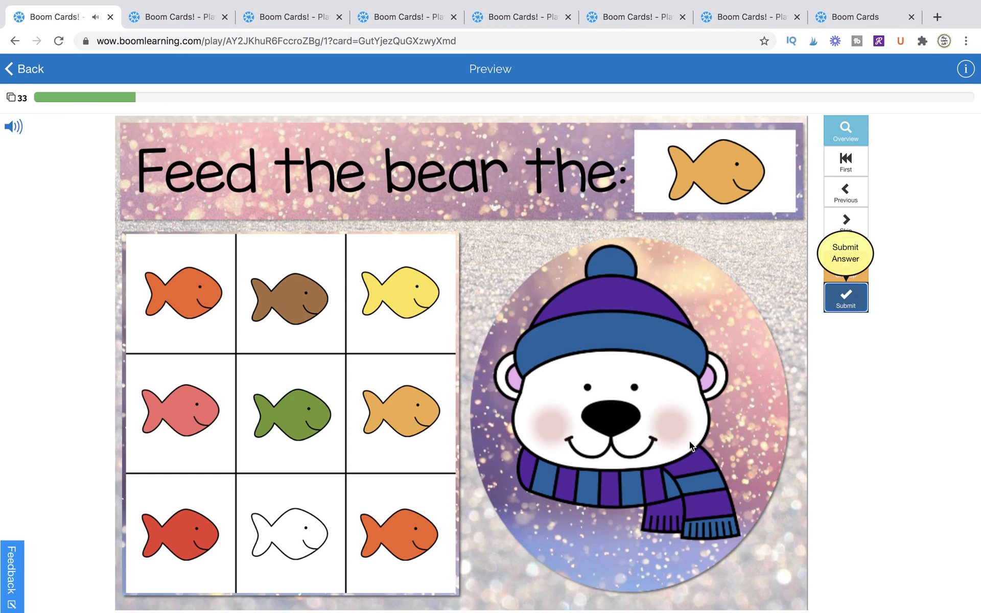
{"action": "left_click_drag", "start_coordinate": [219, 289], "coordinate": [192, 321]}
{"action": "left_click_drag", "start_coordinate": [402, 379], "coordinate": [611, 412]}
{"action": "left_click_drag", "start_coordinate": [292, 413], "coordinate": [623, 399]}
{"action": "left_click", "coordinate": [852, 307]}
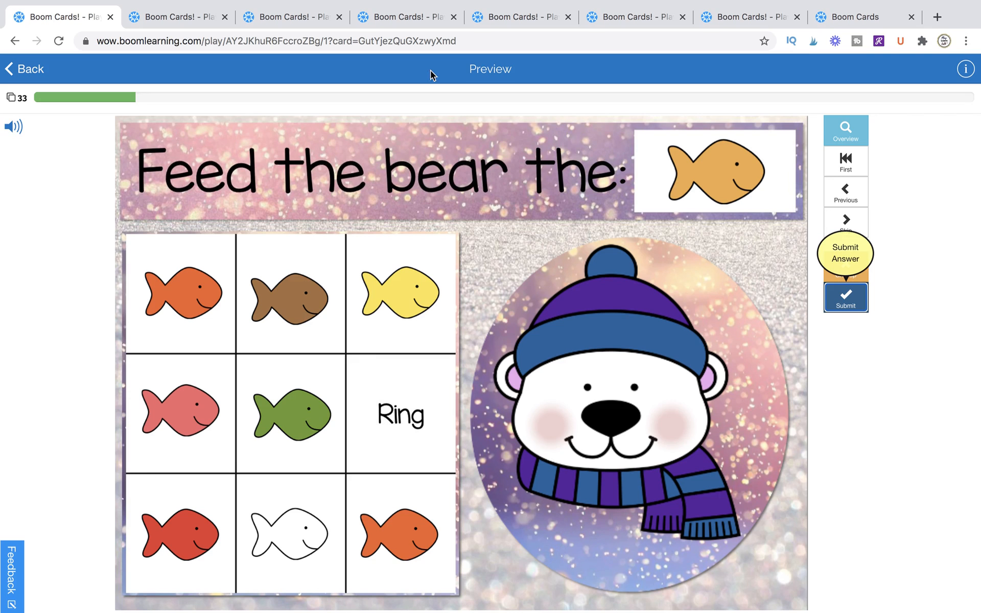
Switch back to the deck editor and open card 37, the linked "Feed the bear the:" fish grid.
{"action": "left_click", "coordinate": [869, 17]}
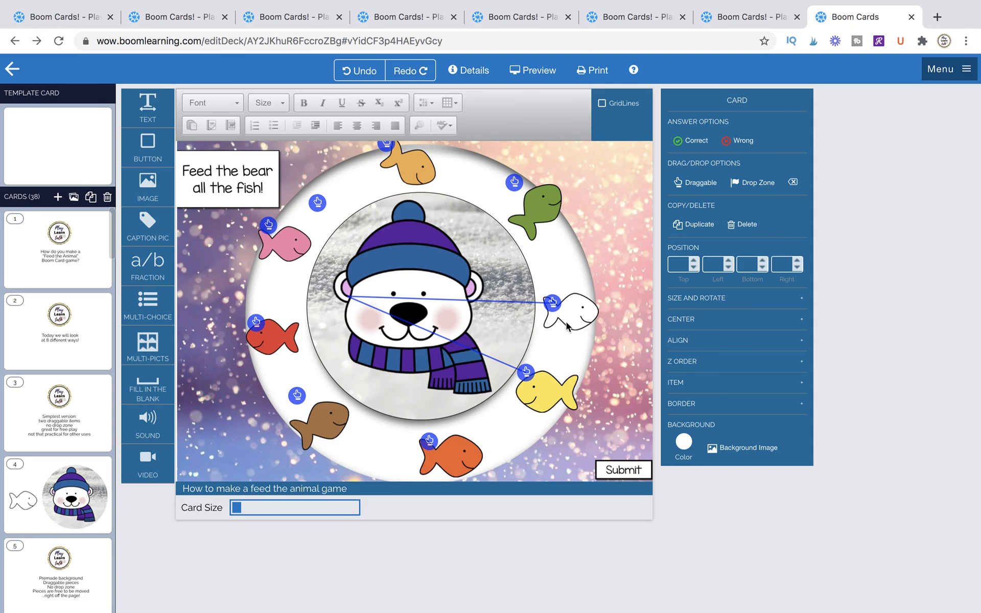
{"action": "scroll", "coordinate": [17, 554], "scroll_direction": "down", "scroll_amount": 20}
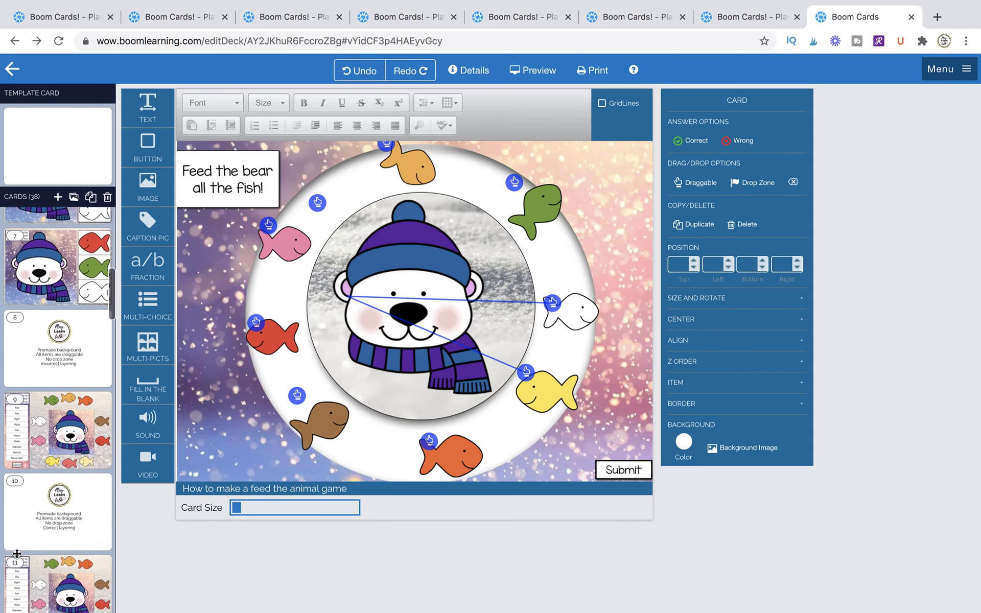
{"action": "scroll", "coordinate": [17, 554], "scroll_direction": "down", "scroll_amount": 20}
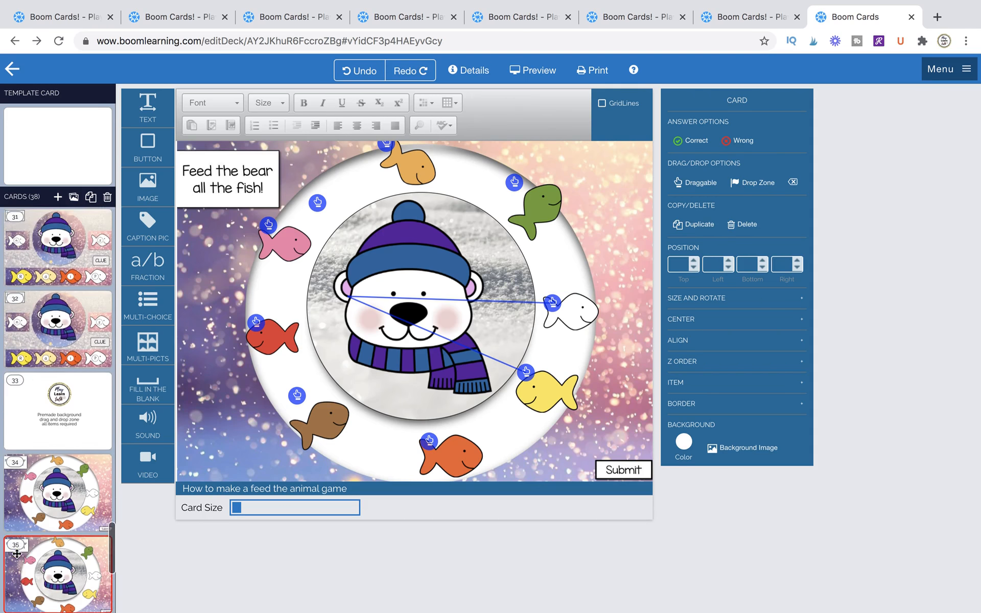
{"action": "scroll", "coordinate": [16, 554], "scroll_direction": "down", "scroll_amount": 3}
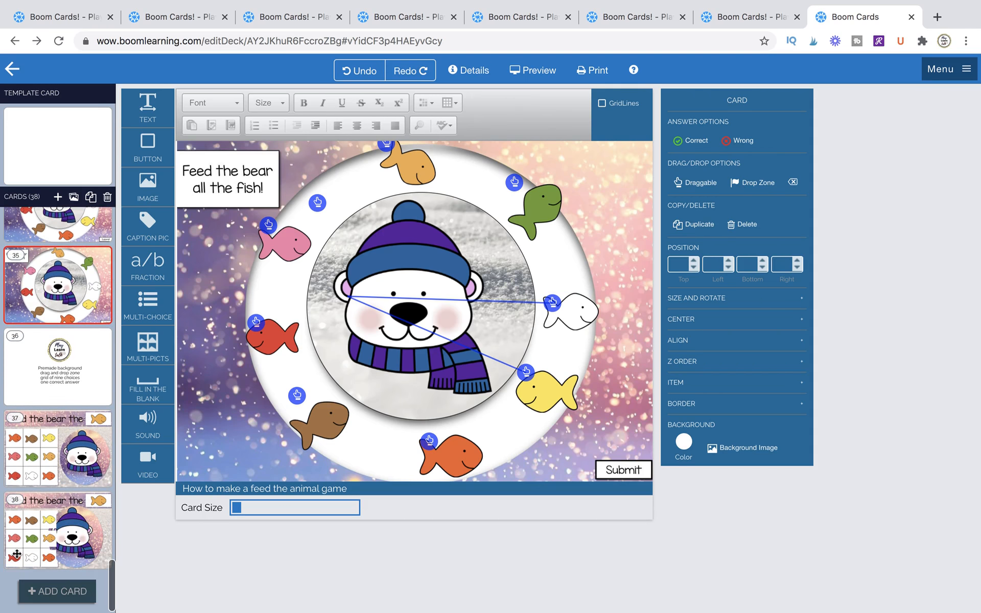
{"action": "left_click", "coordinate": [42, 473]}
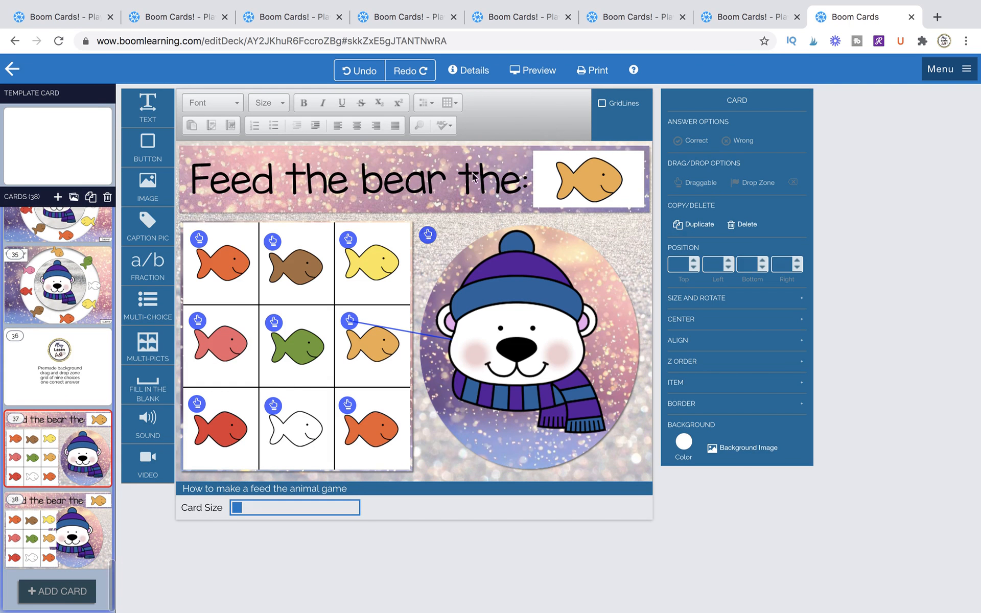
Move the orange fish off card 37's first grid cell, delete the white fish beneath it, and put the orange fish back.
{"action": "left_click", "coordinate": [228, 271]}
{"action": "left_click_drag", "start_coordinate": [227, 271], "coordinate": [305, 180]}
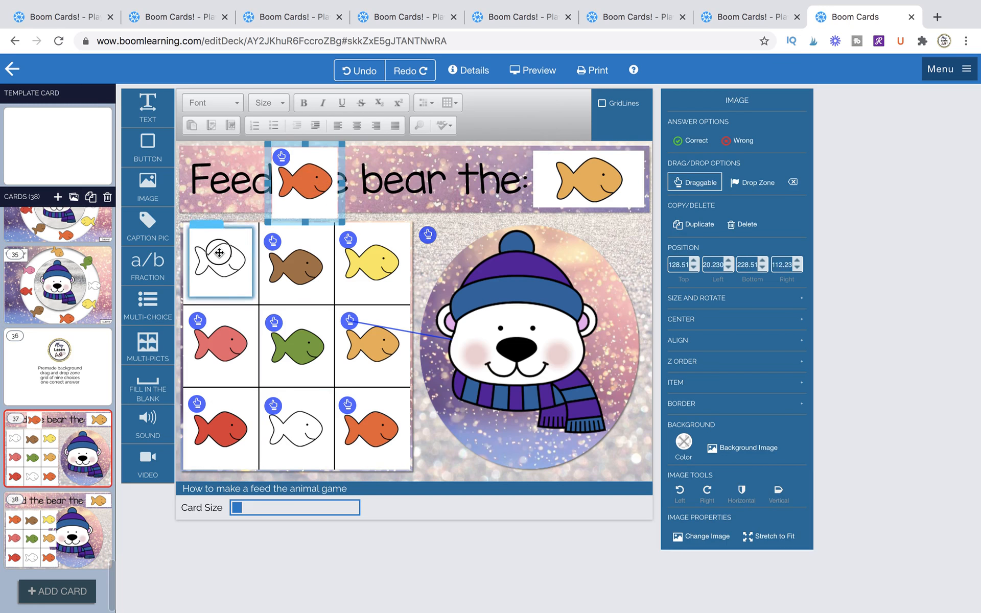
{"action": "left_click_drag", "start_coordinate": [219, 253], "coordinate": [219, 256]}
{"action": "mouse_move", "coordinate": [283, 260]}
{"action": "left_mouse_down"}
{"action": "mouse_move", "coordinate": [287, 298]}
{"action": "mouse_move", "coordinate": [286, 258]}
{"action": "left_mouse_up"}
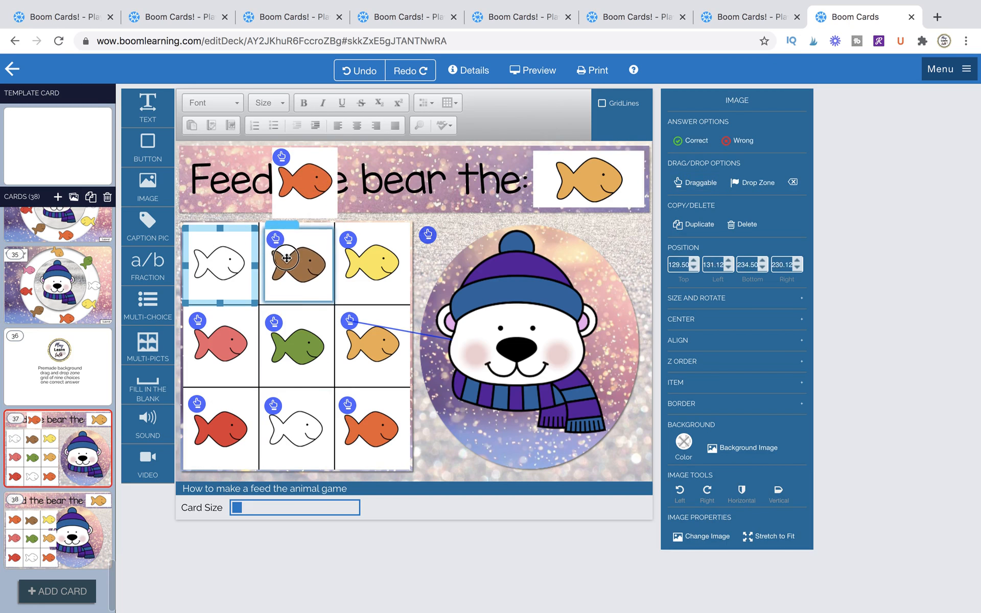
{"action": "mouse_move", "coordinate": [220, 258]}
{"action": "left_mouse_down"}
{"action": "mouse_move", "coordinate": [218, 313]}
{"action": "mouse_move", "coordinate": [217, 244]}
{"action": "left_mouse_up"}
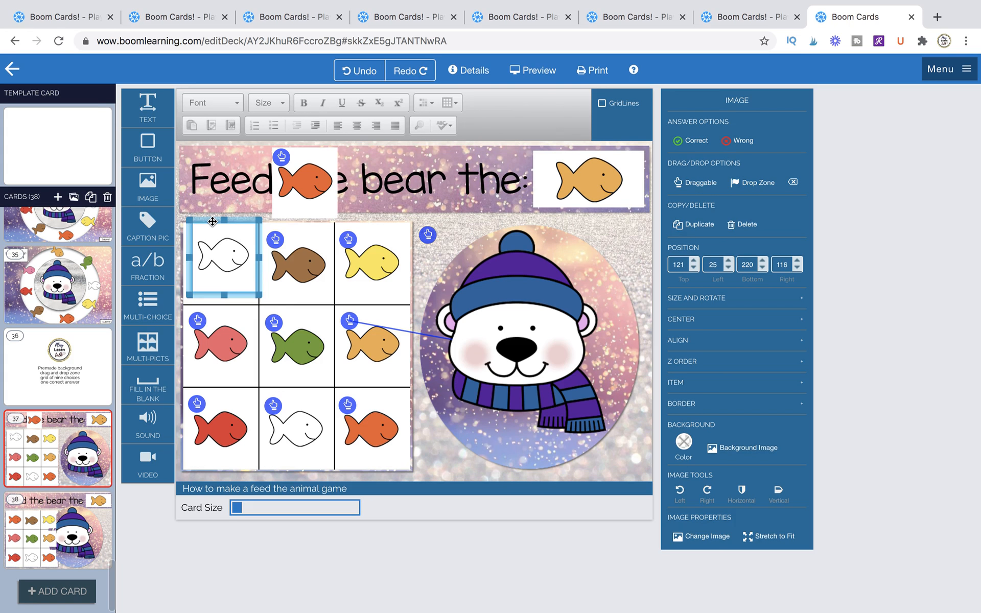
{"action": "key", "text": "Delete"}
{"action": "left_click_drag", "start_coordinate": [314, 189], "coordinate": [229, 272]}
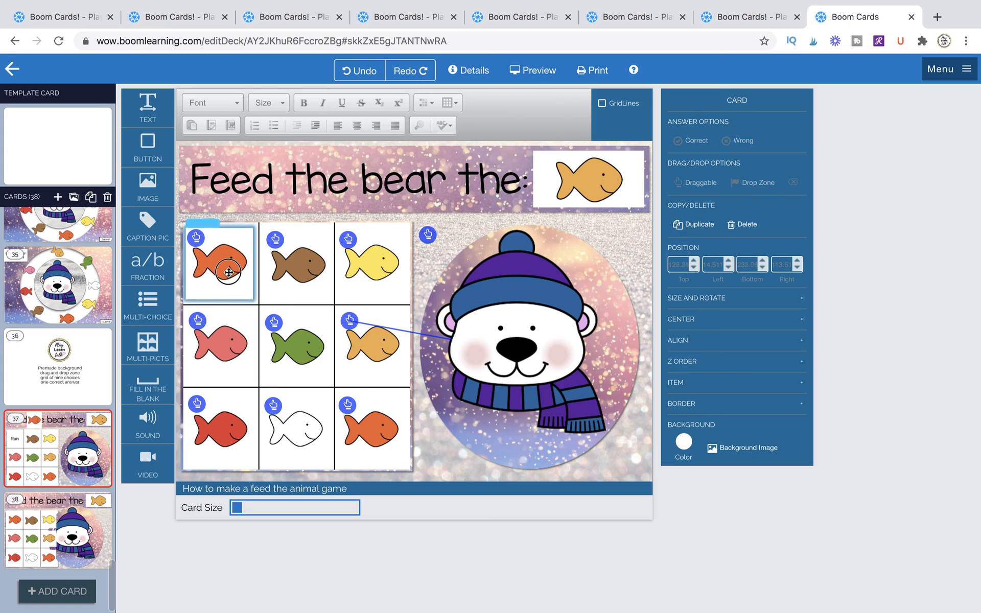
Open card 38 and move the large bear image to the right, clear of the fish grid.
{"action": "left_click", "coordinate": [51, 552]}
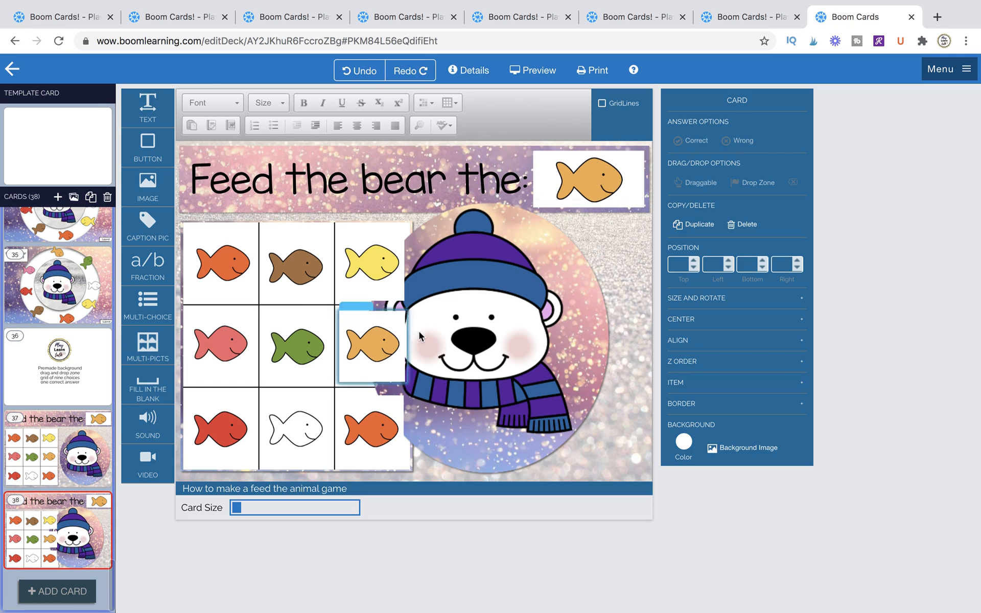
{"action": "left_click_drag", "start_coordinate": [459, 334], "coordinate": [482, 335]}
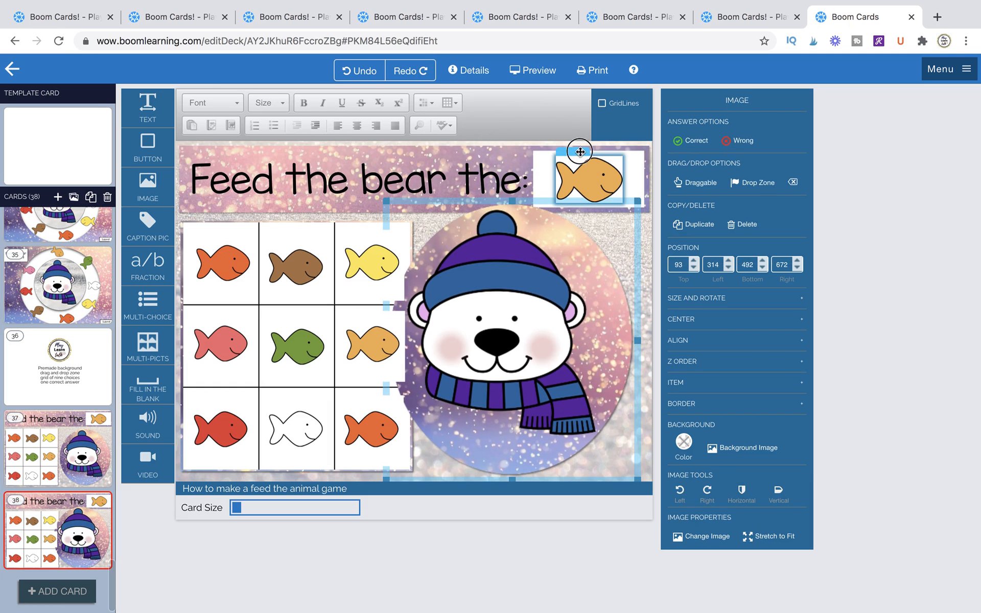
{"action": "mouse_move", "coordinate": [580, 151]}
{"action": "left_mouse_down"}
{"action": "mouse_move", "coordinate": [567, 203]}
{"action": "mouse_move", "coordinate": [587, 158]}
{"action": "mouse_move", "coordinate": [580, 148]}
{"action": "mouse_move", "coordinate": [415, 297]}
{"action": "mouse_move", "coordinate": [562, 259]}
{"action": "mouse_move", "coordinate": [545, 168]}
{"action": "mouse_move", "coordinate": [266, 391]}
{"action": "mouse_move", "coordinate": [331, 397]}
{"action": "mouse_move", "coordinate": [526, 227]}
{"action": "mouse_move", "coordinate": [581, 148]}
{"action": "left_mouse_up"}
{"action": "left_click_drag", "start_coordinate": [511, 294], "coordinate": [529, 296]}
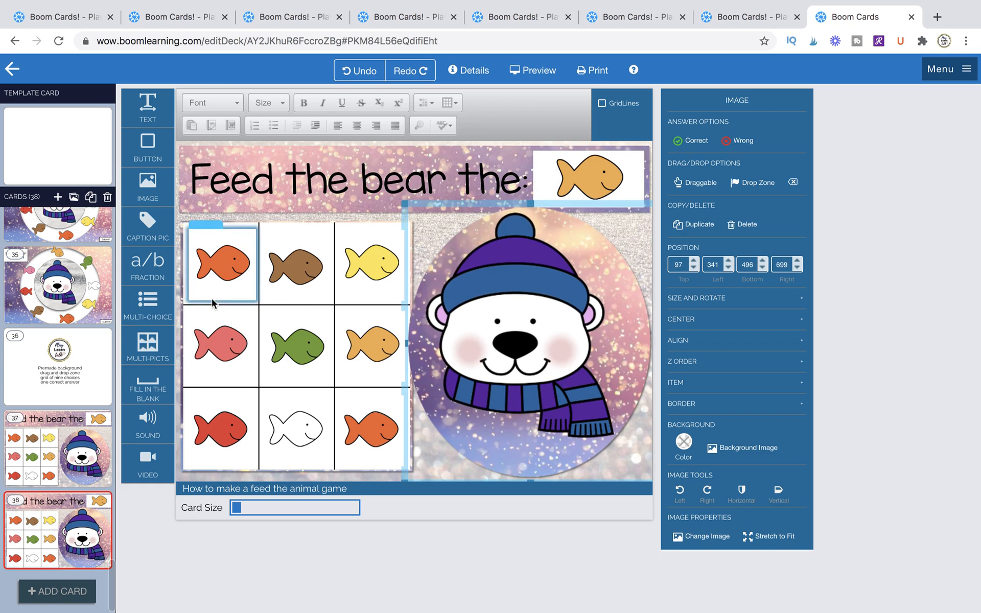
{"action": "left_click_drag", "start_coordinate": [536, 320], "coordinate": [539, 327]}
{"action": "left_click", "coordinate": [236, 273]}
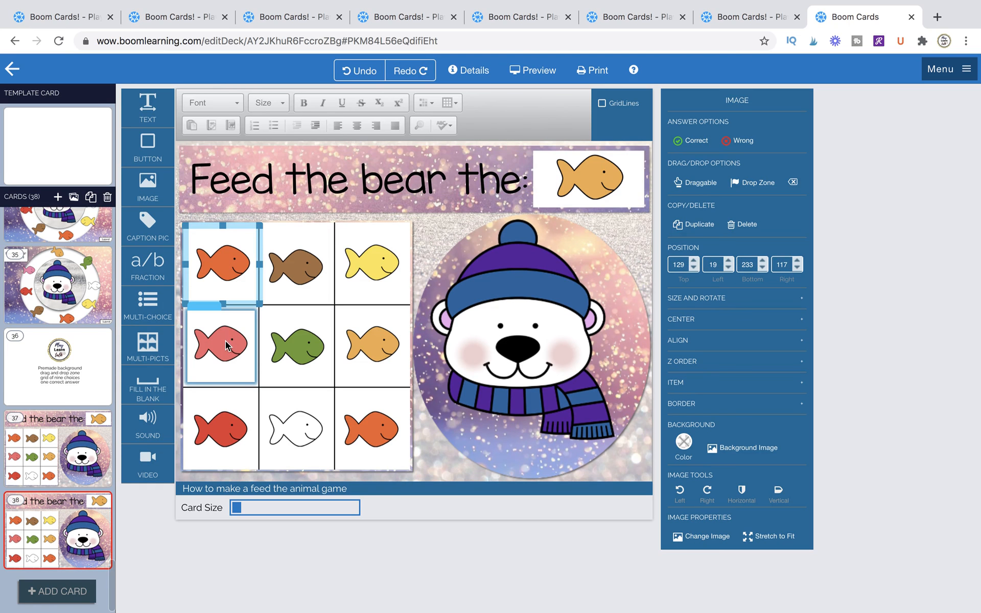
{"action": "left_click", "coordinate": [227, 344], "text": "shift"}
{"action": "left_click", "coordinate": [299, 348], "text": "shift"}
{"action": "left_click", "coordinate": [355, 391]}
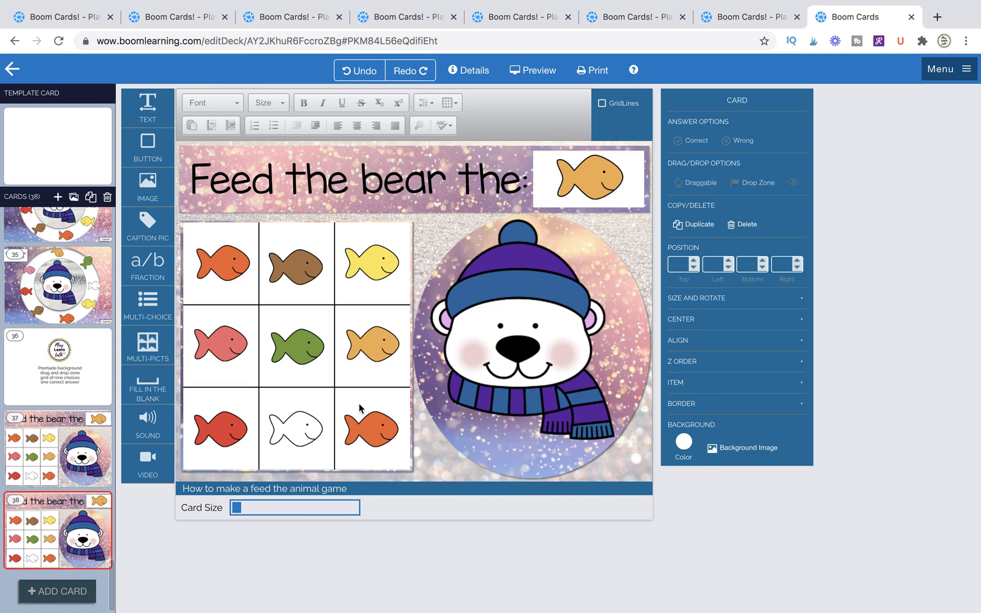
Select all nine fish in card 38's grid and make them draggable.
{"action": "left_click", "coordinate": [359, 411]}
{"action": "left_click", "coordinate": [366, 372], "text": "shift"}
{"action": "left_click", "coordinate": [364, 279], "text": "shift"}
{"action": "left_click", "coordinate": [291, 269], "text": "shift"}
{"action": "left_click", "coordinate": [284, 352], "text": "shift"}
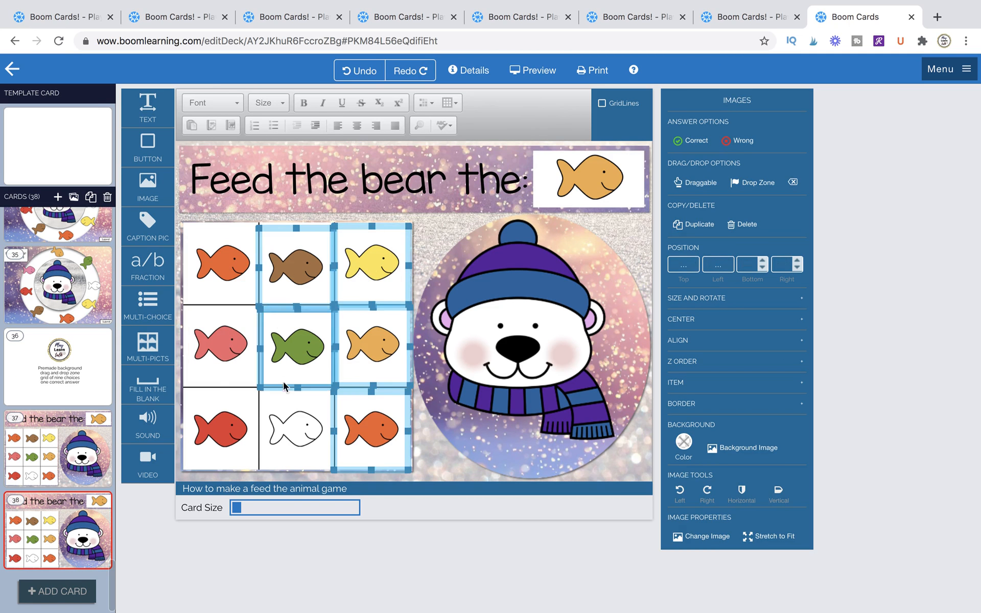
{"action": "left_click", "coordinate": [291, 424], "text": "shift"}
{"action": "left_click", "coordinate": [228, 444], "text": "shift"}
{"action": "left_click", "coordinate": [225, 344], "text": "shift"}
{"action": "left_click", "coordinate": [220, 263], "text": "shift"}
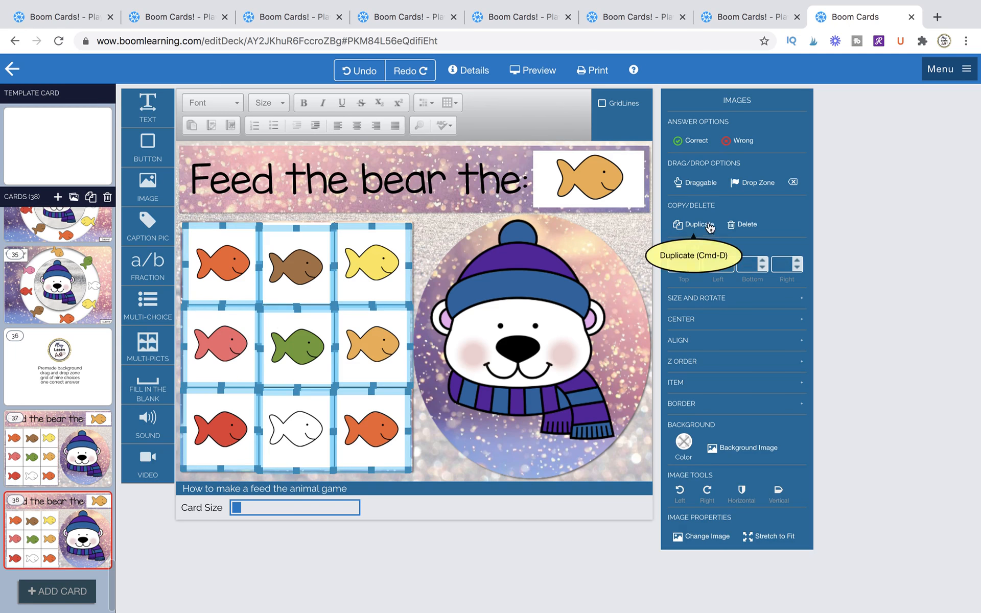
{"action": "left_click", "coordinate": [698, 182]}
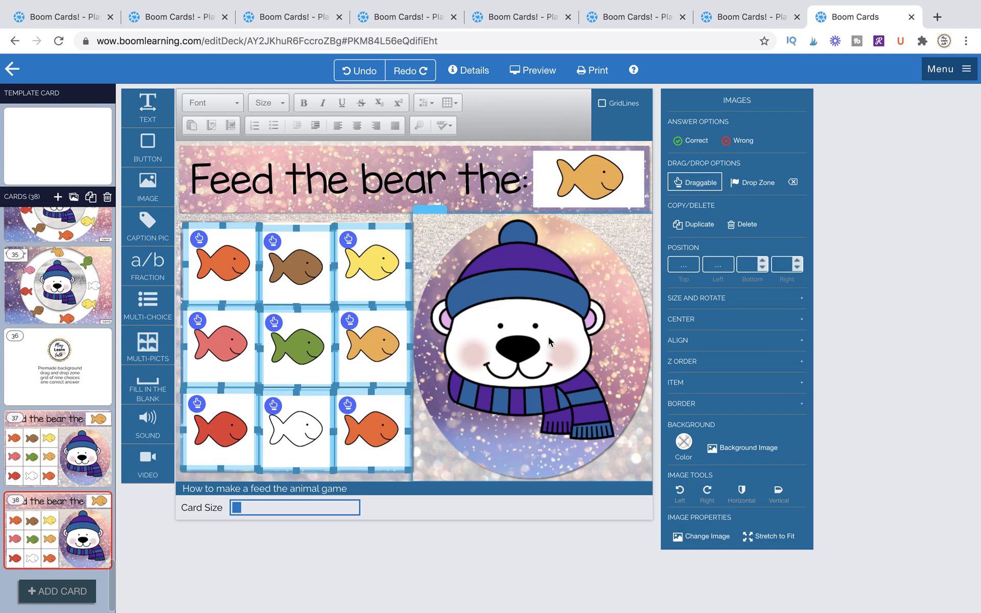
Place an empty text box about 239 by 106 over the bear's face and make it a drop zone.
{"action": "left_click_drag", "start_coordinate": [147, 106], "coordinate": [619, 396]}
{"action": "left_click", "coordinate": [453, 330]}
{"action": "left_click", "coordinate": [758, 183]}
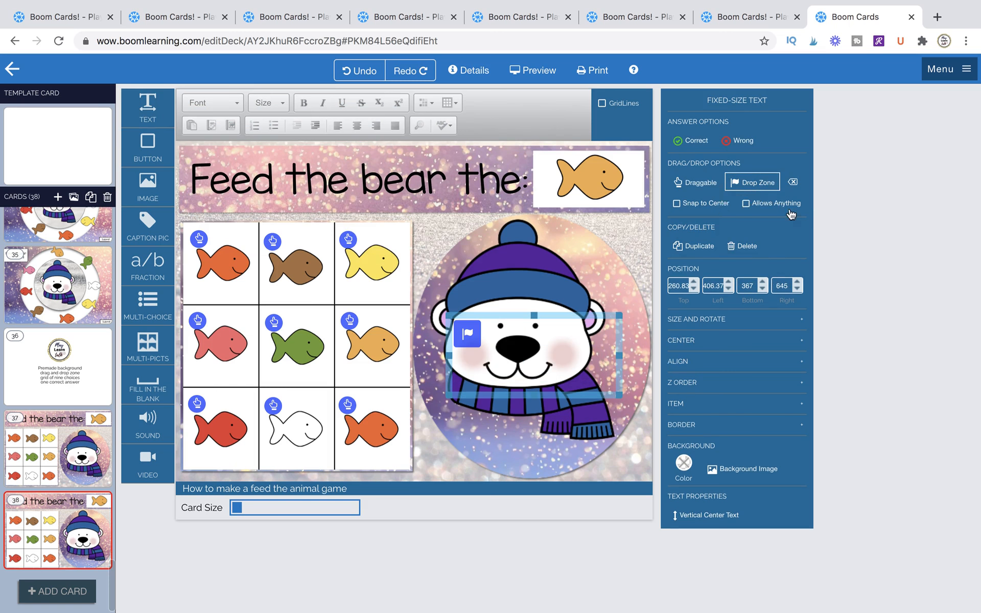
Link all nine draggable fish to the drop zone on the bear's face.
{"action": "left_click", "coordinate": [272, 243]}
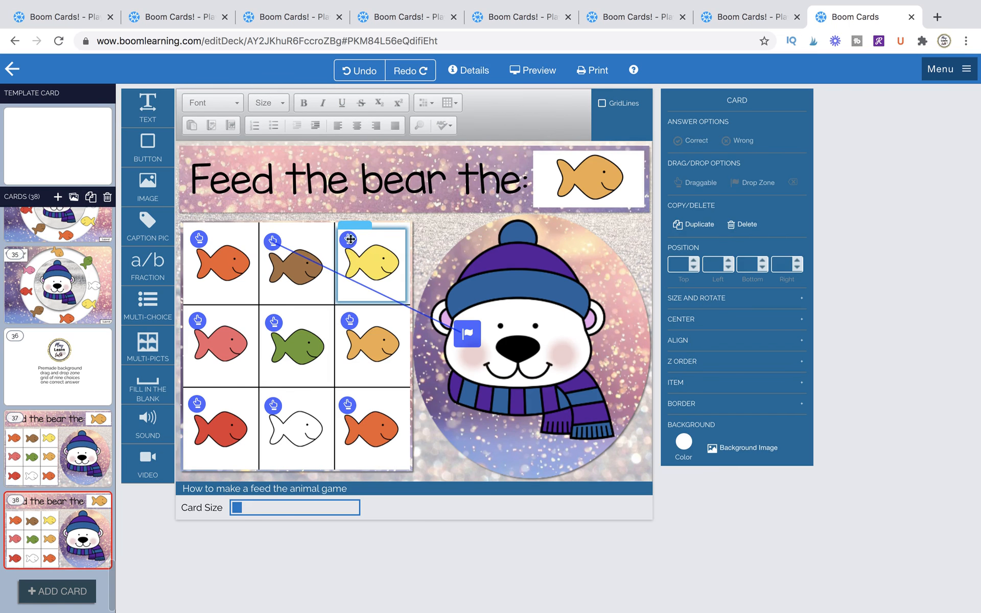
{"action": "left_click_drag", "start_coordinate": [448, 333], "coordinate": [468, 339]}
{"action": "left_click_drag", "start_coordinate": [199, 239], "coordinate": [432, 276]}
{"action": "left_click_drag", "start_coordinate": [349, 321], "coordinate": [466, 335]}
{"action": "left_click", "coordinate": [289, 323]}
{"action": "left_click_drag", "start_coordinate": [305, 321], "coordinate": [361, 321]}
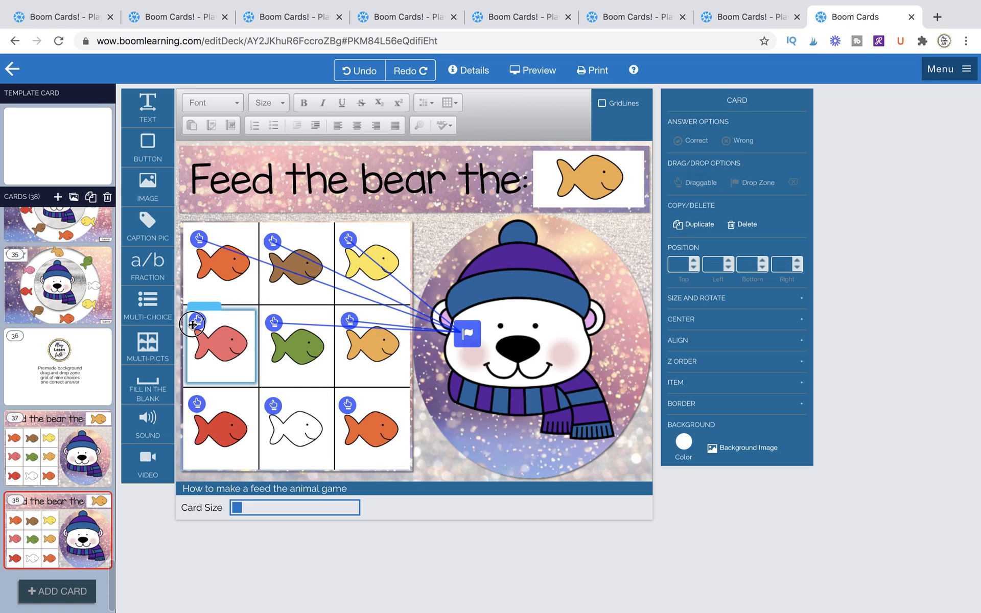
{"action": "left_click_drag", "start_coordinate": [192, 323], "coordinate": [460, 335]}
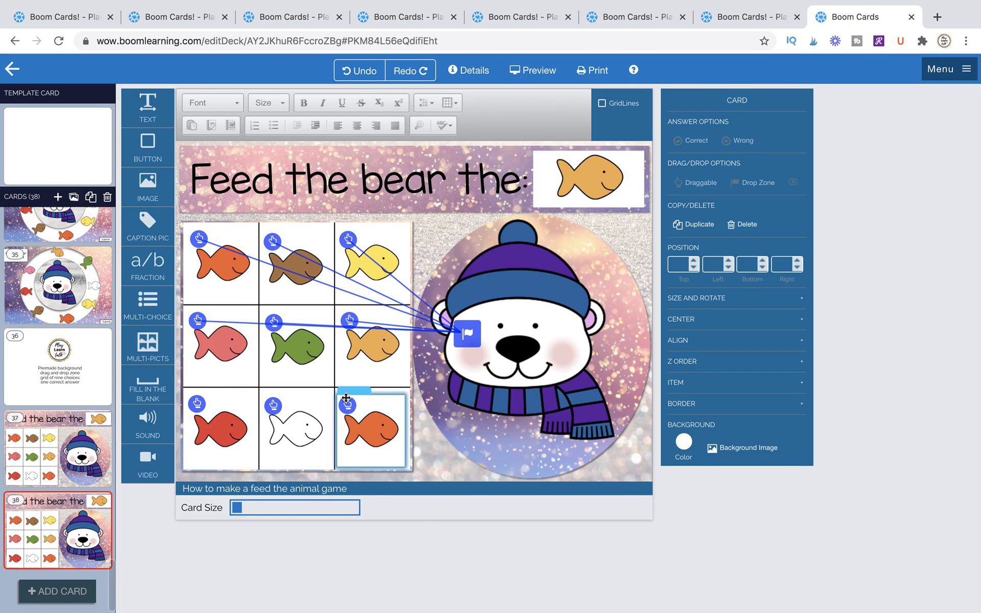
{"action": "left_click_drag", "start_coordinate": [347, 403], "coordinate": [406, 361]}
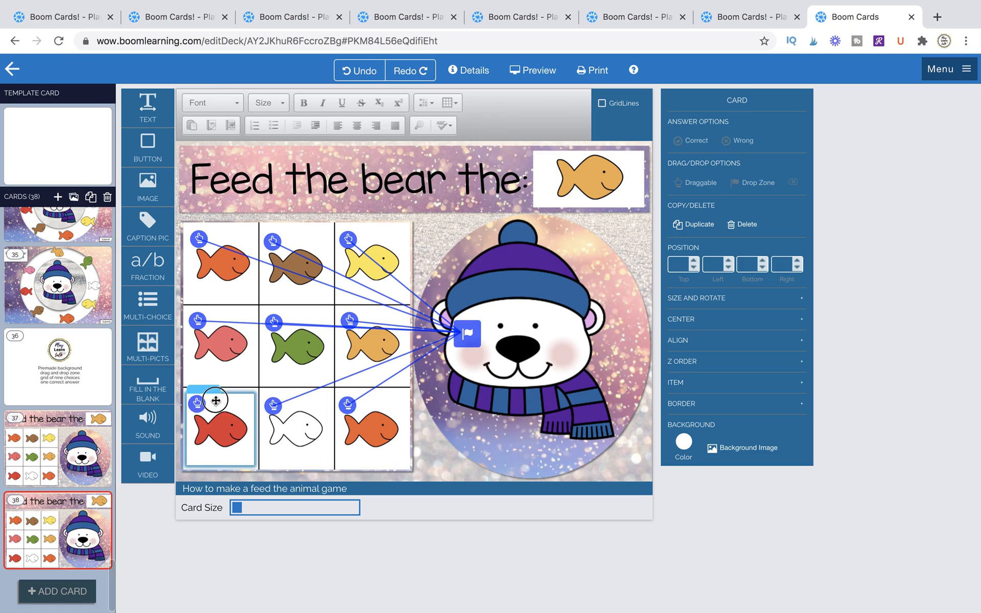
{"action": "left_click_drag", "start_coordinate": [216, 400], "coordinate": [465, 335]}
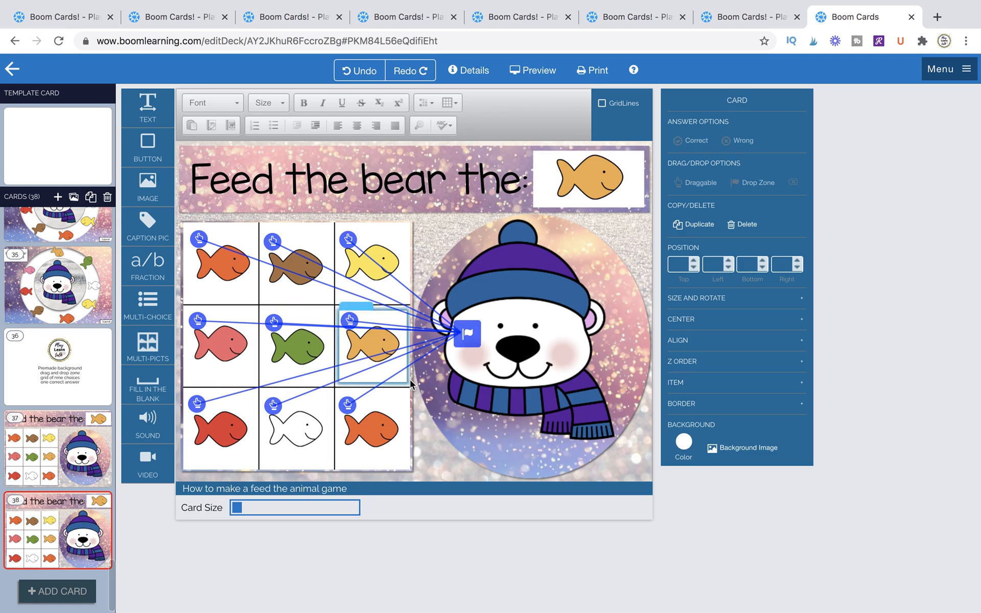
Send the drop zone to the rear, make the bear image draggable and bring the bear to the front.
{"action": "left_click", "coordinate": [528, 372]}
{"action": "left_click", "coordinate": [688, 492]}
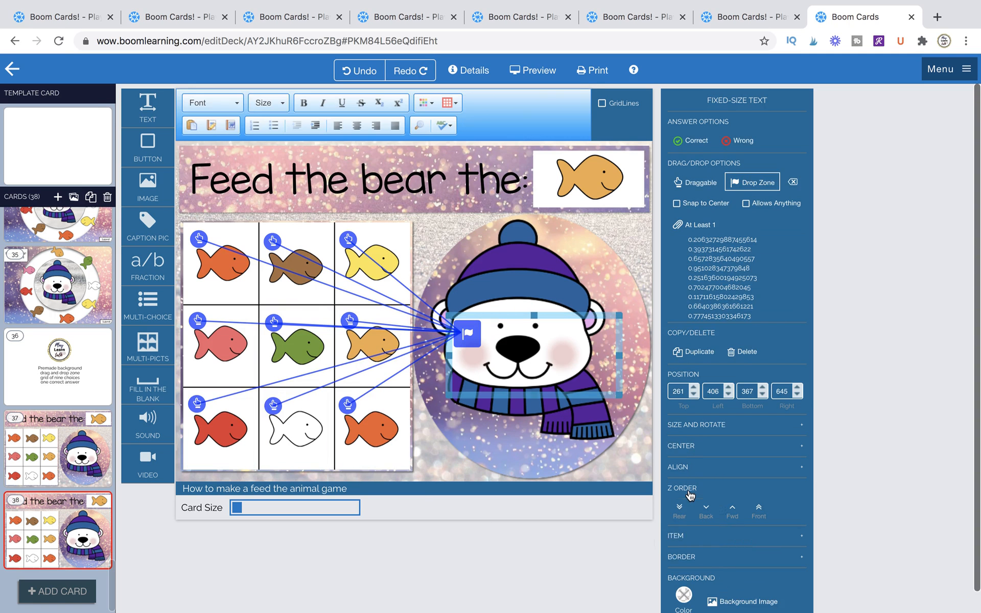
{"action": "left_click", "coordinate": [679, 507]}
{"action": "left_click", "coordinate": [584, 286]}
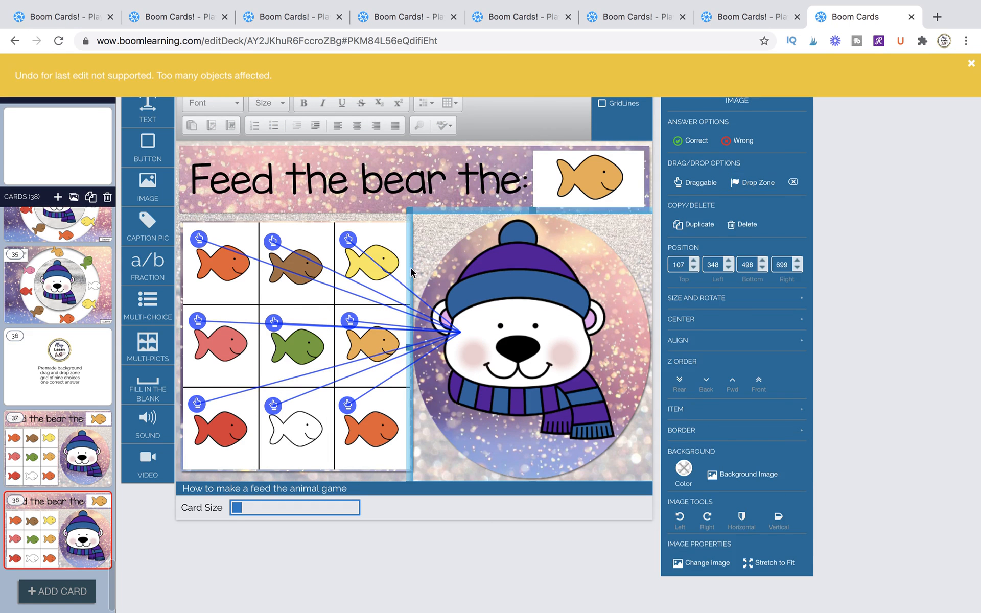
{"action": "left_click", "coordinate": [695, 184]}
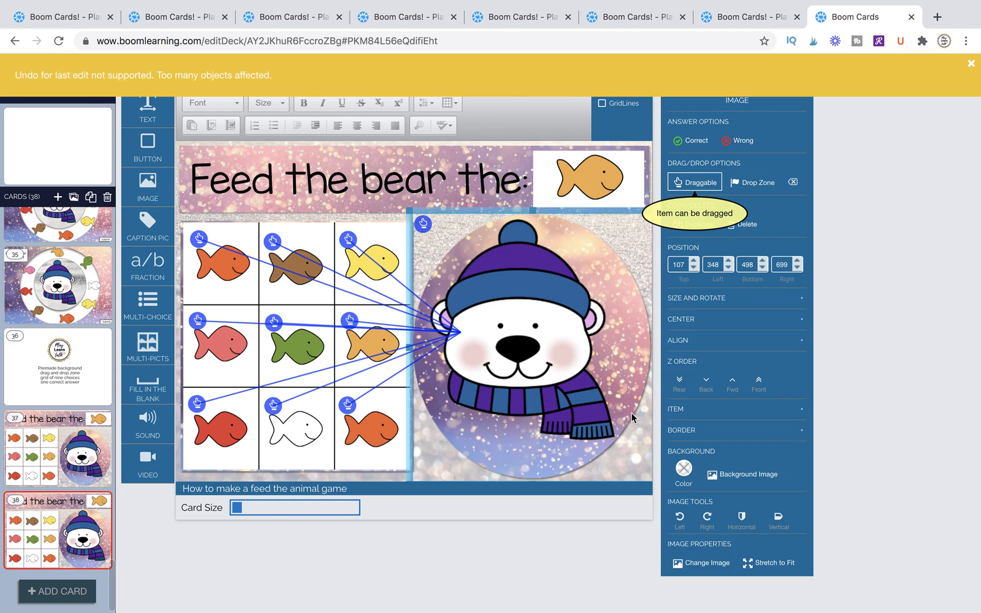
{"action": "left_click", "coordinate": [759, 382]}
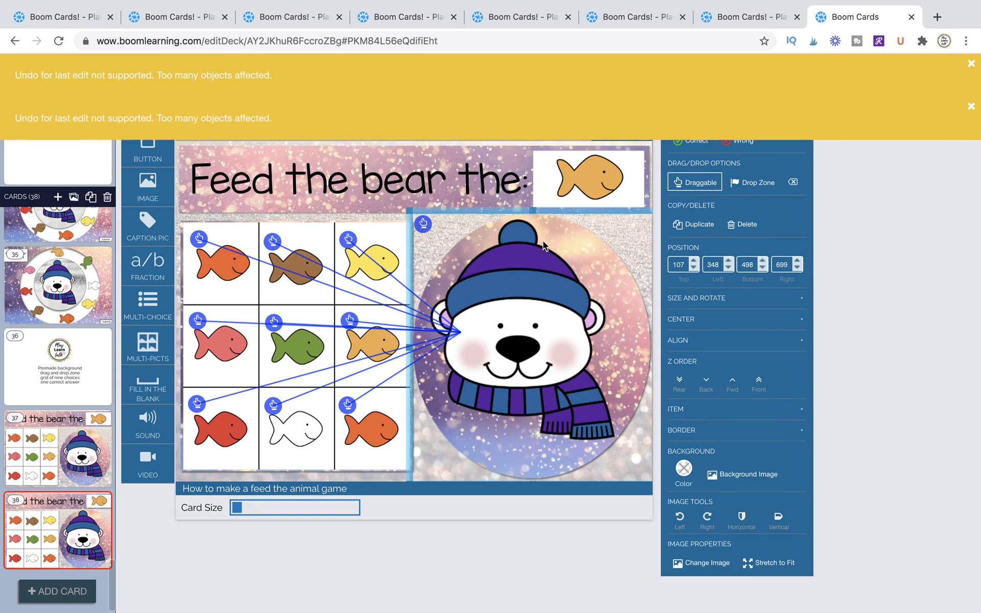
{"action": "left_click", "coordinate": [482, 192]}
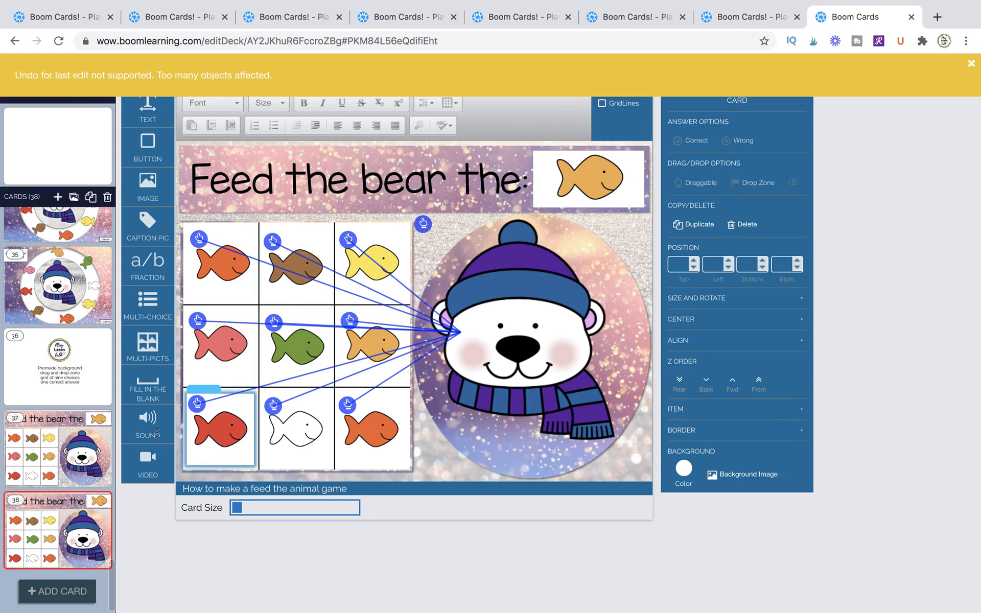
Duplicate card 38 and change the prompt picture on the copy to the pink fish.
{"action": "left_click", "coordinate": [90, 198]}
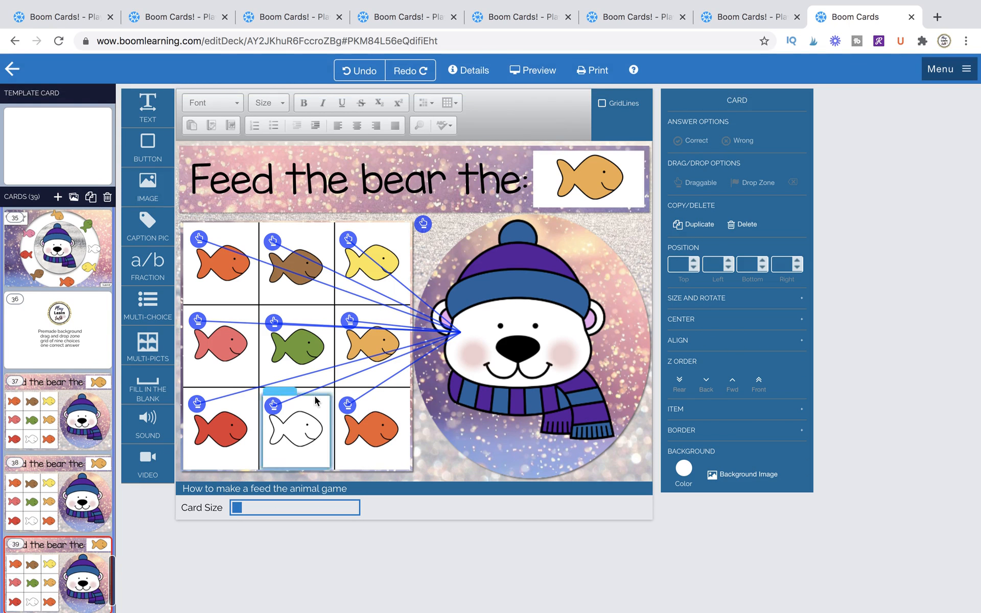
{"action": "double_click", "coordinate": [603, 188]}
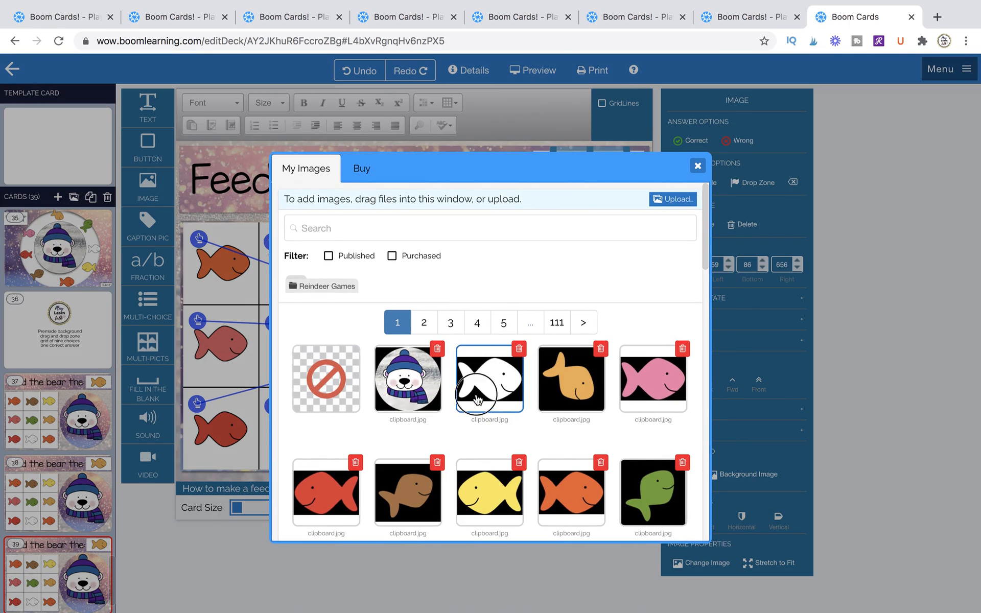
{"action": "left_click", "coordinate": [649, 398]}
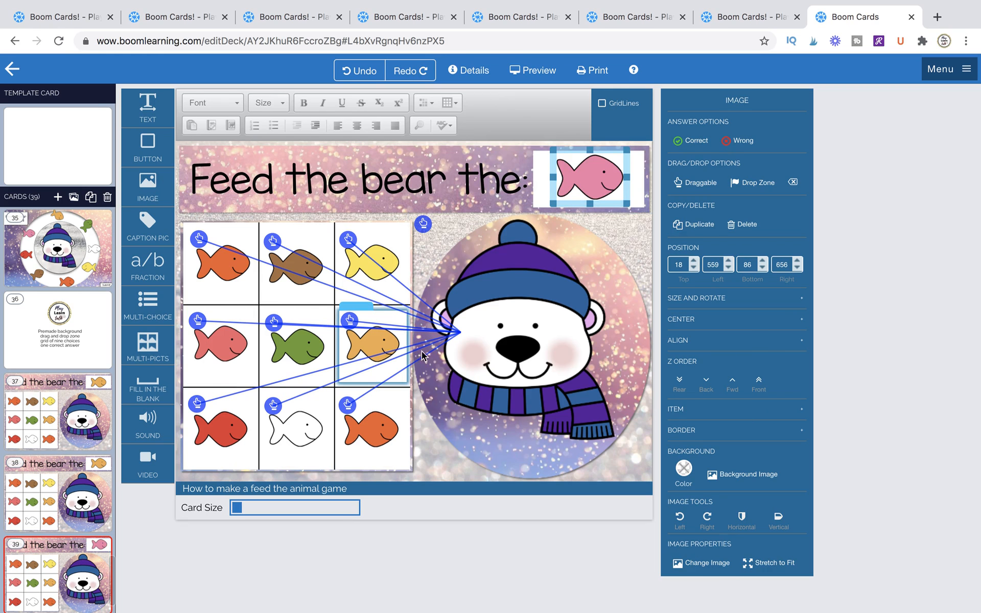
{"action": "left_click", "coordinate": [554, 369]}
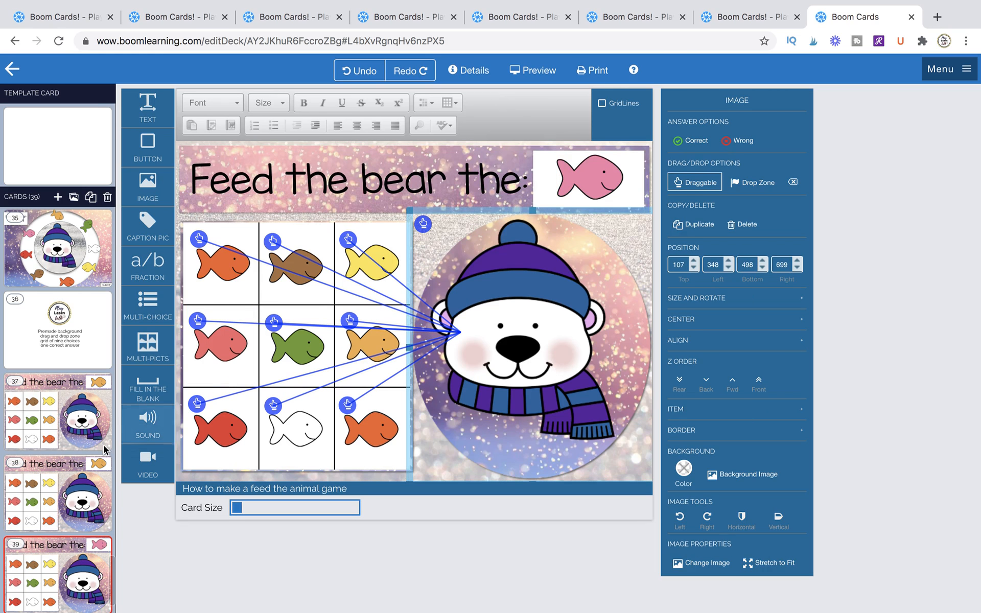
On card 38, delete the linked drop zone under the bear, put the bear back in place and clear its draggable setting.
{"action": "left_click", "coordinate": [79, 492]}
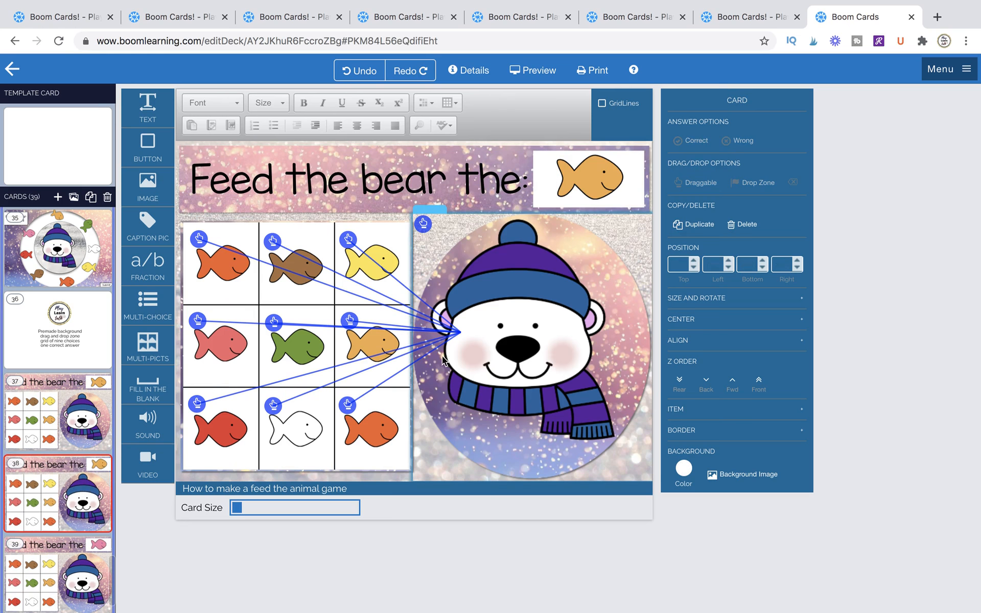
{"action": "left_click", "coordinate": [376, 416]}
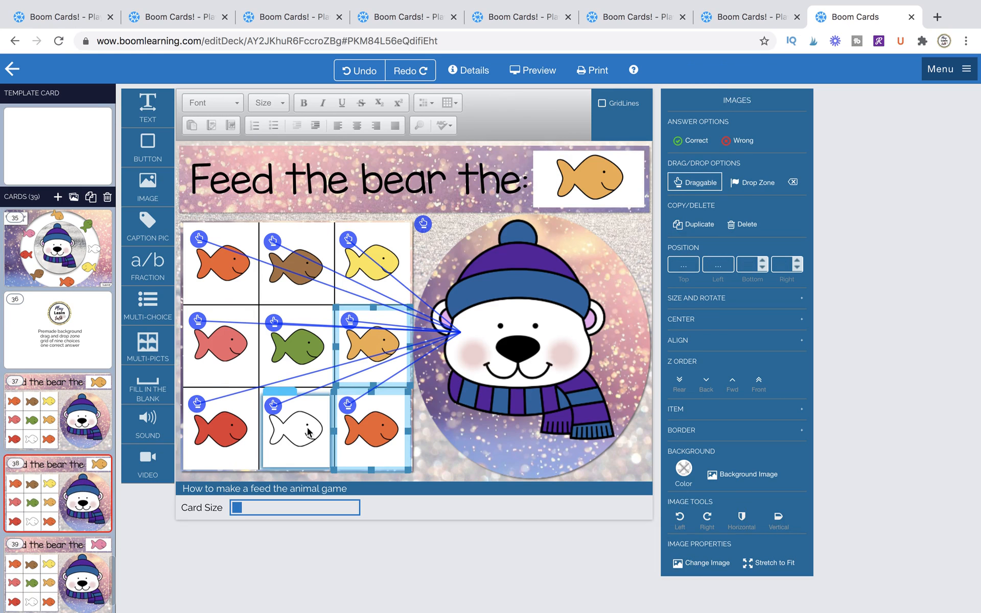
{"action": "left_click_drag", "start_coordinate": [508, 326], "coordinate": [381, 165]}
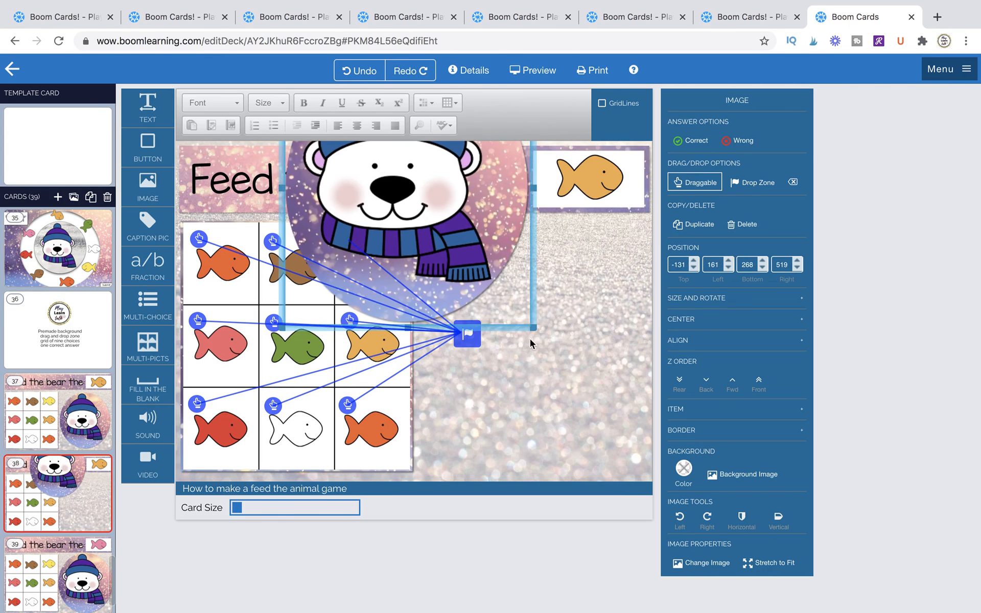
{"action": "left_click", "coordinate": [531, 359]}
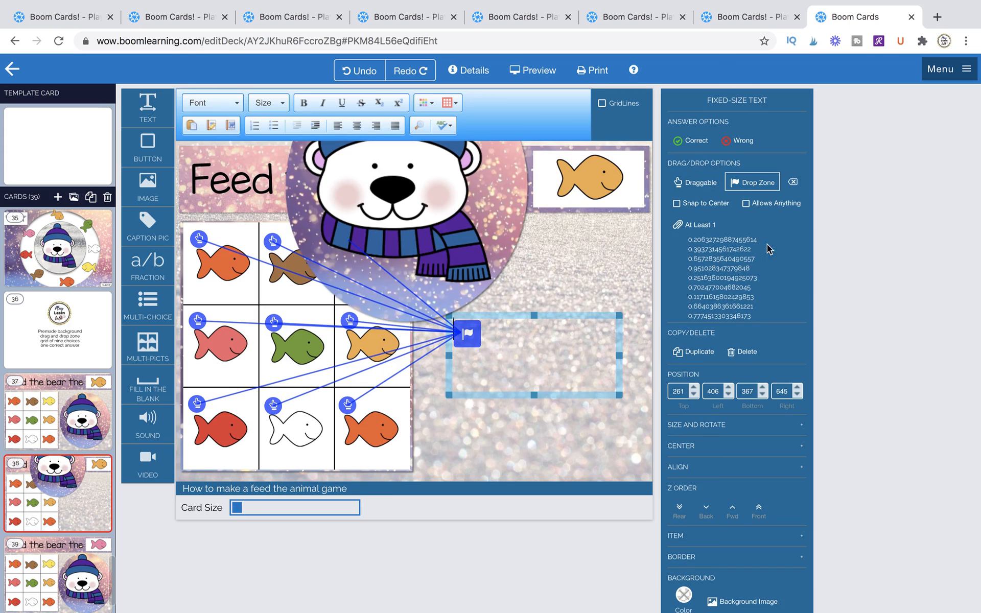
{"action": "left_click", "coordinate": [793, 182]}
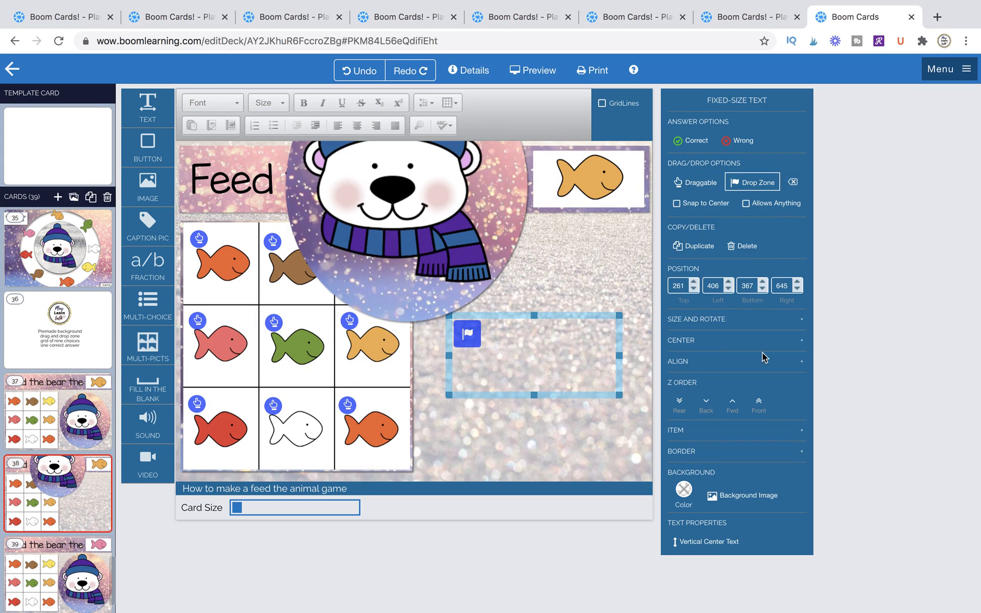
{"action": "left_click", "coordinate": [755, 255]}
{"action": "left_click_drag", "start_coordinate": [382, 217], "coordinate": [507, 369]}
{"action": "left_click", "coordinate": [382, 276]}
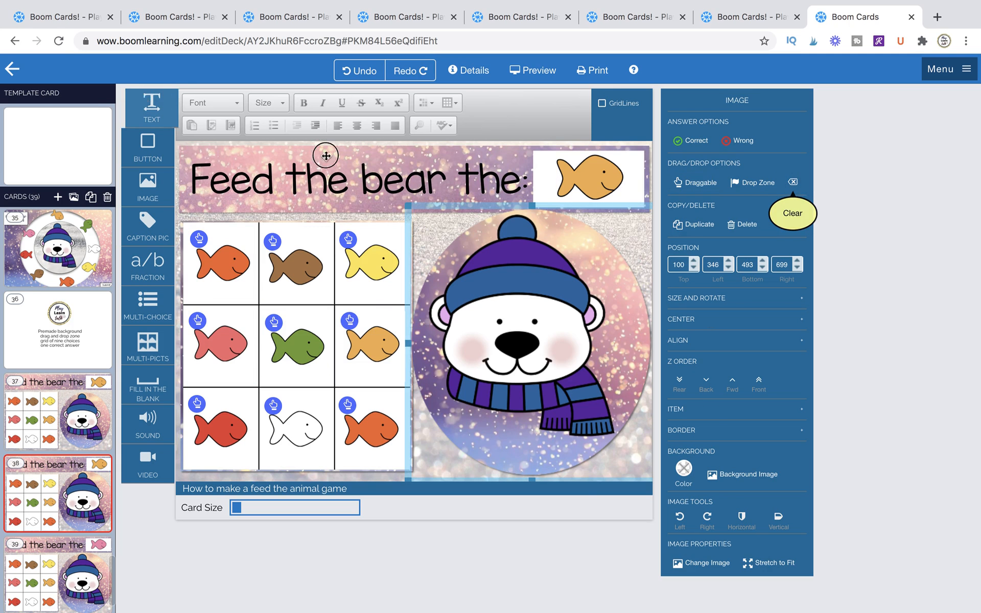
Add an empty text box about 265 by 101 over the bear's face as a drop zone and link only the light orange fish to it.
{"action": "left_click_drag", "start_coordinate": [326, 156], "coordinate": [536, 442]}
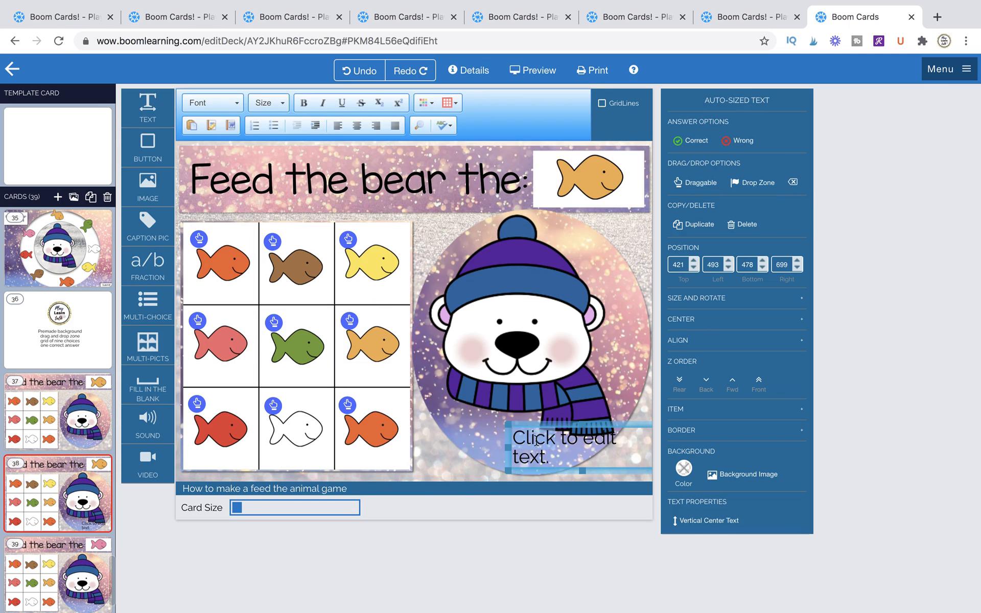
{"action": "left_click", "coordinate": [535, 442]}
{"action": "left_click_drag", "start_coordinate": [529, 438], "coordinate": [604, 464]}
{"action": "left_click_drag", "start_coordinate": [573, 428], "coordinate": [488, 323]}
{"action": "left_click_drag", "start_coordinate": [518, 368], "coordinate": [618, 395]}
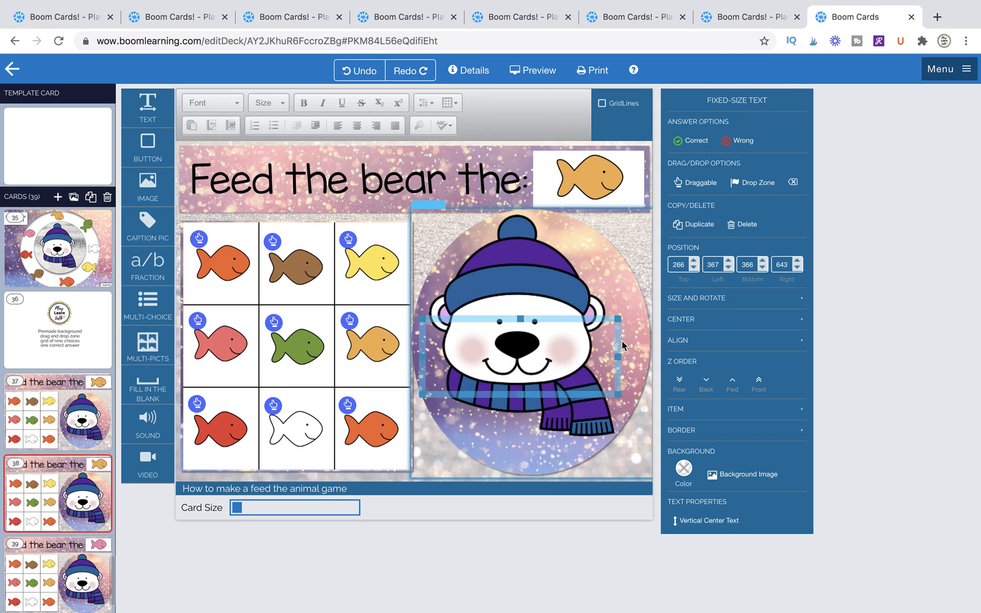
{"action": "left_click_drag", "start_coordinate": [621, 342], "coordinate": [633, 342]}
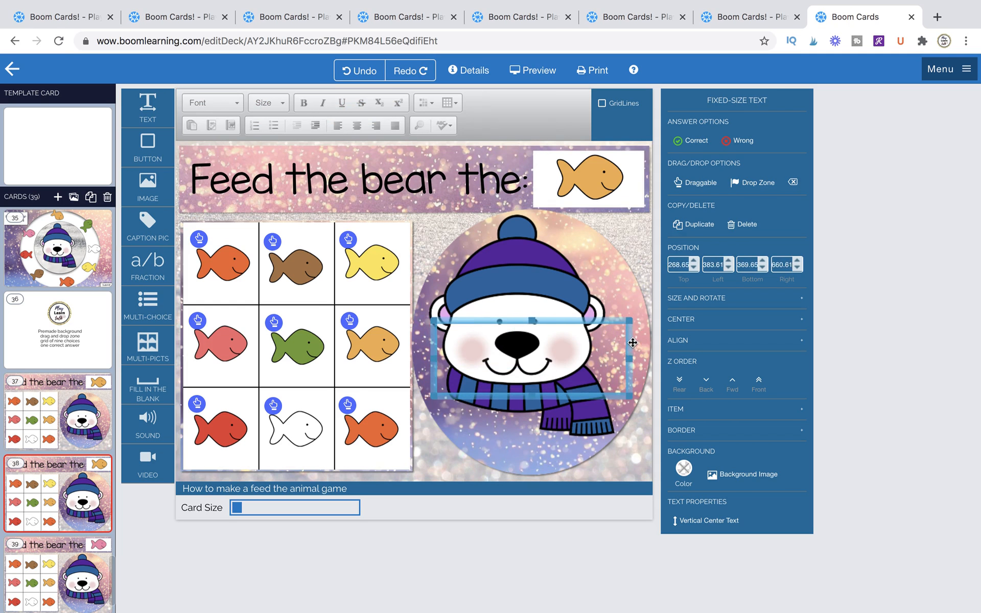
{"action": "left_click", "coordinate": [751, 184]}
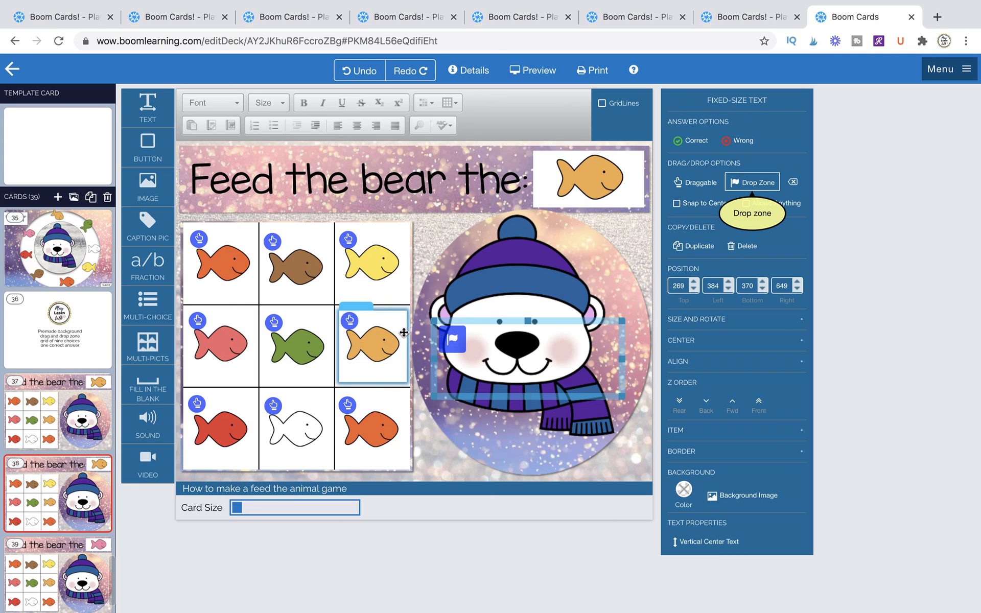
{"action": "left_click", "coordinate": [404, 332]}
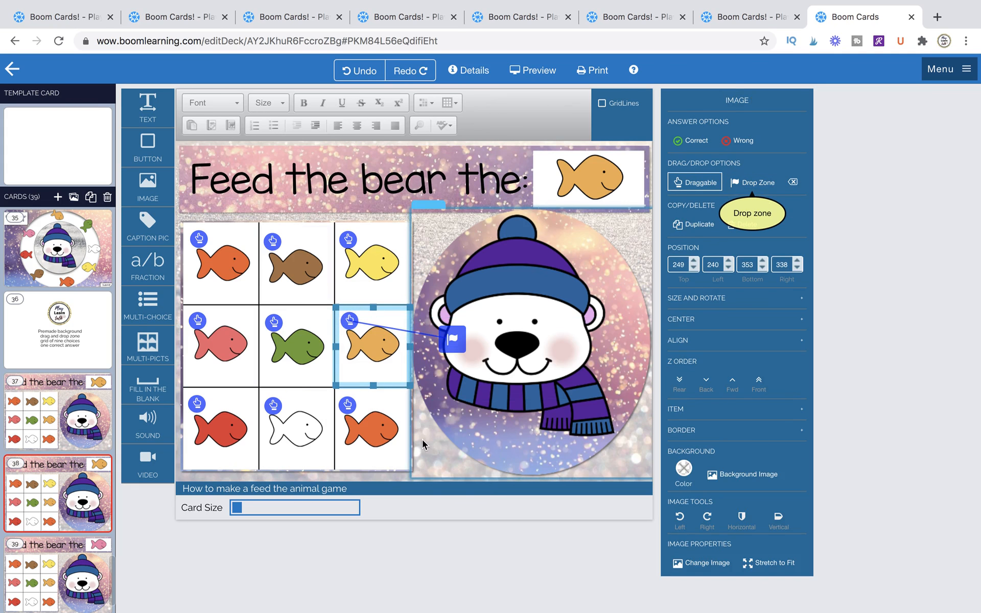
Delete the duplicated pink fish card 39 and reopen card 38.
{"action": "left_click", "coordinate": [76, 519]}
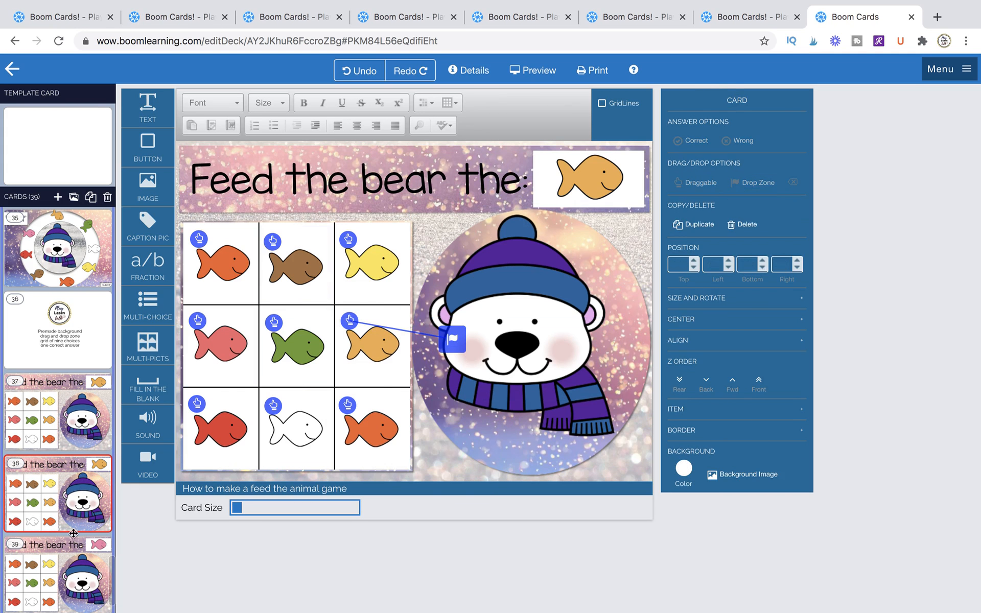
{"action": "left_click", "coordinate": [68, 569]}
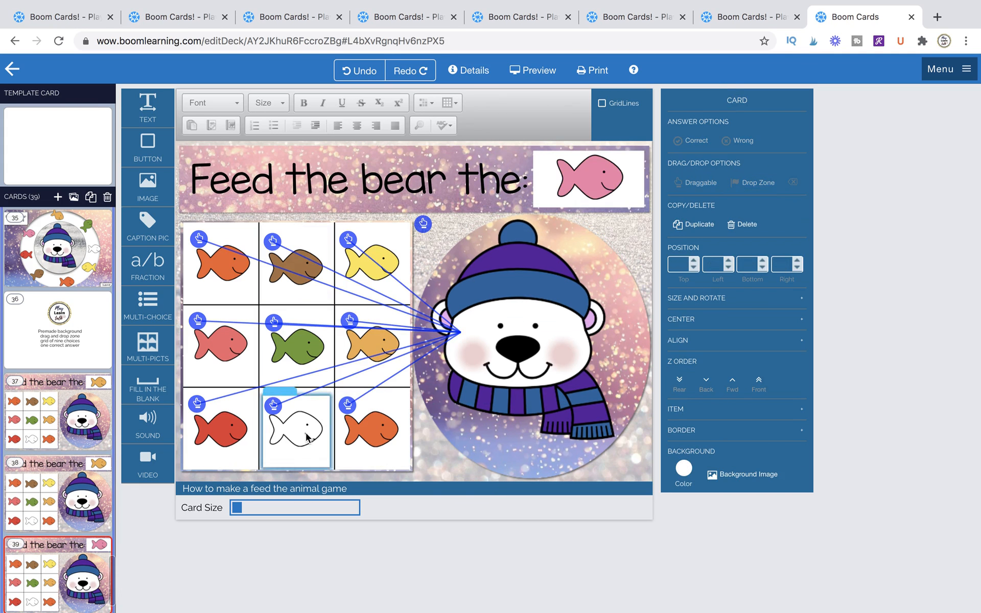
{"action": "left_click", "coordinate": [108, 197]}
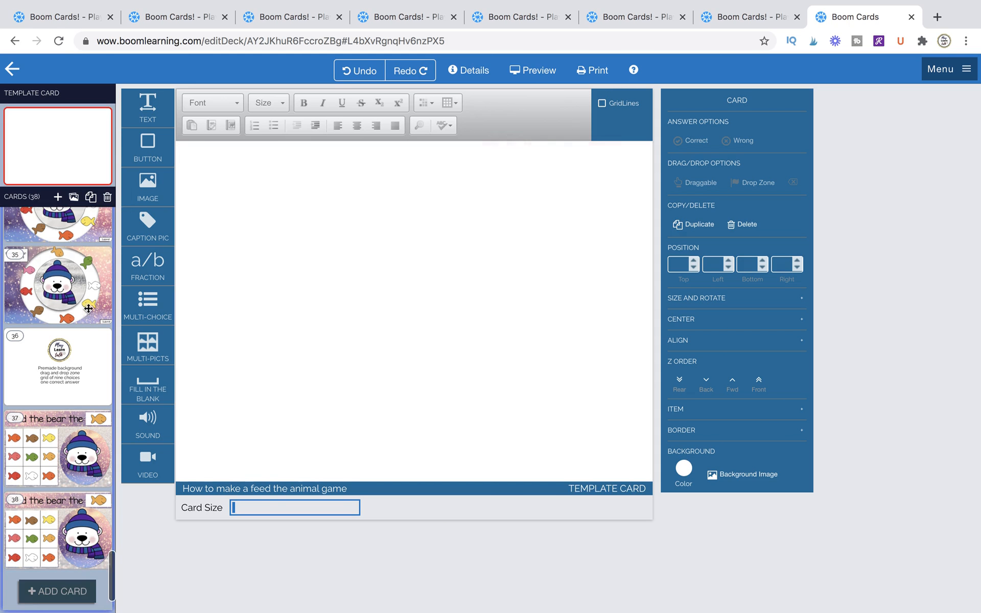
{"action": "left_click", "coordinate": [71, 518]}
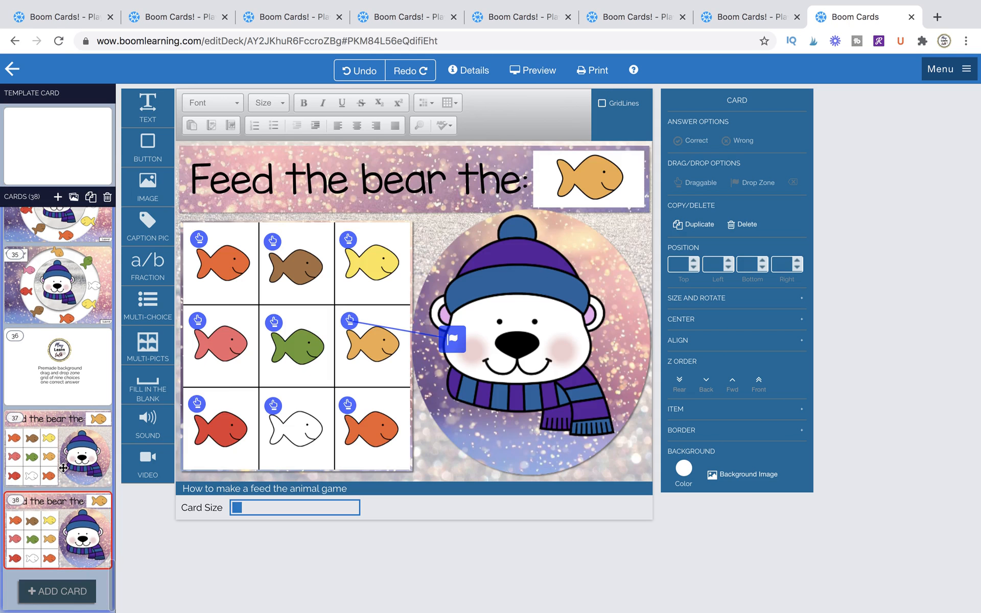
Duplicate card 38, then clear the light orange fish's drag setting on the copy and make it draggable to the drop zone again.
{"action": "left_click", "coordinate": [91, 197]}
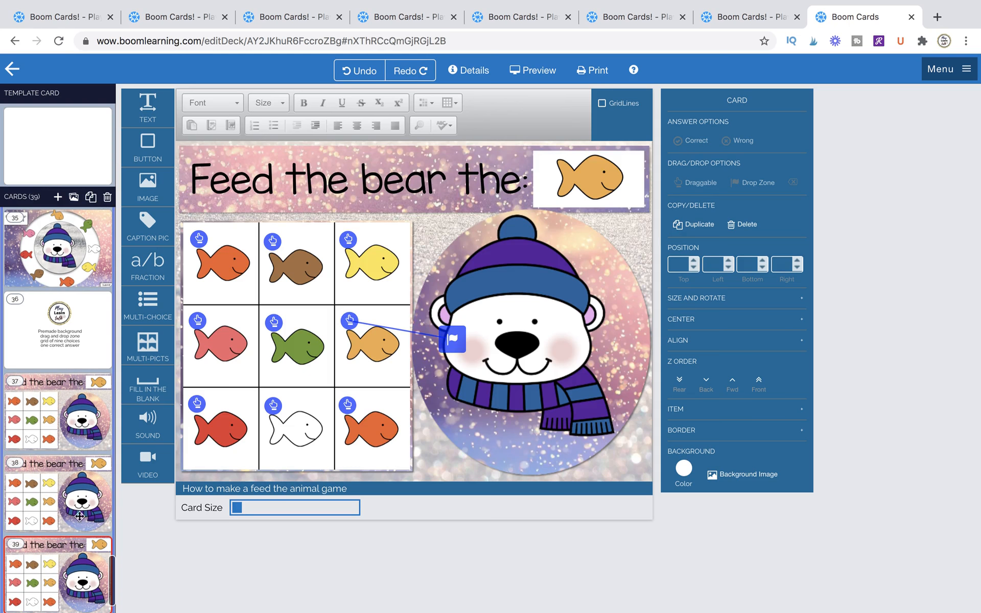
{"action": "left_click", "coordinate": [363, 377]}
{"action": "left_click", "coordinate": [365, 366]}
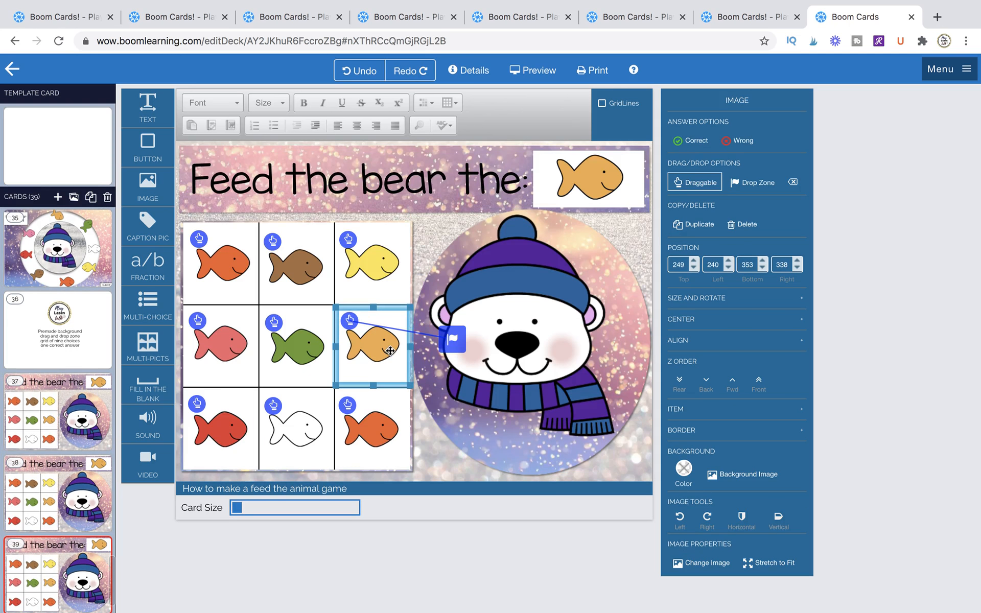
{"action": "left_click", "coordinate": [468, 344]}
{"action": "left_click", "coordinate": [382, 359]}
{"action": "left_click", "coordinate": [792, 182]}
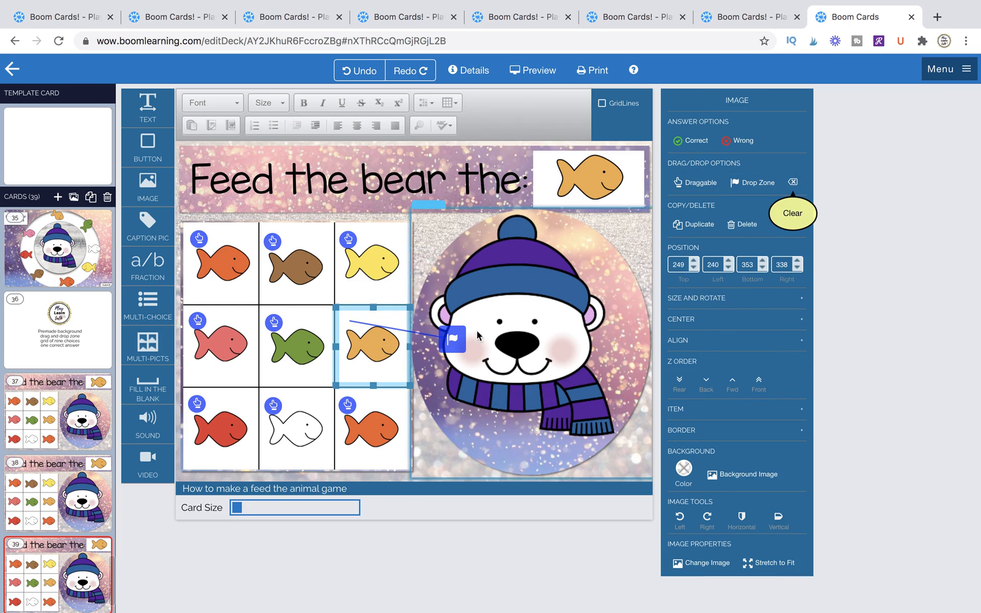
{"action": "left_click", "coordinate": [696, 182]}
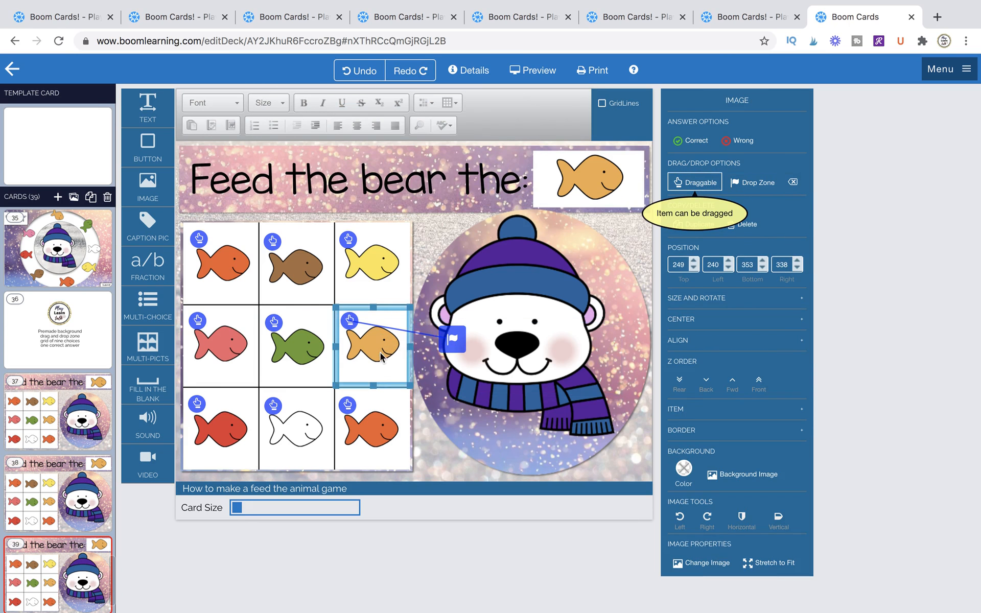
{"action": "left_click", "coordinate": [462, 342]}
{"action": "left_click", "coordinate": [388, 353]}
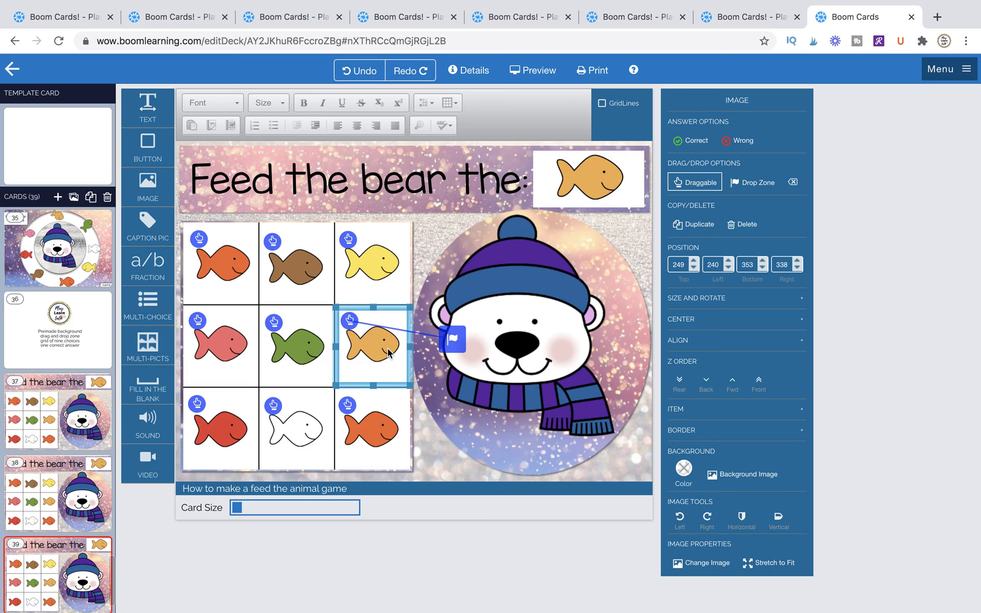
Replace the linked light orange fish in the grid with the pink fish and shrink it slightly to fit its cell.
{"action": "double_click", "coordinate": [388, 352]}
{"action": "scroll", "coordinate": [588, 404], "scroll_direction": "down", "scroll_amount": 2}
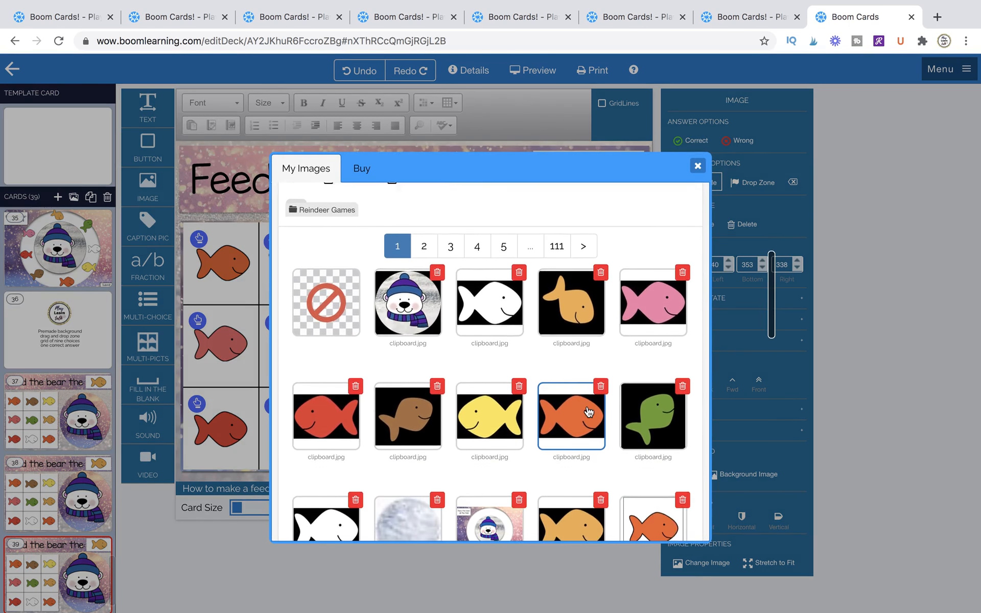
{"action": "scroll", "coordinate": [588, 411], "scroll_direction": "down", "scroll_amount": 6}
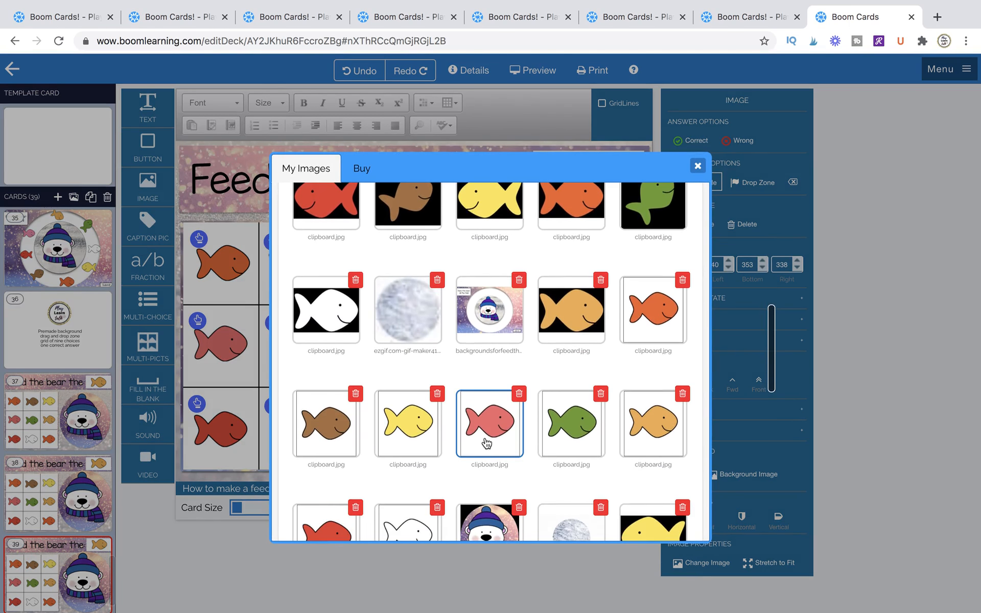
{"action": "left_click", "coordinate": [507, 437]}
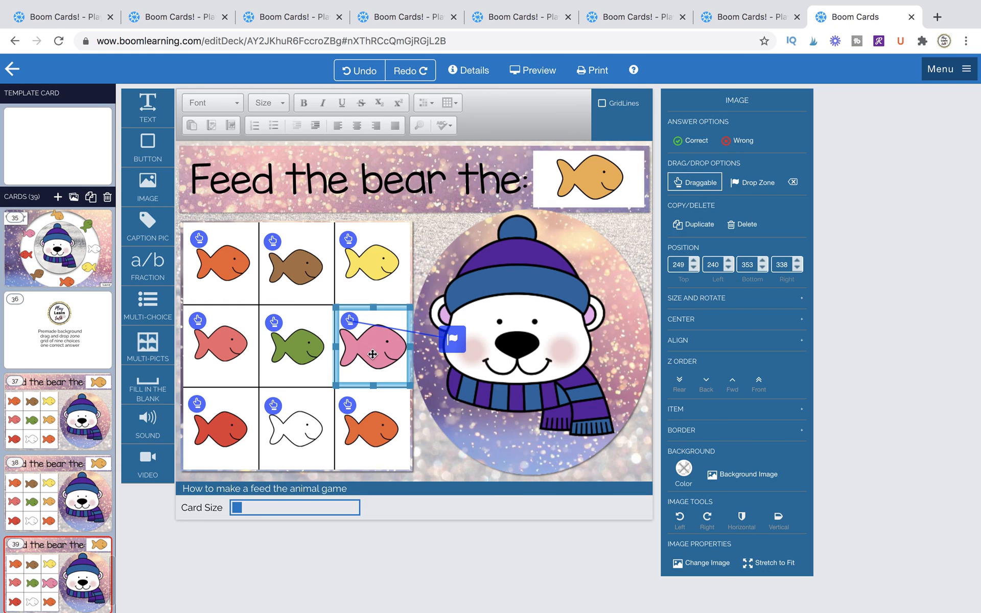
{"action": "left_click_drag", "start_coordinate": [337, 385], "coordinate": [341, 378]}
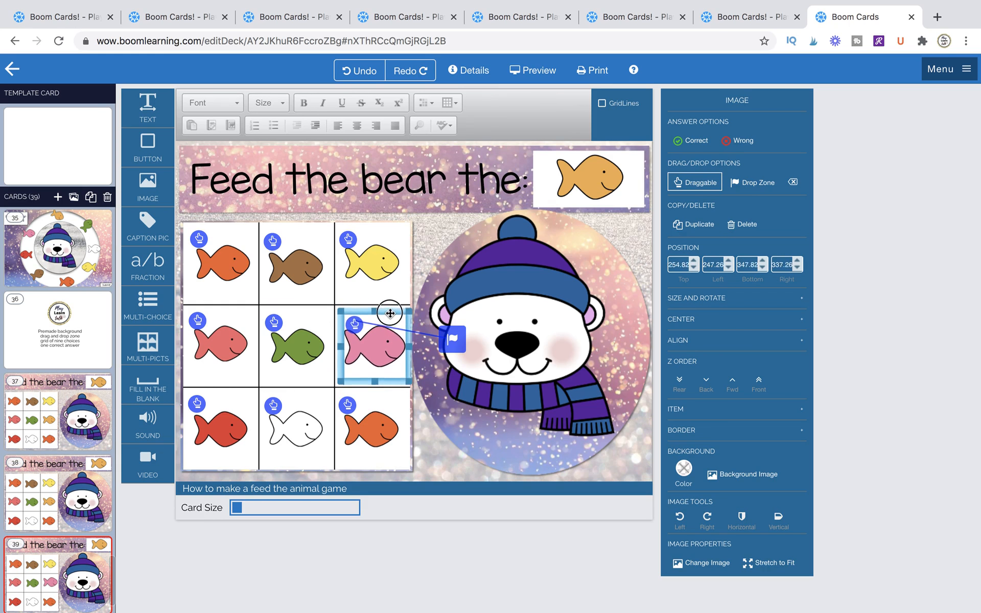
Replace the coral fish in the grid's middle row with the light orange fish and adjust its size to the cell.
{"action": "left_click", "coordinate": [235, 348]}
{"action": "double_click", "coordinate": [235, 349]}
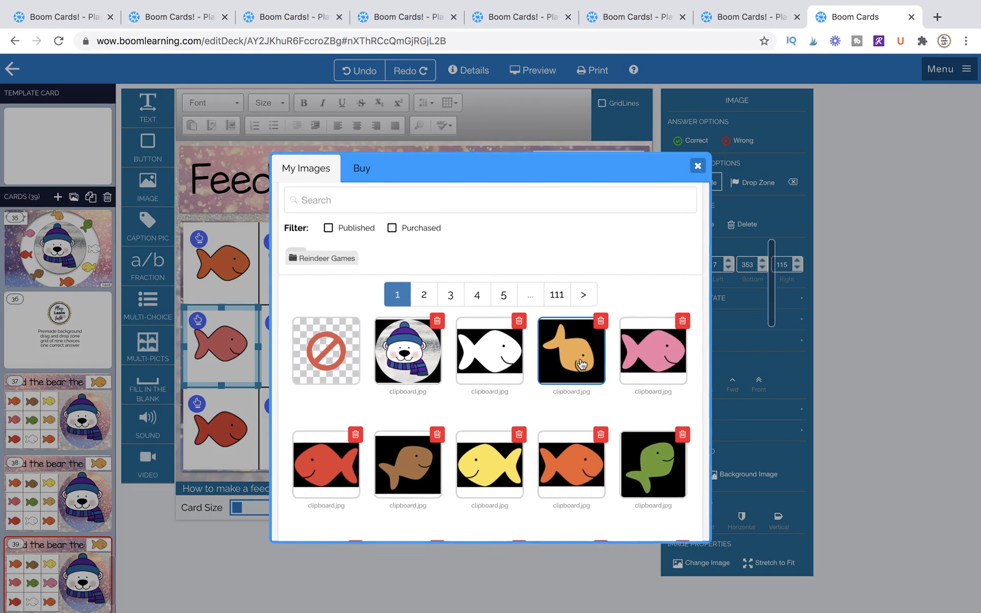
{"action": "scroll", "coordinate": [525, 413], "scroll_direction": "down", "scroll_amount": 3}
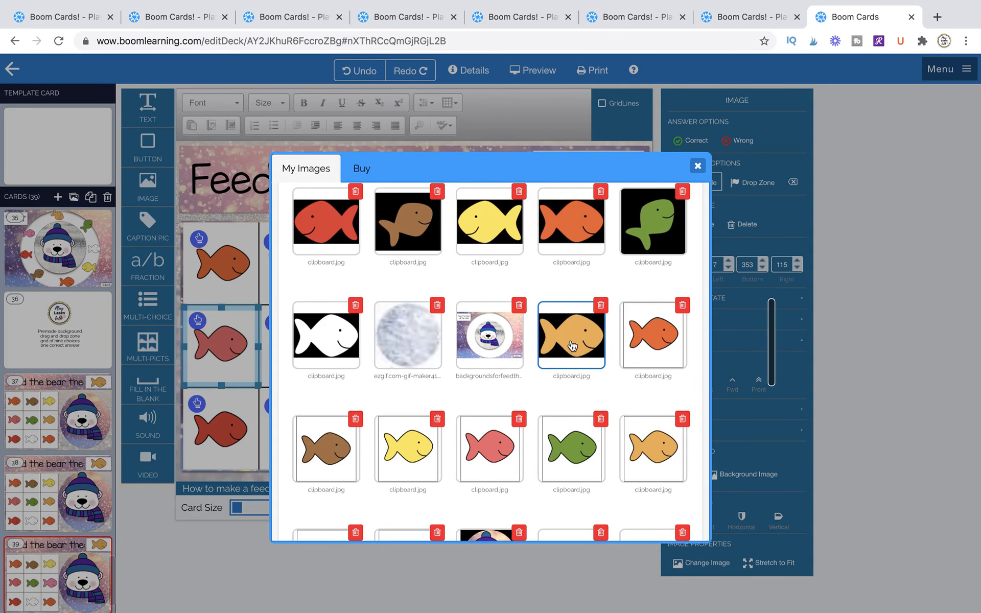
{"action": "left_click", "coordinate": [572, 340]}
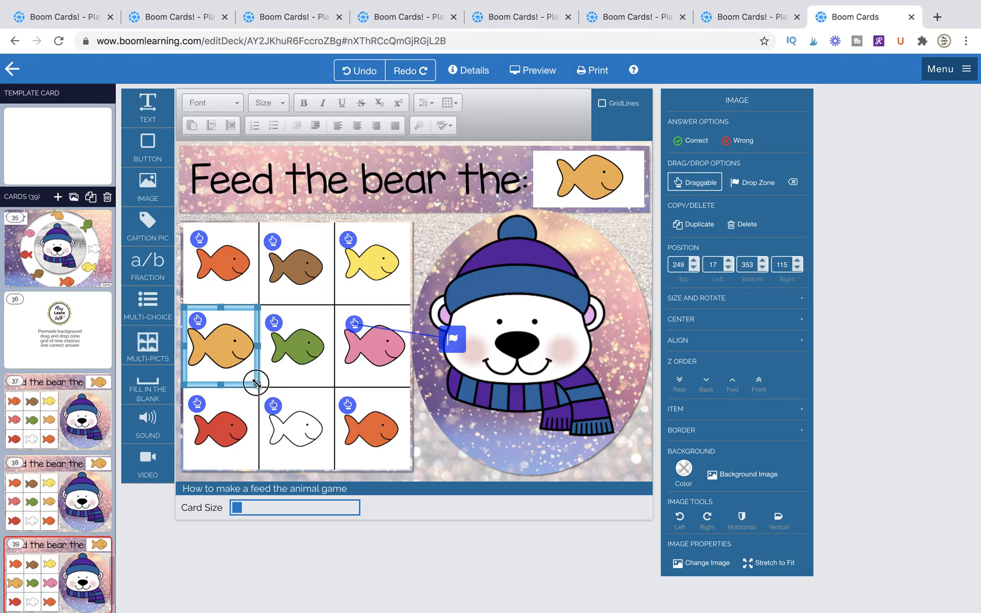
{"action": "left_click_drag", "start_coordinate": [256, 383], "coordinate": [256, 385]}
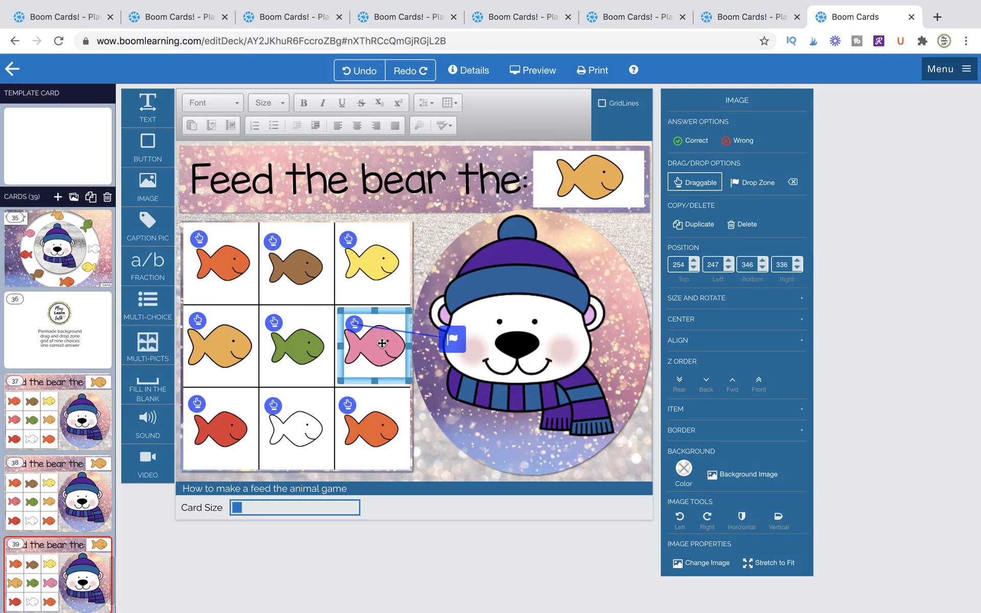
Change the prompt picture in the banner to the coral fish.
{"action": "double_click", "coordinate": [592, 182]}
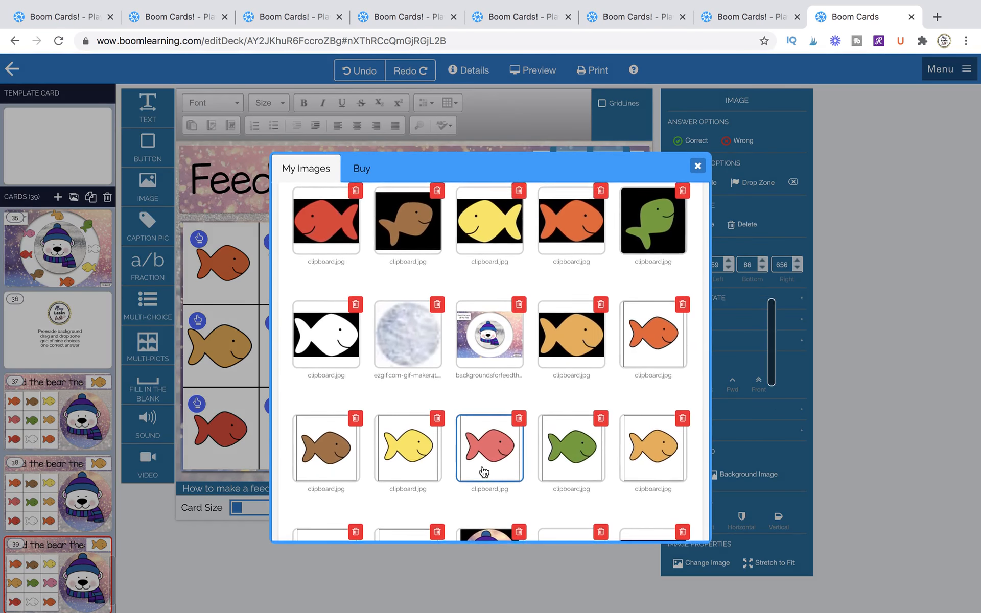
{"action": "scroll", "coordinate": [483, 470], "scroll_direction": "down", "scroll_amount": 1}
{"action": "left_click", "coordinate": [492, 402]}
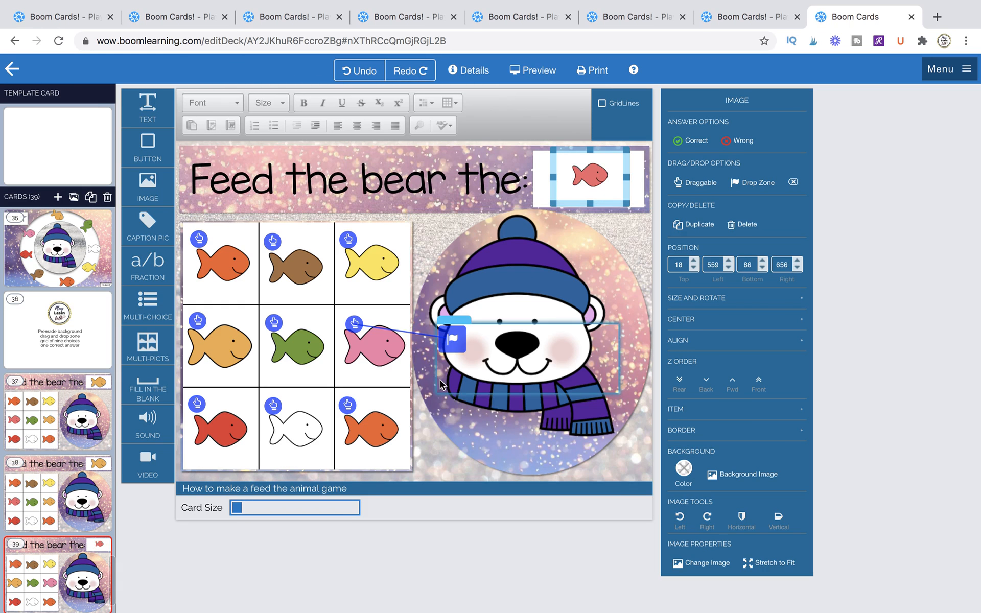
Widen the prompt picture slightly, change it to the pink fish and nudge the grid's pink fish to the centre of its cell.
{"action": "mouse_move", "coordinate": [553, 205]}
{"action": "left_mouse_down"}
{"action": "mouse_move", "coordinate": [543, 215]}
{"action": "mouse_move", "coordinate": [549, 201]}
{"action": "left_mouse_up"}
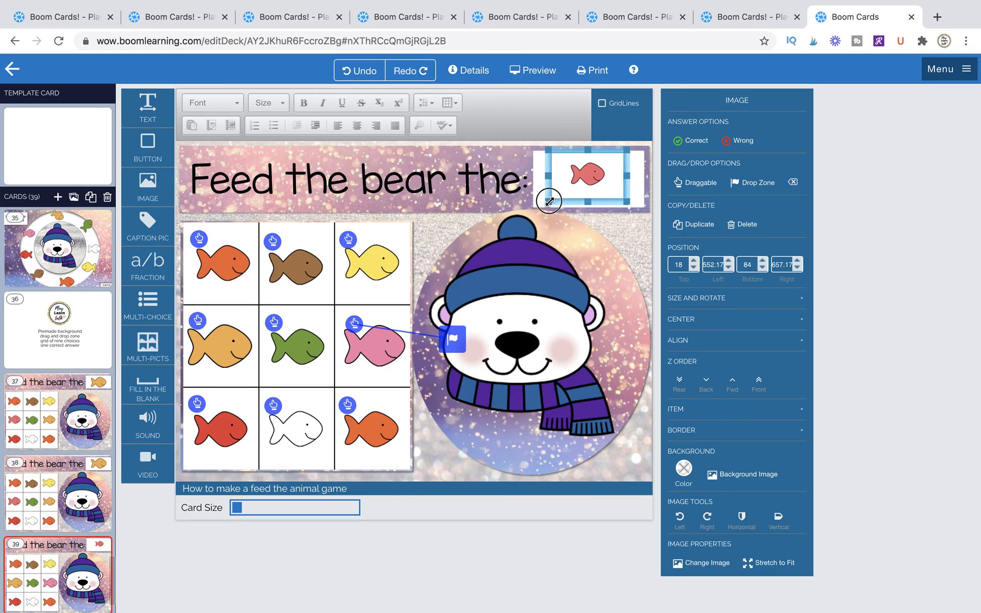
{"action": "double_click", "coordinate": [600, 177]}
{"action": "scroll", "coordinate": [495, 433], "scroll_direction": "down", "scroll_amount": 2}
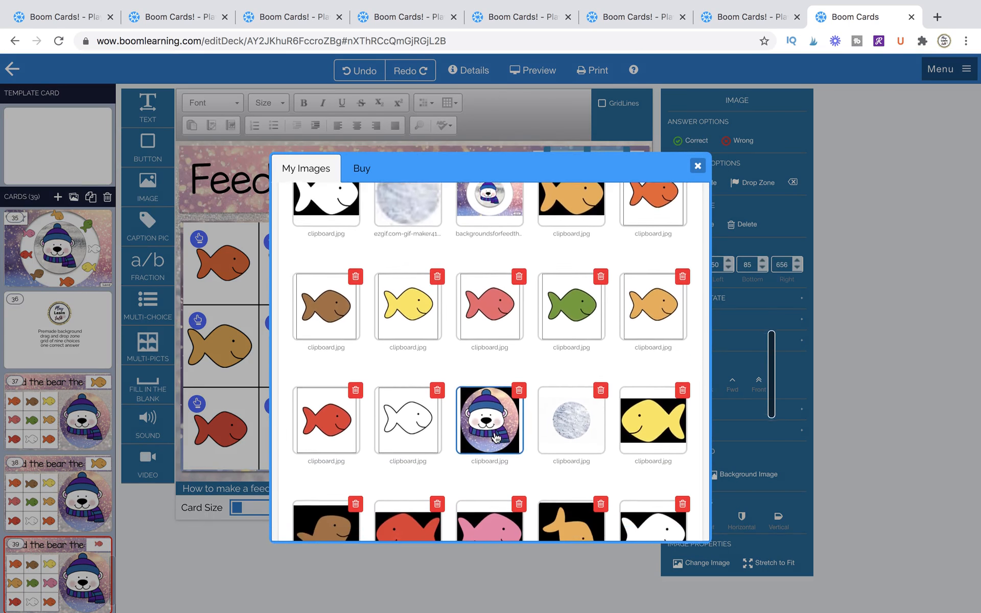
{"action": "scroll", "coordinate": [494, 438], "scroll_direction": "down", "scroll_amount": 2}
{"action": "left_click", "coordinate": [494, 438]}
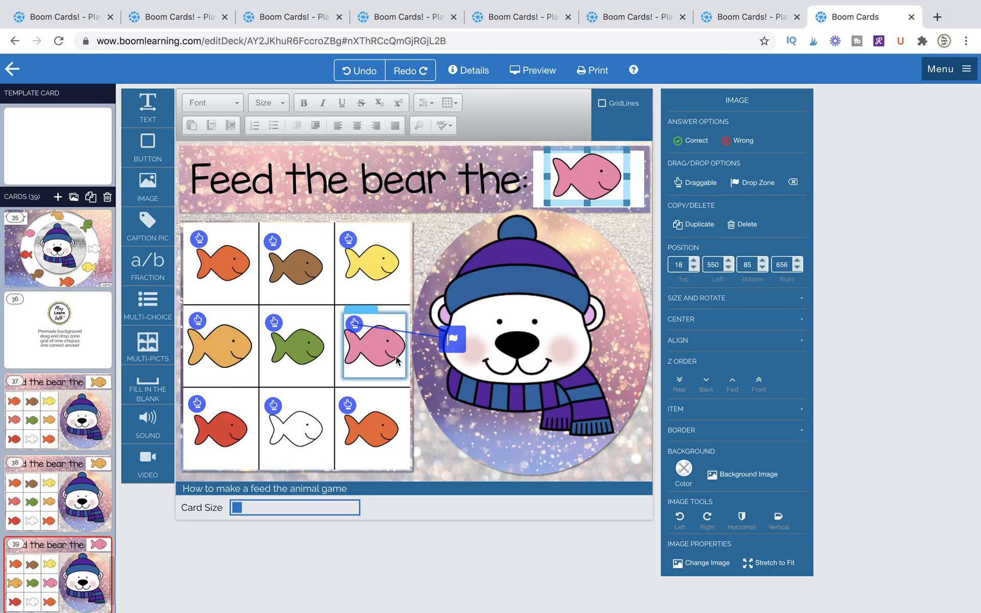
{"action": "left_click_drag", "start_coordinate": [379, 351], "coordinate": [379, 352]}
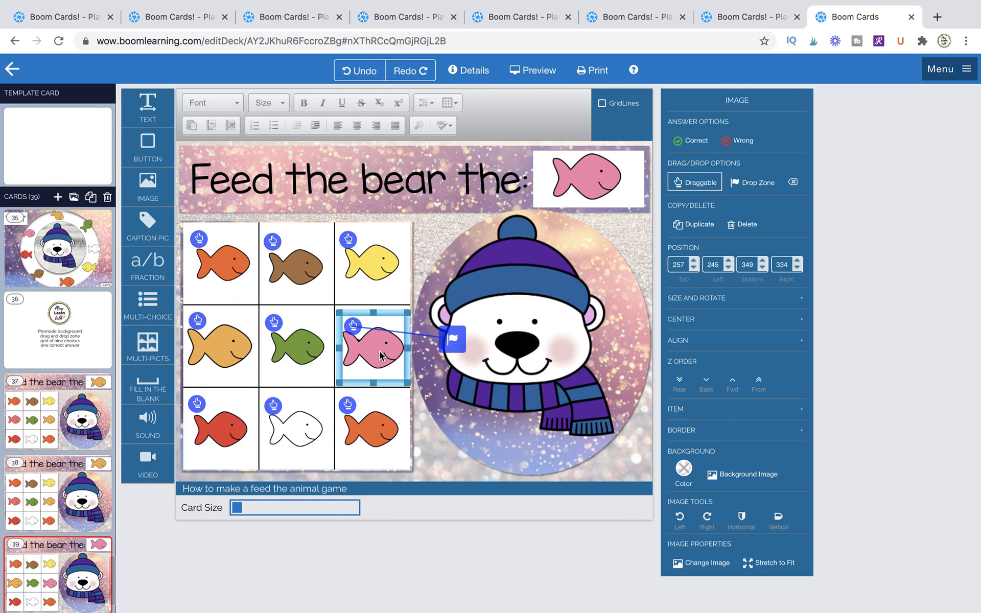
Insert a blank card after card 38 and place an empty container about 448 by 419 on it.
{"action": "scroll", "coordinate": [87, 561], "scroll_direction": "down", "scroll_amount": 2}
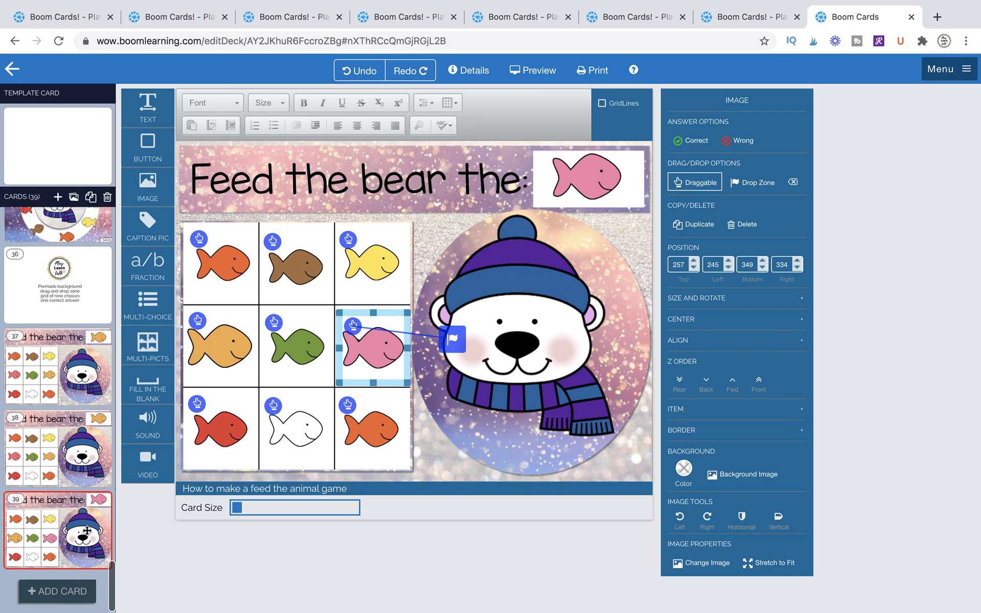
{"action": "left_click", "coordinate": [87, 487]}
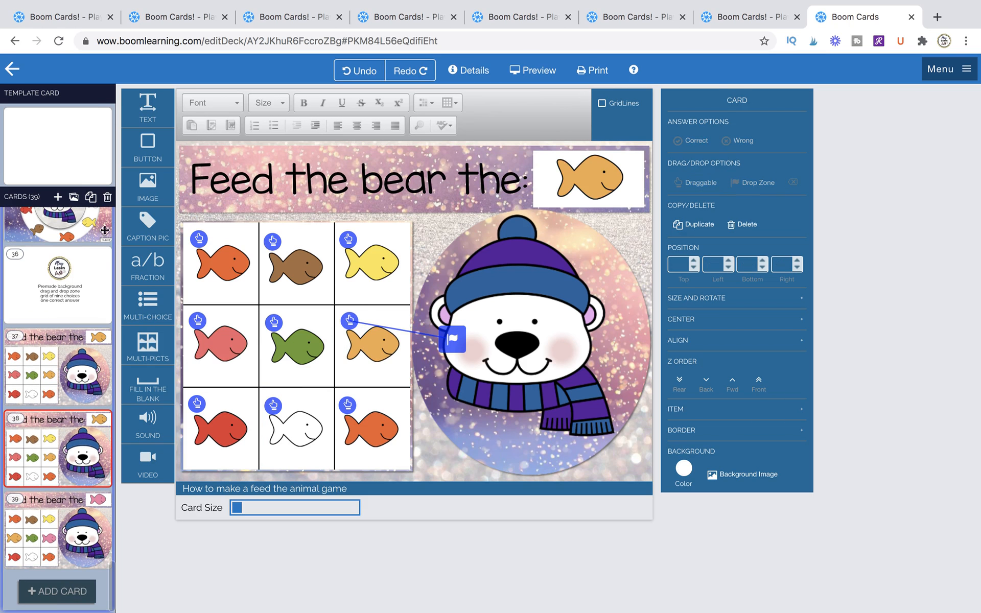
{"action": "left_click", "coordinate": [58, 197]}
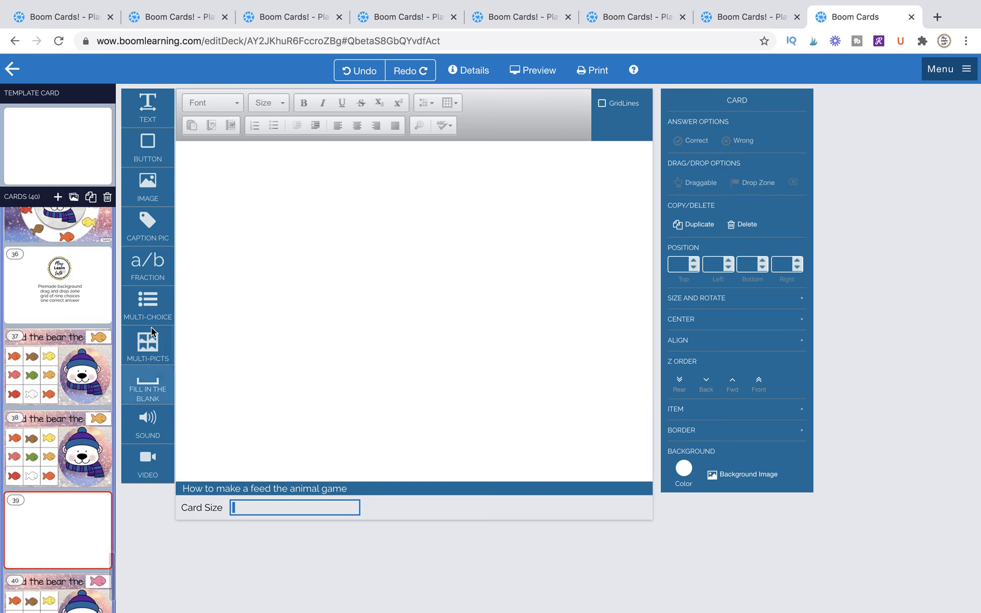
{"action": "left_click_drag", "start_coordinate": [147, 225], "coordinate": [284, 314]}
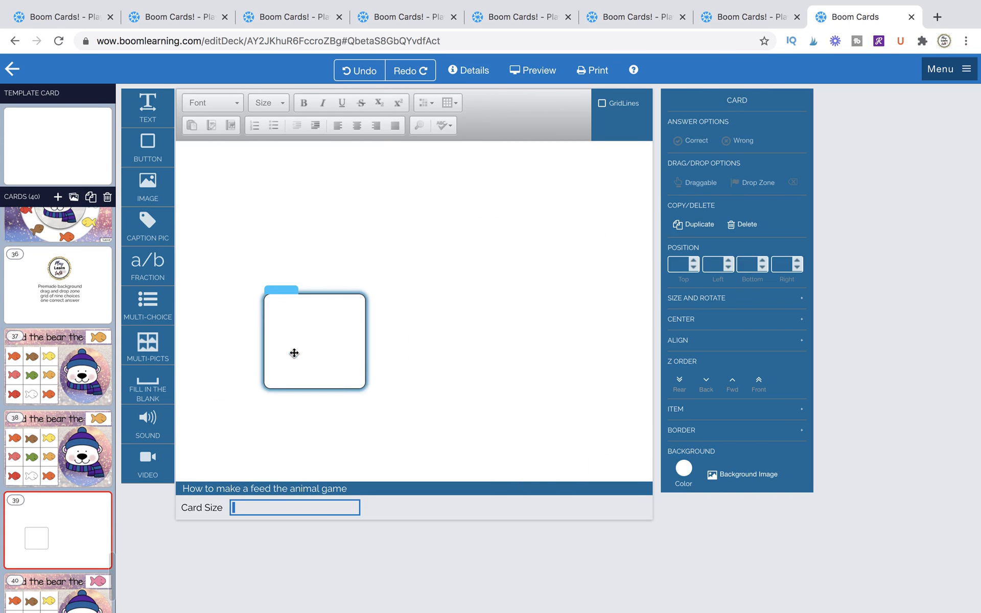
{"action": "left_click_drag", "start_coordinate": [282, 292], "coordinate": [212, 164]}
{"action": "left_click_drag", "start_coordinate": [299, 263], "coordinate": [502, 453]}
Select all nine fish in the grid on card 40, then return to card 39 and select its empty container.
{"action": "scroll", "coordinate": [43, 596], "scroll_direction": "down", "scroll_amount": 2}
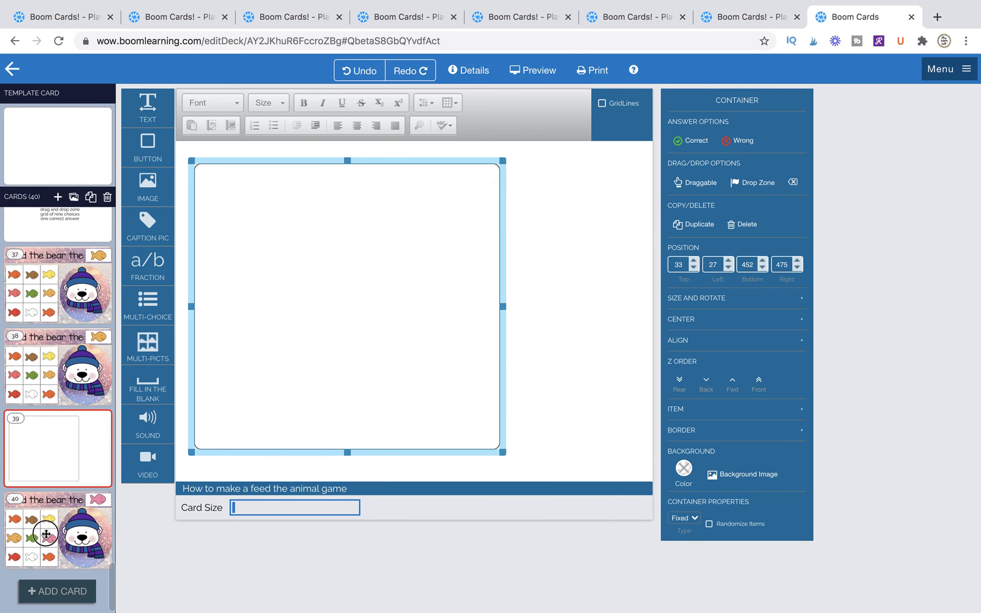
{"action": "left_click", "coordinate": [46, 534]}
{"action": "left_click", "coordinate": [240, 283]}
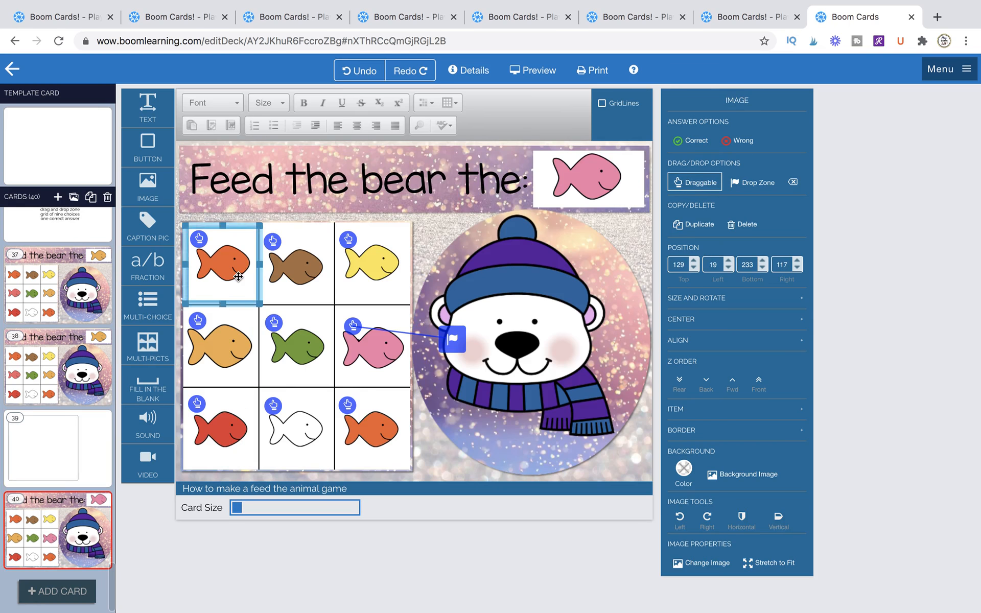
{"action": "left_click", "coordinate": [232, 348], "text": "shift"}
{"action": "left_click", "coordinate": [292, 352], "text": "shift"}
{"action": "left_click", "coordinate": [302, 268], "text": "shift"}
{"action": "left_click", "coordinate": [371, 260], "text": "shift"}
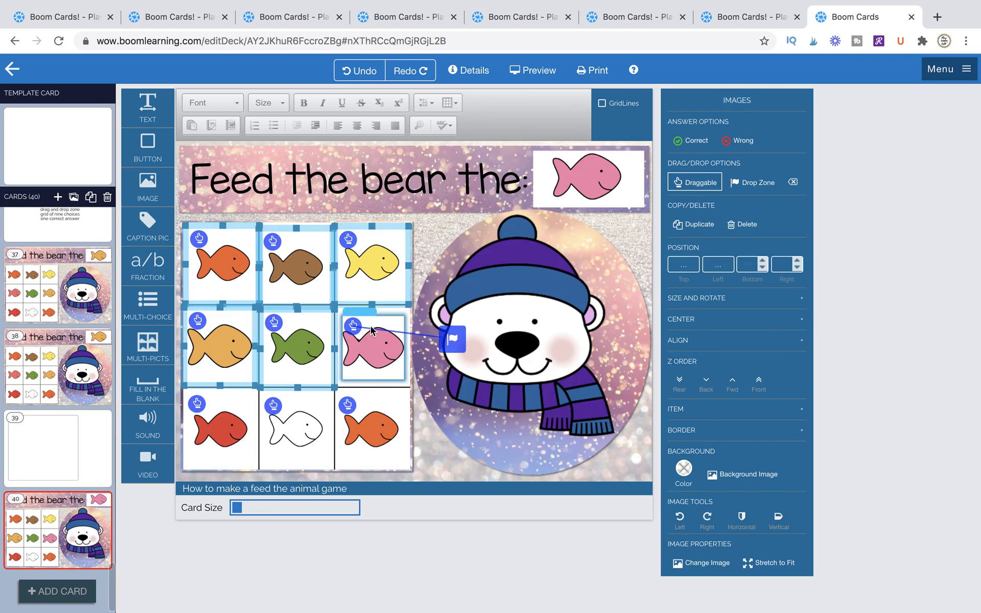
{"action": "left_click", "coordinate": [372, 332], "text": "shift"}
{"action": "left_click", "coordinate": [372, 441], "text": "shift"}
{"action": "left_click", "coordinate": [296, 442], "text": "shift"}
{"action": "left_click", "coordinate": [226, 438], "text": "shift"}
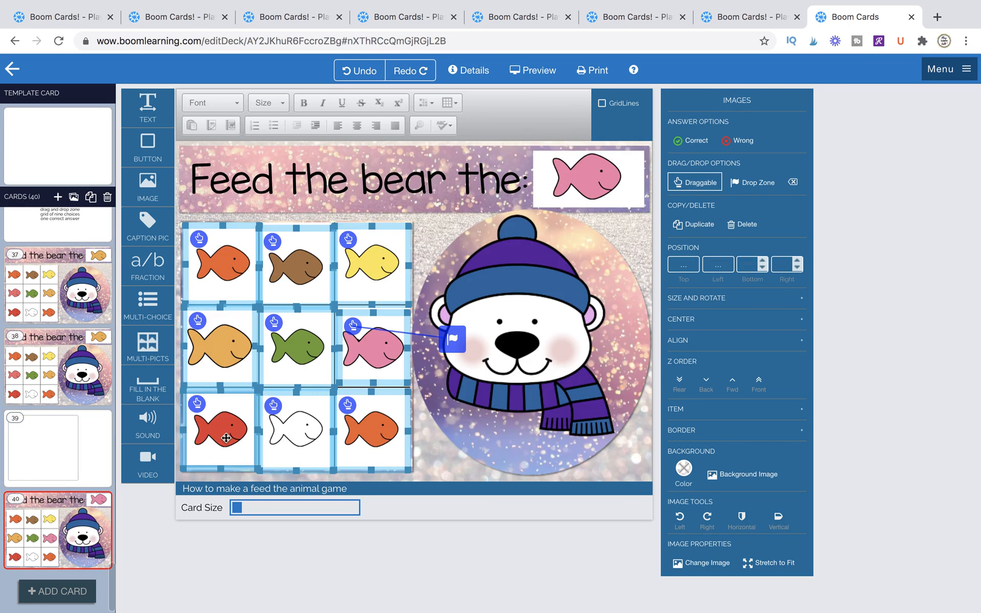
{"action": "left_click", "coordinate": [46, 485]}
{"action": "left_click", "coordinate": [288, 345]}
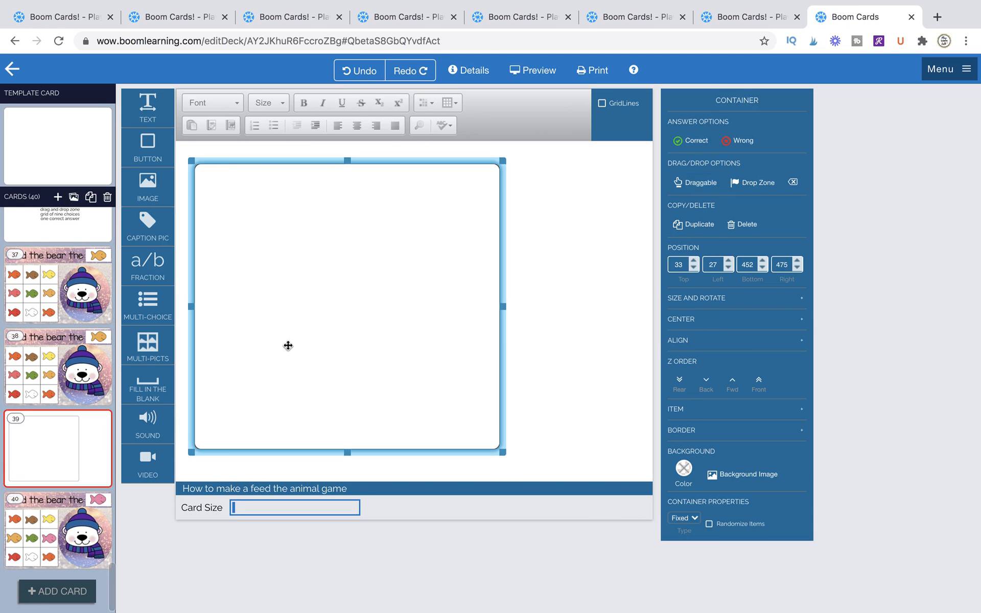
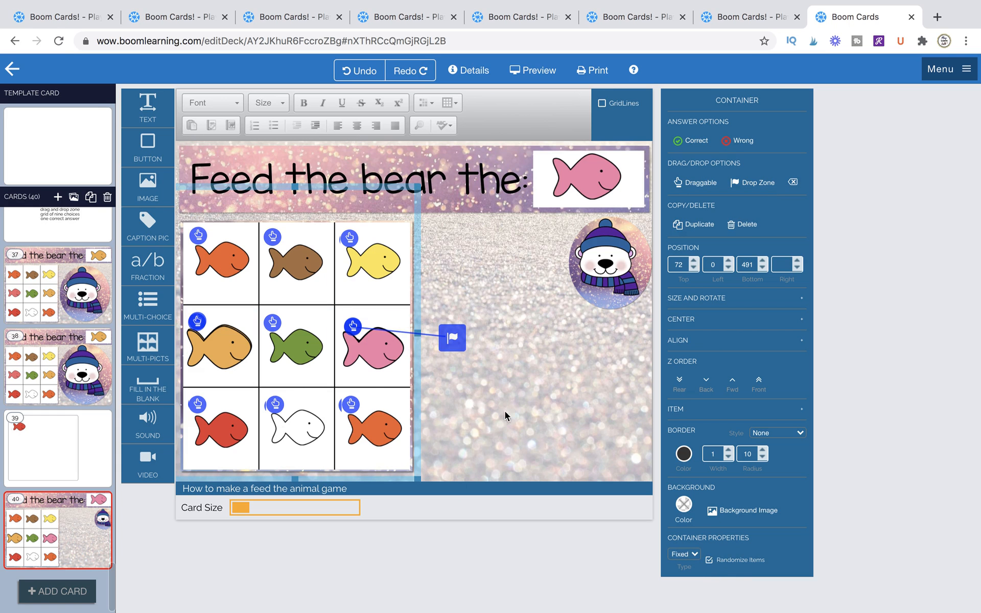
Delete the randomized container and the duplicate fish it holds from over the grid on card 40.
{"action": "left_click", "coordinate": [514, 432]}
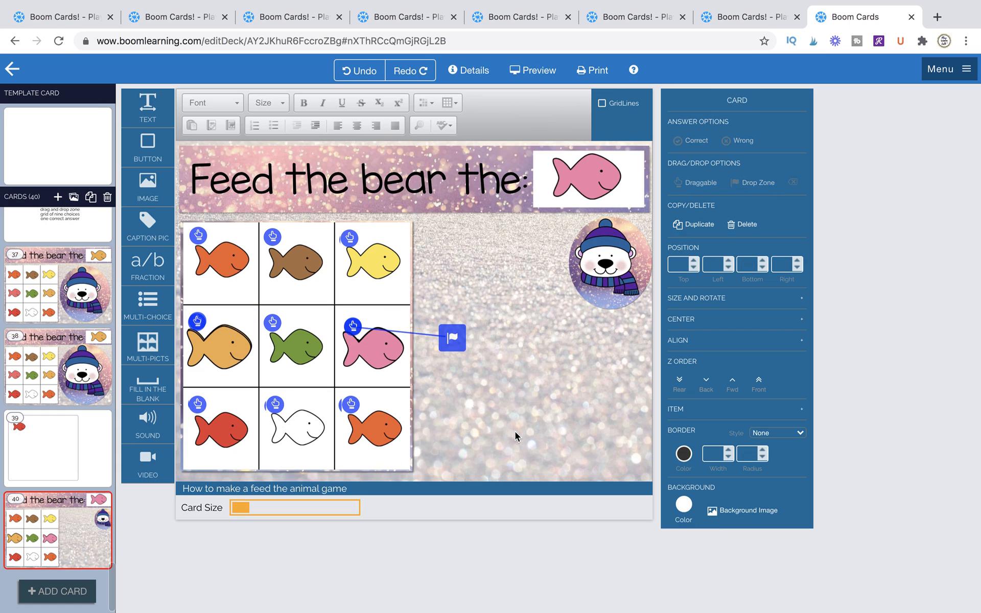
{"action": "left_click", "coordinate": [193, 186]}
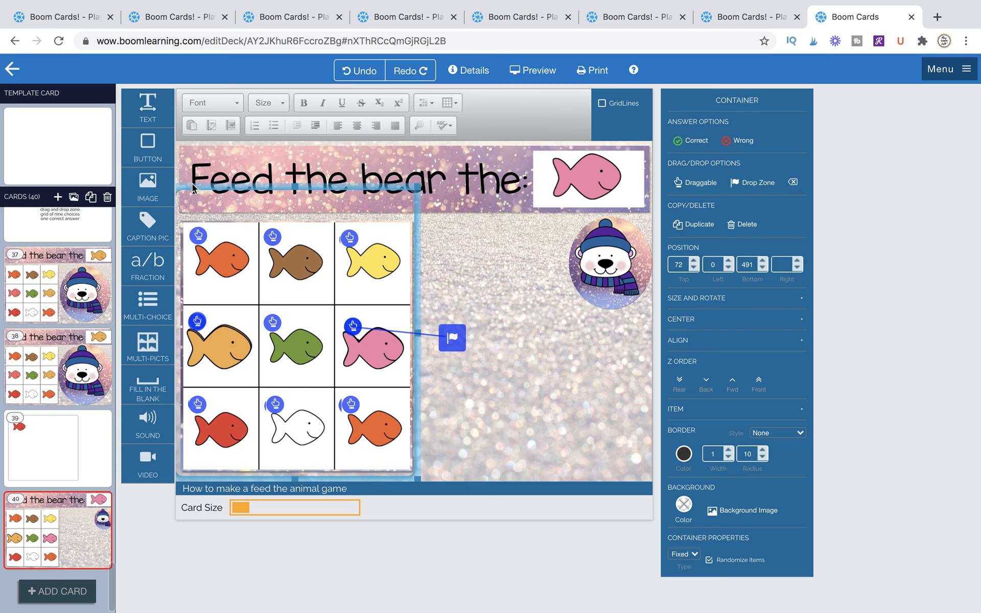
{"action": "left_click", "coordinate": [193, 186]}
Delete all nine draggable fish from card 40 so only the word grid underneath remains.
{"action": "left_click", "coordinate": [372, 253]}
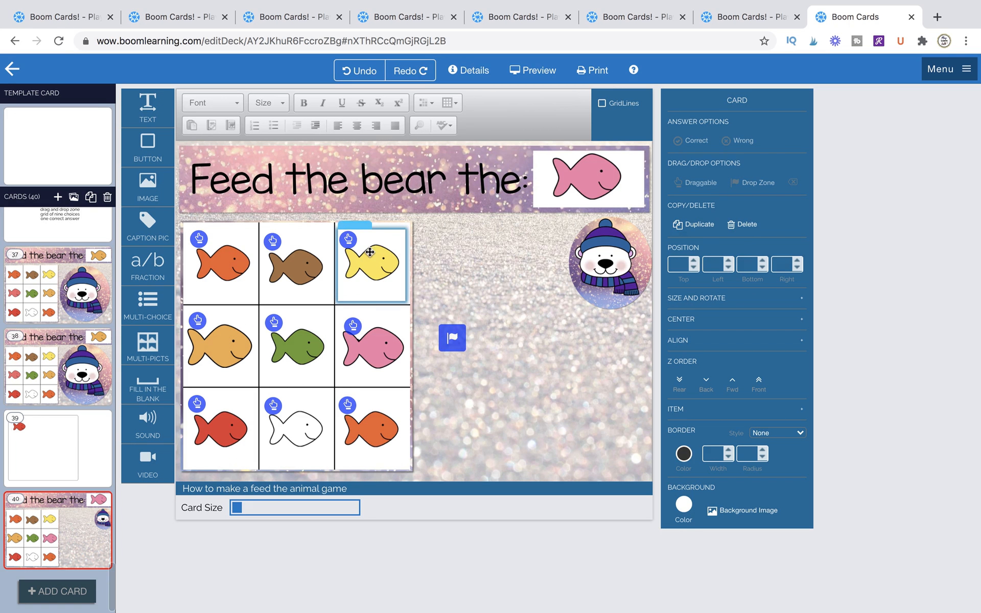
{"action": "left_click", "coordinate": [376, 342], "text": "shift"}
{"action": "left_click", "coordinate": [307, 320], "text": "shift"}
{"action": "left_click", "coordinate": [312, 284], "text": "shift"}
{"action": "left_click", "coordinate": [233, 276], "text": "shift"}
{"action": "left_click", "coordinate": [225, 345], "text": "shift"}
{"action": "left_click", "coordinate": [233, 409], "text": "shift"}
{"action": "left_click", "coordinate": [294, 419], "text": "shift"}
{"action": "left_click", "coordinate": [368, 428], "text": "shift"}
{"action": "key", "text": "Delete"}
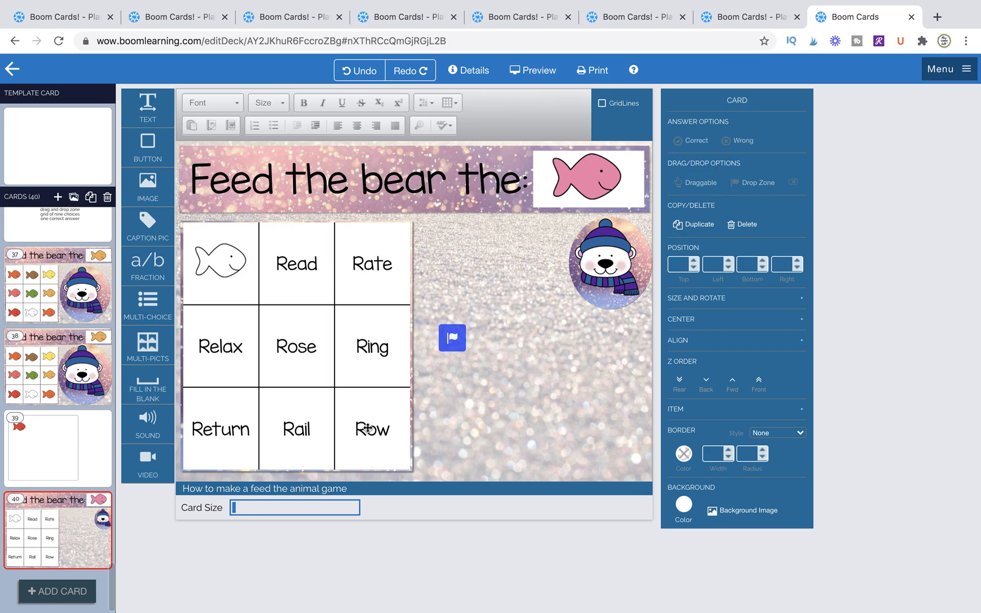
{"action": "left_click", "coordinate": [225, 278]}
{"action": "key", "text": "Delete"}
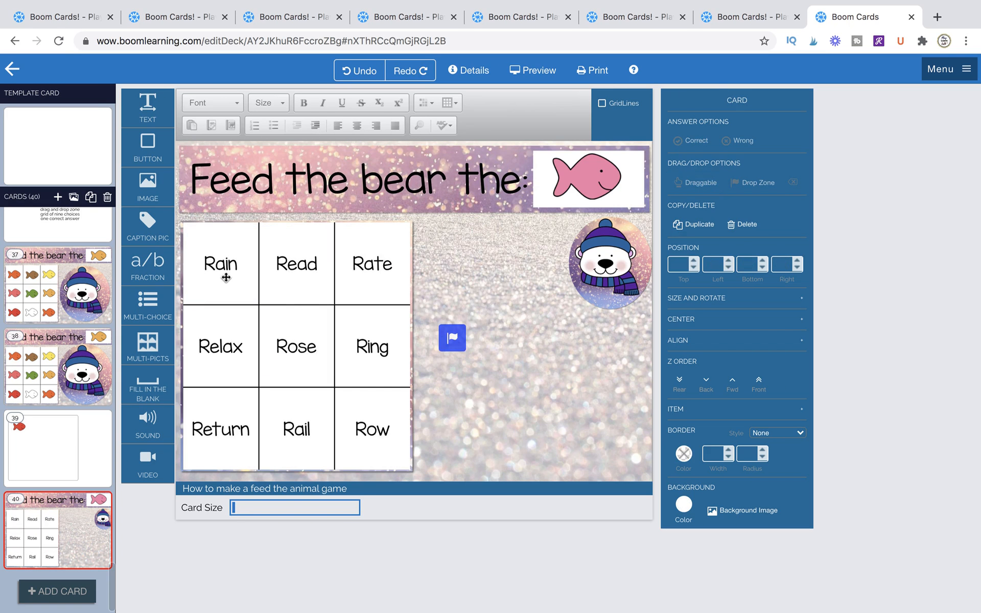
Enlarge the bear to about 344 by 383 beside the word grid and fit the drop zone over its face at about 269 by 126.
{"action": "left_click", "coordinate": [605, 263]}
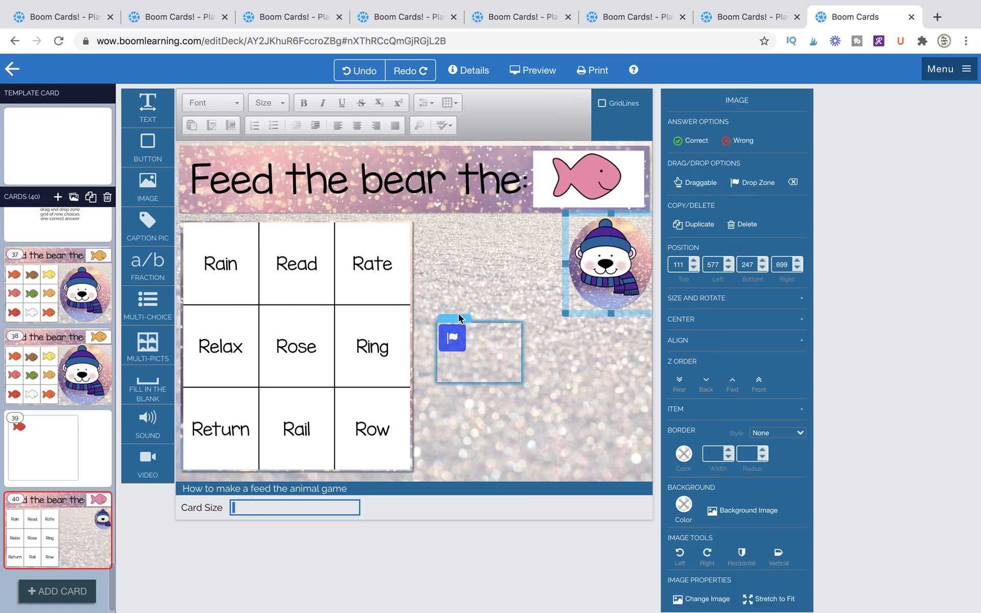
{"action": "left_click_drag", "start_coordinate": [452, 337], "coordinate": [251, 261]}
{"action": "left_click_drag", "start_coordinate": [605, 272], "coordinate": [464, 425]}
{"action": "left_click_drag", "start_coordinate": [530, 418], "coordinate": [527, 265]}
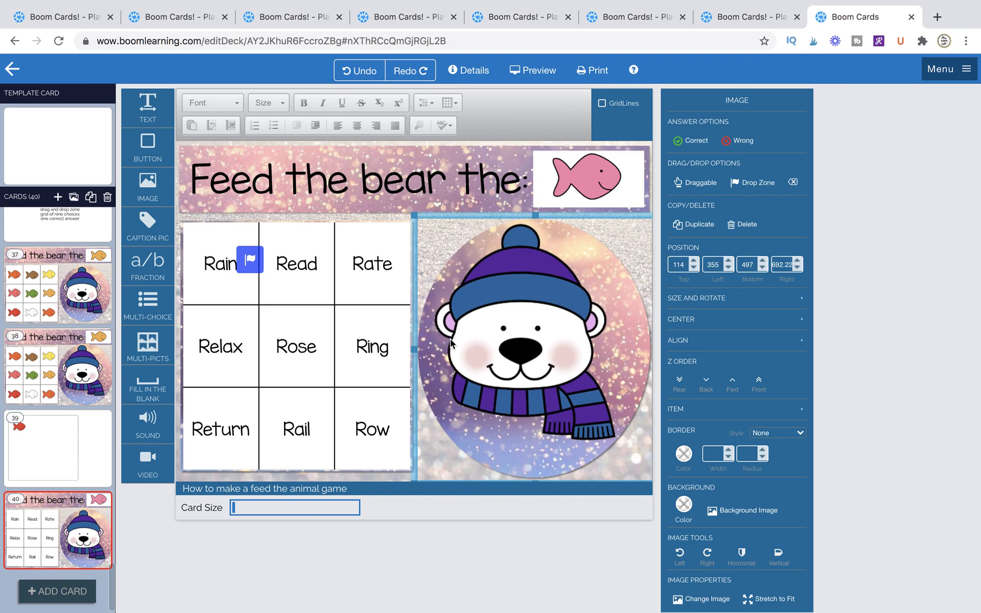
{"action": "left_click_drag", "start_coordinate": [290, 250], "coordinate": [488, 327]}
{"action": "left_click_drag", "start_coordinate": [530, 386], "coordinate": [618, 413]}
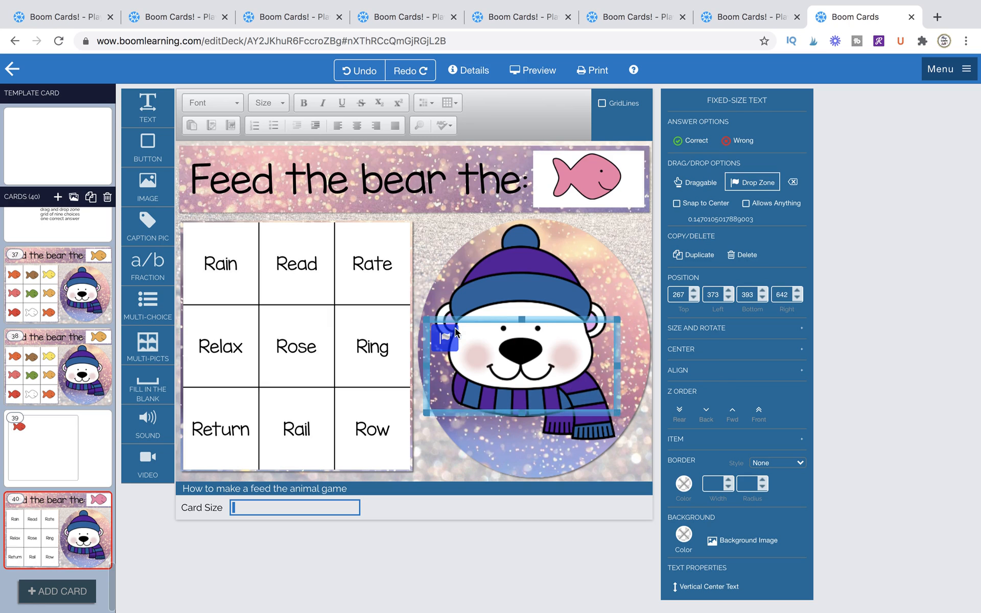
Paste the randomized container of nine fish over the word grid and link the pink fish to the bear's drop zone.
{"action": "left_click", "coordinate": [271, 327]}
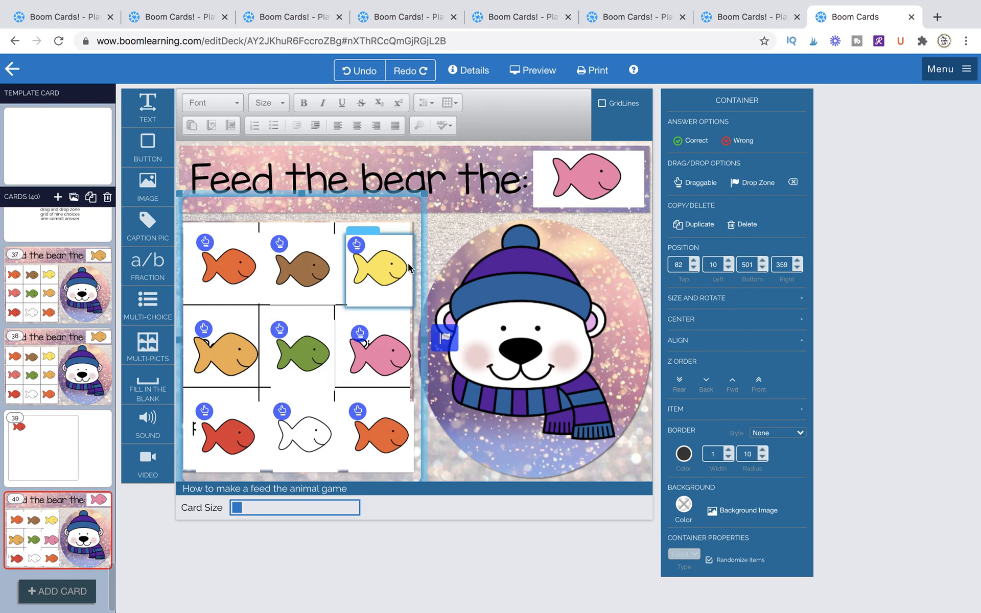
{"action": "left_click_drag", "start_coordinate": [409, 194], "coordinate": [400, 188]}
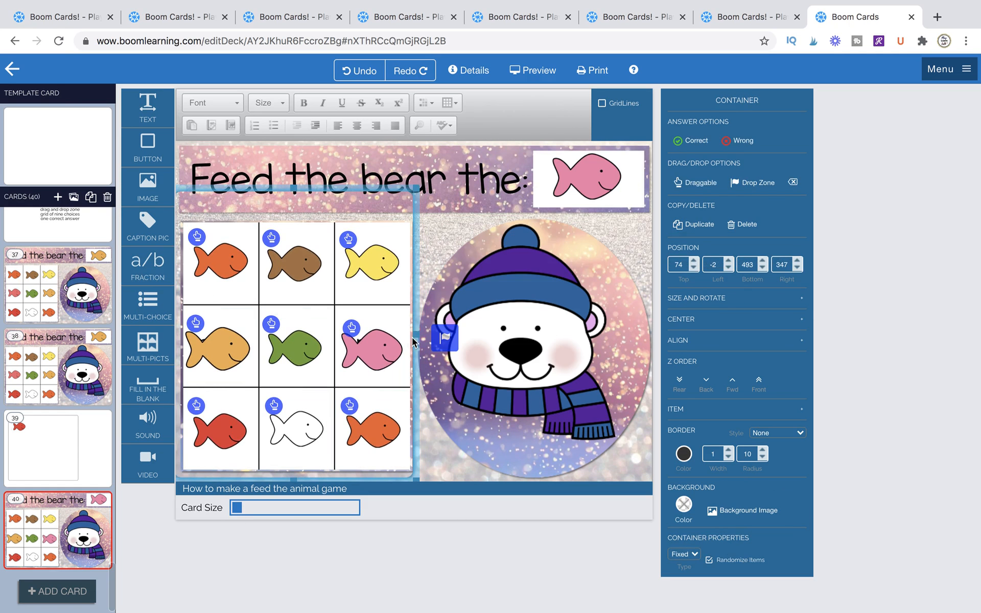
{"action": "left_click", "coordinate": [351, 328]}
{"action": "left_click_drag", "start_coordinate": [351, 329], "coordinate": [398, 334]}
{"action": "left_click", "coordinate": [398, 334]}
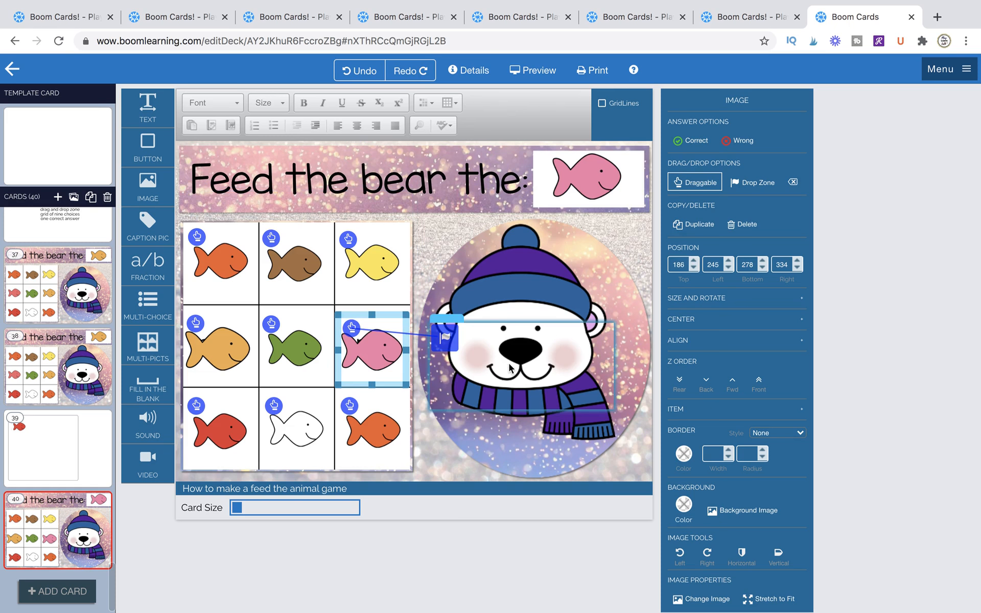
Send the drop zone to the back, and make the bear image draggable and bring it to the front.
{"action": "left_click", "coordinate": [519, 303]}
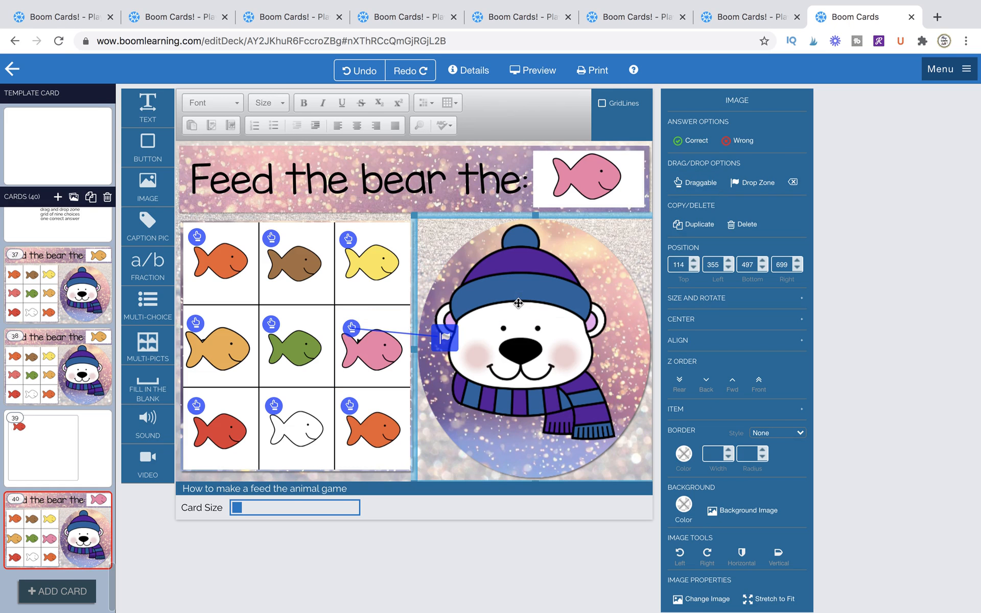
{"action": "left_click", "coordinate": [491, 341]}
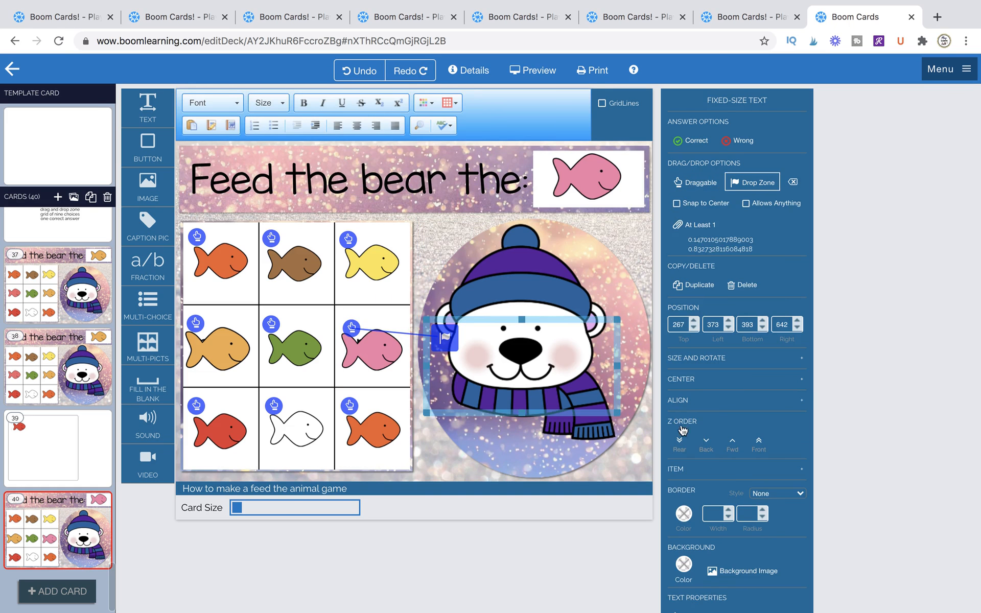
{"action": "left_click", "coordinate": [680, 443]}
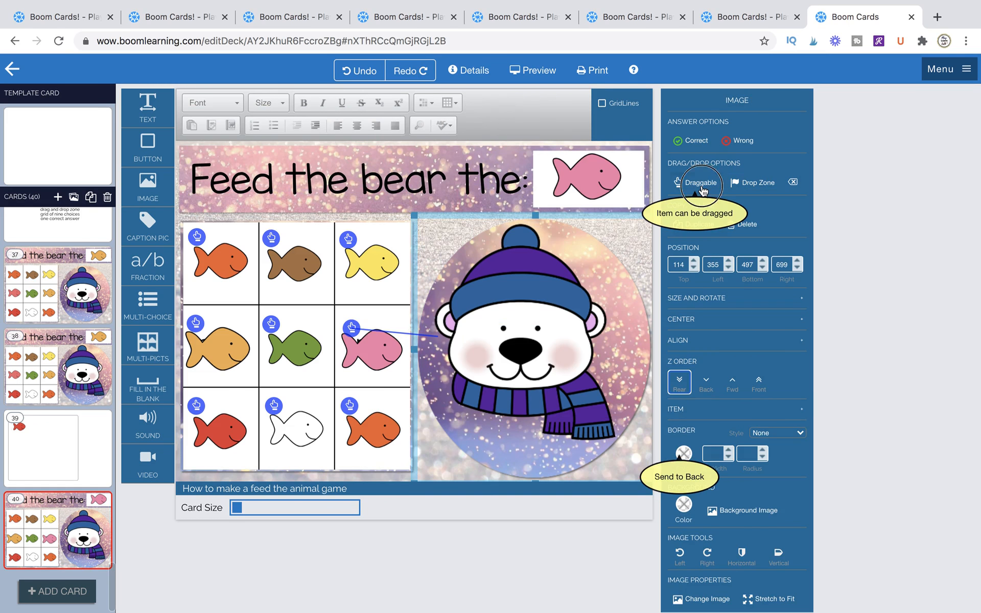
{"action": "left_click", "coordinate": [759, 383]}
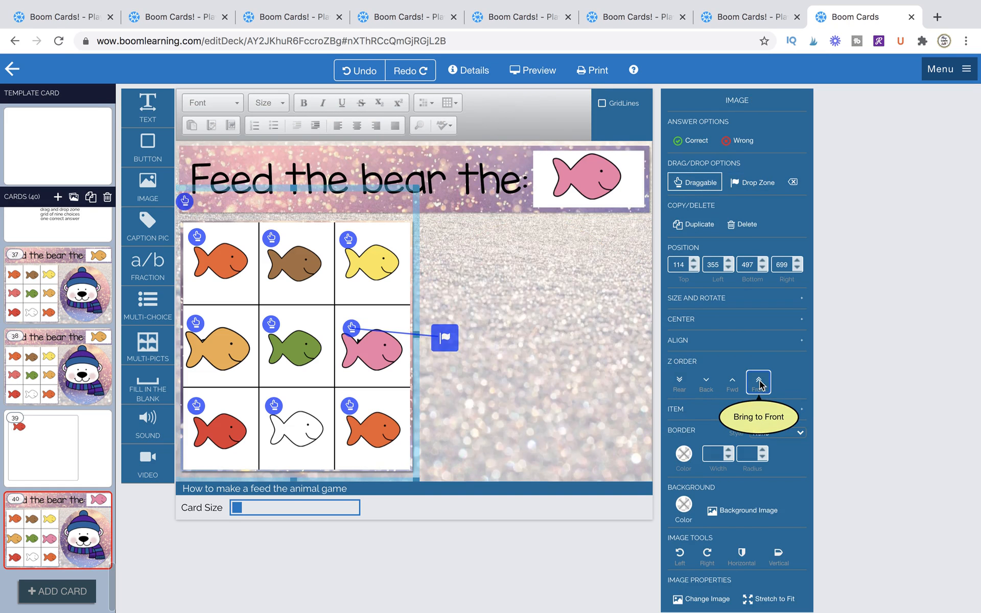
{"action": "left_click", "coordinate": [62, 528]}
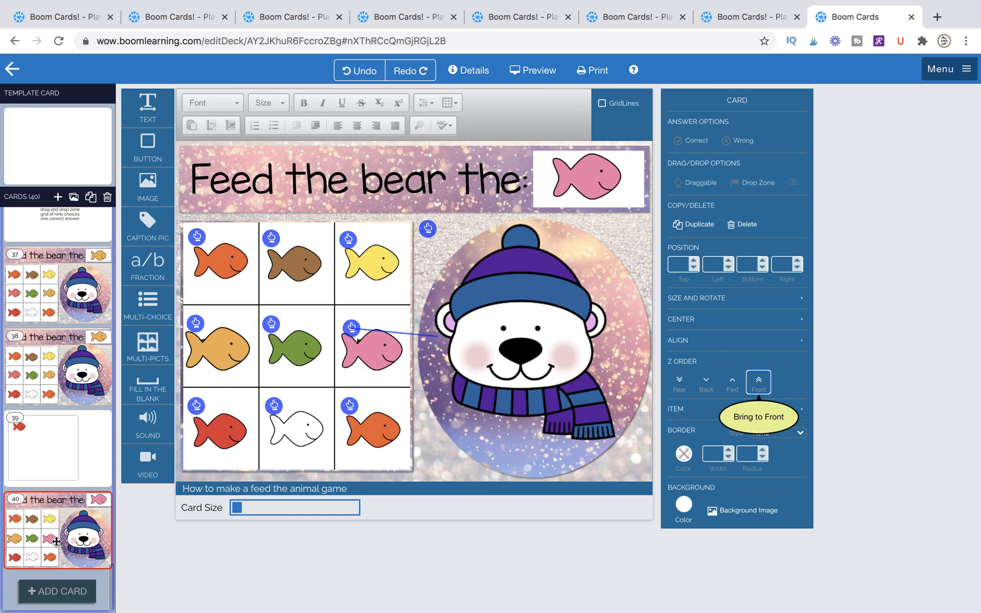
Preview card 40 to check how the randomized fish cover the word grid, and return to the editor.
{"action": "left_click", "coordinate": [534, 77]}
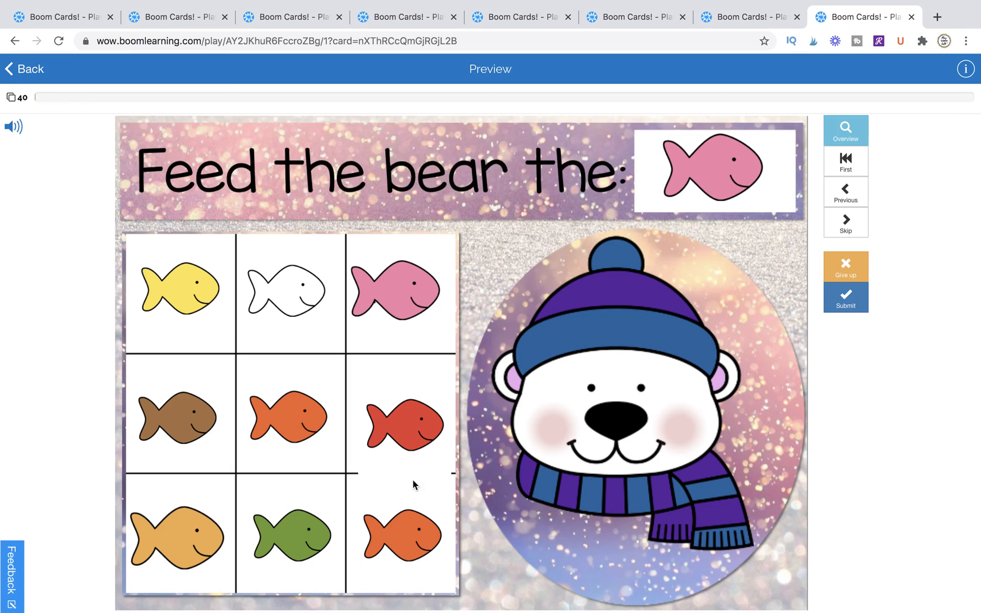
{"action": "left_click_drag", "start_coordinate": [417, 421], "coordinate": [412, 398]}
{"action": "left_click", "coordinate": [27, 71]}
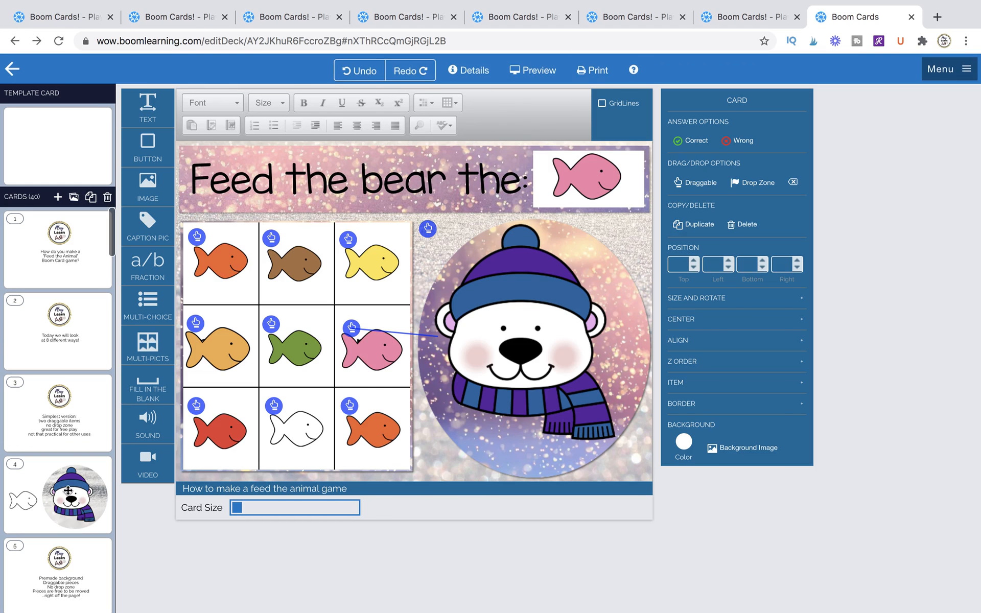
Nudge the light orange and green fish into place in the middle row of the grid.
{"action": "left_click", "coordinate": [372, 433]}
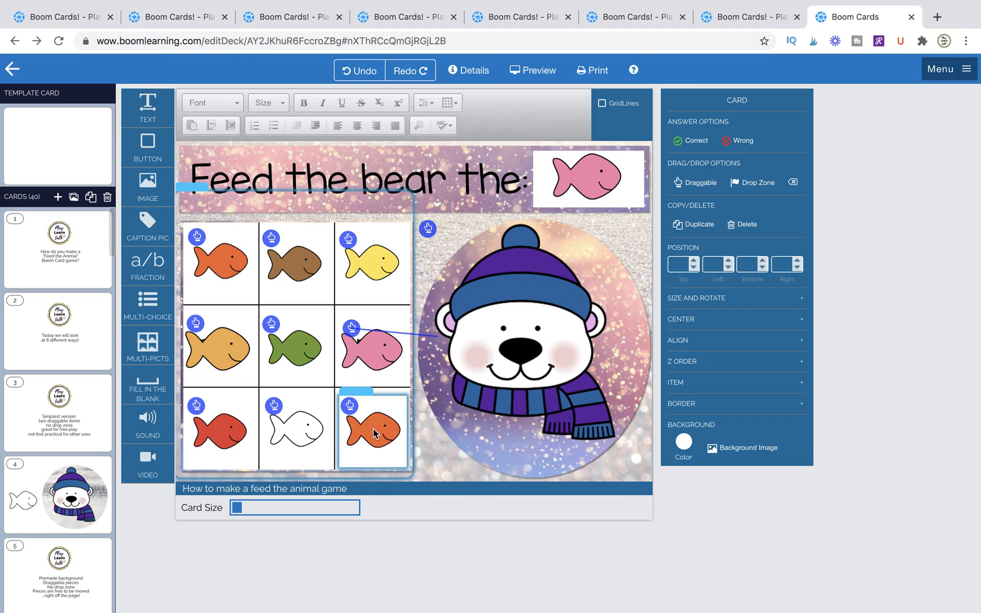
{"action": "left_click", "coordinate": [307, 435]}
{"action": "left_click", "coordinate": [219, 431]}
{"action": "left_click", "coordinate": [227, 349]}
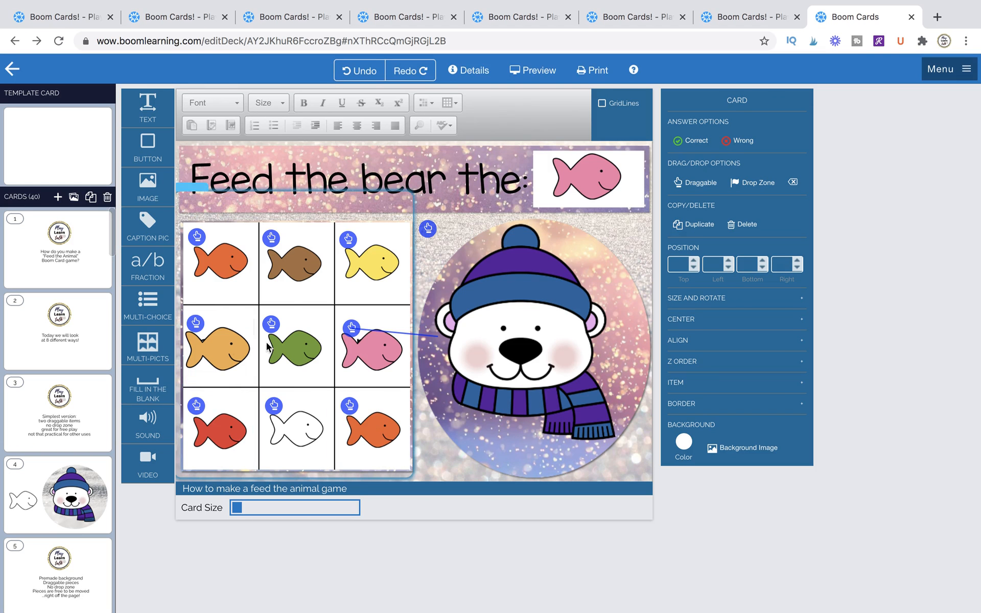
{"action": "left_click", "coordinate": [362, 350]}
{"action": "left_click_drag", "start_coordinate": [225, 340], "coordinate": [228, 339]}
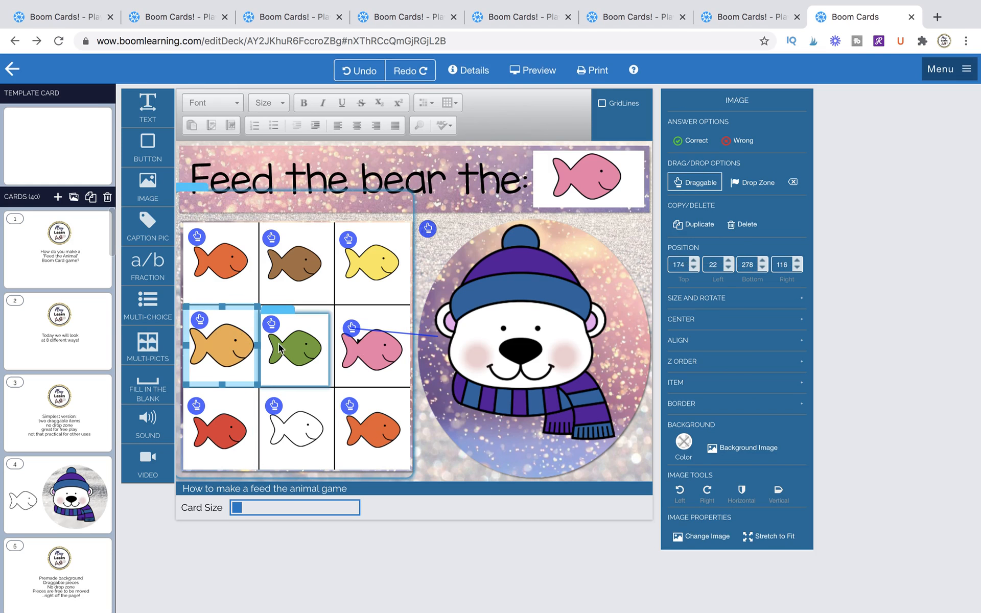
{"action": "left_click", "coordinate": [283, 341]}
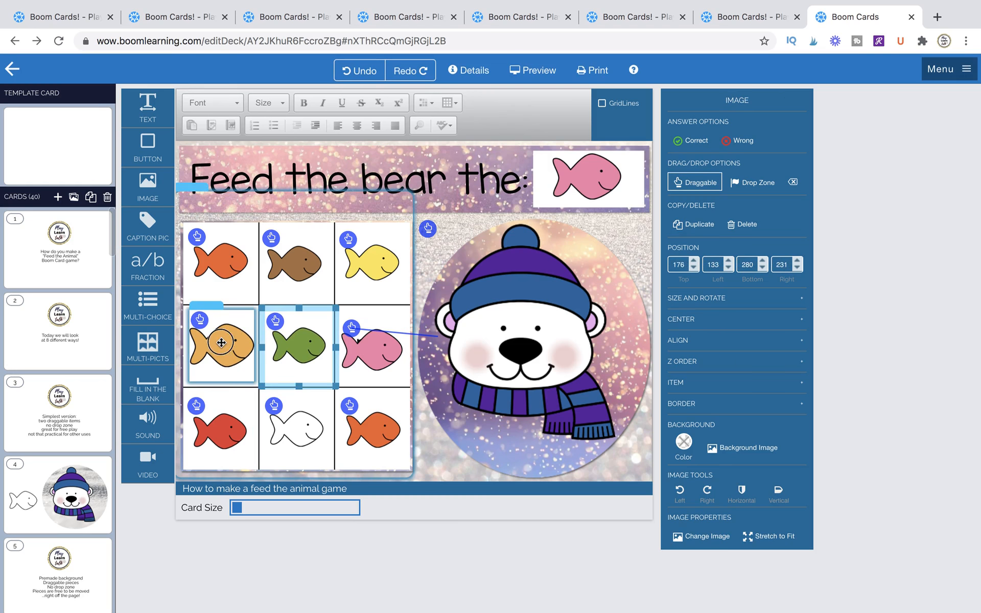
Align the green and pink fish horizontally with the light orange fish in the middle row.
{"action": "left_click", "coordinate": [220, 342]}
{"action": "left_click", "coordinate": [289, 341], "text": "shift"}
{"action": "left_click", "coordinate": [367, 358], "text": "shift"}
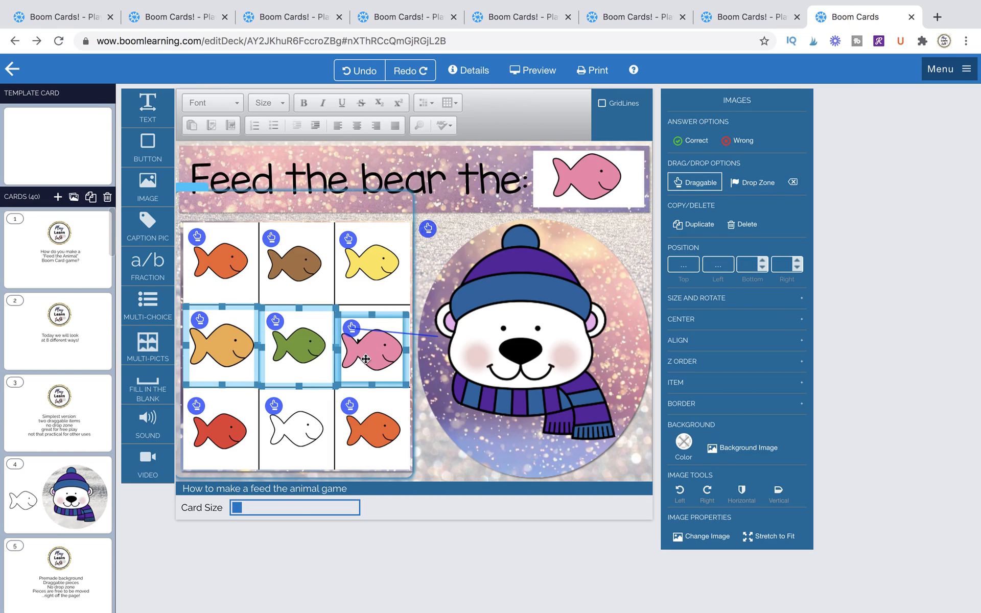
{"action": "left_click", "coordinate": [682, 340]}
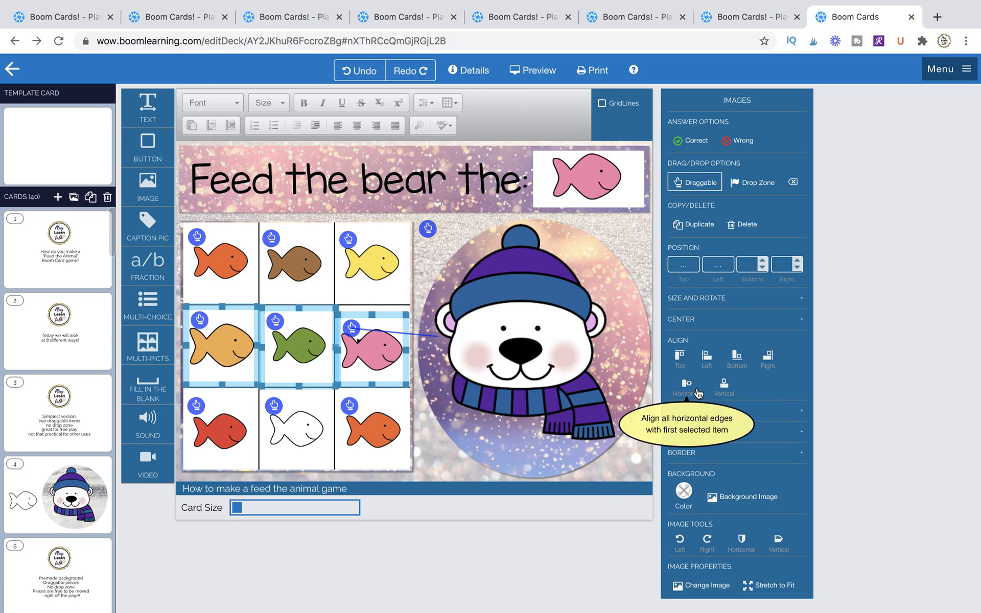
{"action": "left_click", "coordinate": [724, 384]}
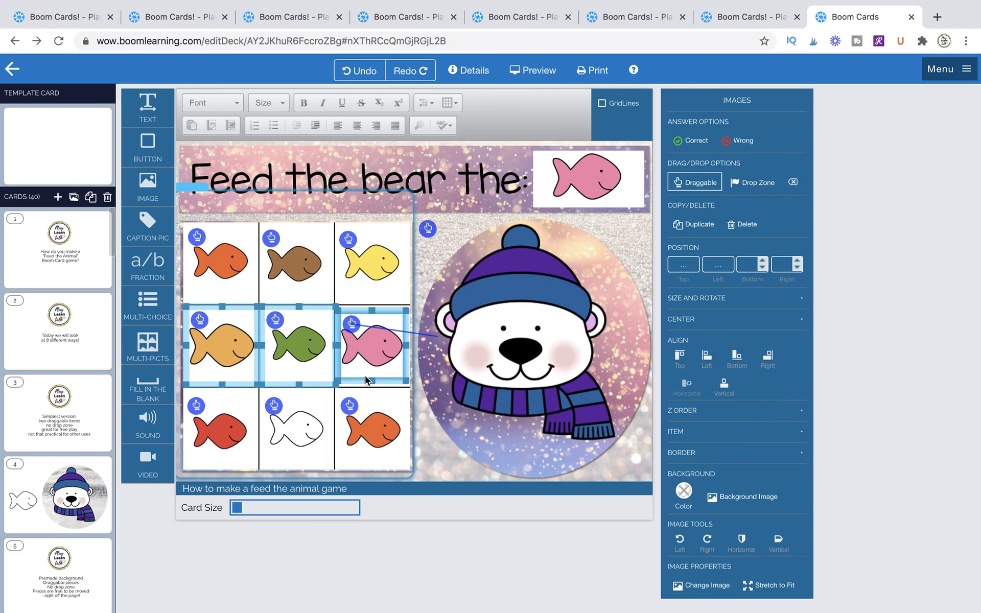
Shrink the green and light orange fish slightly and reposition the three middle-row fish inside their grid cells.
{"action": "left_click_drag", "start_coordinate": [300, 386], "coordinate": [300, 380]}
{"action": "left_click_drag", "start_coordinate": [306, 342], "coordinate": [307, 344]}
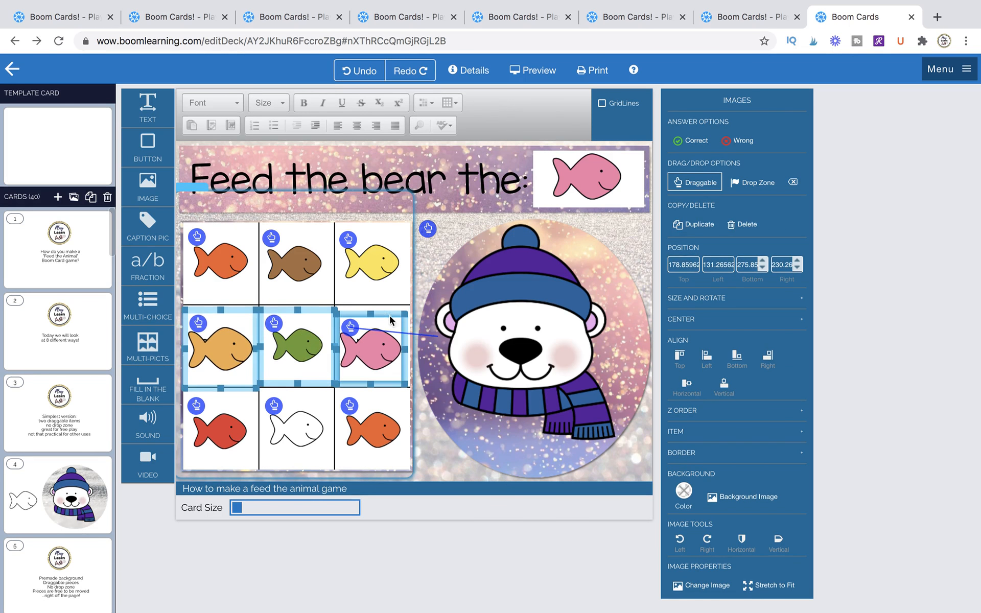
{"action": "left_click", "coordinate": [379, 346]}
{"action": "left_click_drag", "start_coordinate": [379, 346], "coordinate": [381, 344]}
{"action": "left_click", "coordinate": [224, 343]}
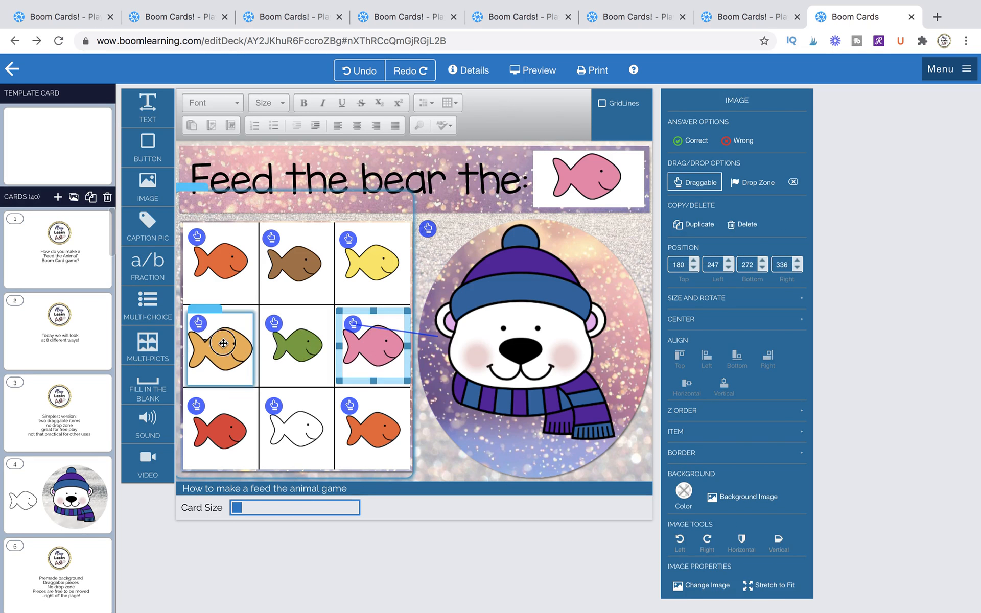
{"action": "left_click_drag", "start_coordinate": [253, 388], "coordinate": [247, 382]}
{"action": "left_click_drag", "start_coordinate": [229, 344], "coordinate": [233, 344]}
Nudge the orange, brown and yellow fish to fit inside the top-row cells of the grid.
{"action": "left_click", "coordinate": [236, 272]}
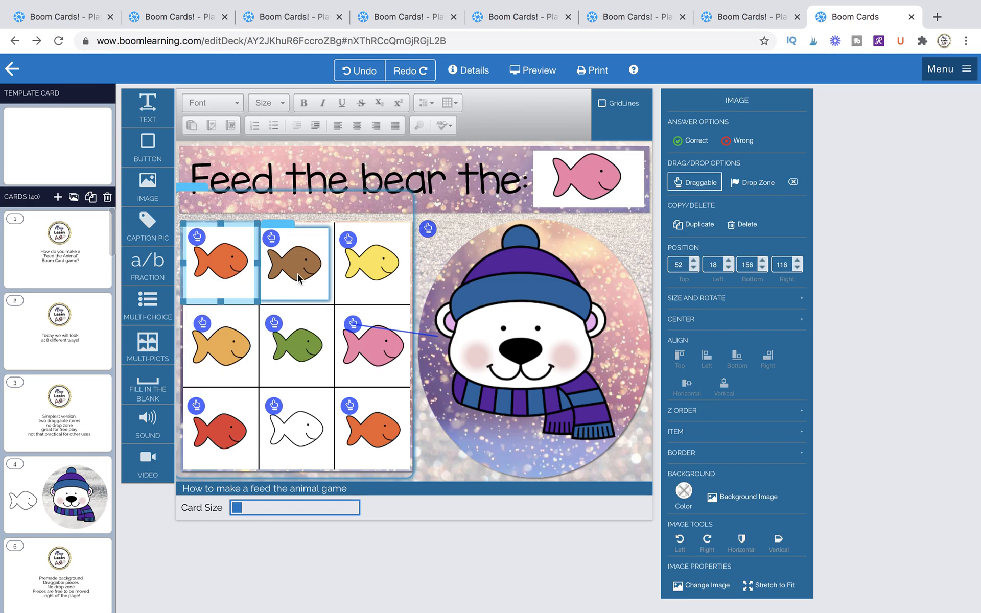
{"action": "left_click_drag", "start_coordinate": [296, 278], "coordinate": [299, 276]}
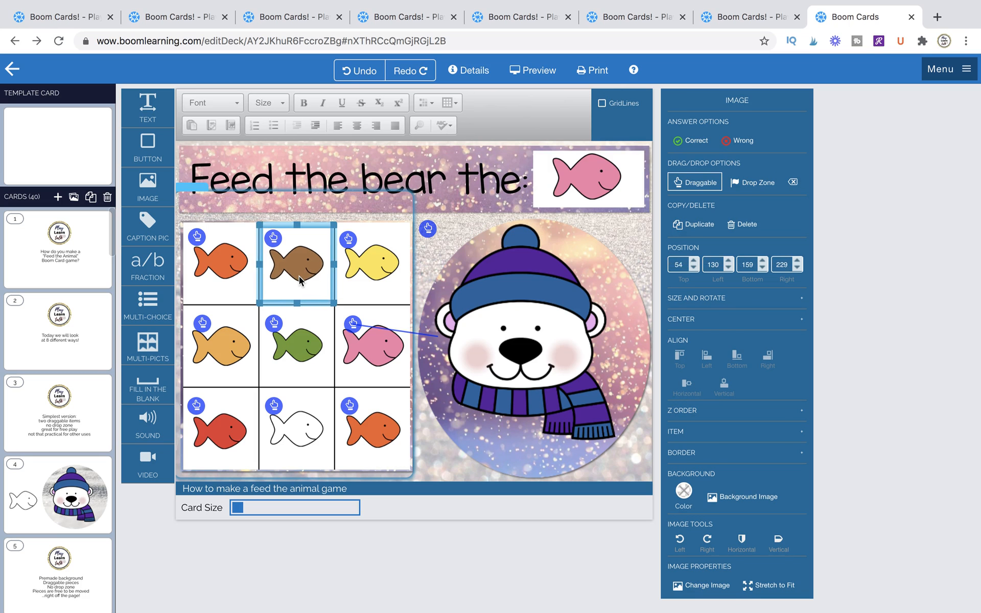
{"action": "left_click_drag", "start_coordinate": [218, 267], "coordinate": [217, 265]}
{"action": "key", "text": "Down"}
{"action": "key", "text": "Right"}
{"action": "left_click", "coordinate": [355, 277]}
{"action": "left_click_drag", "start_coordinate": [355, 278], "coordinate": [354, 277]}
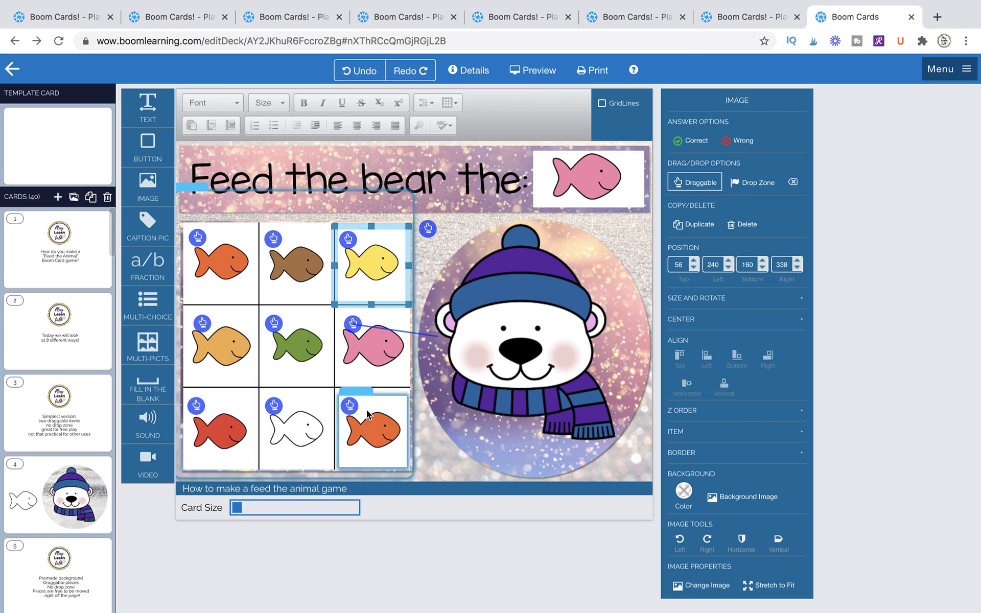
Move the orange fish in the bottom row up slightly so it fits inside its grid cell.
{"action": "left_click", "coordinate": [376, 418]}
{"action": "left_click_drag", "start_coordinate": [376, 418], "coordinate": [376, 414]}
{"action": "key", "text": "Left"}
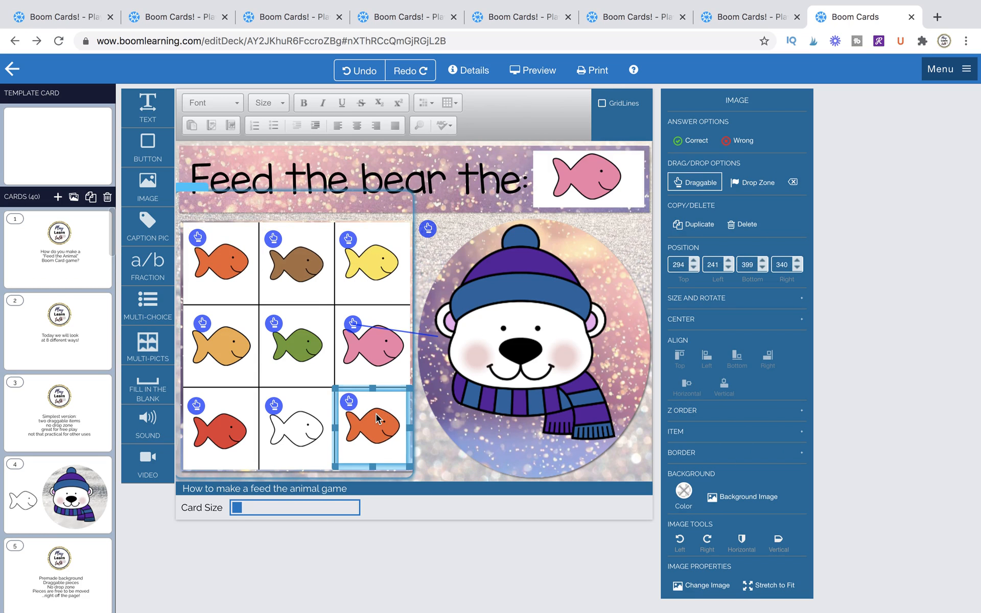
{"action": "key", "text": "Down"}
Align the white and red fish horizontally with the orange fish in the bottom row.
{"action": "left_click", "coordinate": [313, 433]}
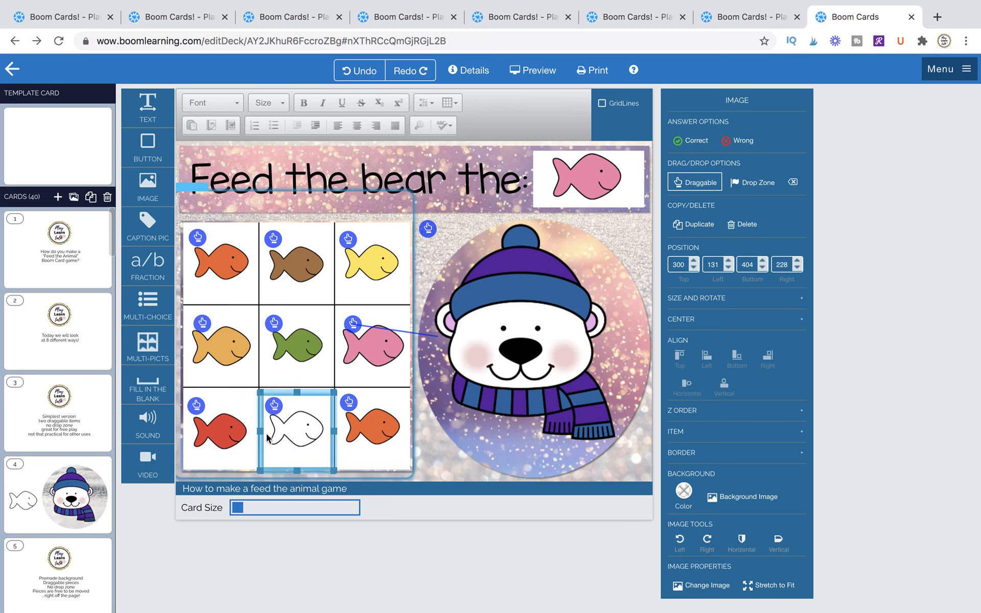
{"action": "left_click", "coordinate": [362, 437]}
{"action": "left_click", "coordinate": [299, 437], "text": "shift"}
{"action": "left_click", "coordinate": [226, 444], "text": "shift"}
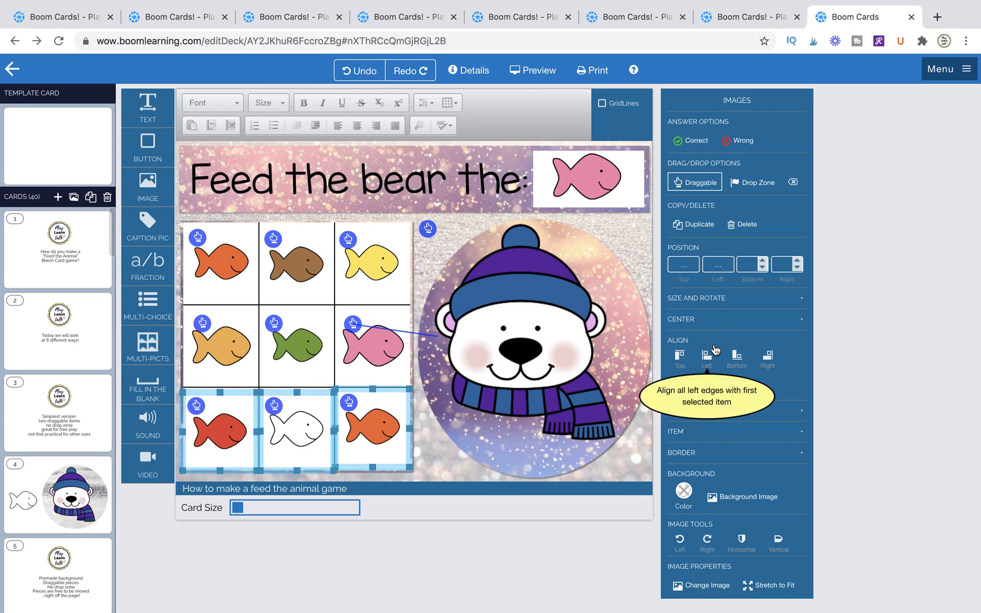
{"action": "left_click", "coordinate": [683, 395]}
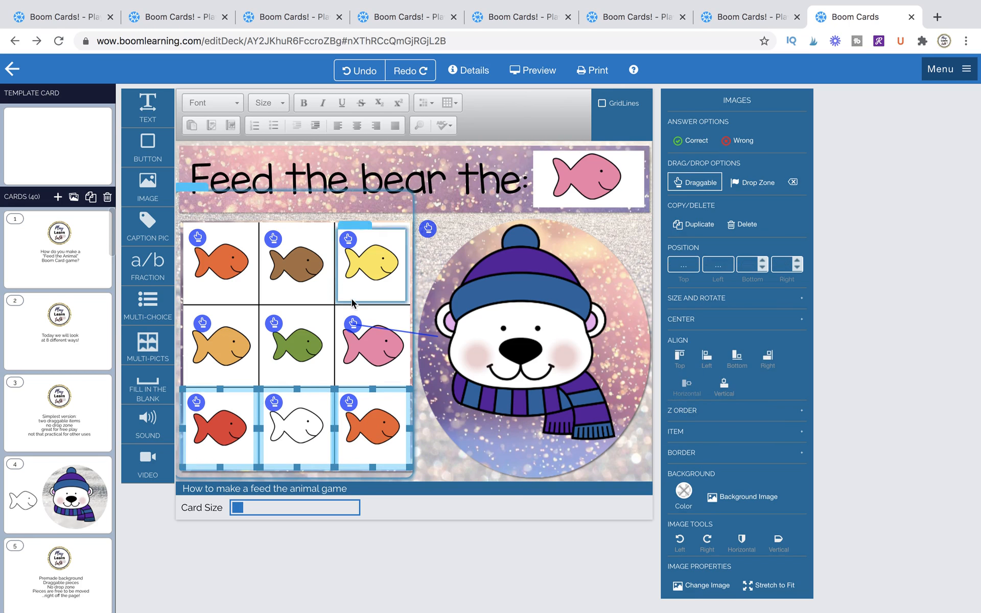
Preview card 40, try feeding the red fish to the bear, and submit the answer.
{"action": "left_click", "coordinate": [555, 70]}
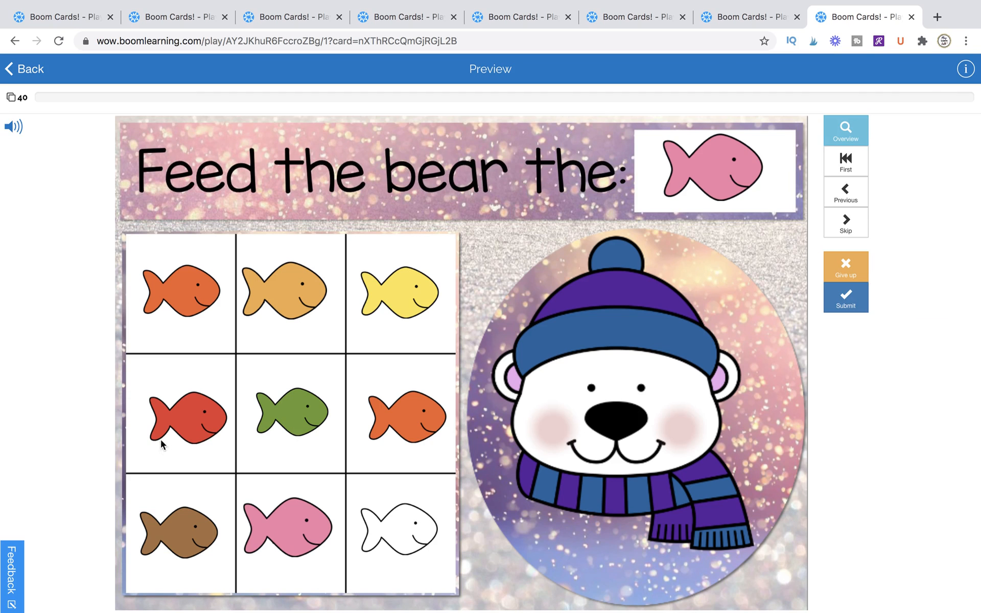
{"action": "left_click_drag", "start_coordinate": [190, 423], "coordinate": [624, 422]}
{"action": "left_click", "coordinate": [853, 307]}
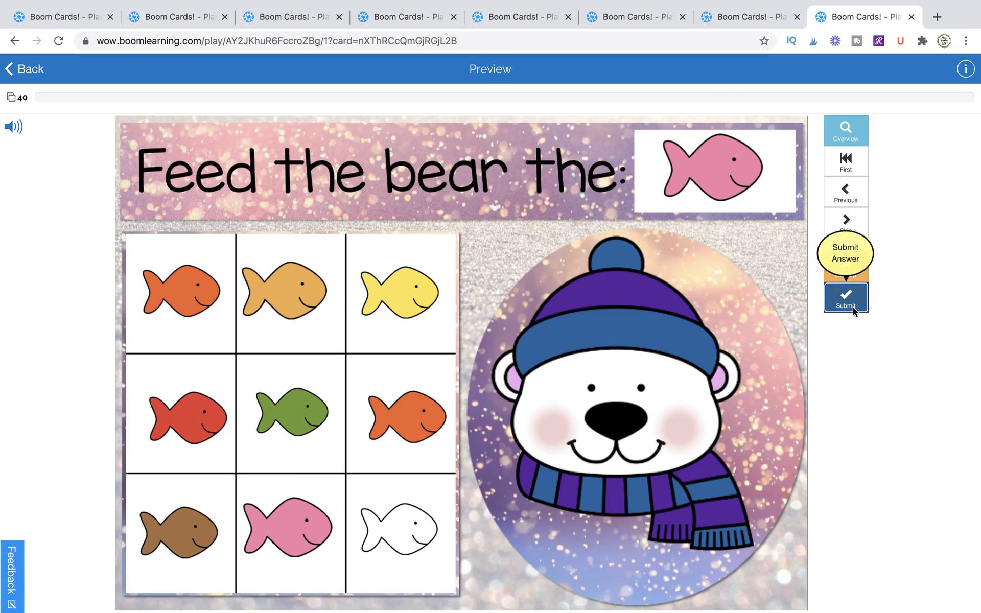
Feed the pink fish to the bear in the preview, submit the answer, and go back to the deck editor.
{"action": "left_click_drag", "start_coordinate": [263, 550], "coordinate": [655, 413]}
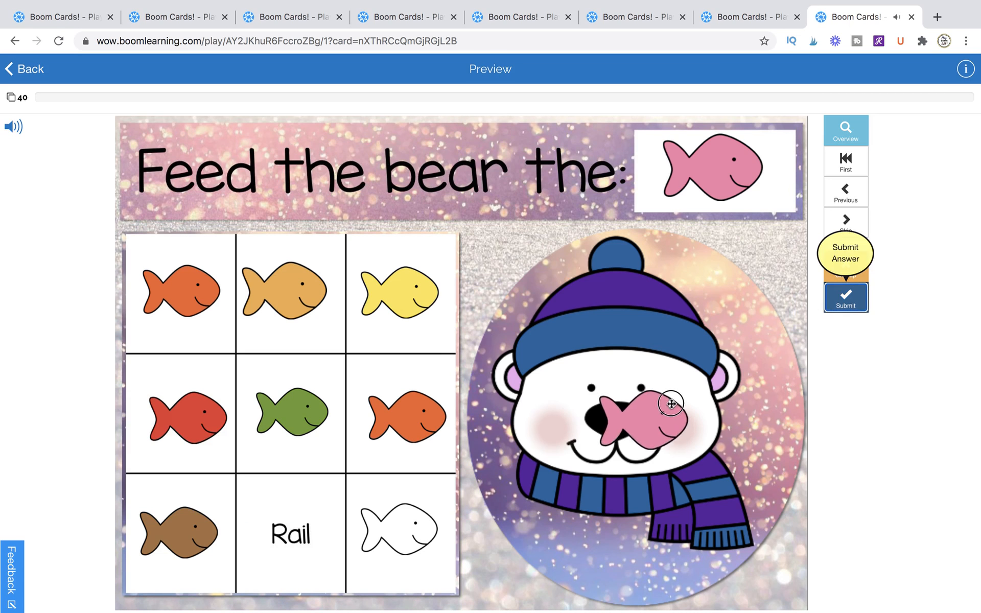
{"action": "left_click", "coordinate": [851, 307]}
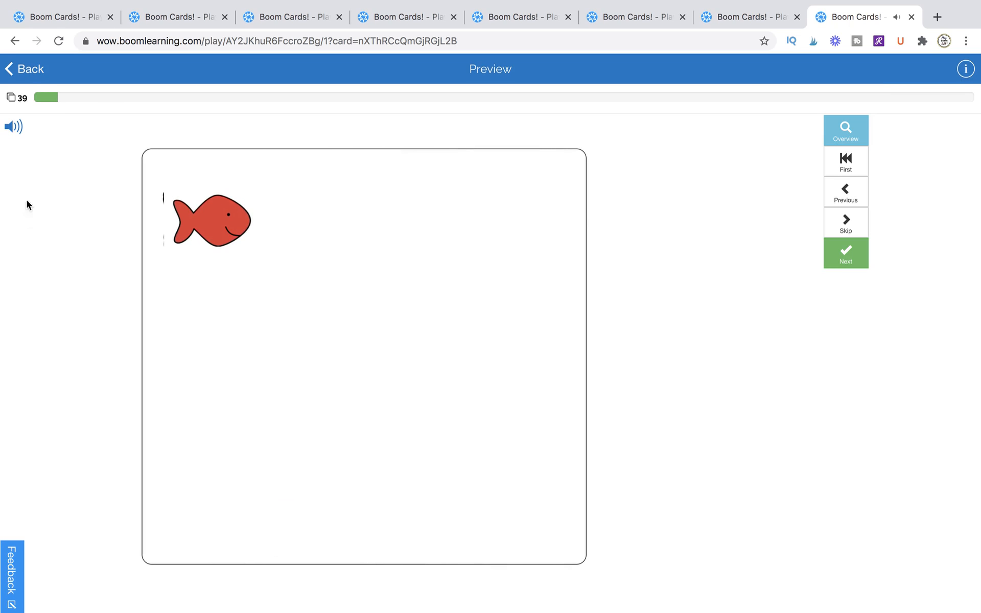
{"action": "left_click", "coordinate": [27, 71]}
{"action": "key", "text": "Return"}
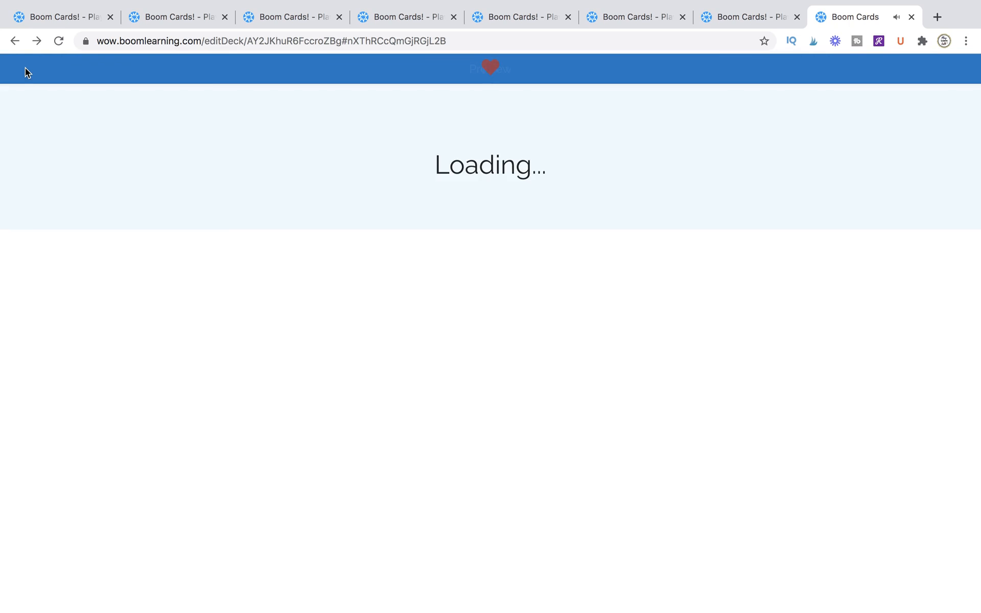
Switch to the preview in the first browser tab.
{"action": "left_click", "coordinate": [45, 17]}
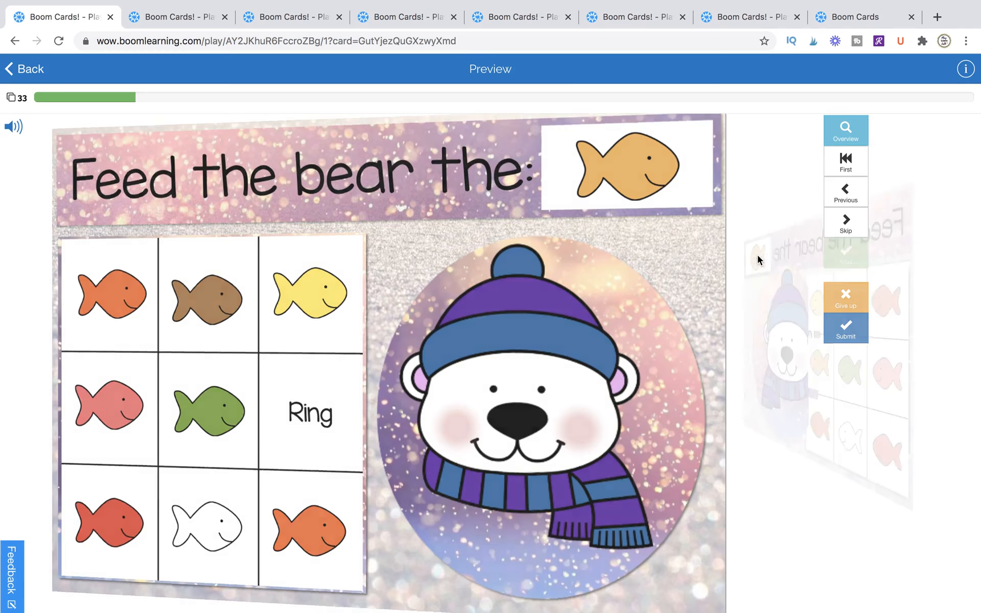